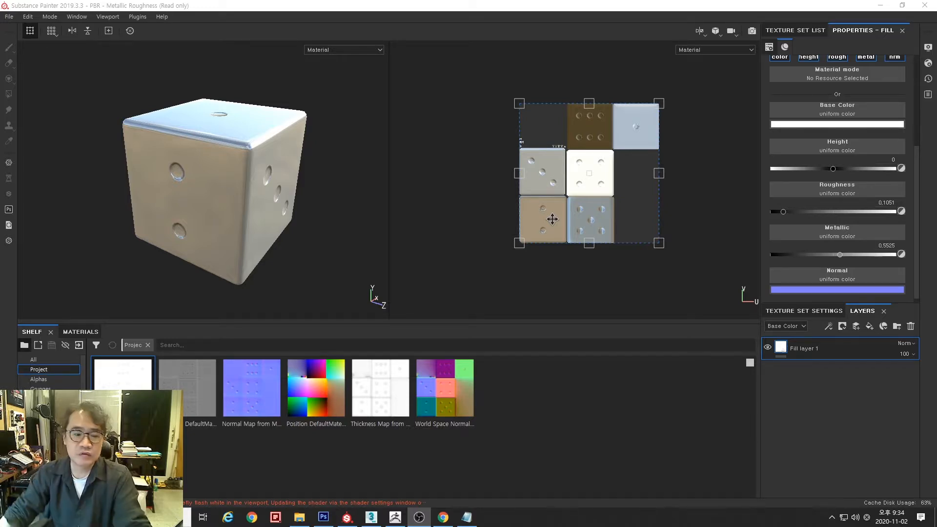
Switch to 3ds Max, hide the Dice_High object, and show and select the Dice_Low object
left_click(372, 518)
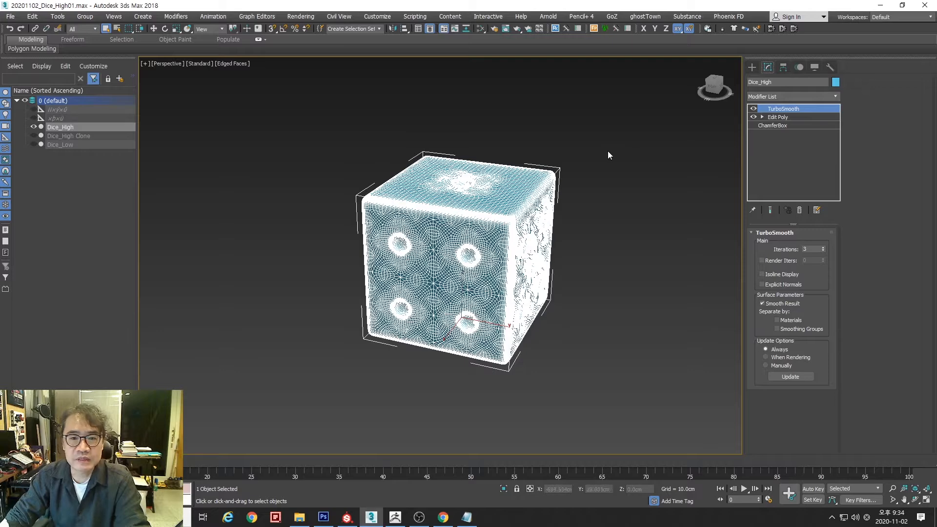
left_click(33, 128)
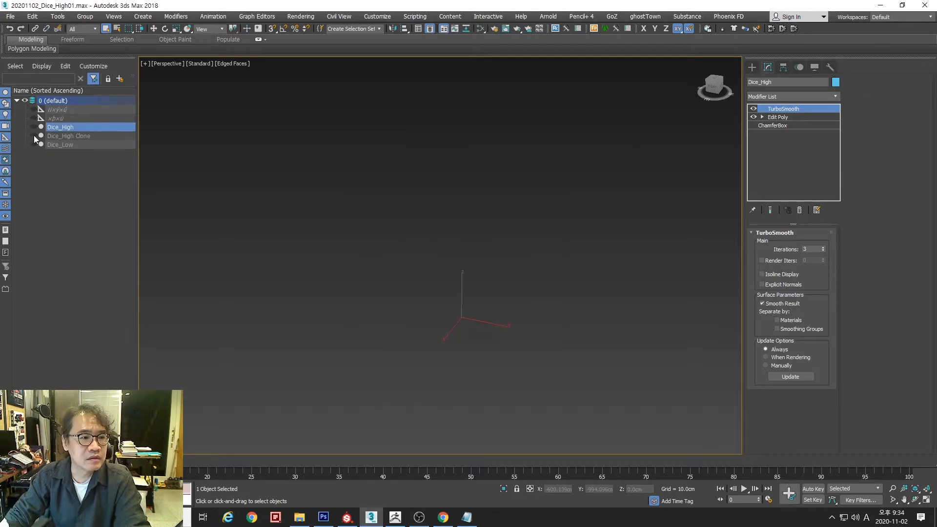
left_click(63, 146)
left_click(33, 144)
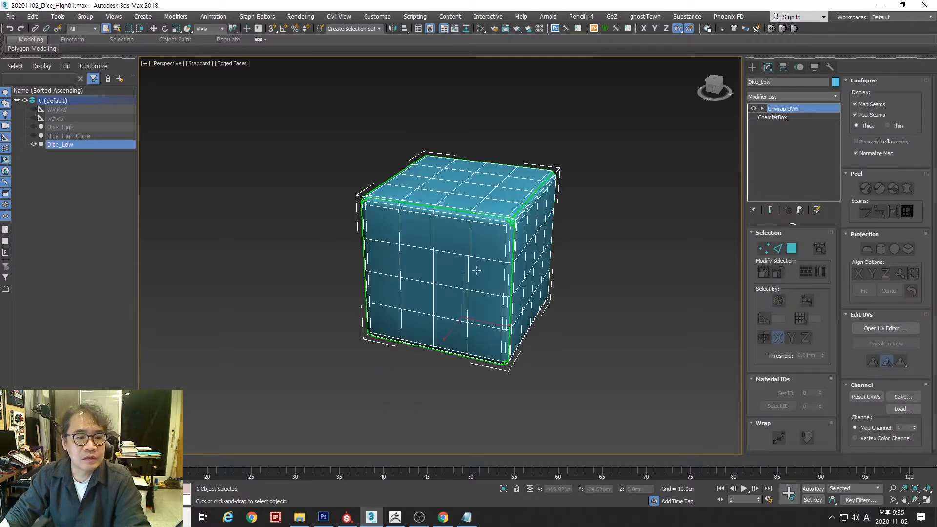
Add an Edit Poly modifier to Dice_Low directly above the ChamferBox base, beneath the Unwrap UVW modifier
key("alt+z")
left_click_drag(477, 270, 477, 239)
left_click(762, 118)
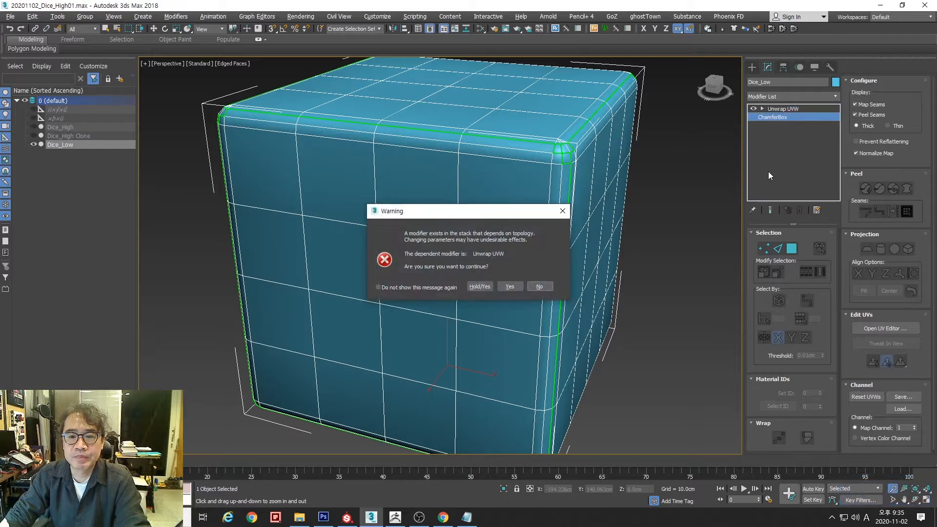
left_click(540, 287)
left_click(798, 115)
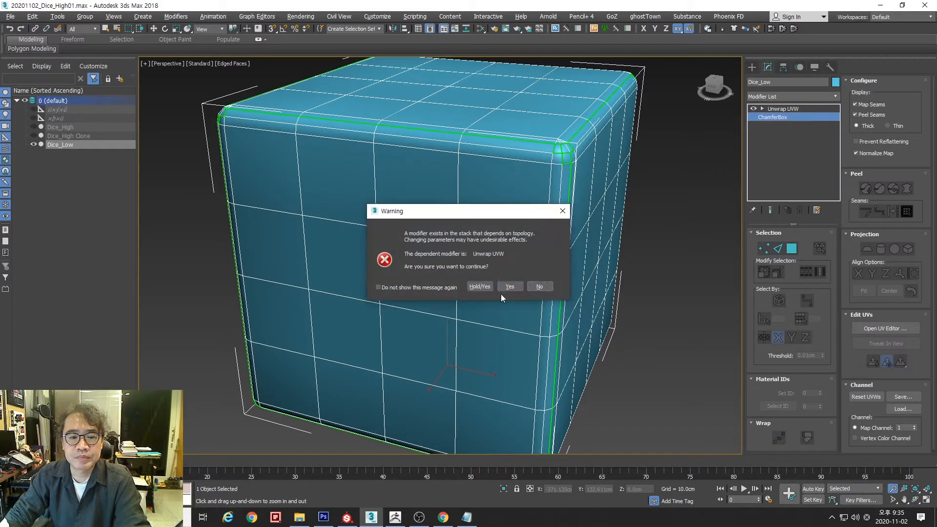
left_click(506, 288)
left_click(819, 96)
left_click_drag(839, 112, 837, 139)
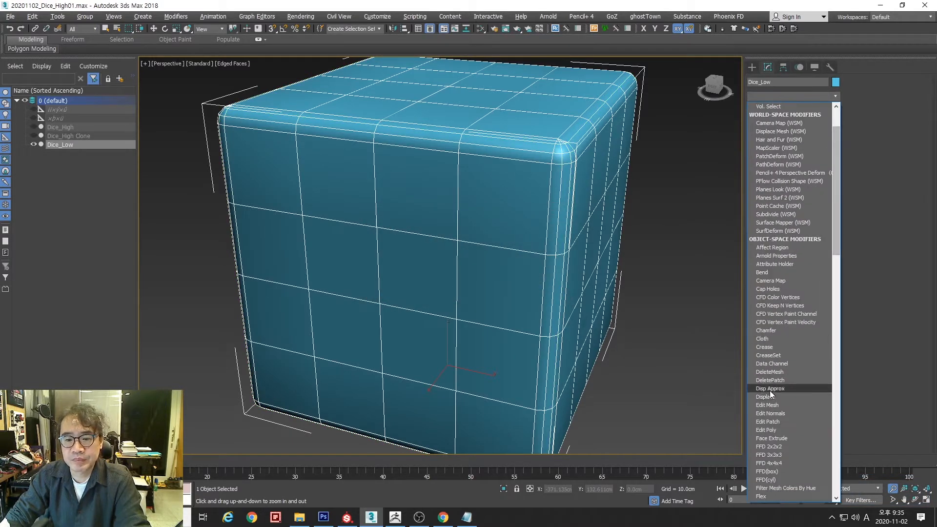
left_click(775, 430)
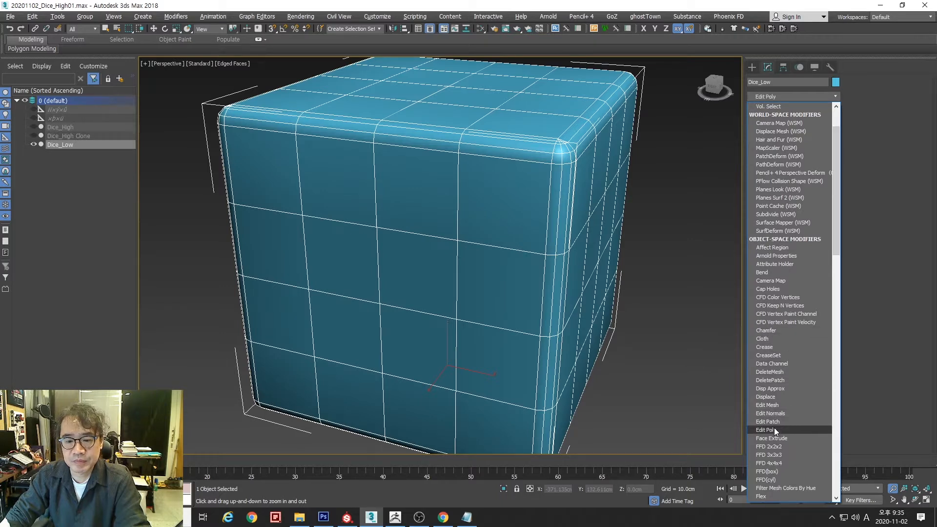
left_click(775, 428)
Select three separate polygons on the dice's front face and assign them material ID 2
key("4")
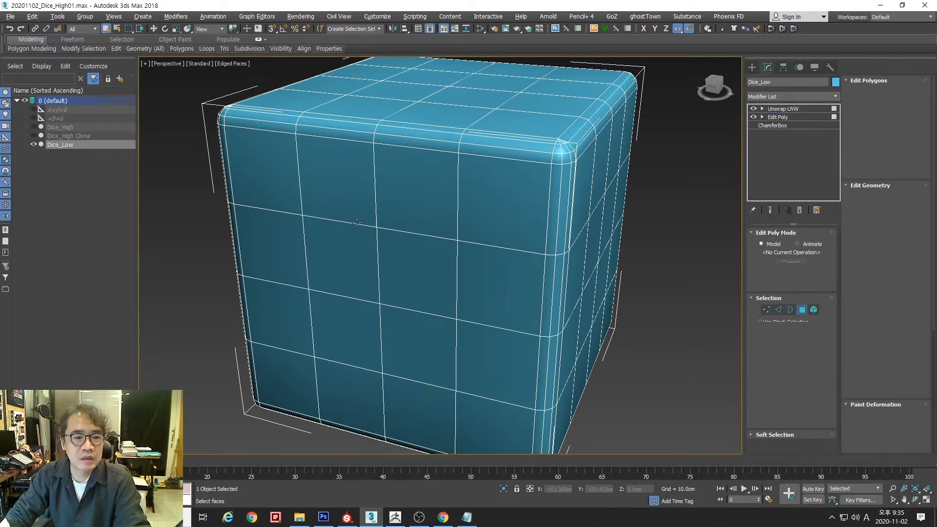
left_click(353, 246)
left_click(491, 211, "ctrl")
left_click(433, 426, "ctrl")
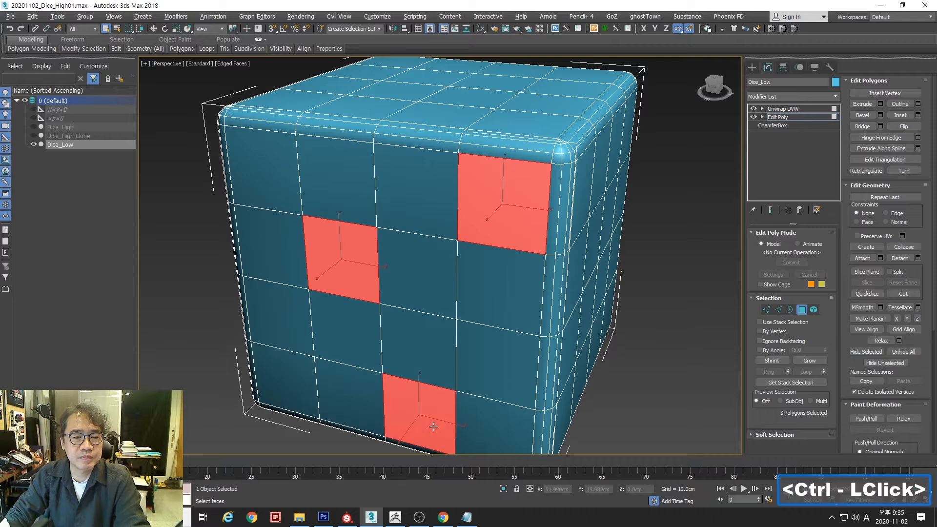
middle_click_drag(451, 350, 432, 286)
mouse_move(431, 286)
left_mouse_down("alt")
mouse_move(429, 275)
mouse_move(441, 277)
left_mouse_up("alt")
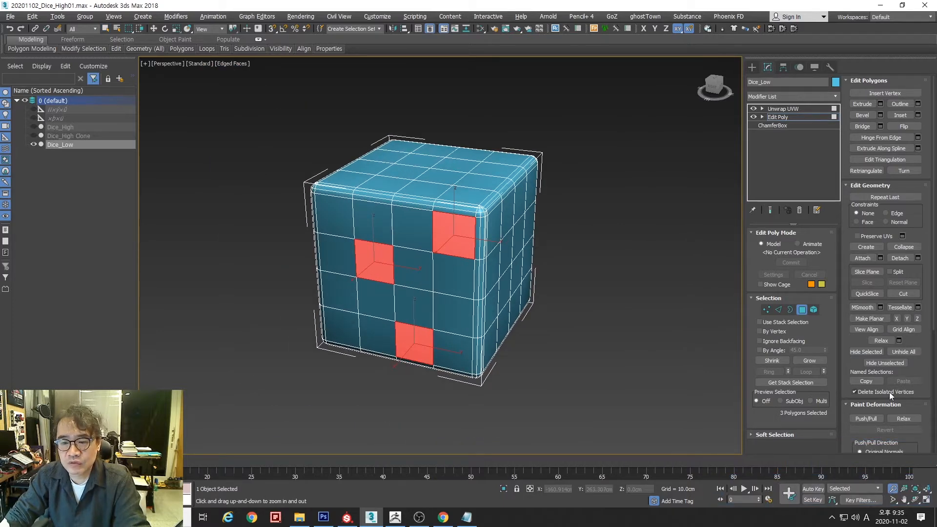
mouse_move(918, 368)
left_mouse_down()
mouse_move(924, 161)
mouse_move(924, 179)
left_mouse_up()
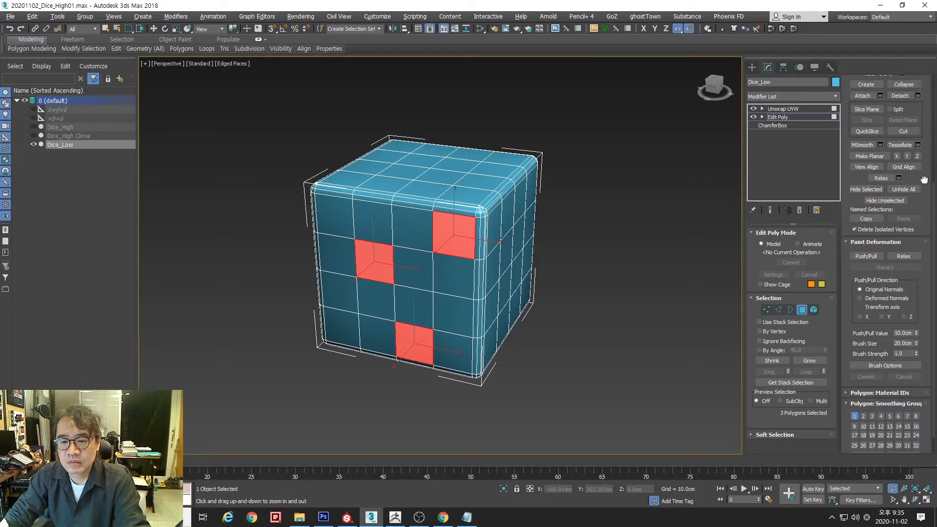
left_click(869, 393)
left_click(845, 242)
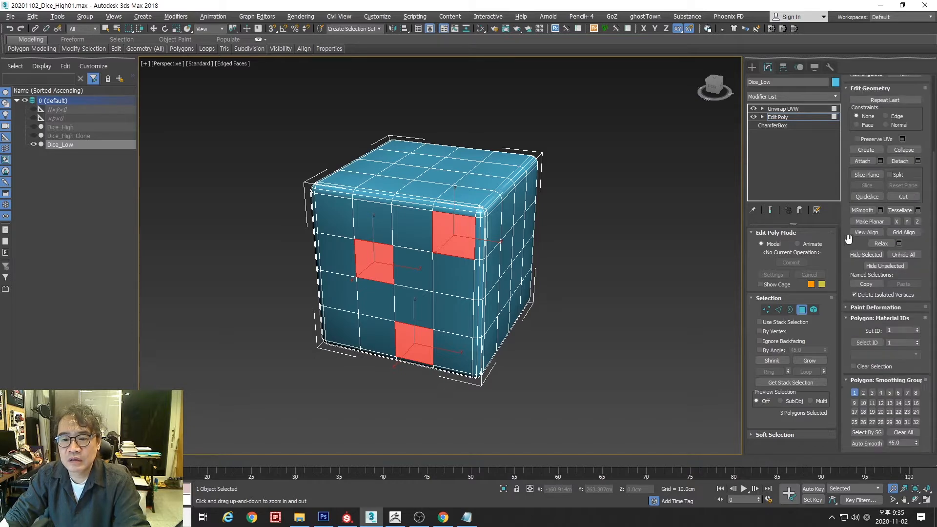
left_click(898, 331)
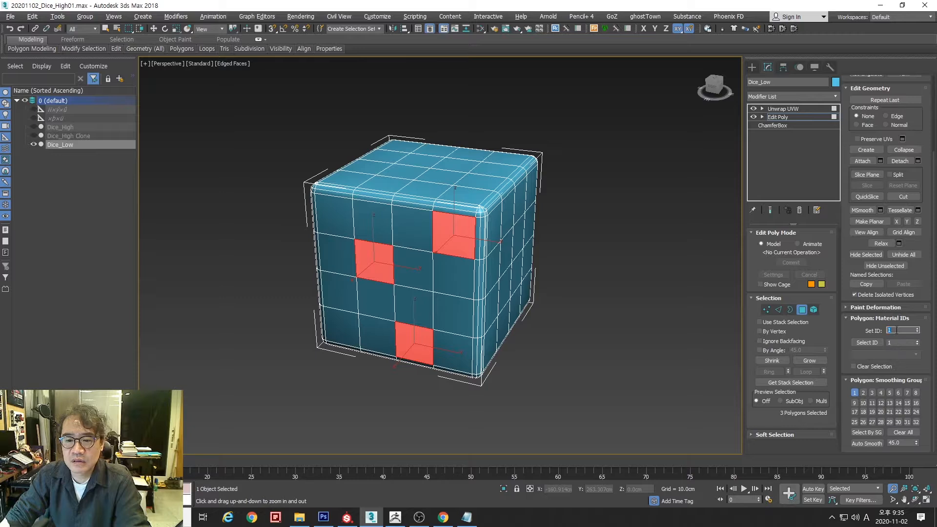
type("2")
key("Return")
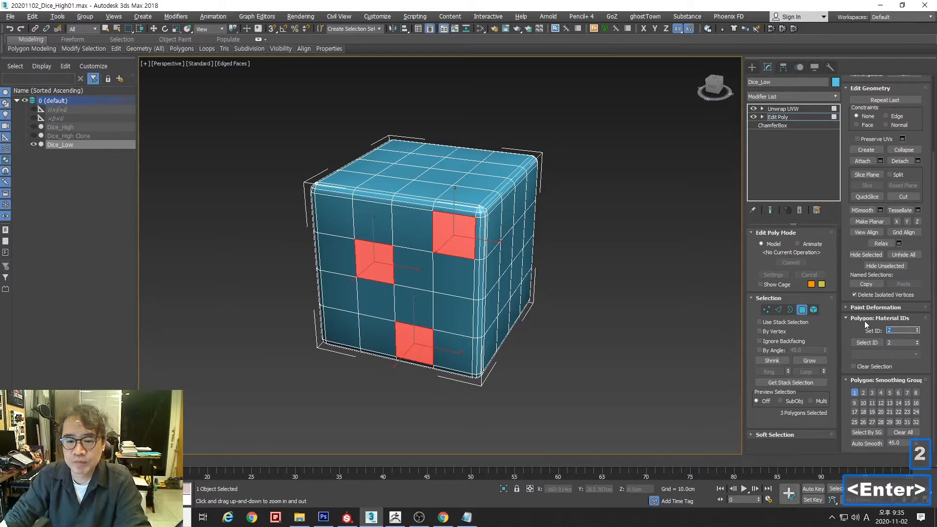
Select all polygons of the low-poly dice and set their material ID to 1
left_click(561, 164)
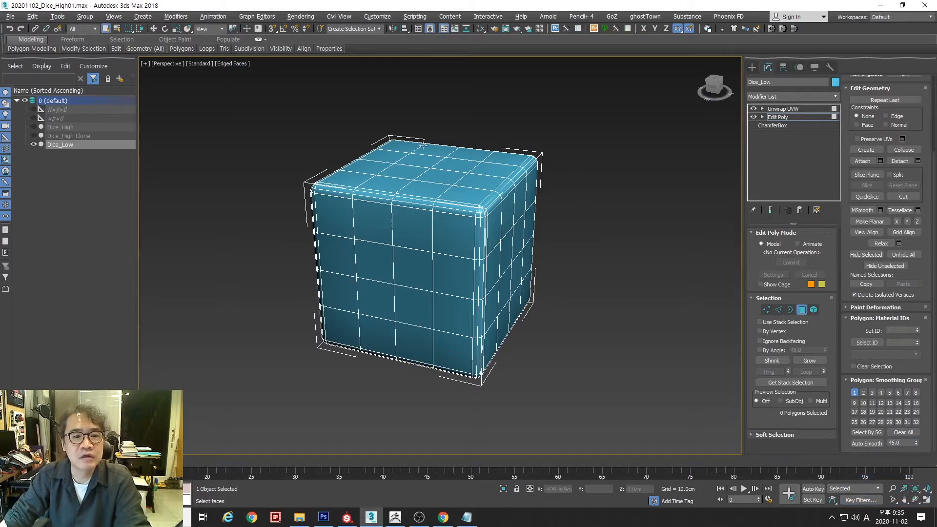
key("ctrl+a")
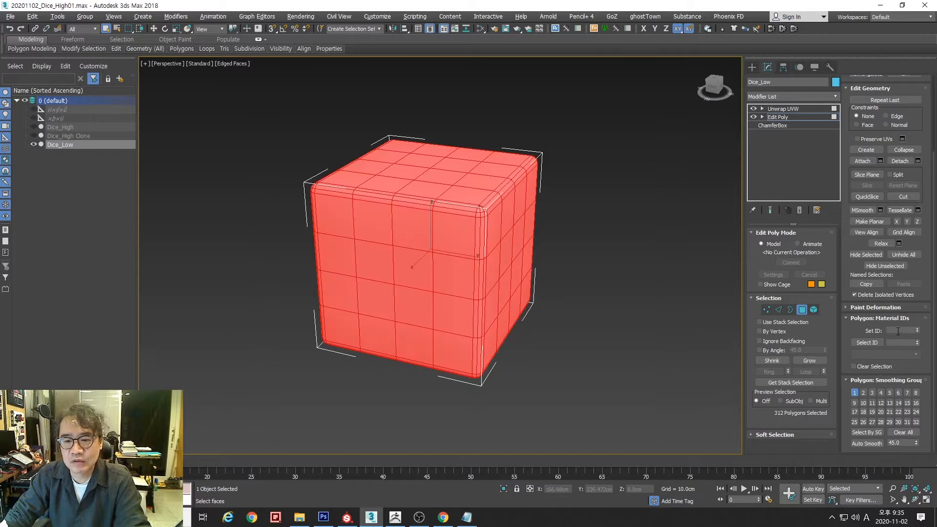
left_click(898, 331)
type("1")
key("Return")
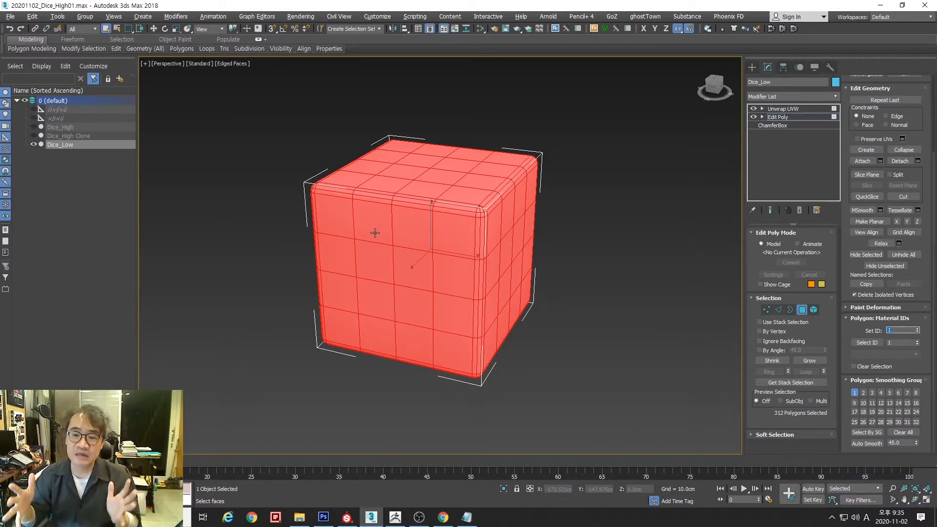
Set material ID 2 on three front-face polygons: second row, second column, and the second and fourth rows of the fourth column
left_click(593, 344)
left_click(379, 266)
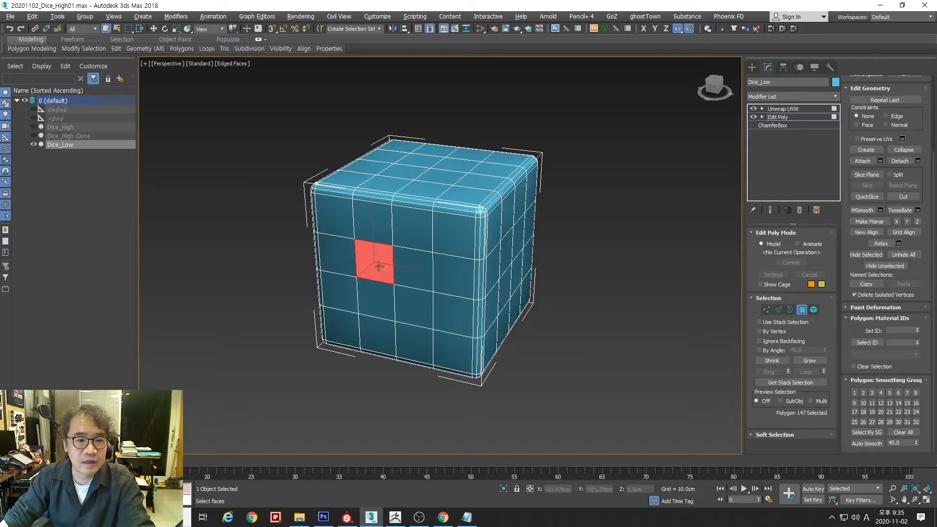
left_click(446, 275, "ctrl")
left_click(449, 347, "ctrl")
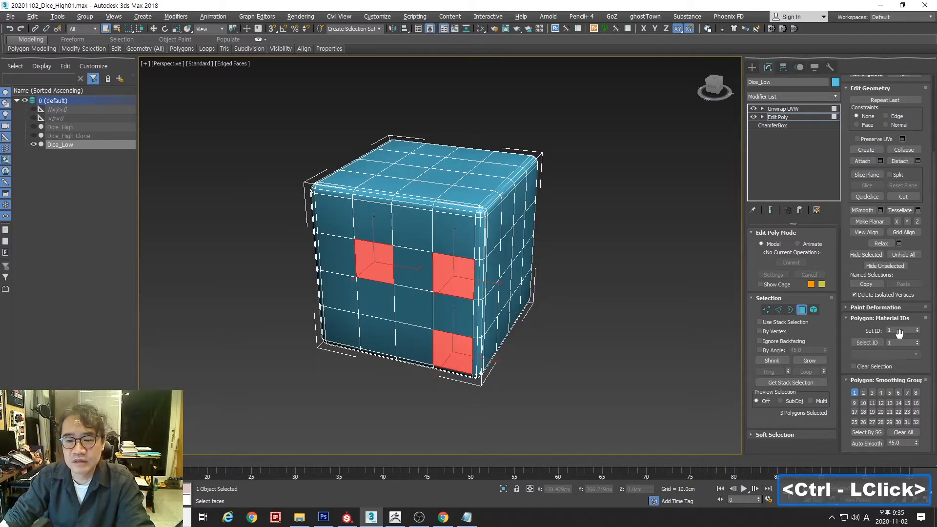
left_click(900, 331)
type("2")
key("Return")
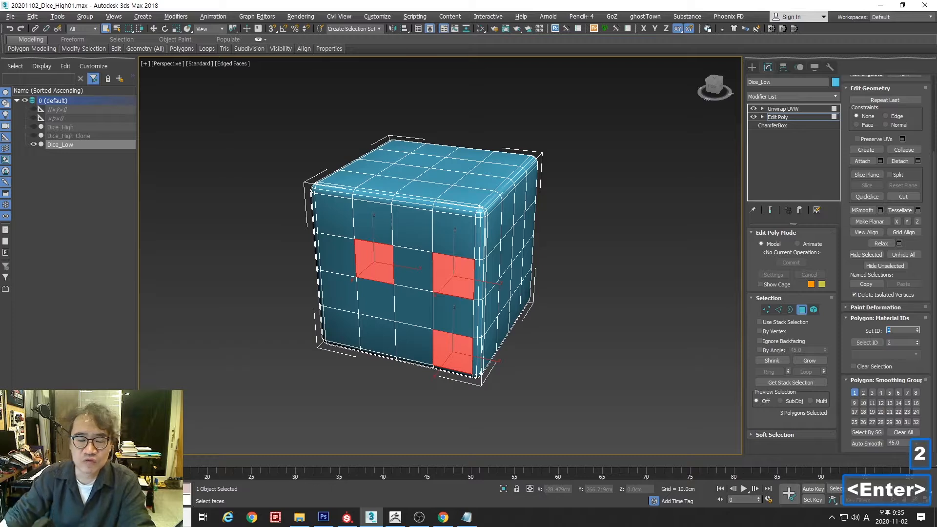
Set material ID 3 on two separate polygons of the dice's top face, and leave polygon editing
left_click(419, 160)
left_click(472, 185, "alt")
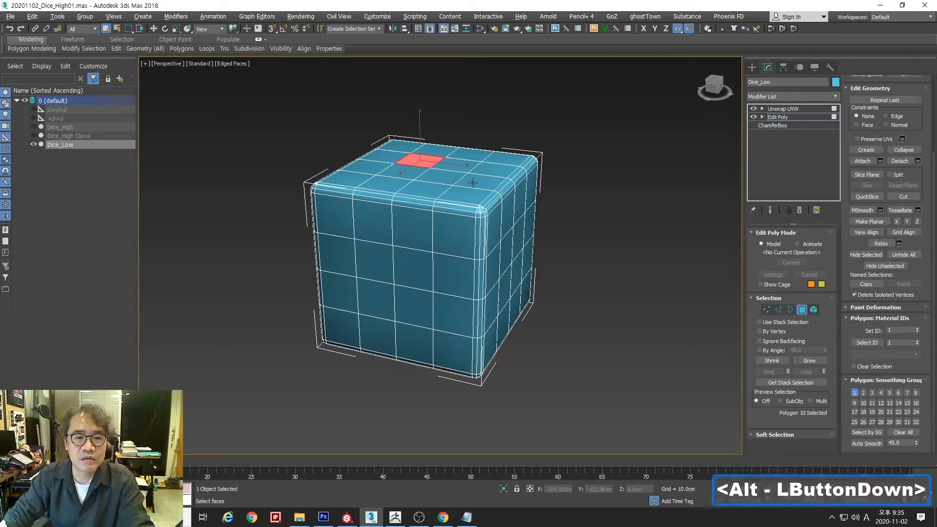
left_click(479, 182, "ctrl")
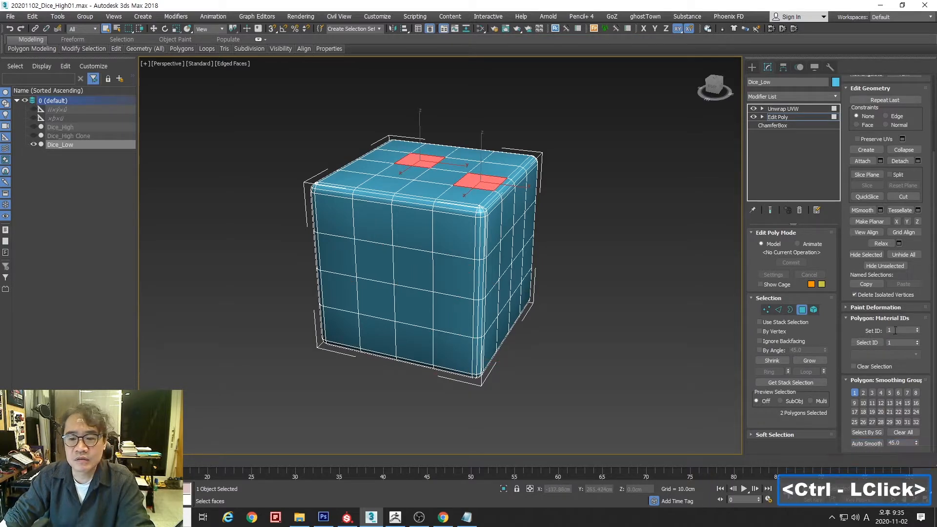
type("3")
key("Return")
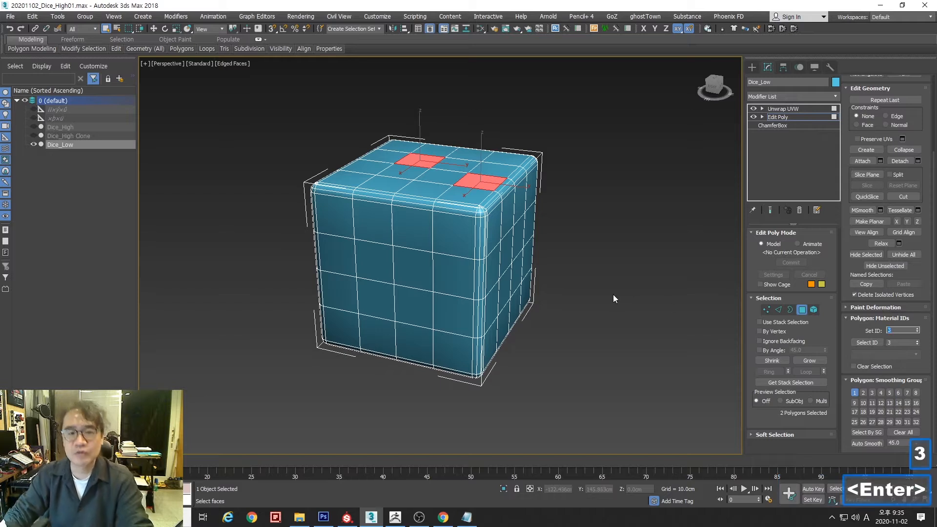
left_click(804, 309)
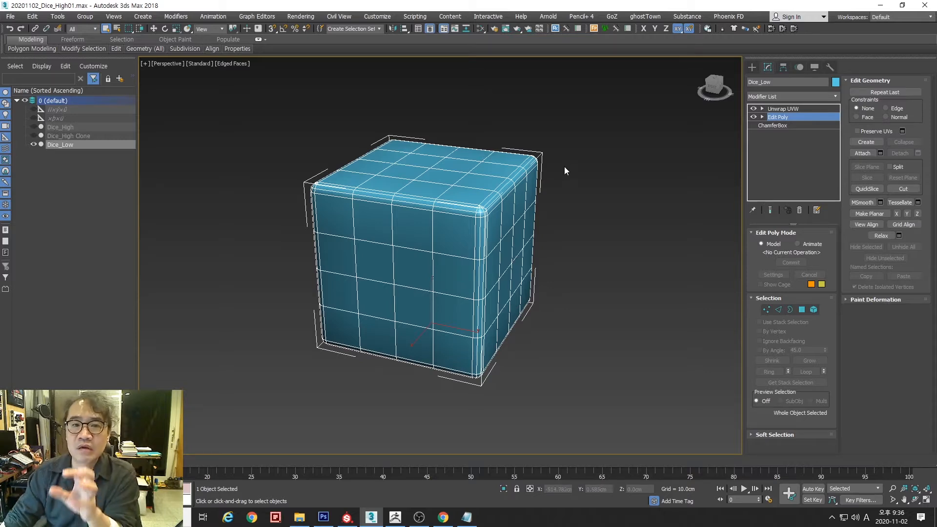
Open the Slate Material Editor, widen its window, and add a Multi/Sub-Object material to View1, showing its parameters
left_click(479, 29)
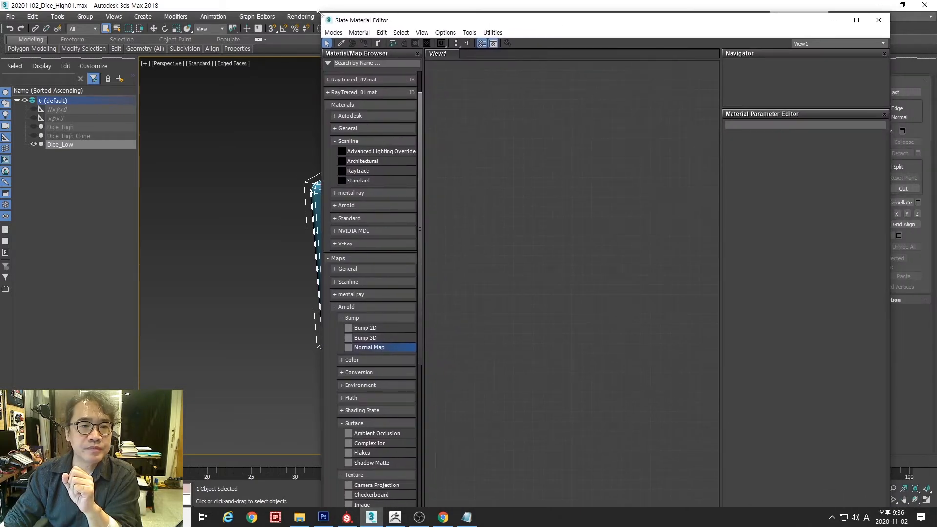
left_click_drag(475, 23, 532, 48)
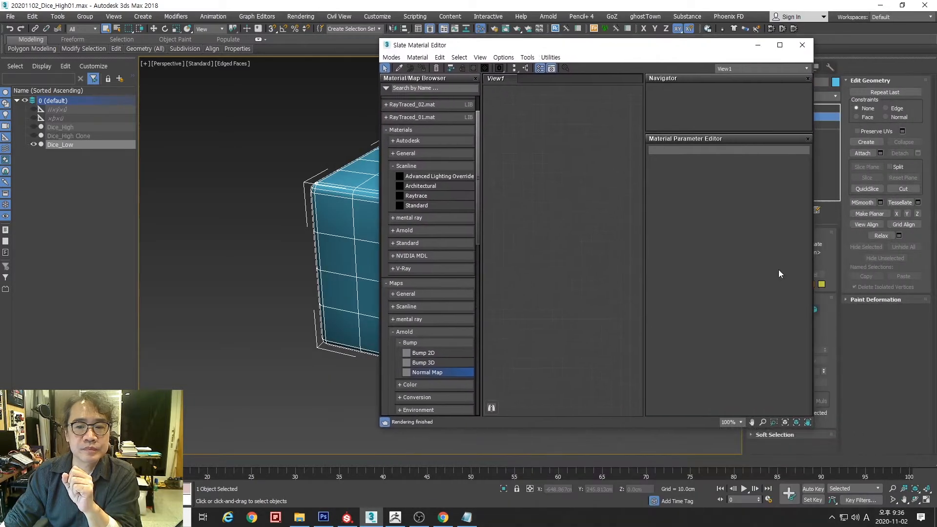
left_click_drag(817, 338, 889, 337)
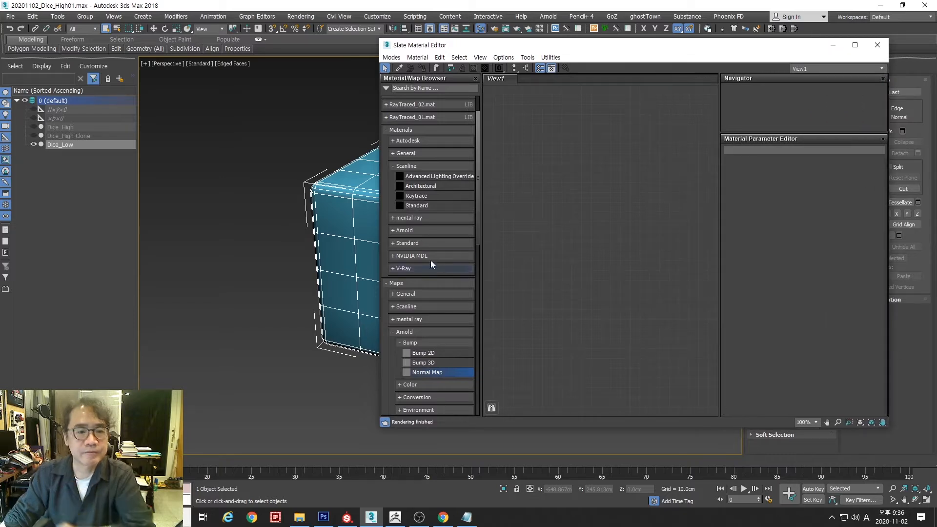
left_click(392, 166)
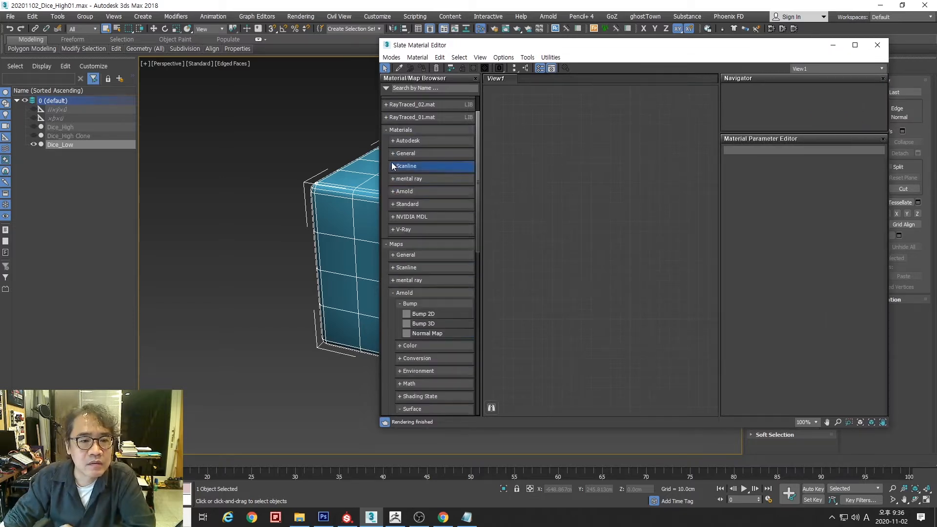
left_click(391, 153)
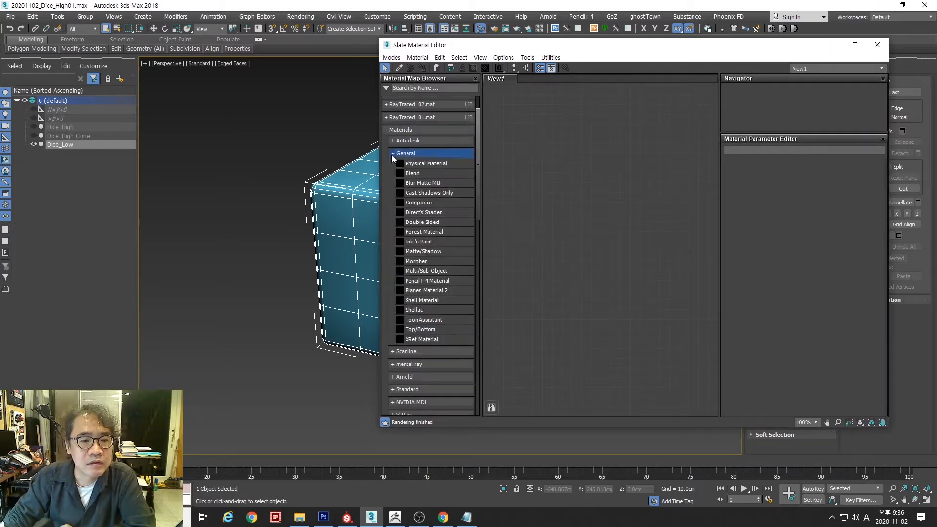
left_click(423, 271)
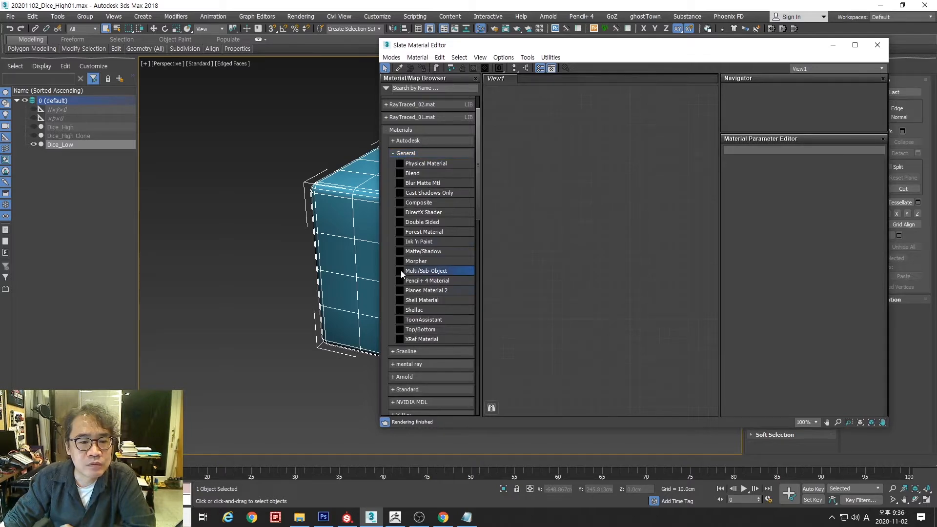
left_click_drag(566, 208, 654, 136)
double_click(655, 136)
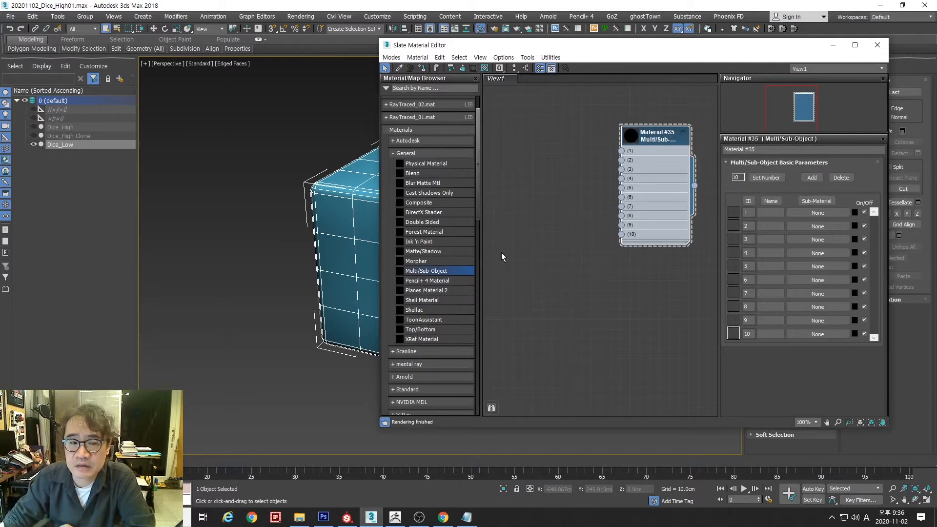
Set the Multi/Sub-Object material's number of materials to 3 and assign it to the low-poly dice
middle_click_drag(333, 258, 228, 261)
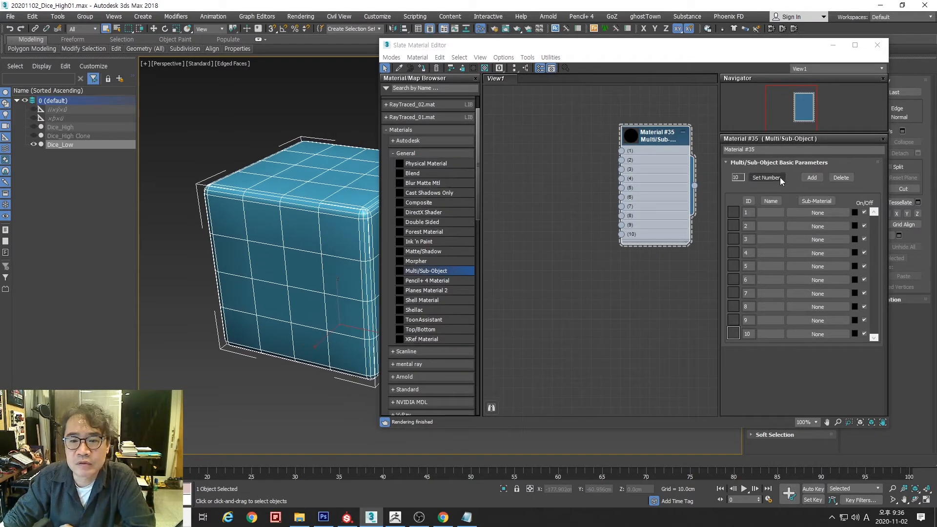
left_click(757, 177)
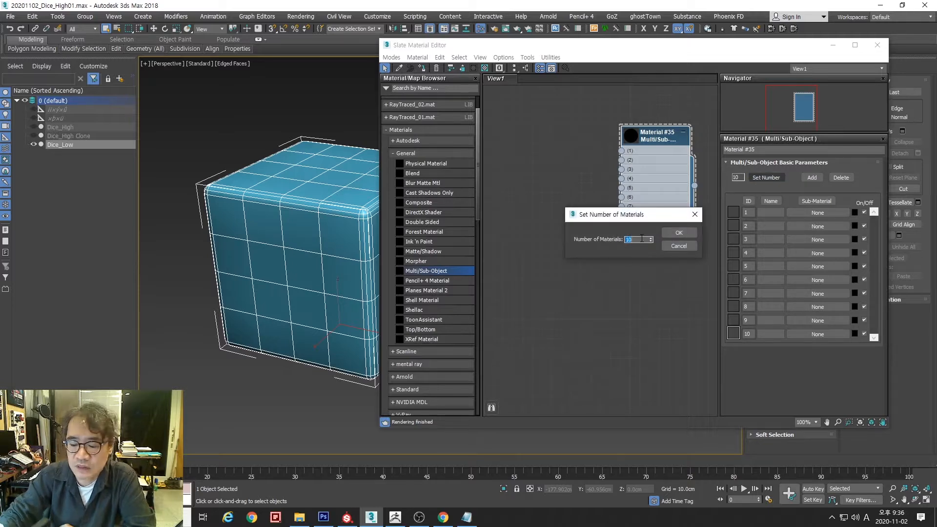
type("3")
key("Return")
left_click(676, 234)
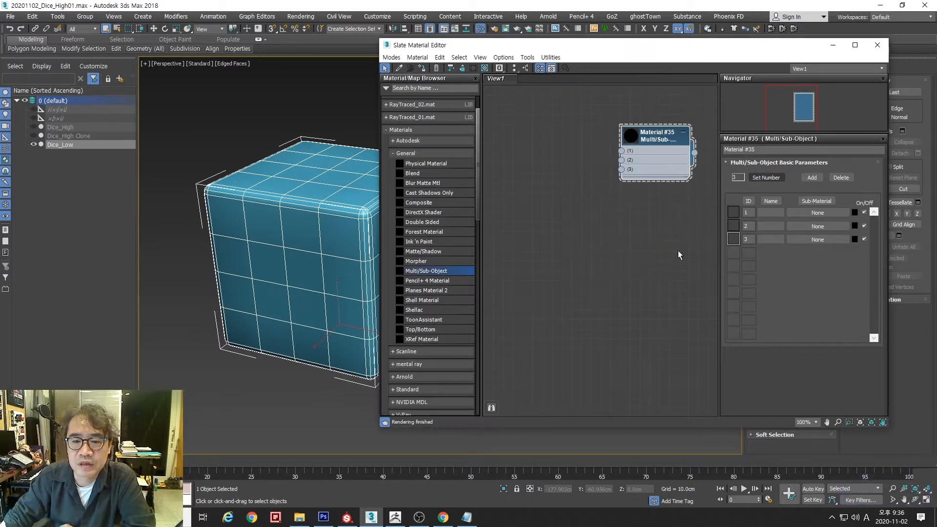
left_click_drag(695, 152, 386, 235)
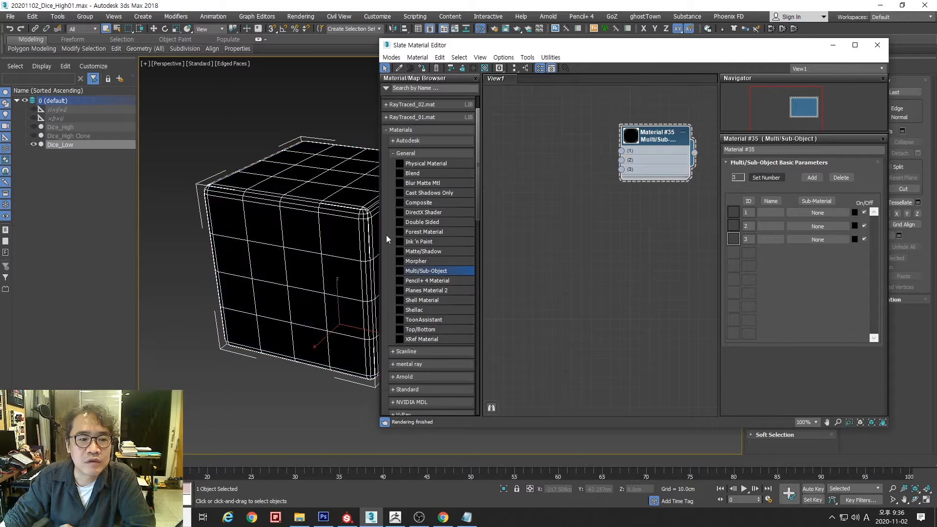
Assign a new Arnold Standard Surface material to each of the Multi/Sub-Object material's three slots
left_click(822, 216)
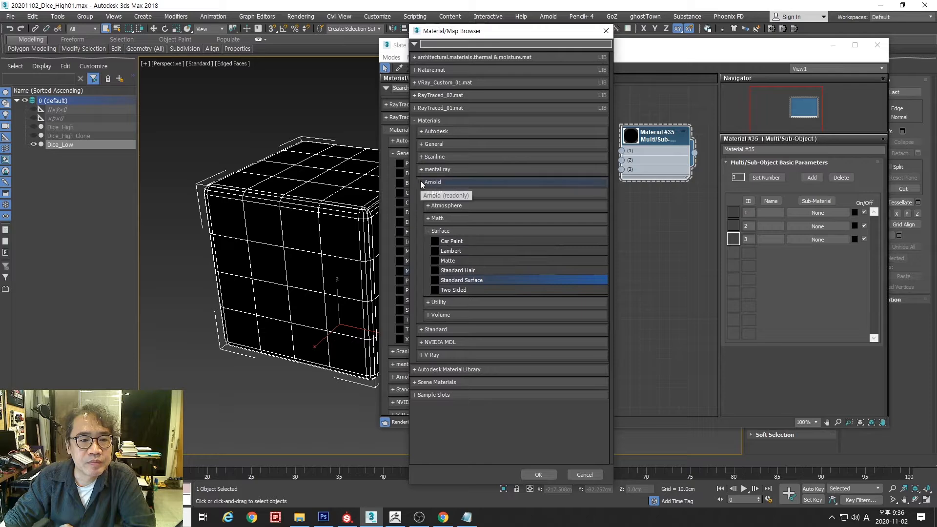
double_click(473, 281)
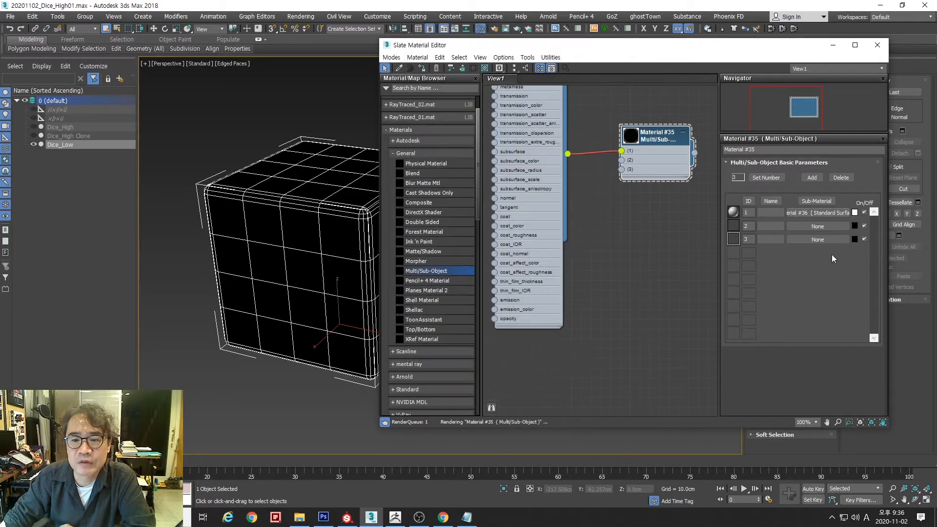
left_click(818, 226)
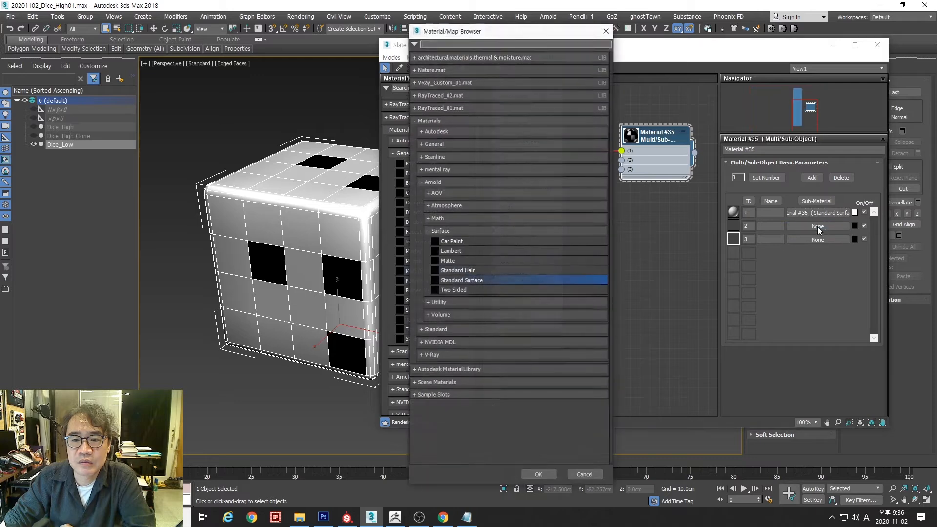
double_click(458, 280)
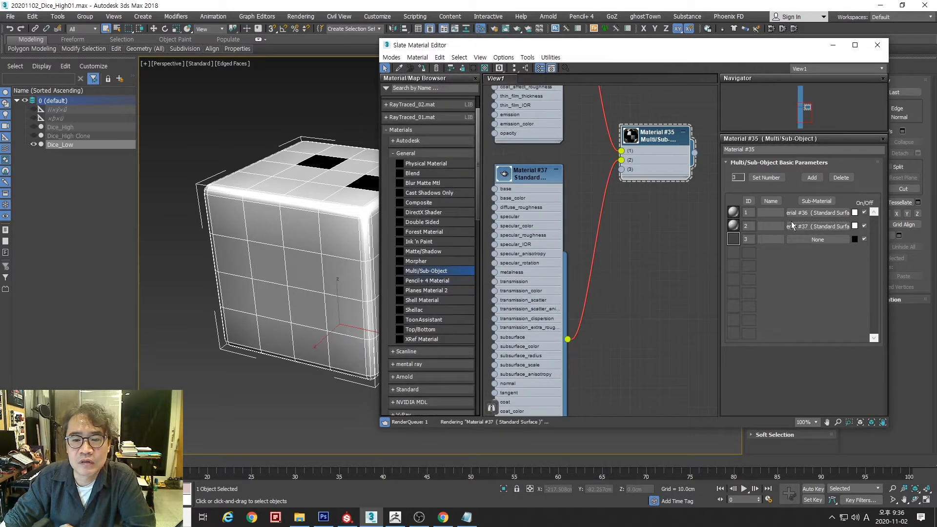
left_click(803, 239)
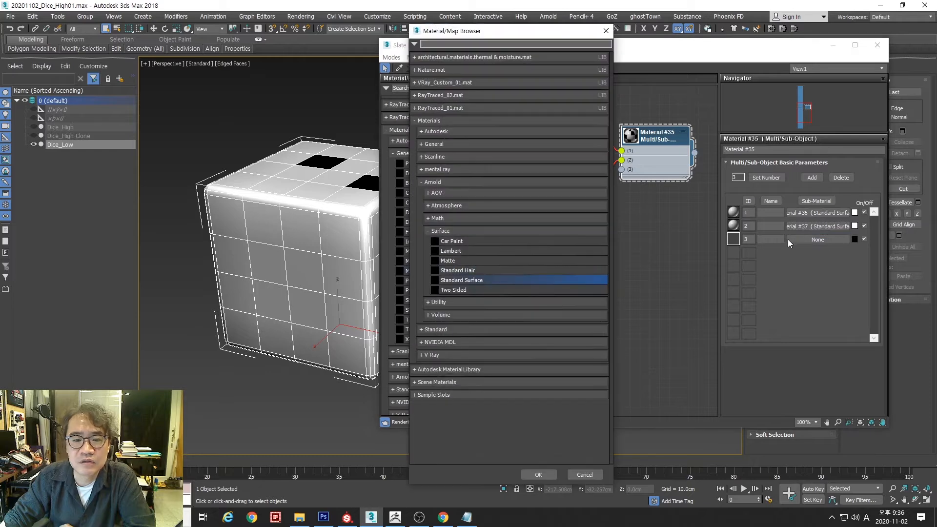
double_click(468, 281)
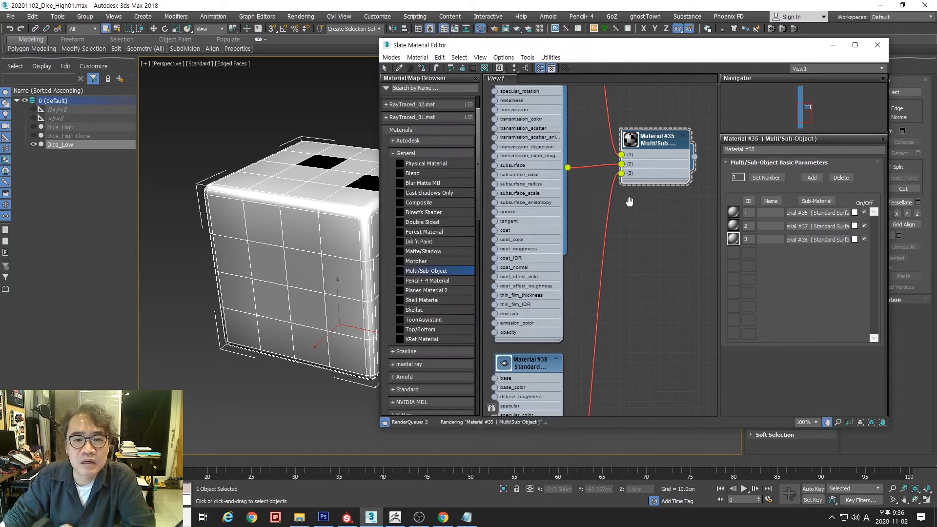
Set the base color weight of the first slot's Standard Surface material to 1.0
scroll(627, 201, "up", 4)
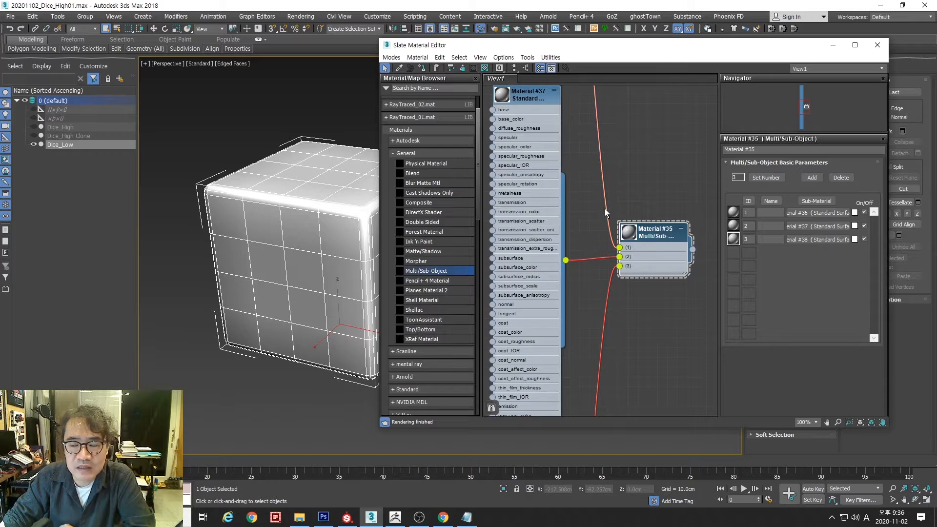
scroll(638, 240, "down", 1)
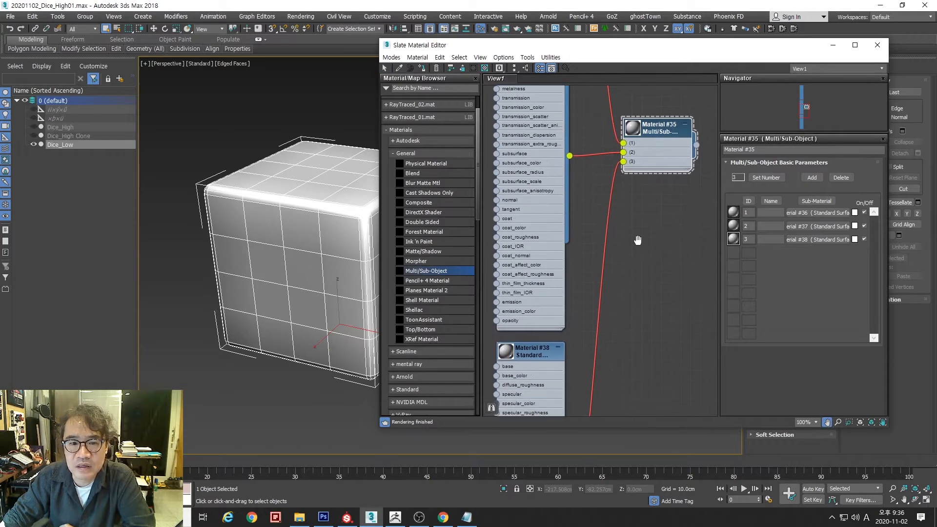
scroll(640, 248, "down", 1)
scroll(645, 250, "up", 3)
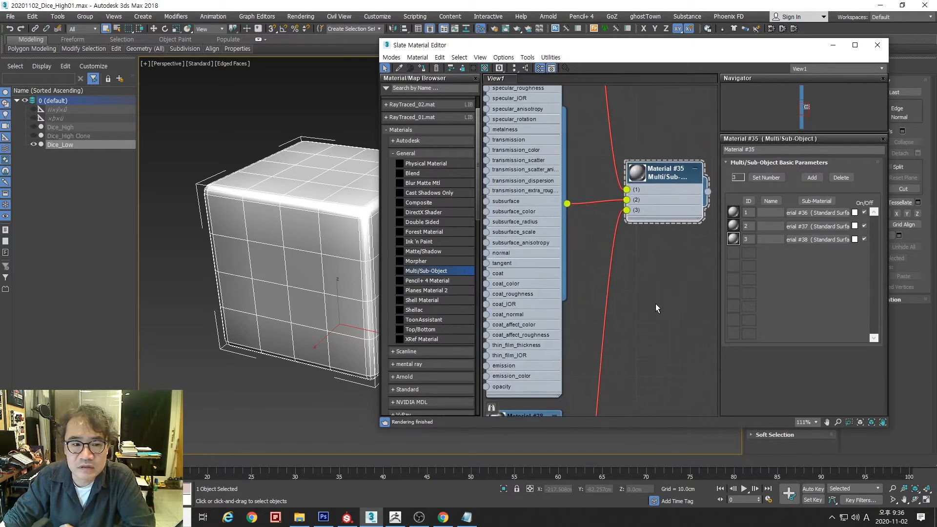
scroll(325, 276, "up", 2)
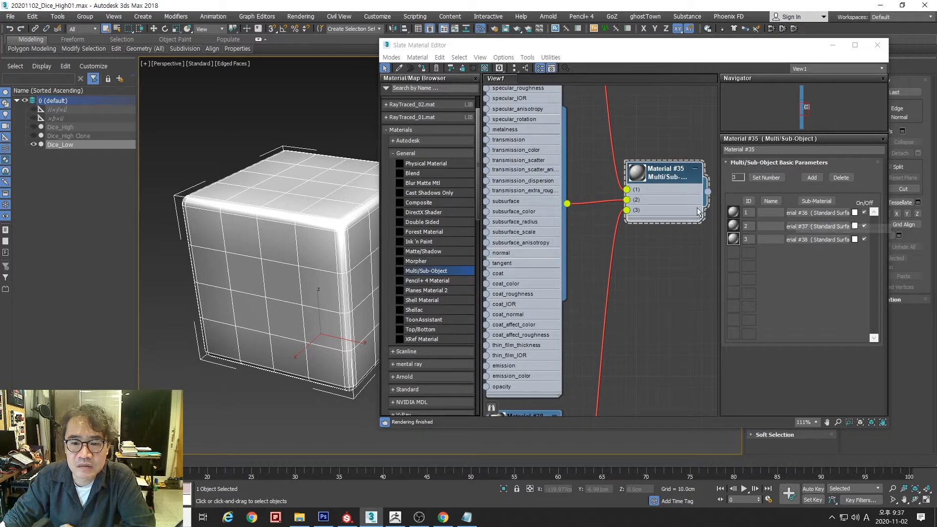
left_click(825, 213)
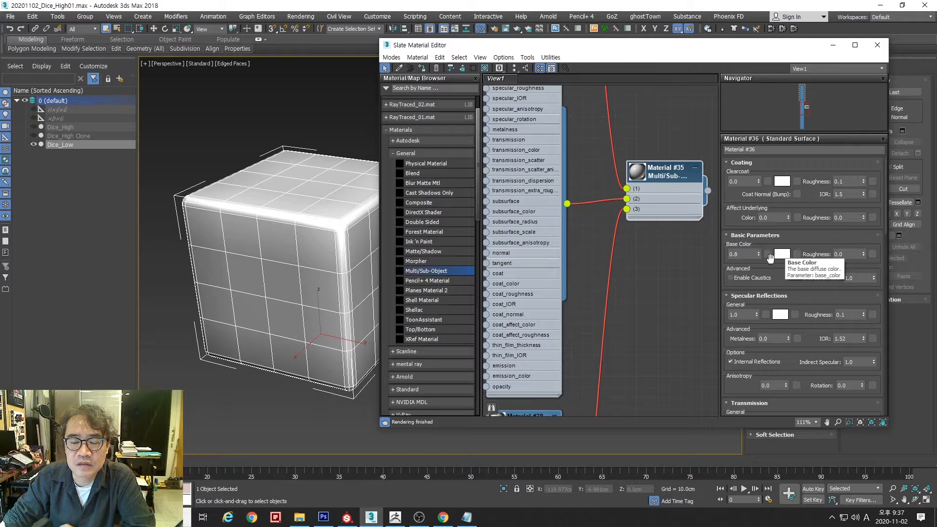
right_click(760, 251)
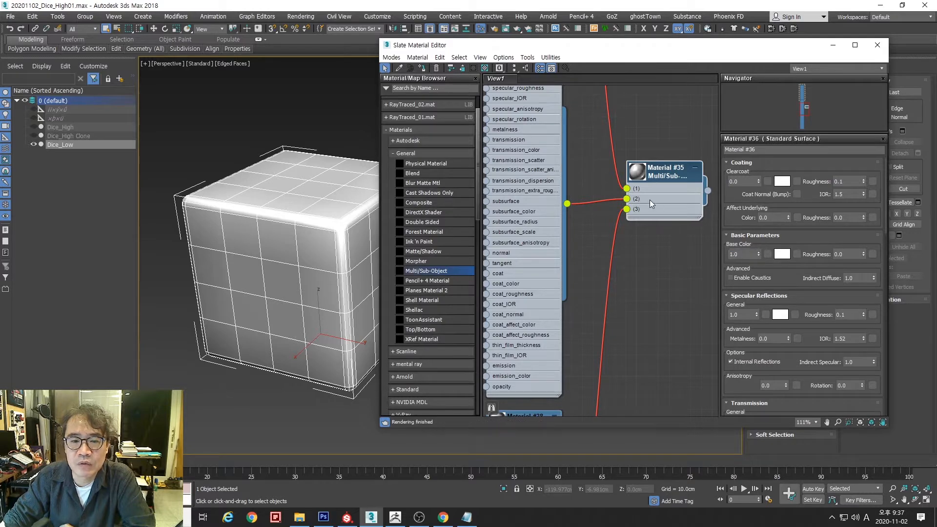
Set the base color of the second slot's Standard Surface material to pure red
double_click(679, 175)
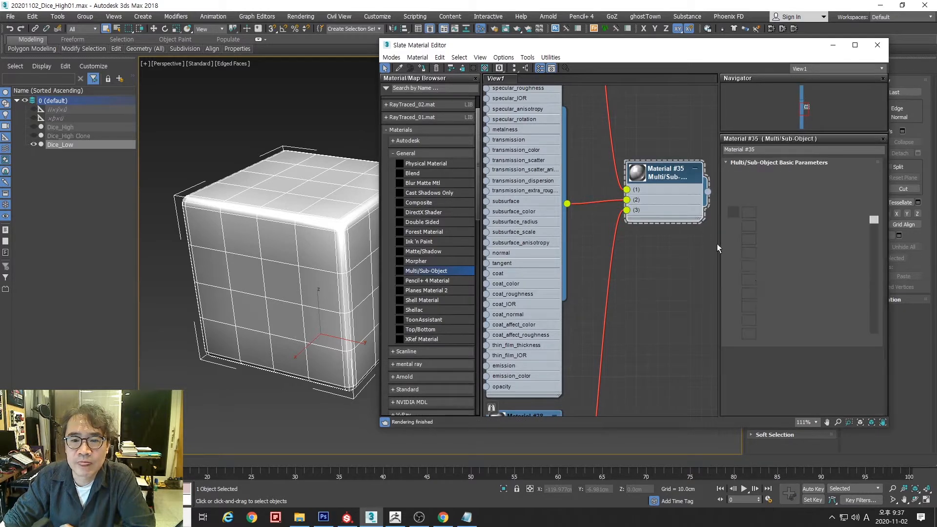
left_click(816, 231)
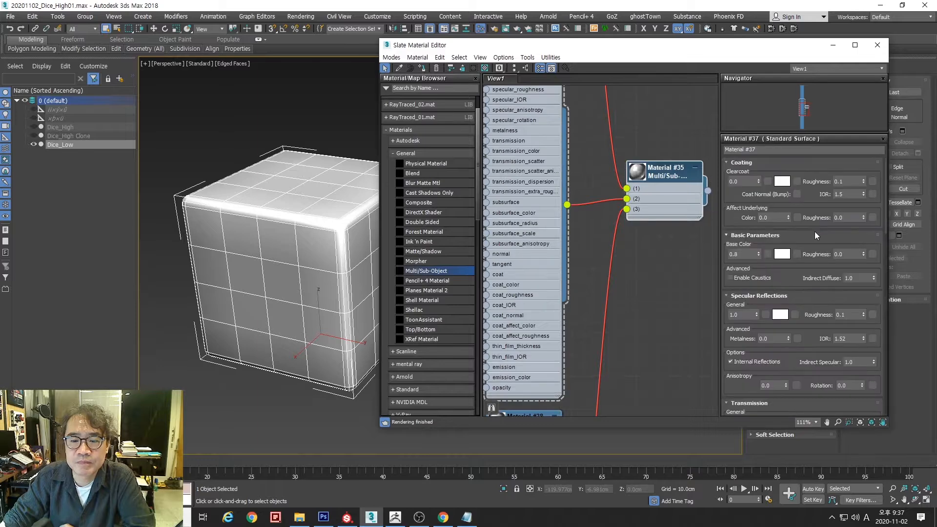
left_click(782, 255)
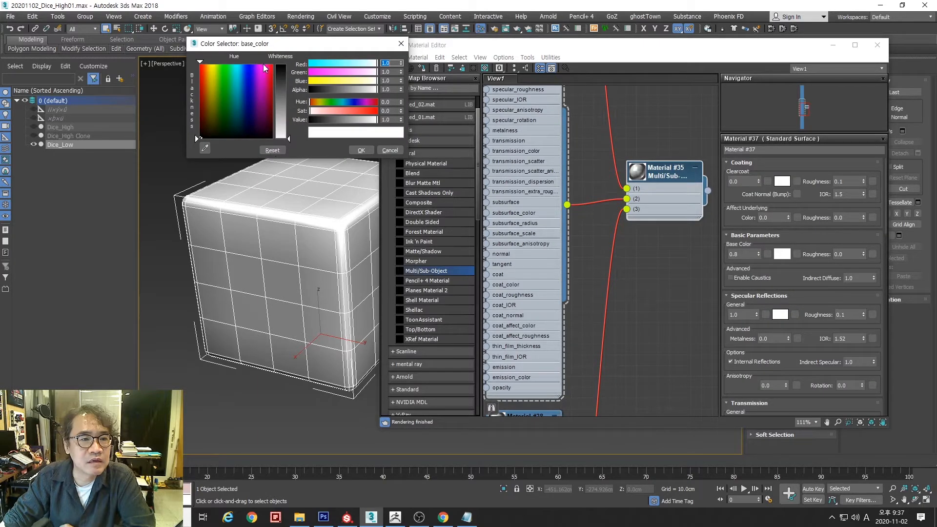
left_click(198, 63)
left_click_drag(289, 139, 287, 62)
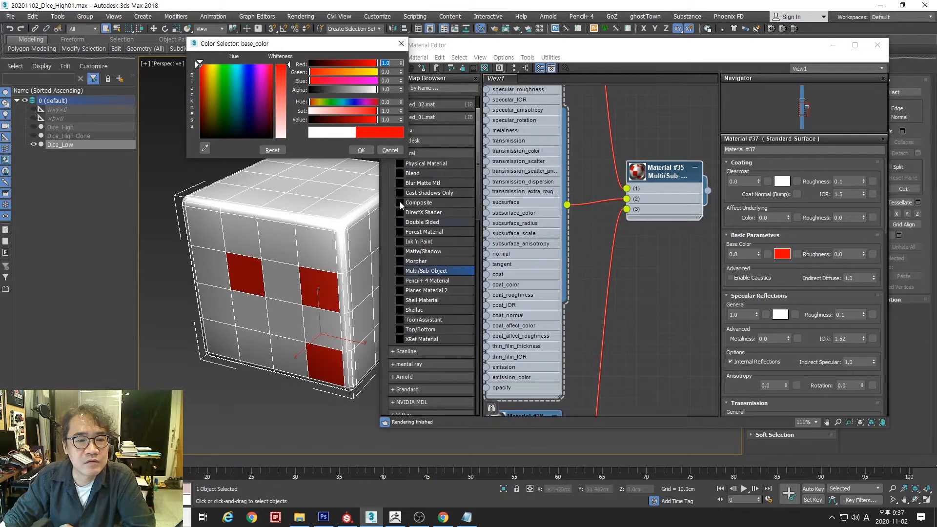
left_click(361, 150)
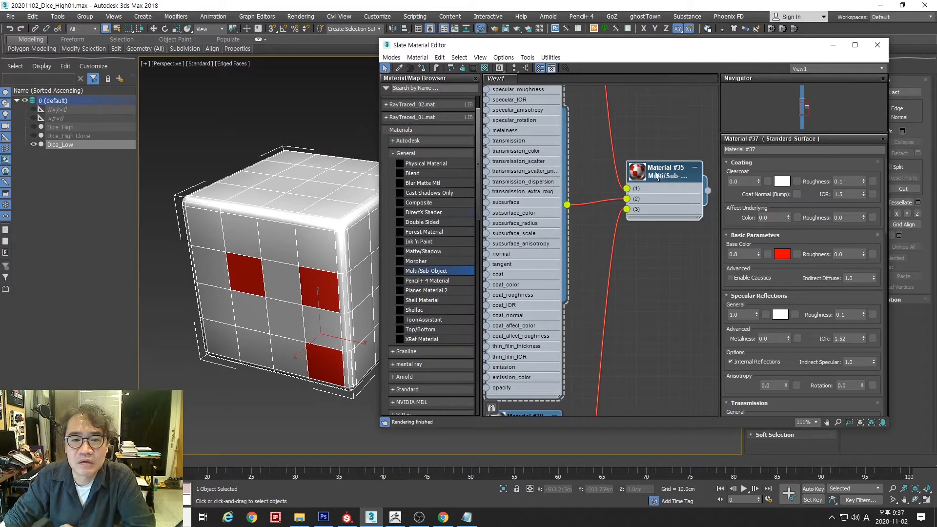
Set the third slot's Standard Surface material to base color weight 1.0 and blue (about 0, 0.141, 1.0), and close the material editor
double_click(657, 175)
left_click(799, 237)
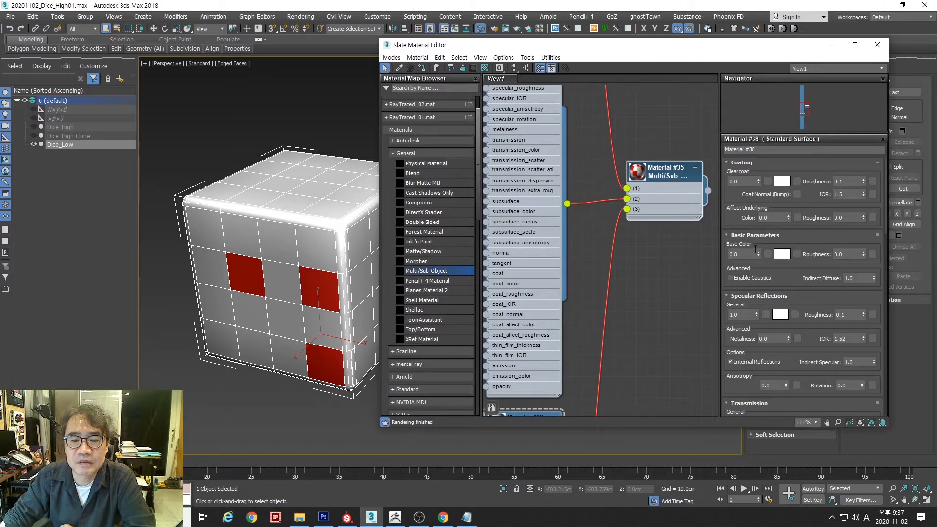
left_click_drag(758, 253, 762, 213)
left_click(783, 251)
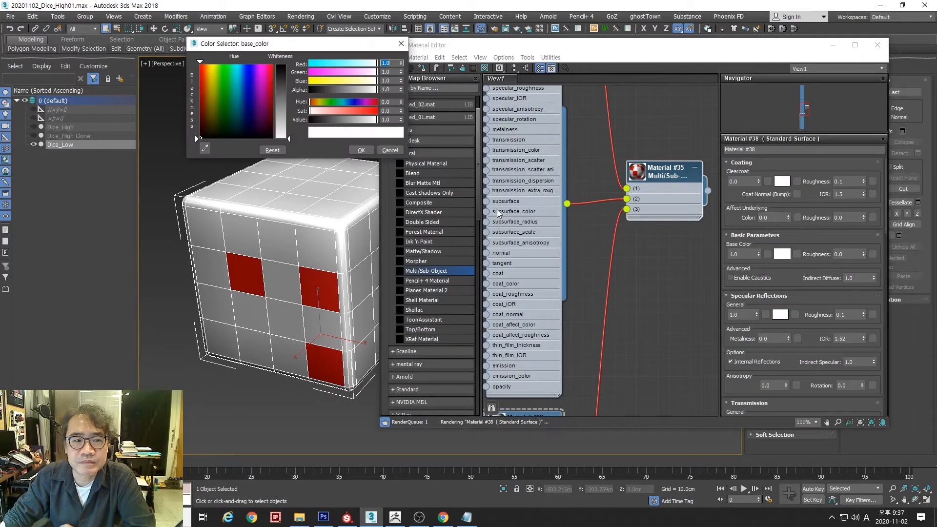
left_click_drag(236, 87, 247, 63)
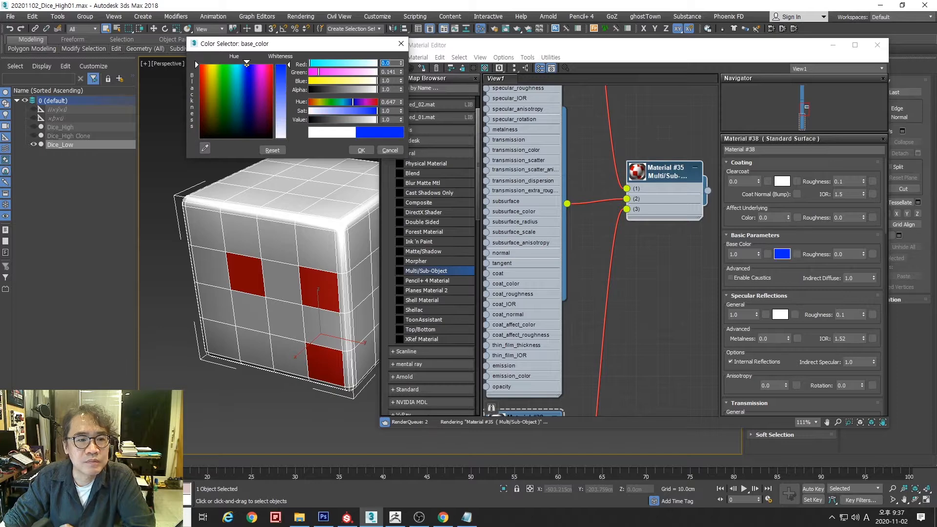
left_click(361, 150)
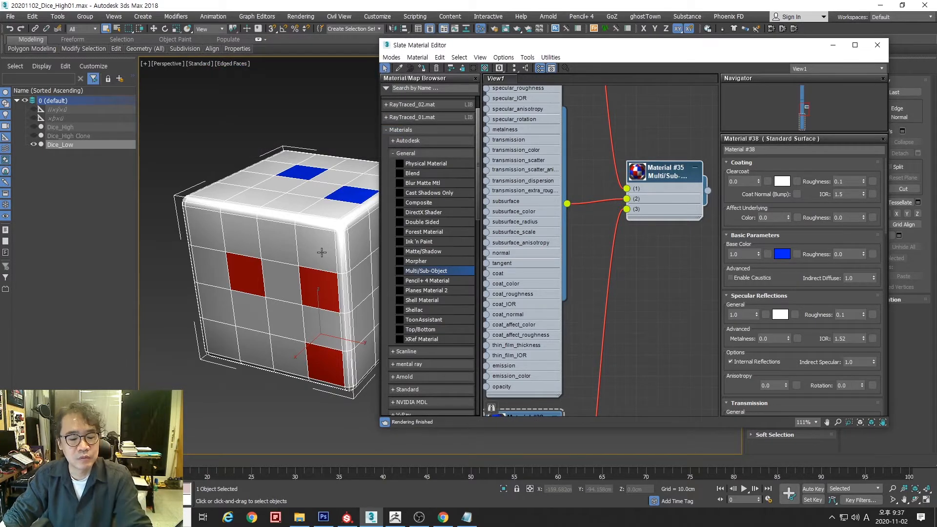
middle_click_drag(322, 252, 293, 234, "alt")
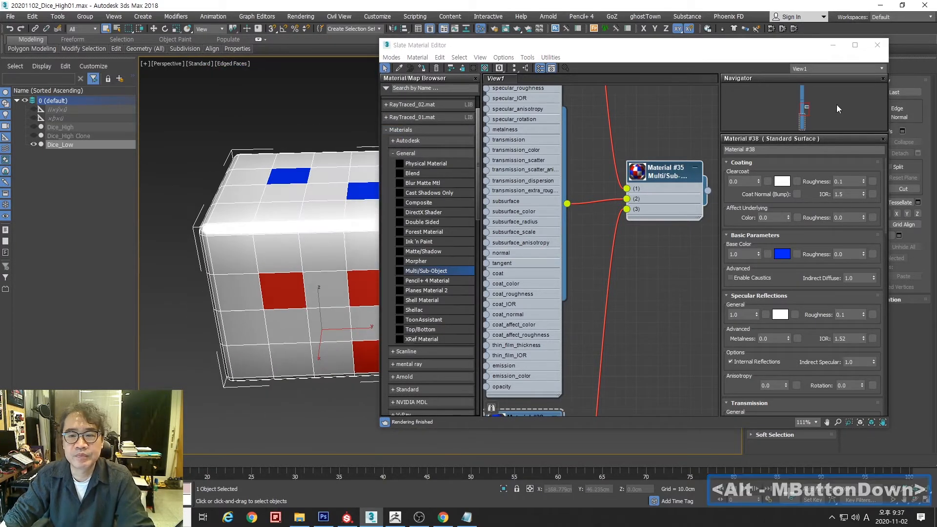
left_click(877, 45)
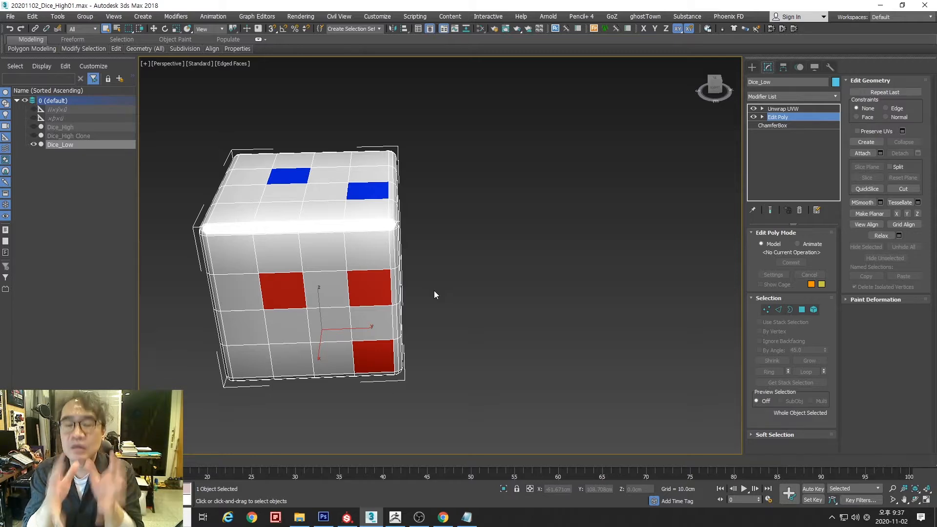
left_click(10, 17)
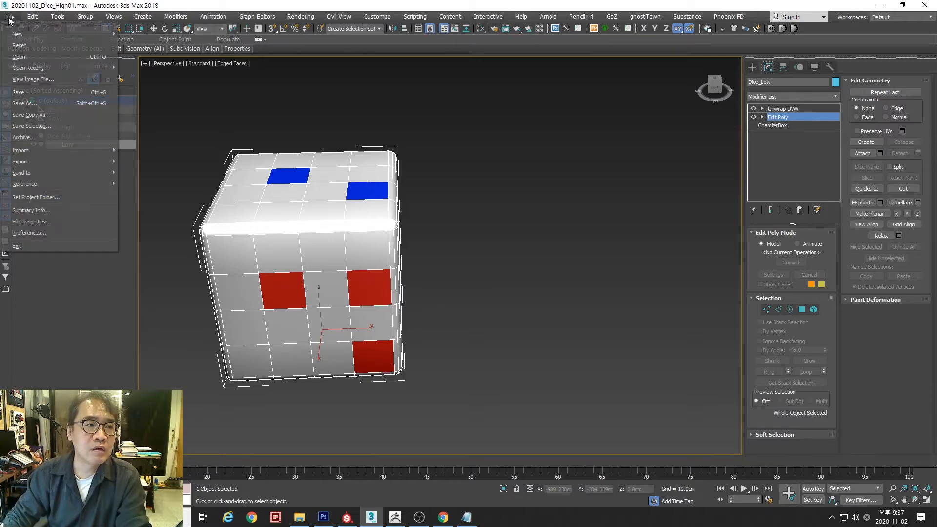
mouse_move(30, 163)
left_click(135, 163)
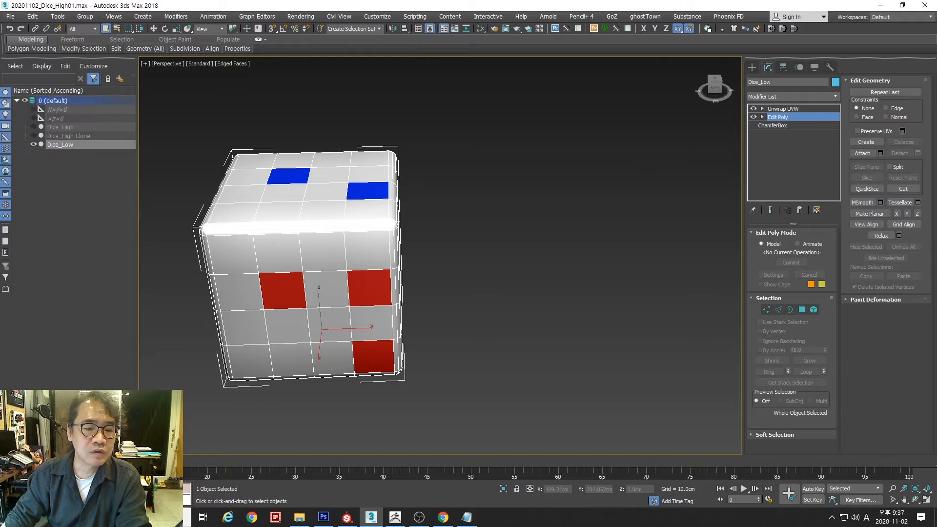
Switch to Substance Painter to view the texture set list, and return to 3ds Max with the dice framed
left_click(347, 518)
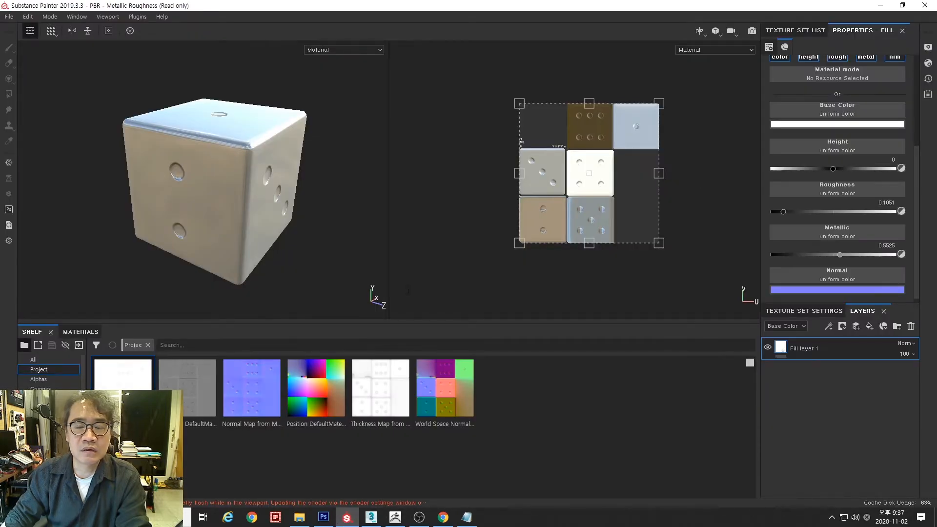
left_click(795, 30)
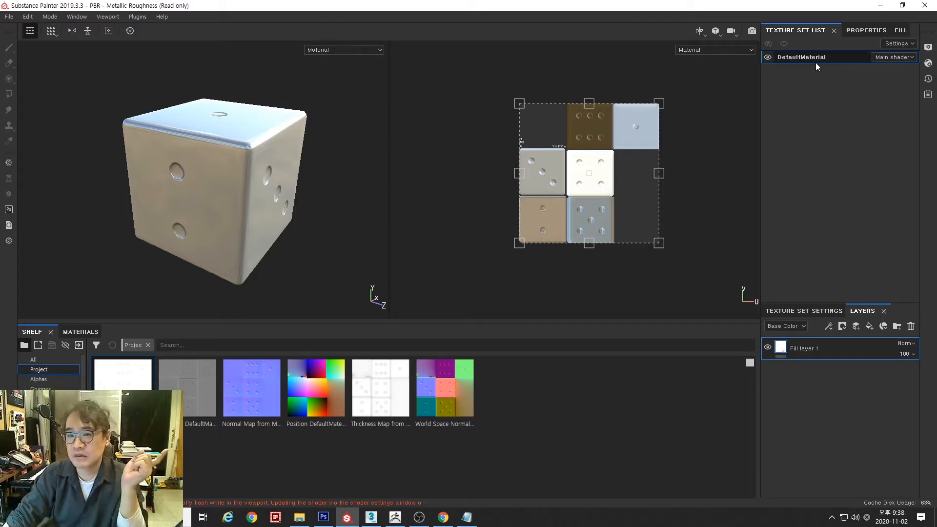
left_click(372, 518)
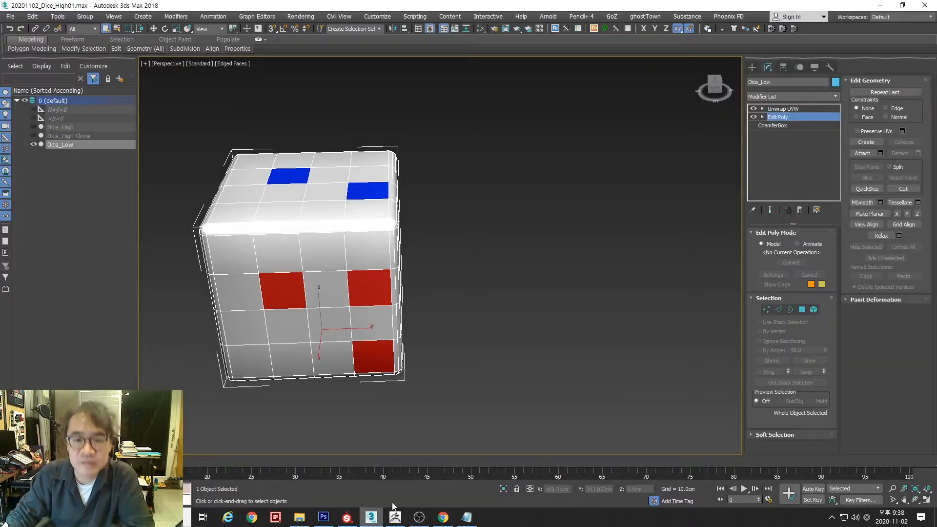
key("z")
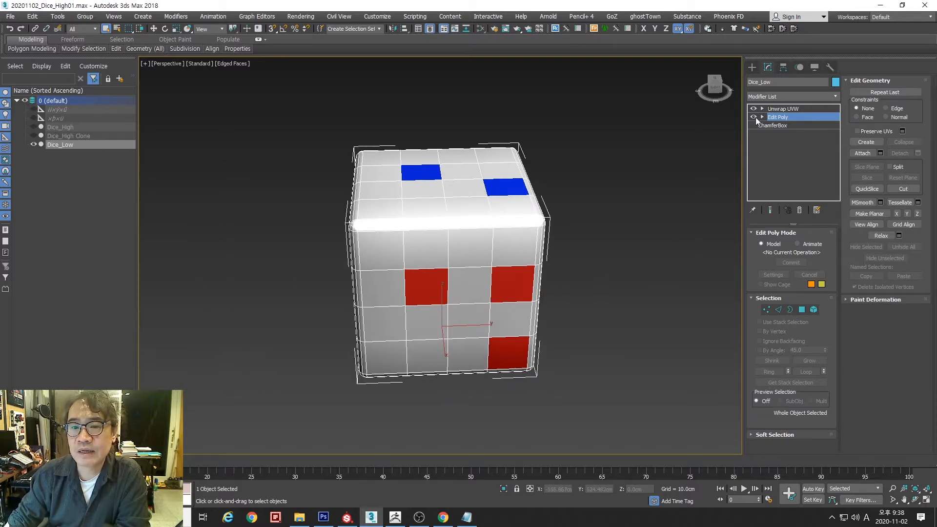
Review the dice's Multi/Sub-Object material in the Slate Material Editor against Substance Painter's texture set list, and close the editor
left_click(481, 28)
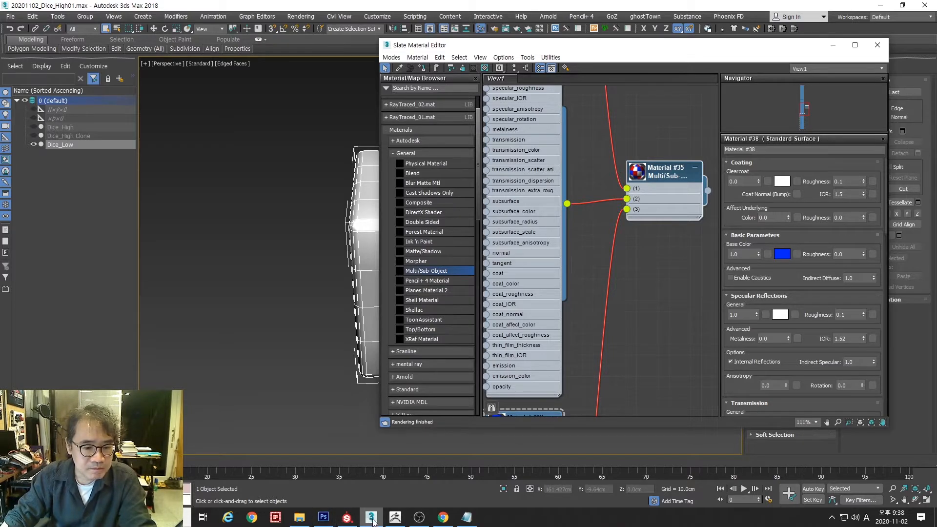
mouse_move(372, 522)
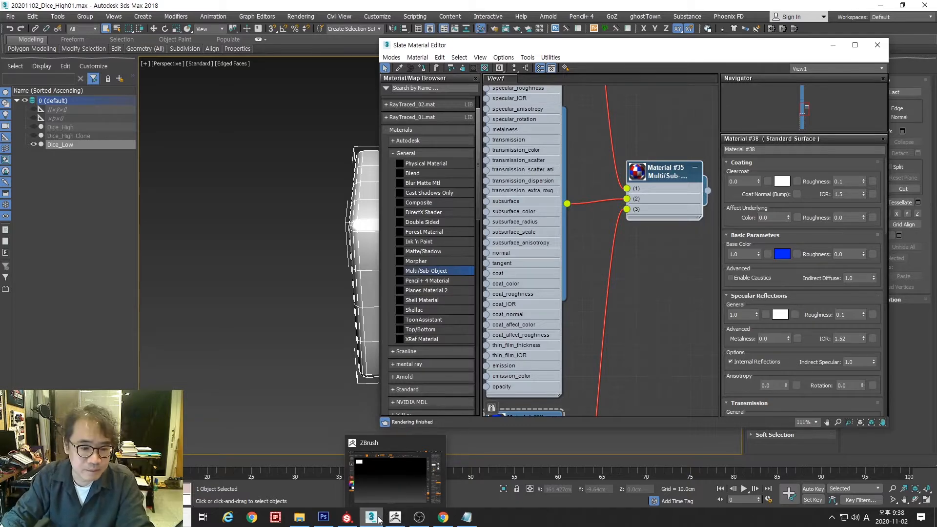
left_click(347, 517)
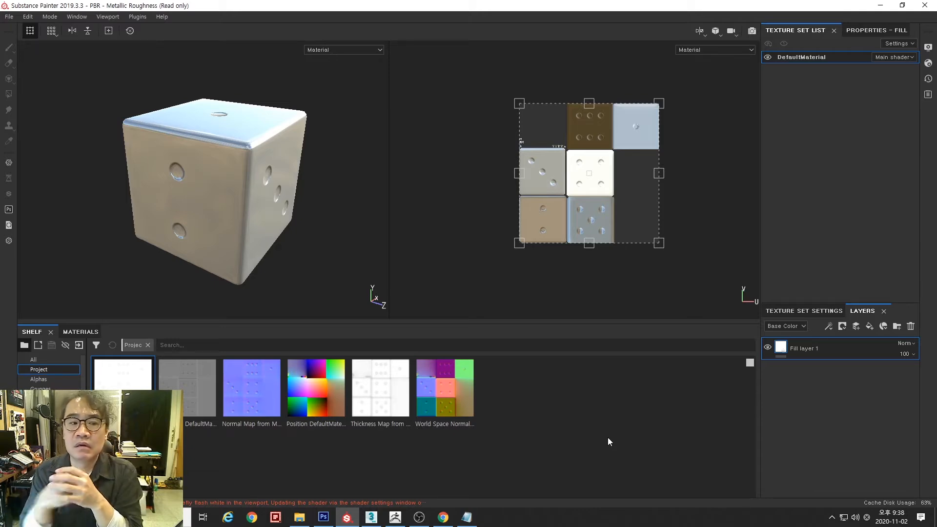
left_click(371, 517)
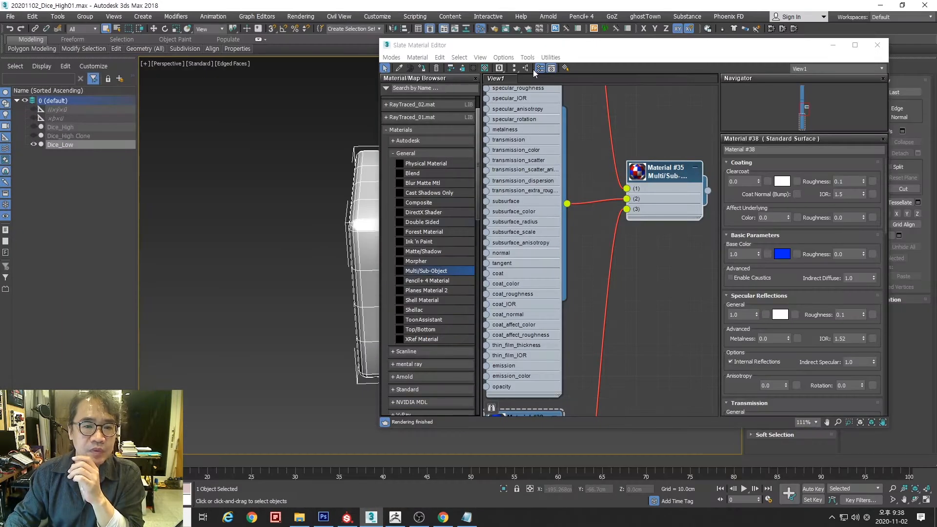
left_click(877, 45)
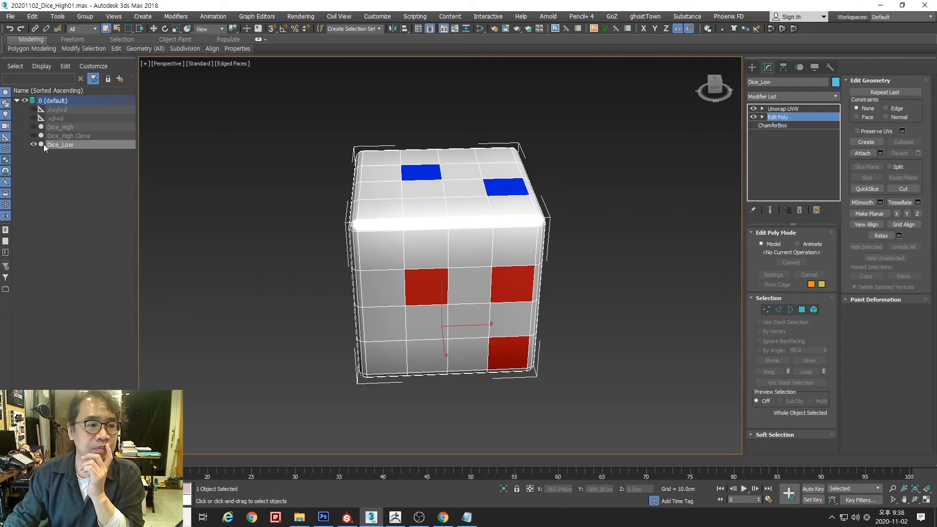
Hide Dice_Low and show Dice_High Clone in the scene
left_click(31, 143)
left_click(33, 135)
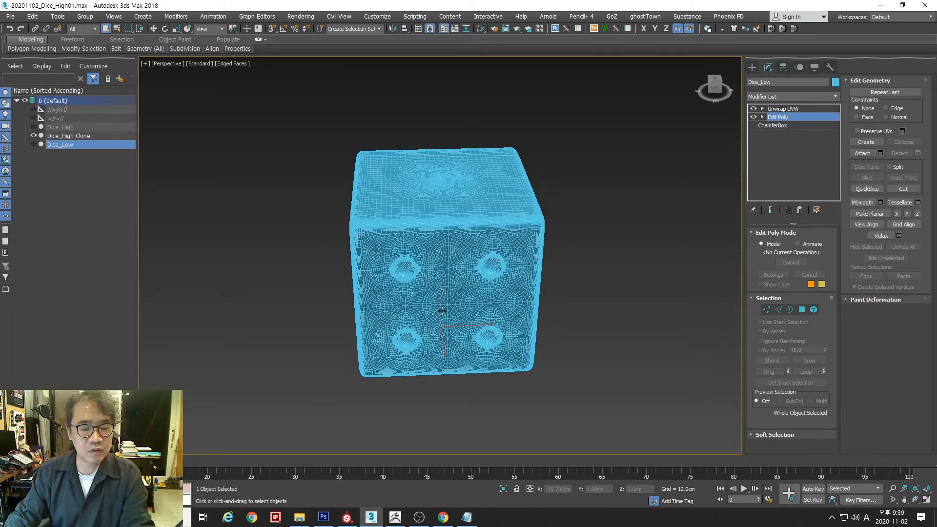
Examine the pips of Dice_High Clone close up, both shaded and with edged faces
middle_click_drag(443, 311, 390, 252, "alt")
key("F4")
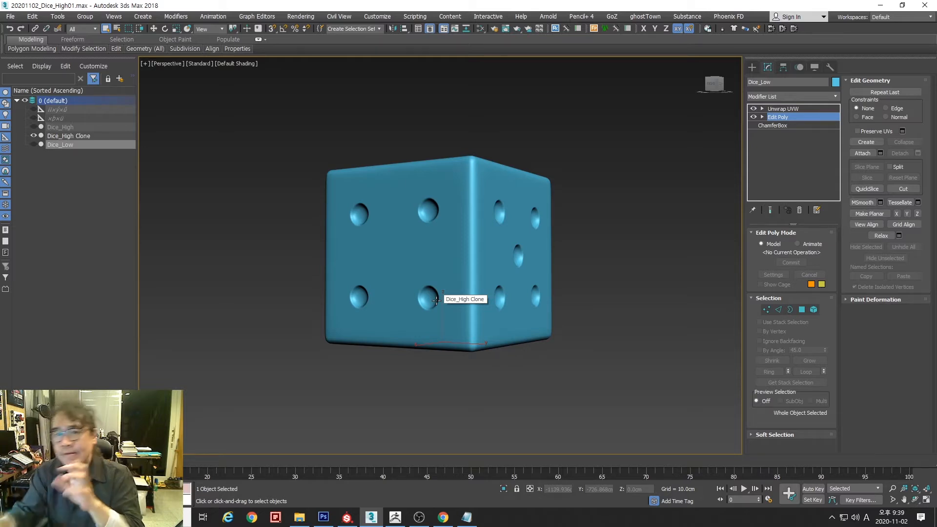
left_click(803, 310)
key("F4")
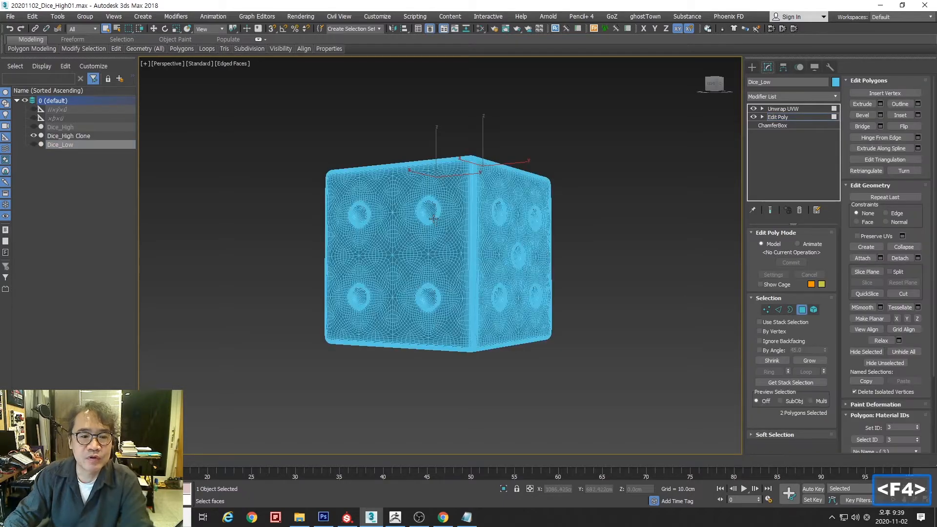
middle_click_drag(474, 256, 423, 263, "alt")
scroll(422, 262, "up", 5)
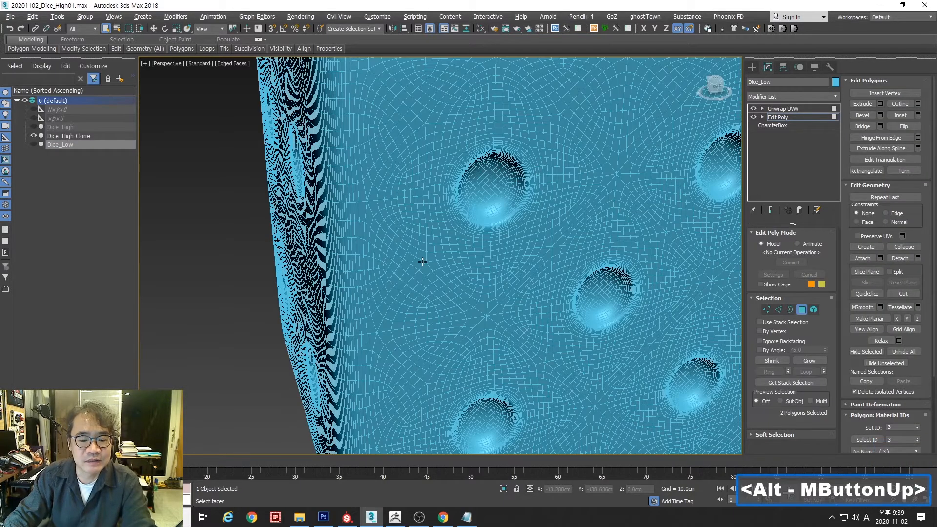
key("F4")
key("F4")
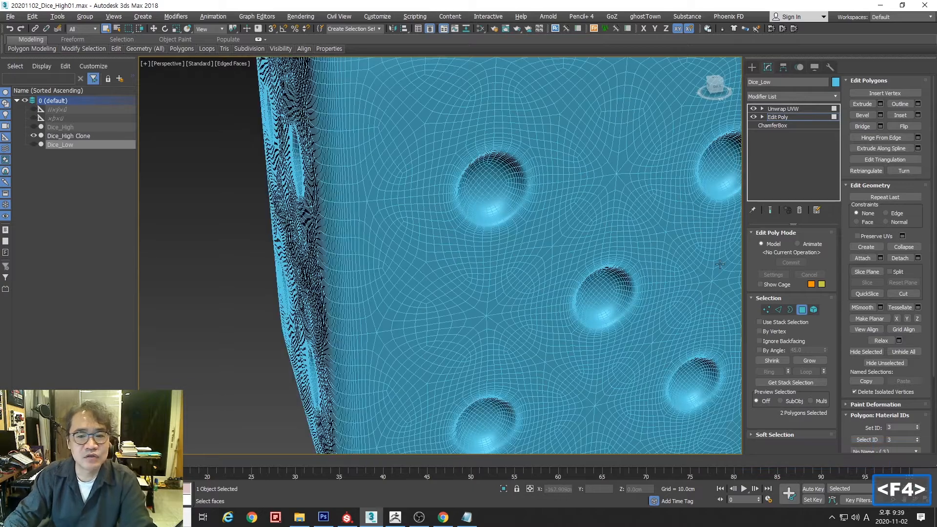
Try to select the polygons inside a pip of the visible dice at the Edit Poly's polygon level
middle_click_drag(537, 254, 445, 179, "alt")
left_click(408, 153)
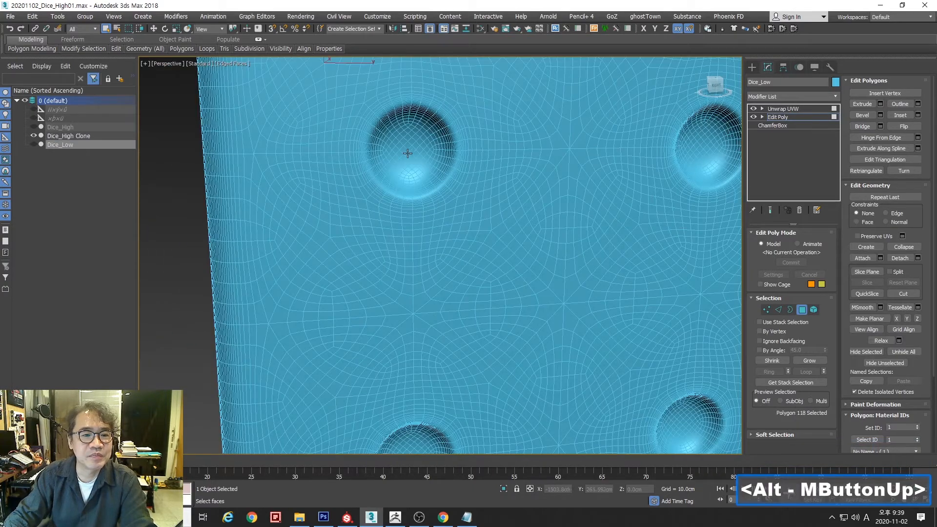
left_click(774, 116)
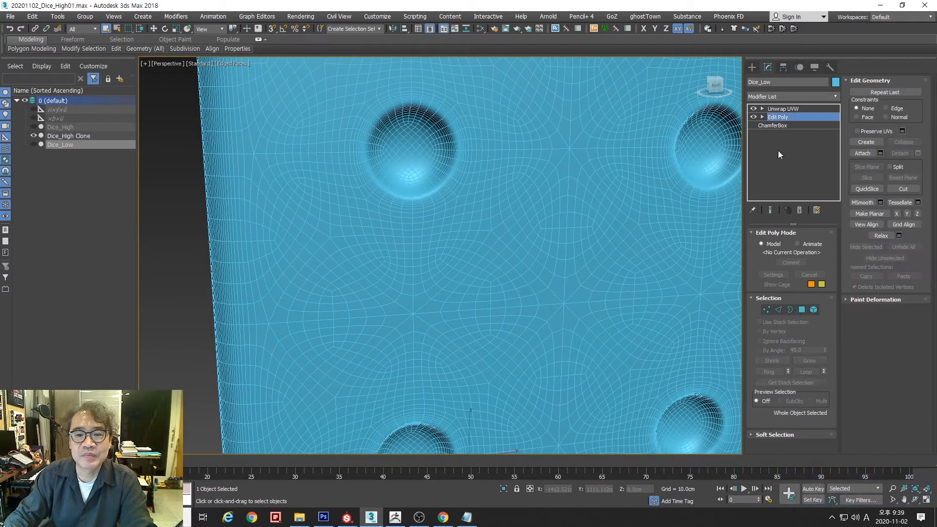
left_click(802, 311)
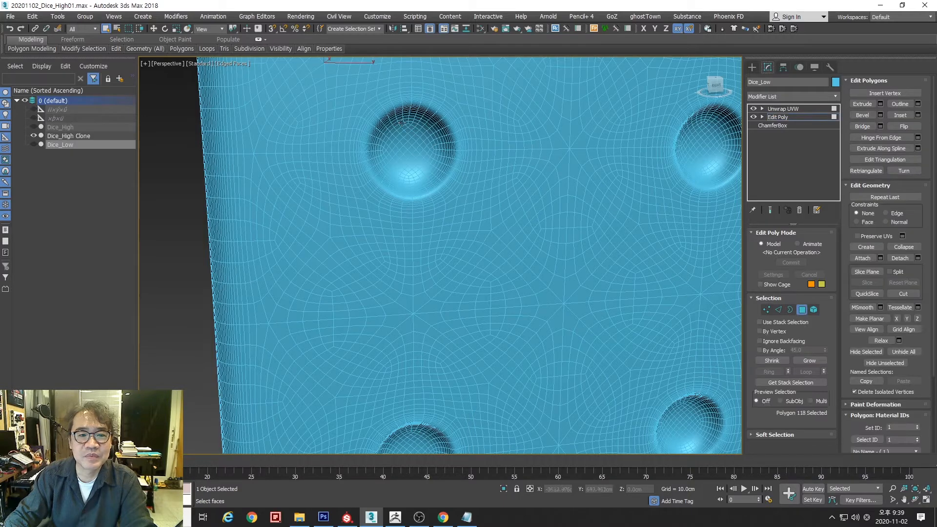
left_click(412, 176, "ctrl")
scroll(403, 172, "down", 3)
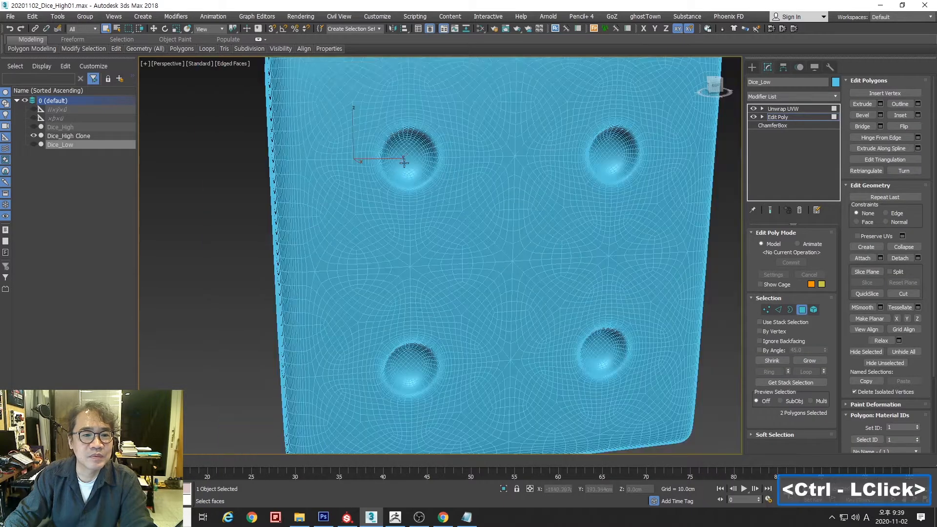
left_click(410, 160, "ctrl")
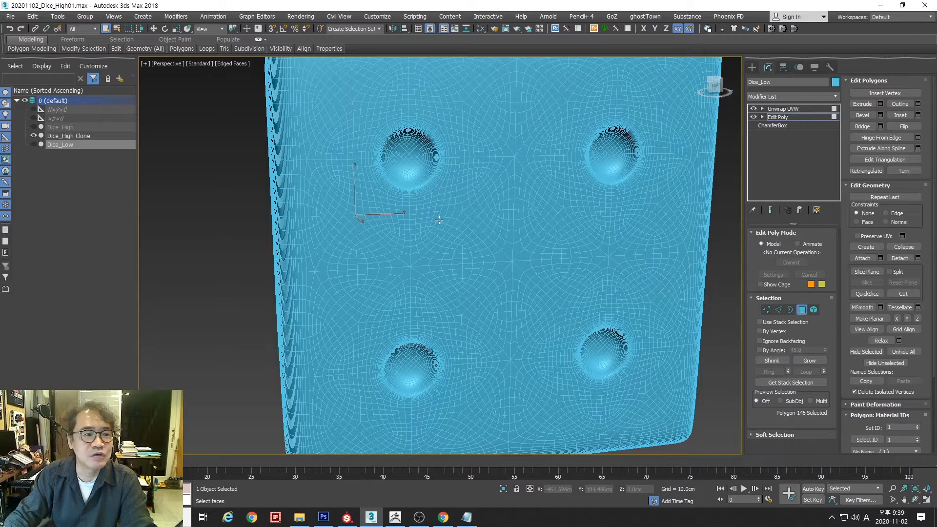
Hide Dice_High Clone, show Dice_High in its place and select it
left_click(38, 129)
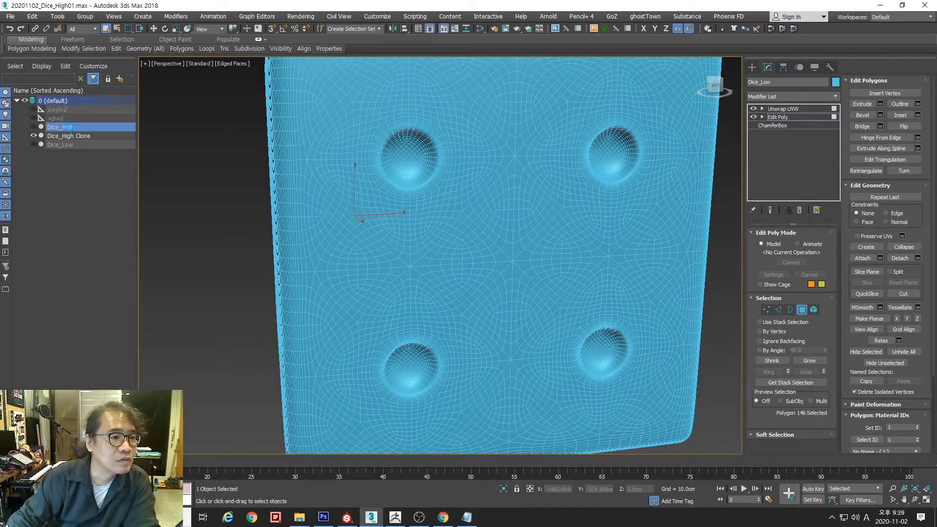
left_click(71, 138)
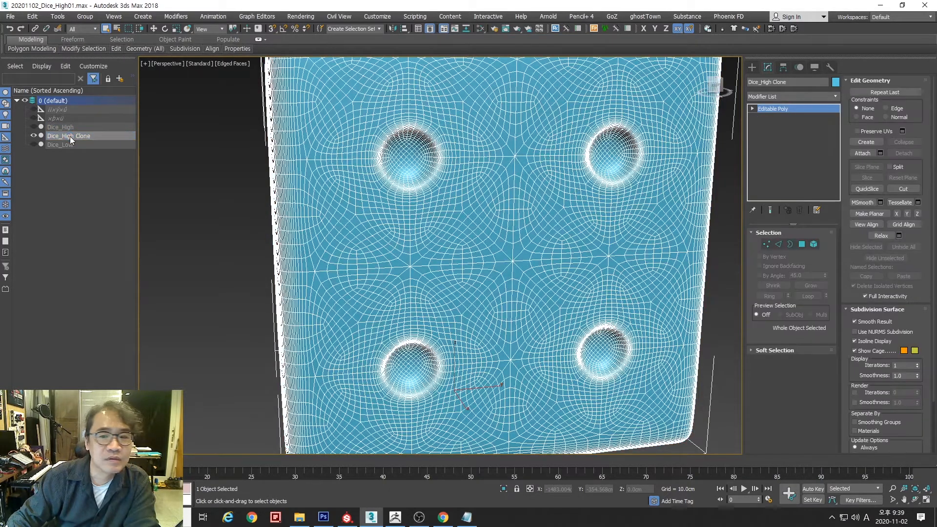
left_click(34, 136)
left_click(34, 127)
left_click(60, 128)
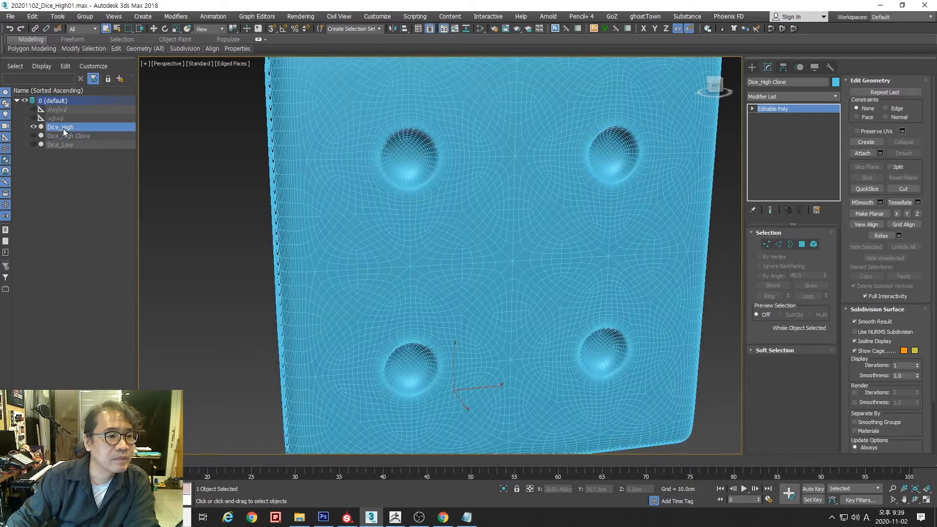
Enter polygon editing in Dice_High's Edit Poly with the end result shown, and frame one pip close up
left_click(778, 117)
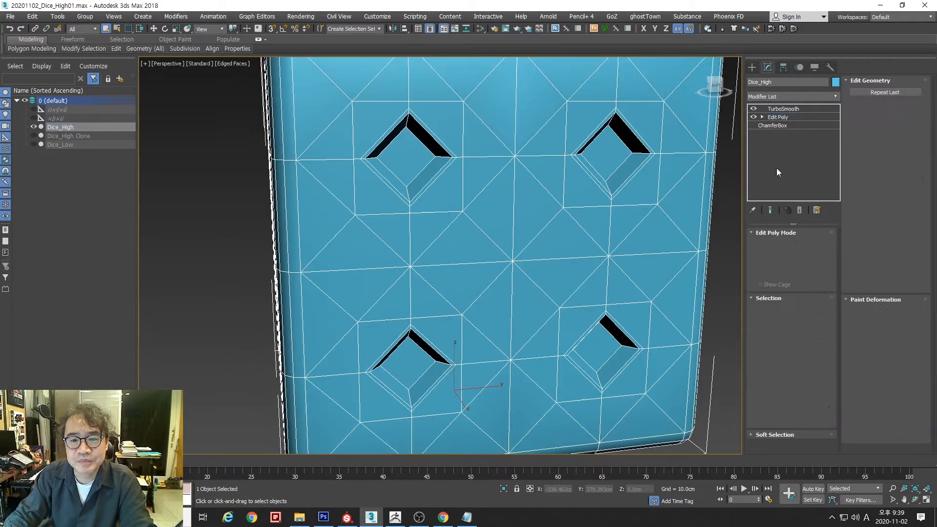
left_click(802, 309)
left_click(771, 209)
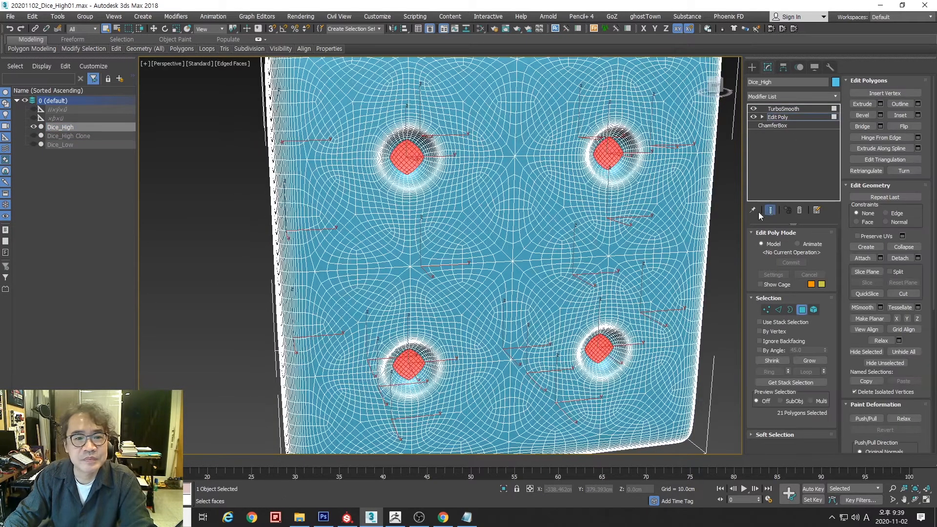
middle_click_drag(437, 229, 468, 235, "alt")
key("alt+z")
left_click_drag(390, 214, 408, 247)
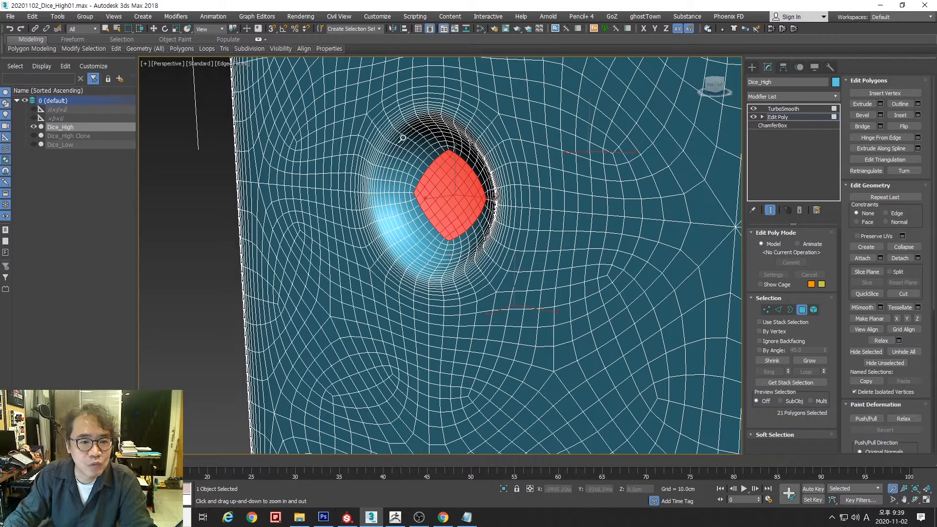
right_click(423, 169)
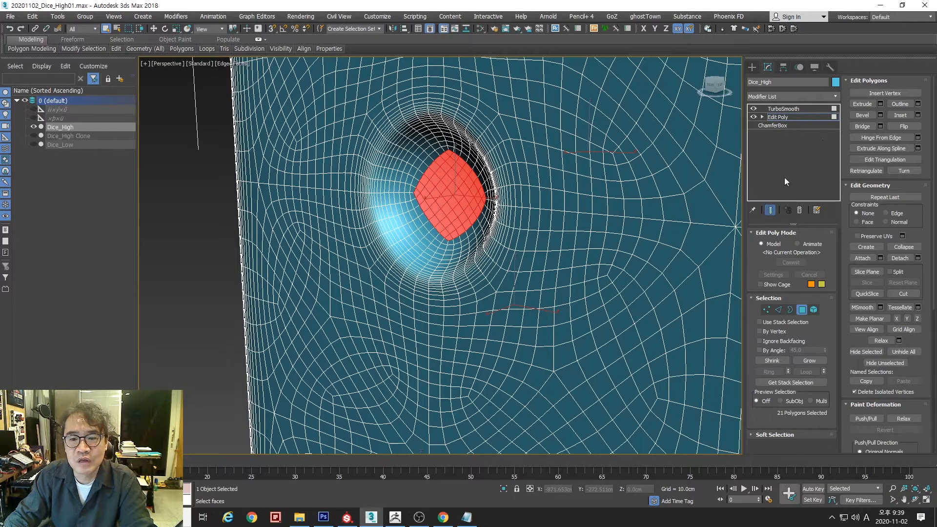
Leave polygon editing and add an Edit Poly modifier above TurboSmooth on Dice_High
left_click(789, 107)
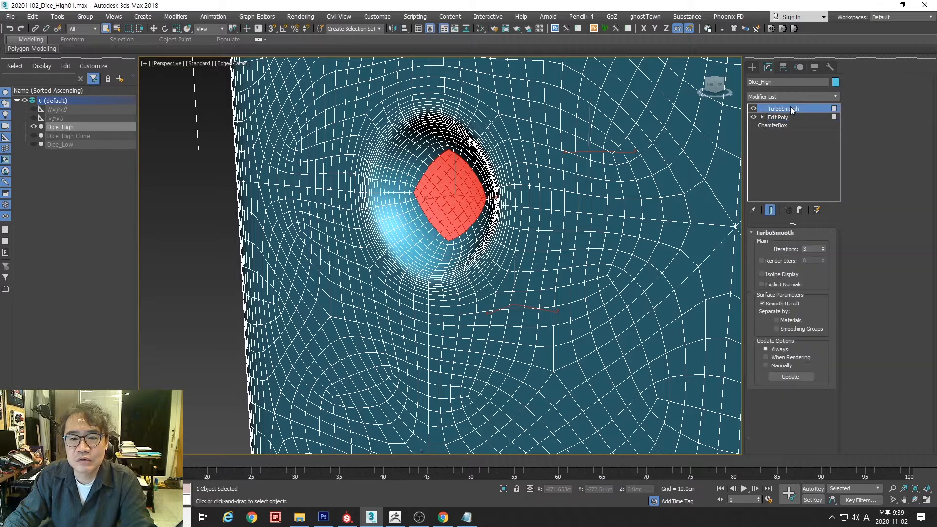
left_click(806, 97)
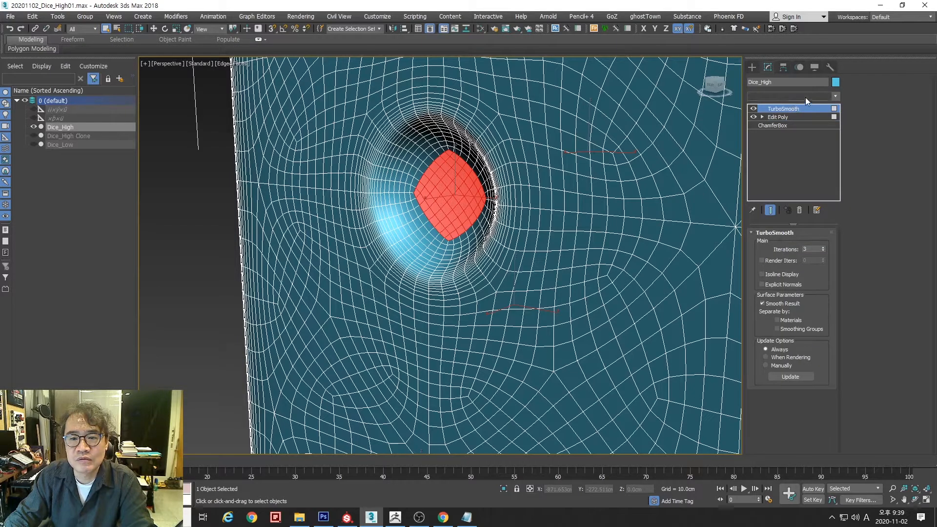
left_click(877, 353)
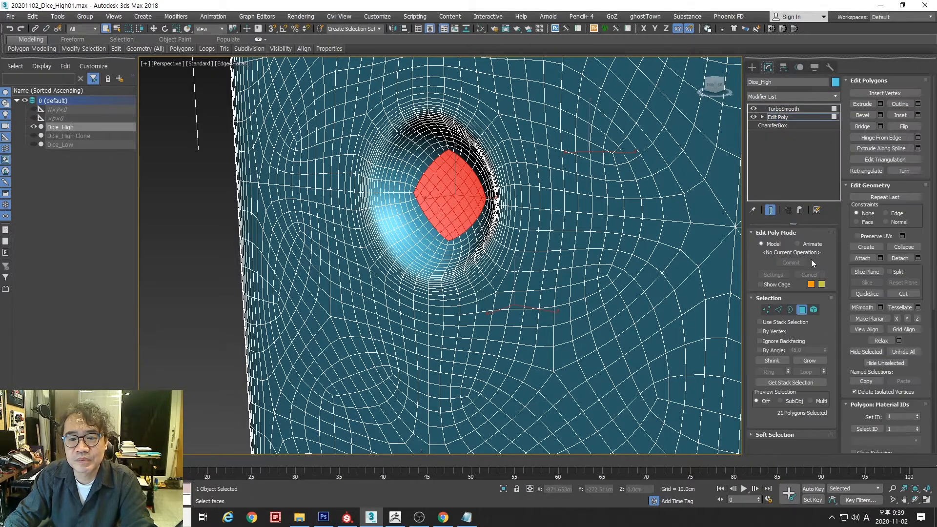
left_click(801, 310)
left_click(784, 108)
left_click(798, 96)
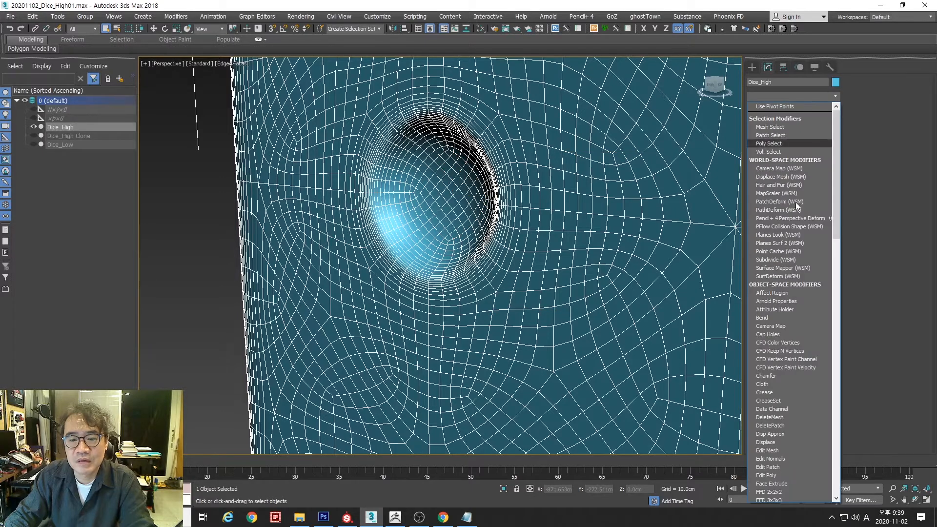
left_click(778, 475)
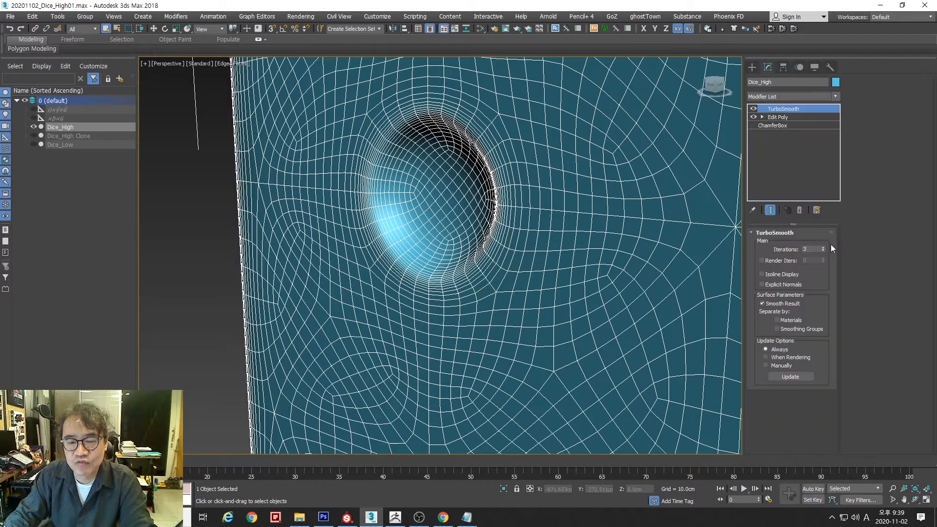
Try adding the pip's wall polygons to the selection in the upper Edit Poly, and delete that modifier
left_click(801, 310, "ctrl")
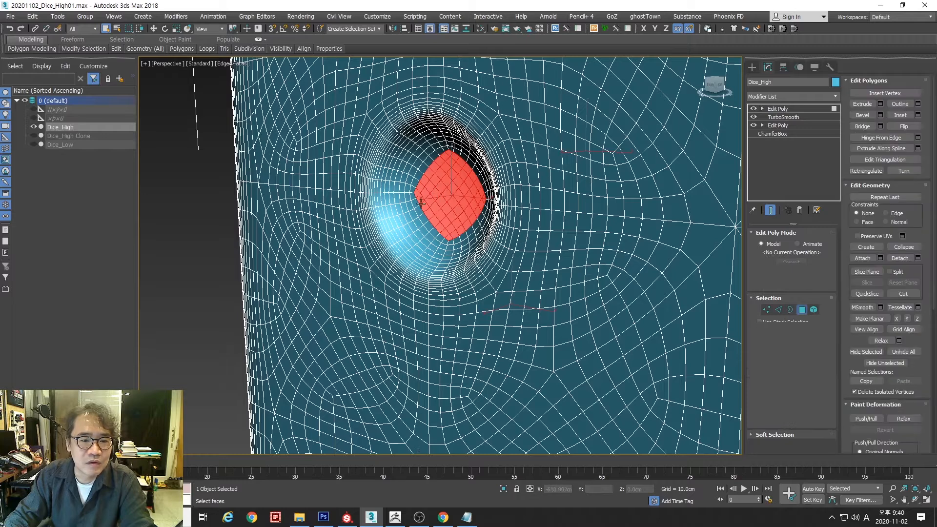
double_click(397, 198, "ctrl")
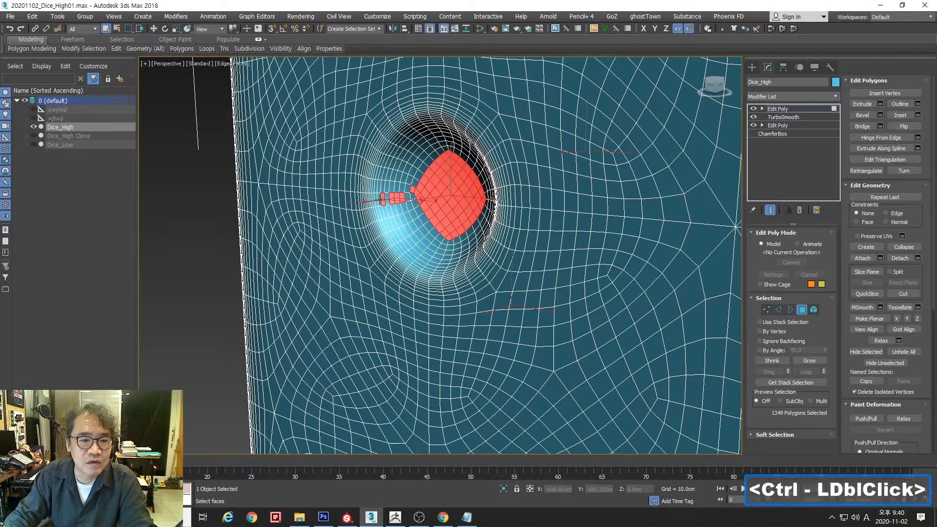
double_click(383, 199, "ctrl")
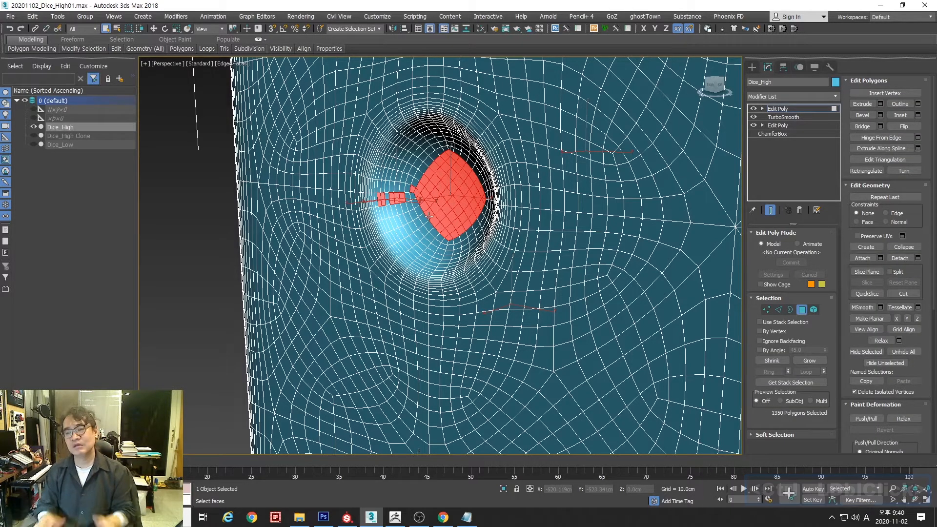
left_click(800, 211)
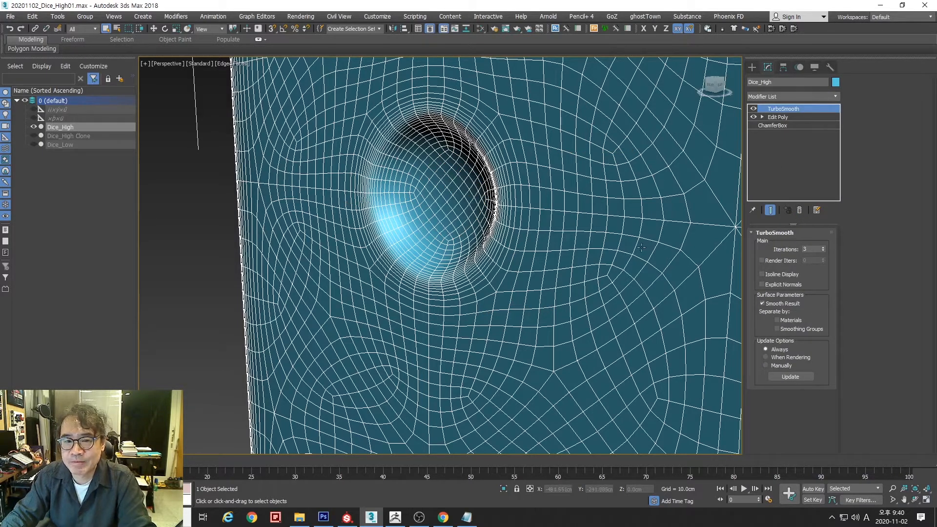
Display the dice in all four viewports and switch to Substance Painter to view its baked maps
scroll(520, 198, "down", 6)
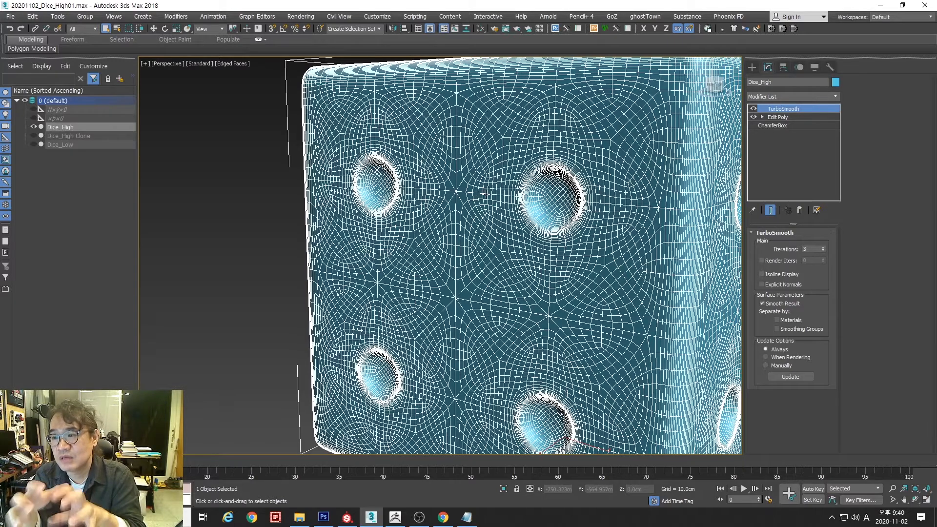
key("alt+w")
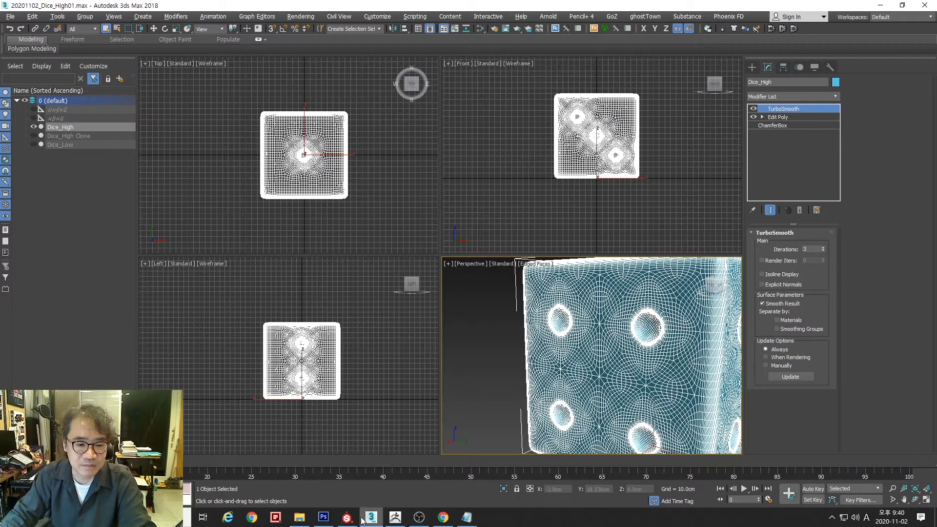
left_click(347, 518)
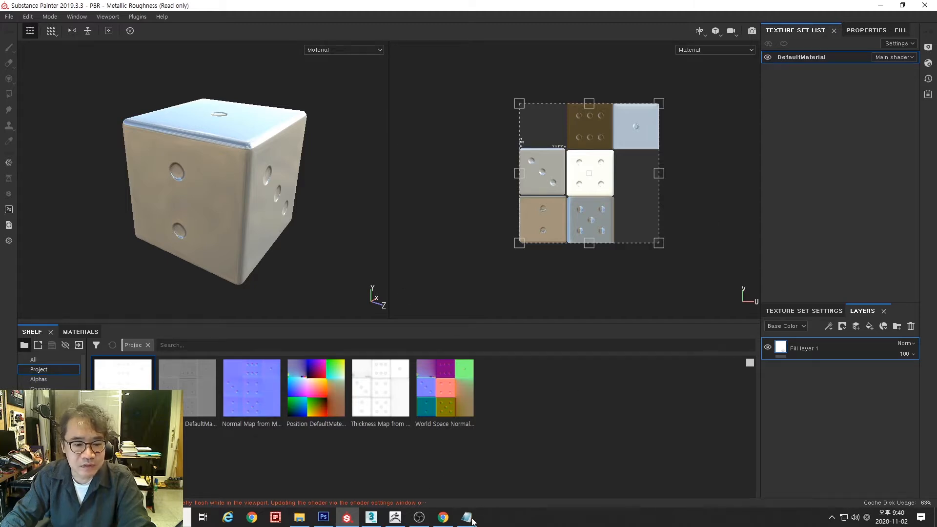
Switch to Photoshop and open the baked DefaultMaterial PNG maps from the file explorer
left_click(325, 521)
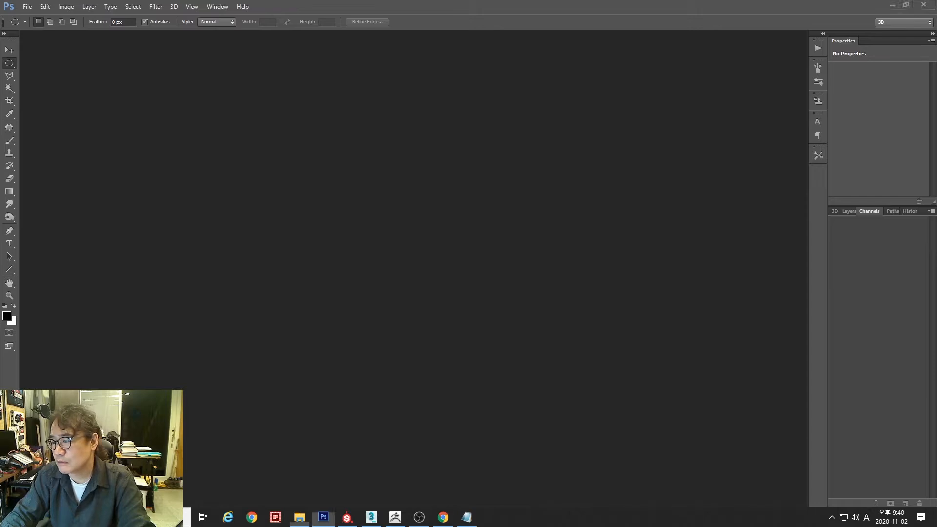
left_click(300, 518)
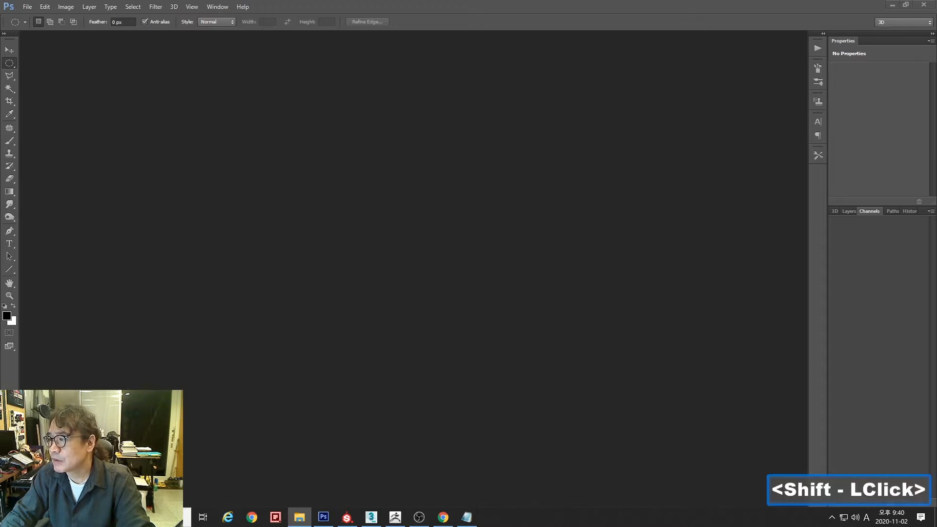
left_click_drag(836, 220, 447, 242)
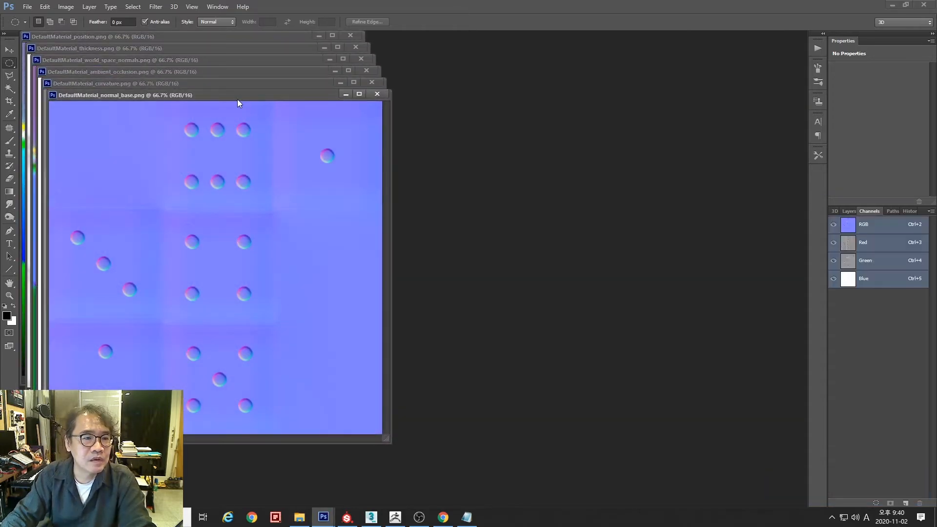
Review the baked normal, curvature, world space normals, thickness and position maps and close each, leaving only DefaultMaterial_ambient_occlusion.png open
left_click_drag(237, 99, 610, 81)
key("ctrl+w")
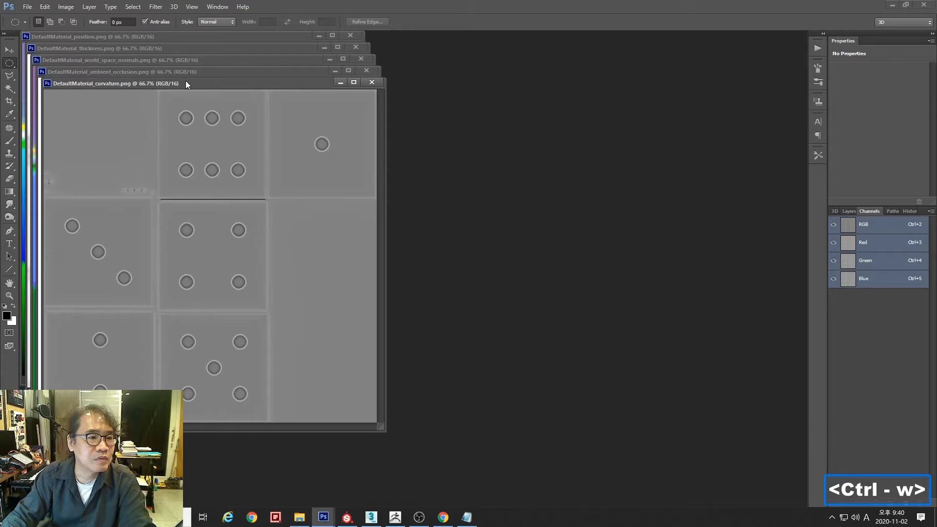
left_click_drag(185, 83, 578, 92)
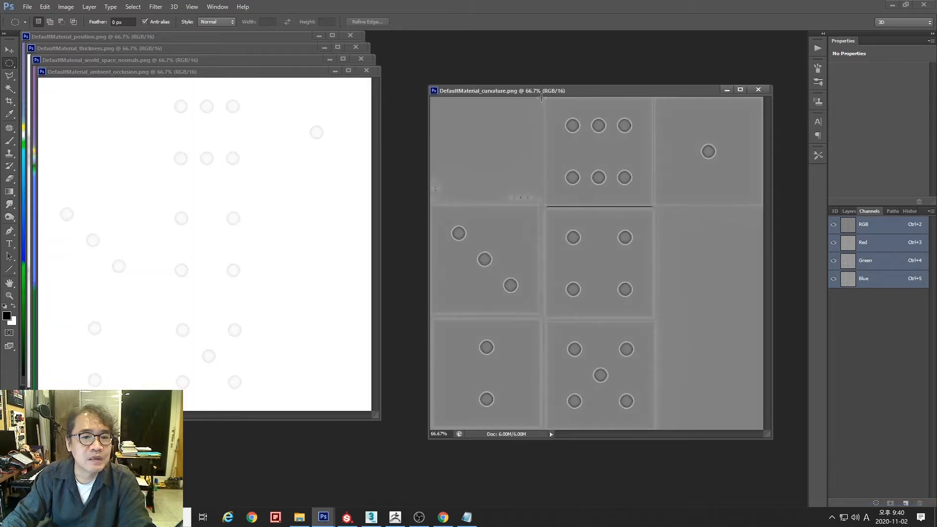
key("ctrl+w")
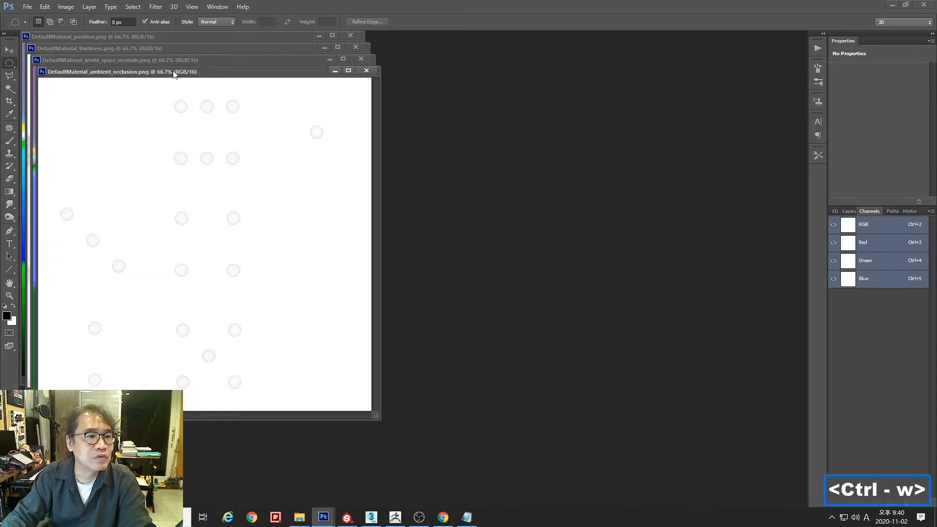
left_click_drag(174, 73, 541, 90)
left_click(244, 61)
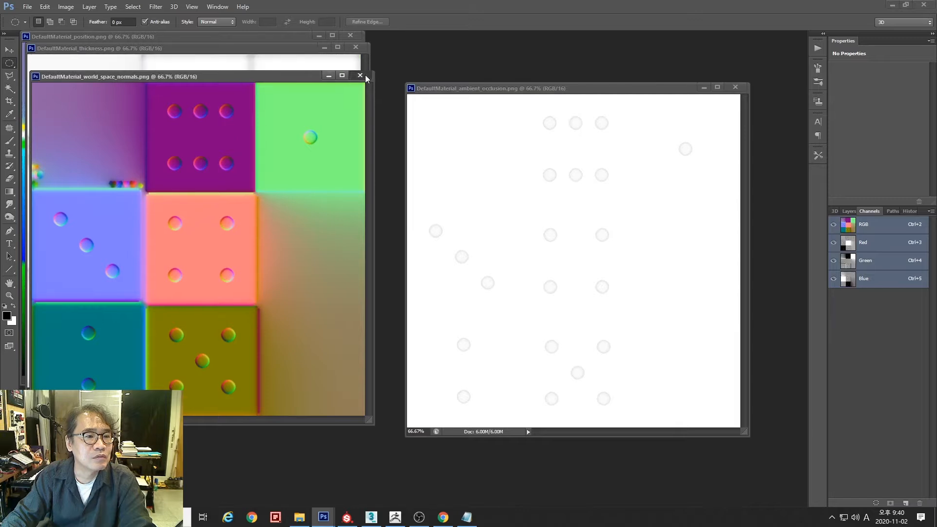
key("ctrl+w")
left_click_drag(237, 54, 270, 96)
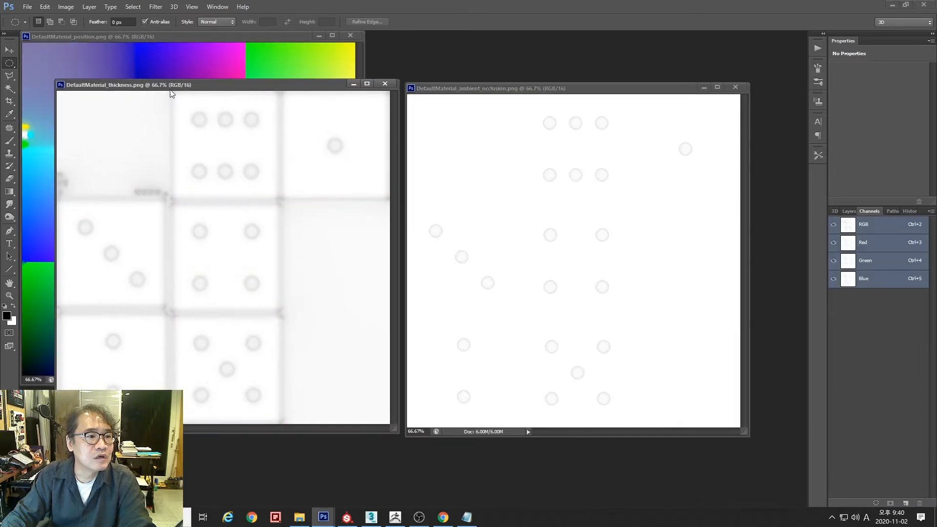
left_click(381, 88)
left_click(350, 35)
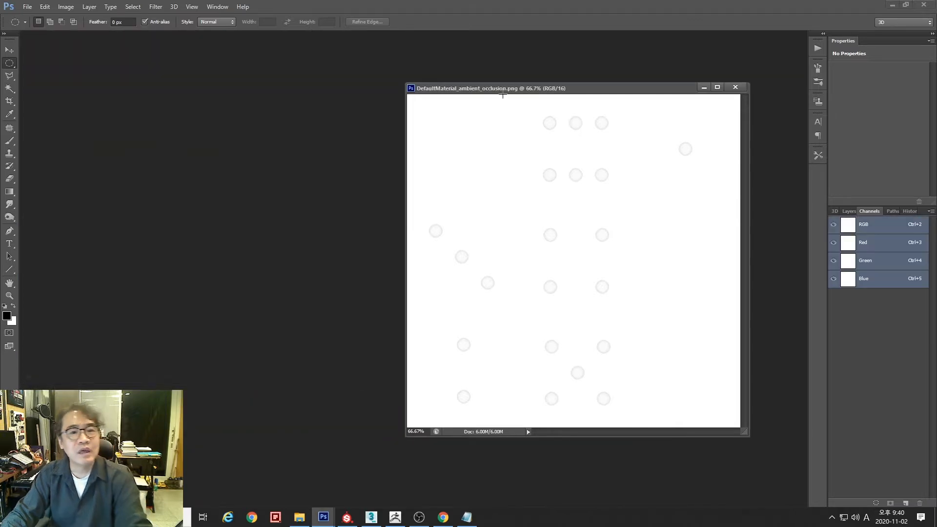
Enlarge the ambient occlusion map's window and add a new empty layer above its background
left_click_drag(488, 89, 449, 89)
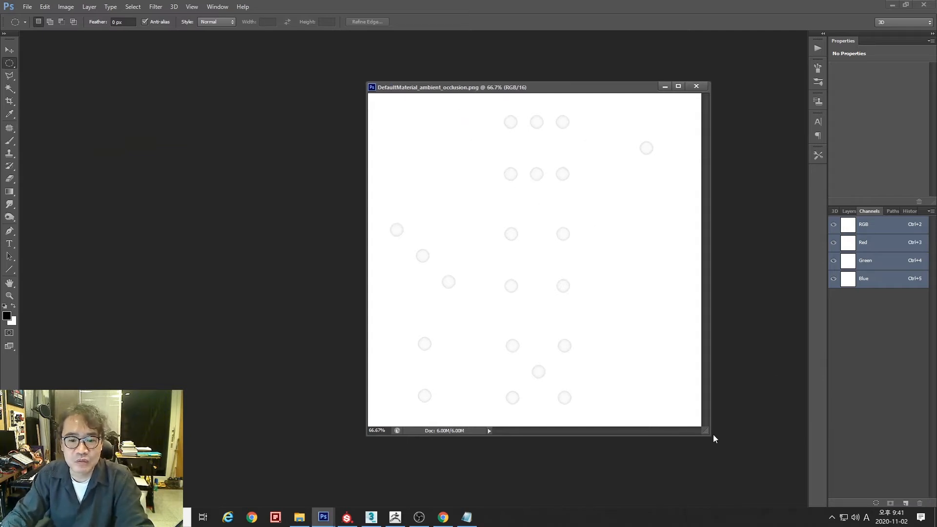
left_click_drag(714, 438, 756, 493)
scroll(542, 186, "up", 2, "ctrl+alt")
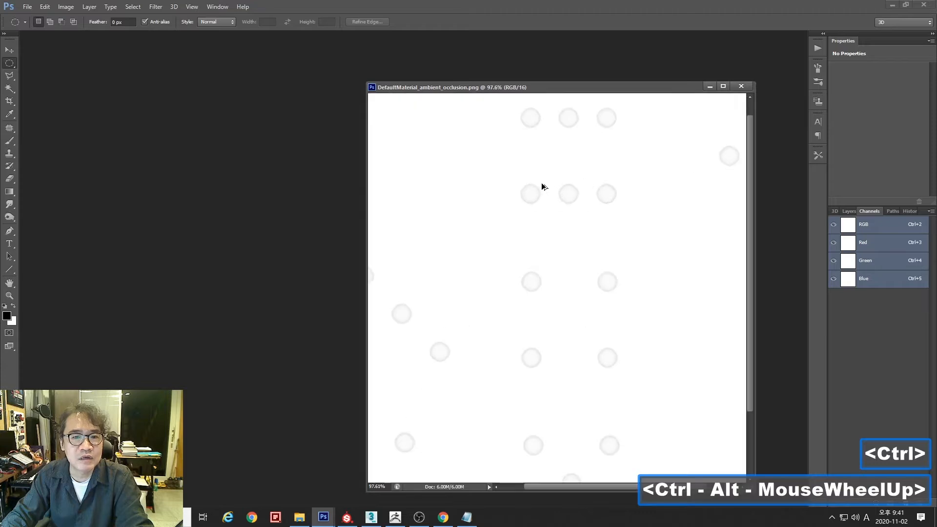
scroll(542, 186, "up", 2, "ctrl+alt")
left_click_drag(582, 166, 554, 283)
scroll(498, 156, "up", 2, "ctrl+alt")
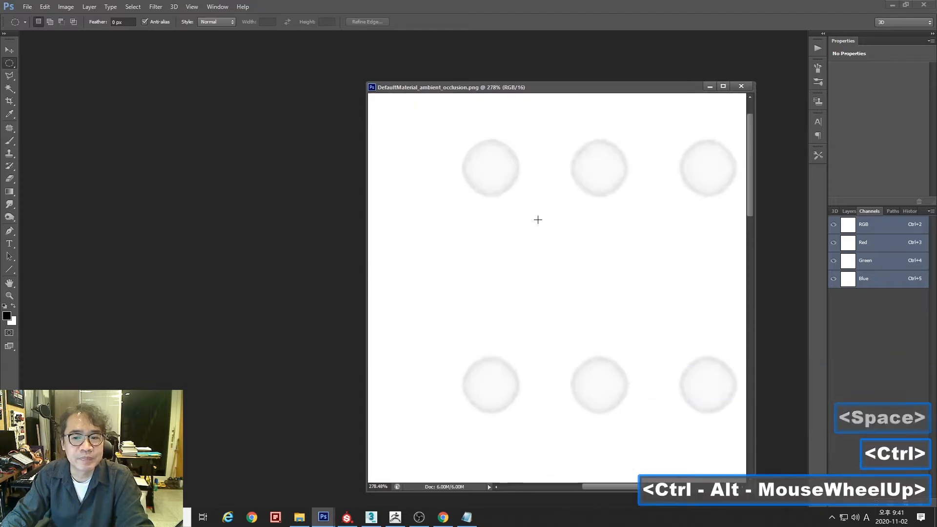
left_click(849, 211)
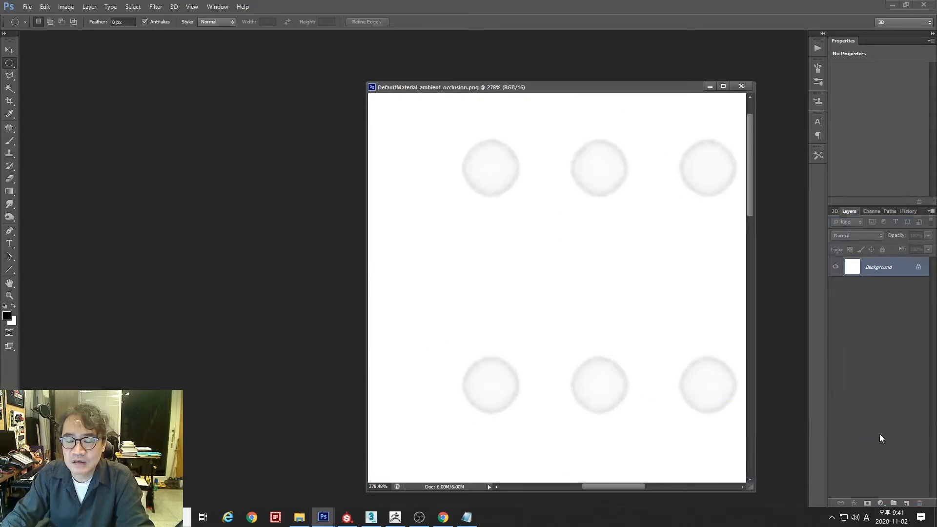
left_click(906, 503)
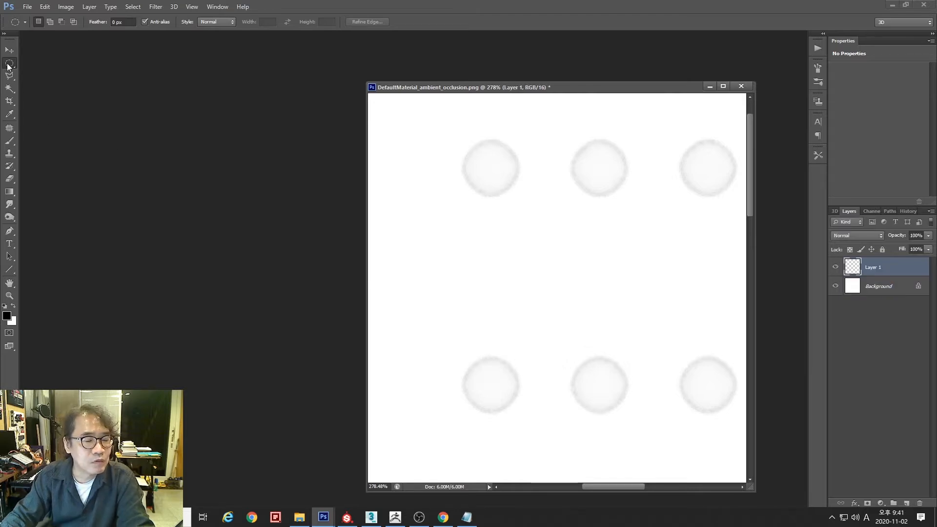
key("alt")
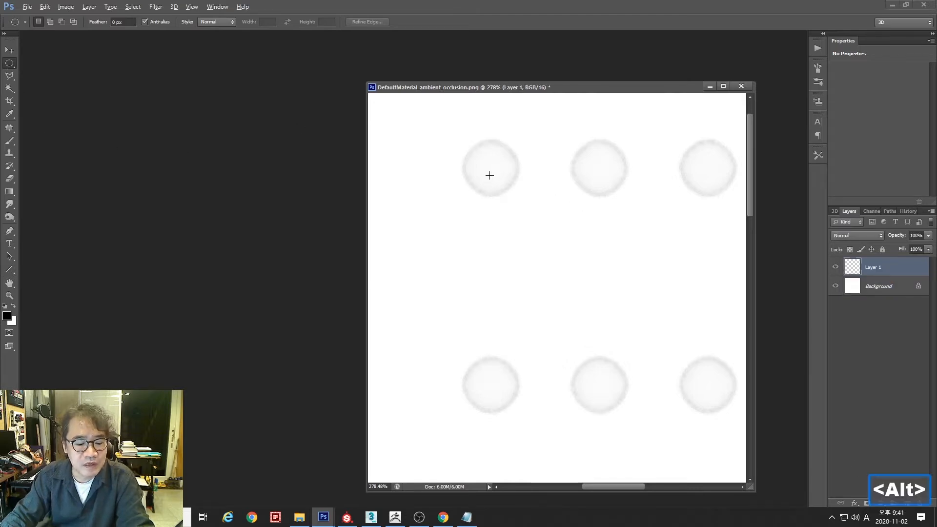
key("alt+shift")
left_click_drag(489, 168, 518, 207, "alt+shift")
left_click_drag(498, 174, 498, 176)
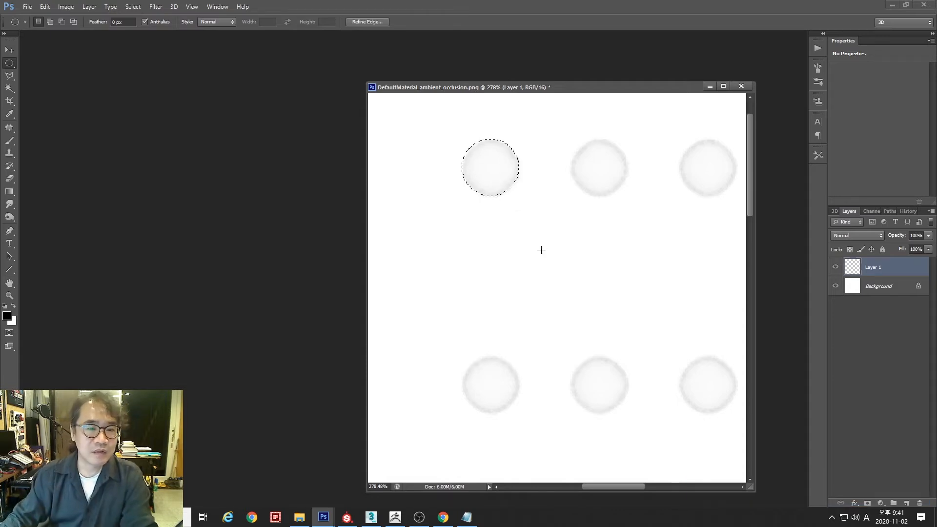
key("ctrl+d")
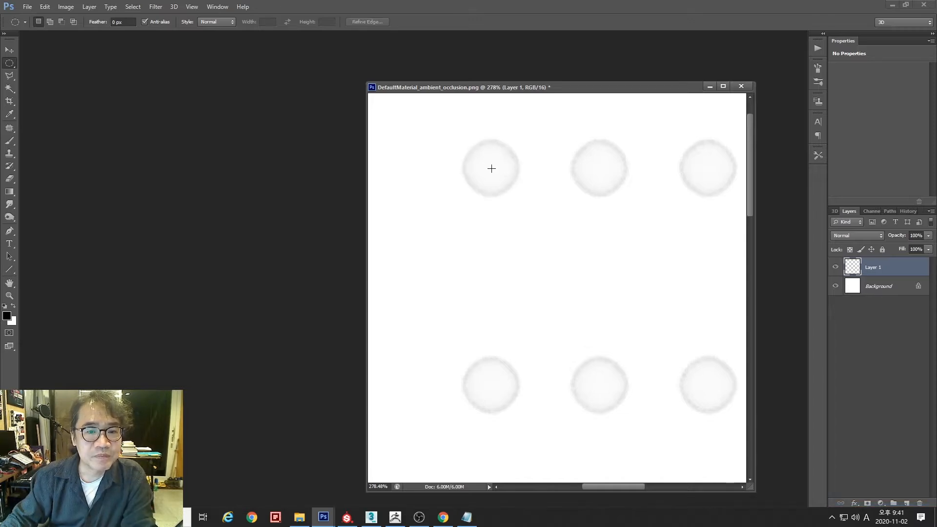
Make a circular selection over the six face's upper-left pip and fill it with pure red (ff0000) on the new layer
left_click_drag(492, 168, 516, 202, "alt+shift")
left_click(509, 177)
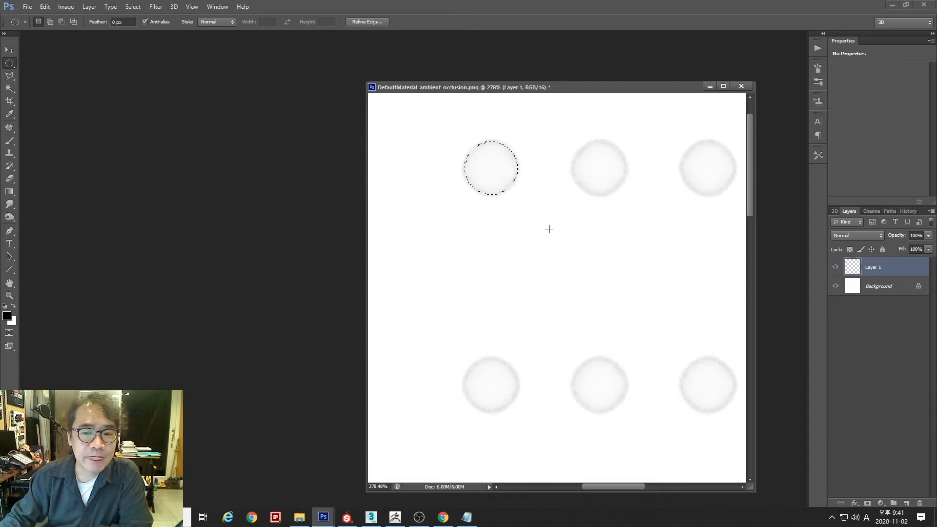
left_click(7, 317)
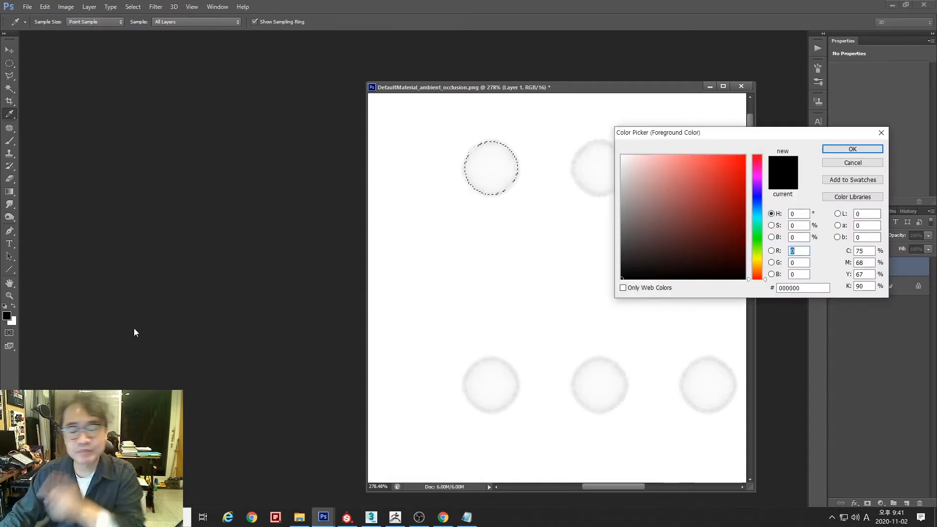
left_click(745, 157)
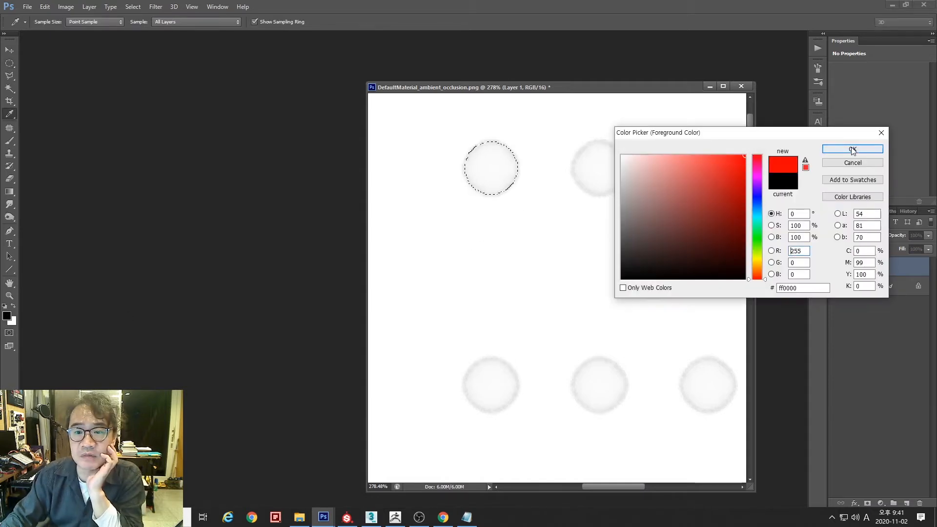
left_click(853, 149)
key("alt+Delete")
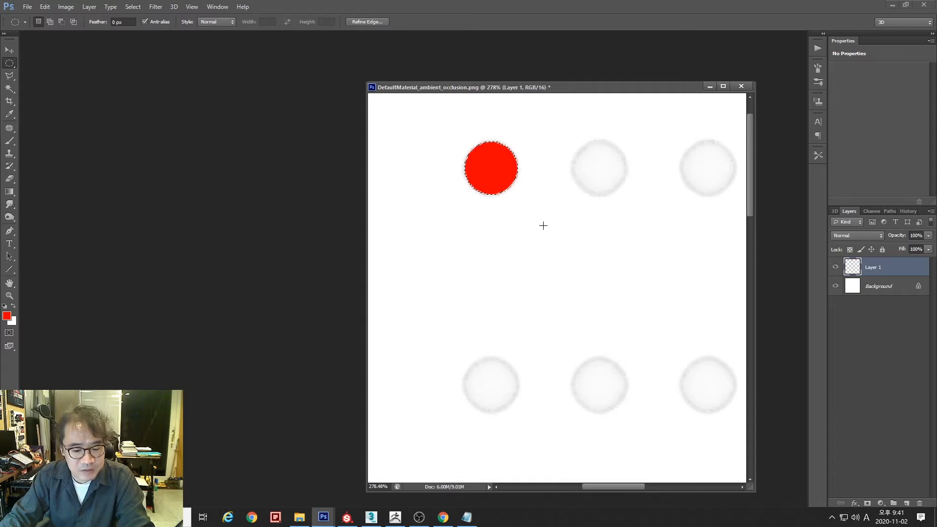
Duplicate the red circle onto each of the other five pips of the six face
left_click_drag(500, 170, 511, 171, "ctrl+alt")
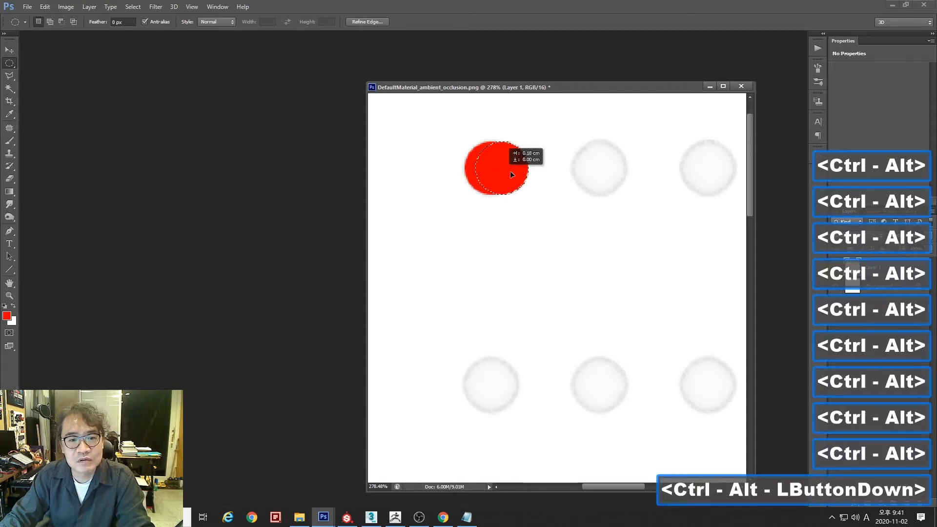
left_click_drag(596, 171, 600, 175, "ctrl+alt")
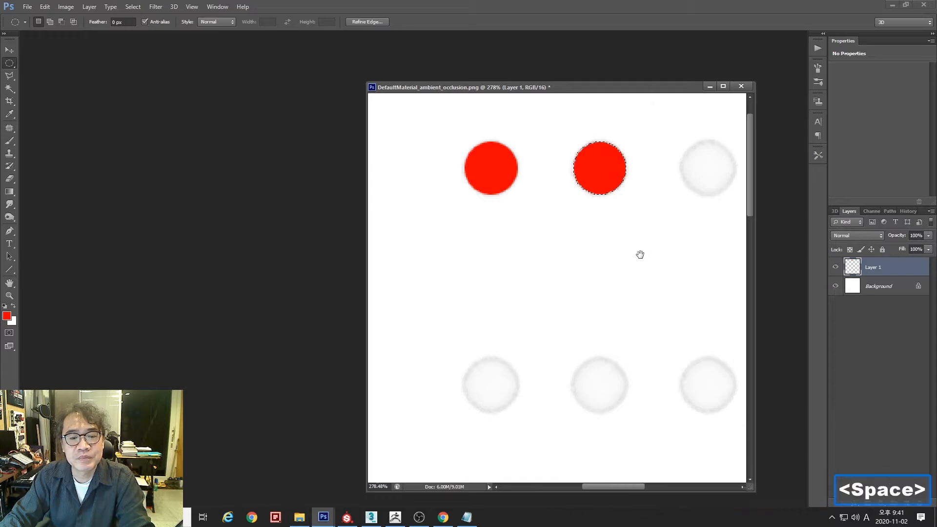
left_click_drag(640, 253, 414, 400)
scroll(503, 276, "down", 6, "alt")
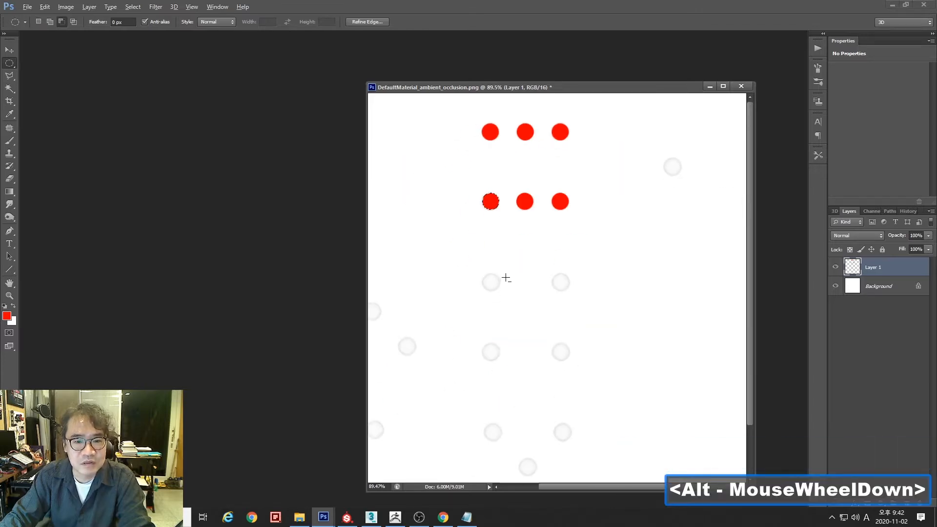
Copy the red circle from the six face onto the upper-right pip of the four face and align it precisely
scroll(510, 248, "up", 3, "alt")
scroll(510, 248, "up", 1, "alt")
scroll(549, 226, "down", 4, "alt")
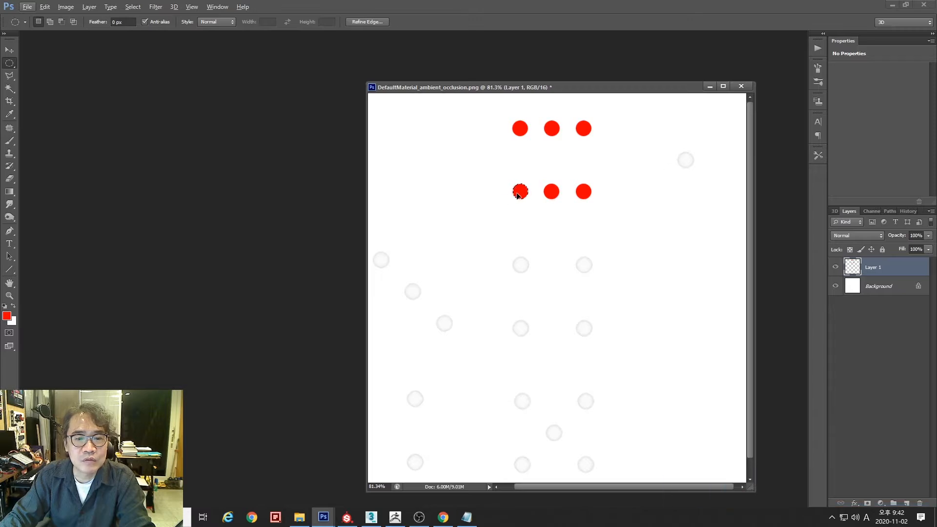
left_click_drag(519, 196, 584, 265, "ctrl+alt")
scroll(684, 161, "up", 10, "alt")
scroll(593, 209, "down", 10, "alt")
scroll(581, 266, "up", 10, "alt")
scroll(584, 267, "down", 2, "alt")
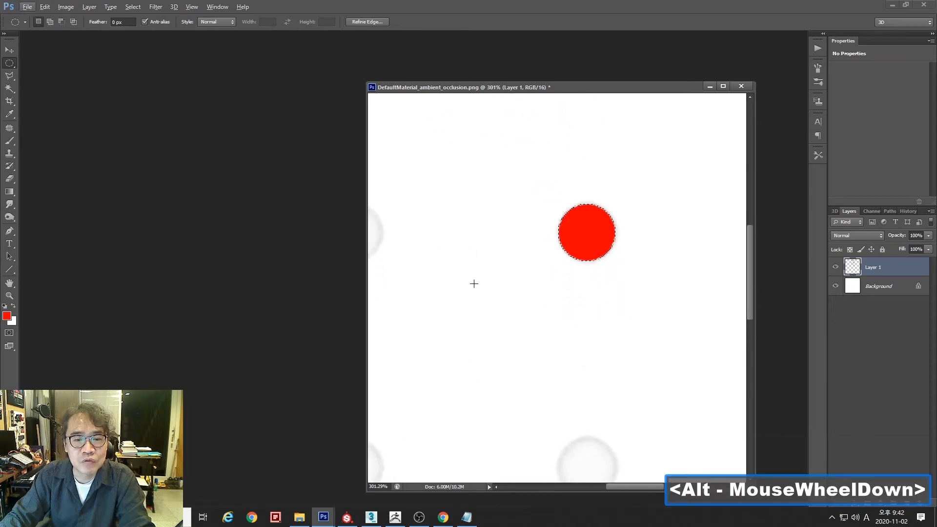
Duplicate the red circle onto the remaining three pips of the four face
left_click_drag(454, 316, 576, 331)
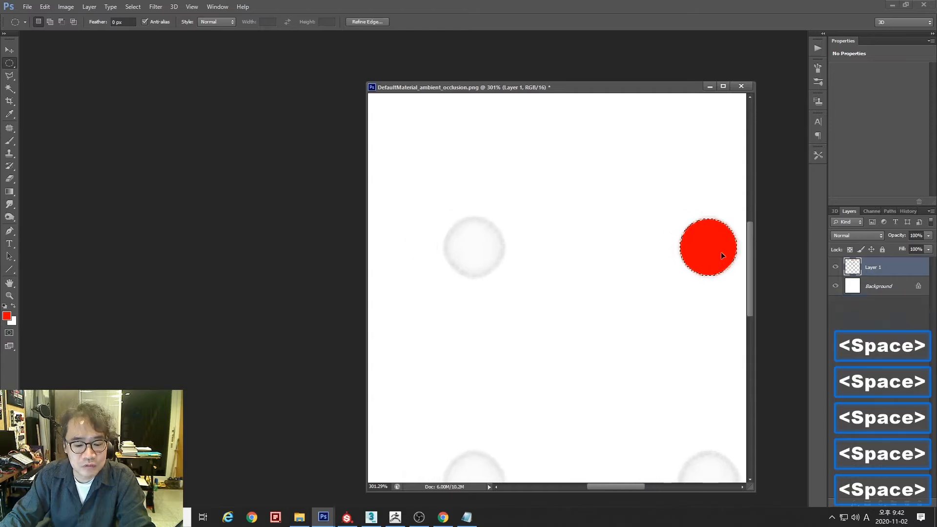
left_click_drag(722, 252, 486, 244, "ctrl+alt")
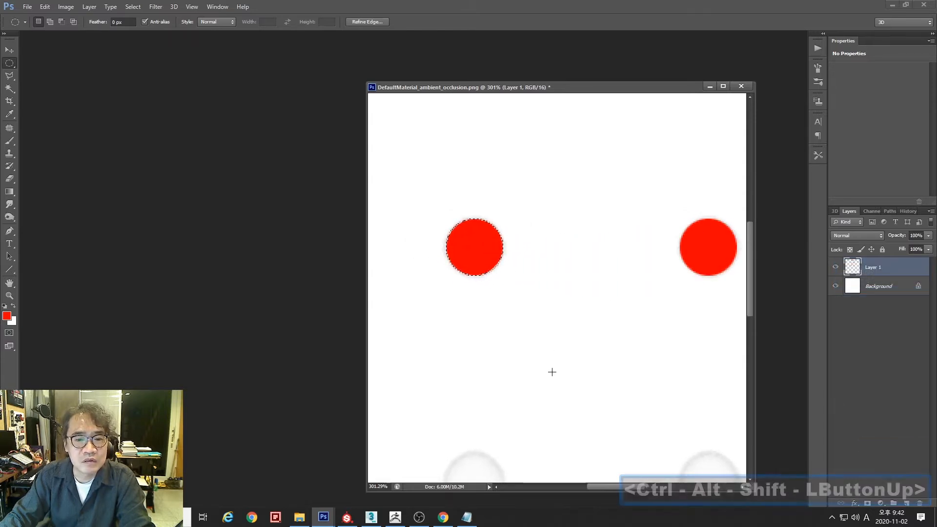
left_click_drag(552, 372, 537, 291)
left_click_drag(462, 179, 702, 419, "ctrl+alt")
Copy the red circle onto the three diagonal pips of the three face, aligning each with its baked outline
scroll(621, 370, "down", 5, "alt")
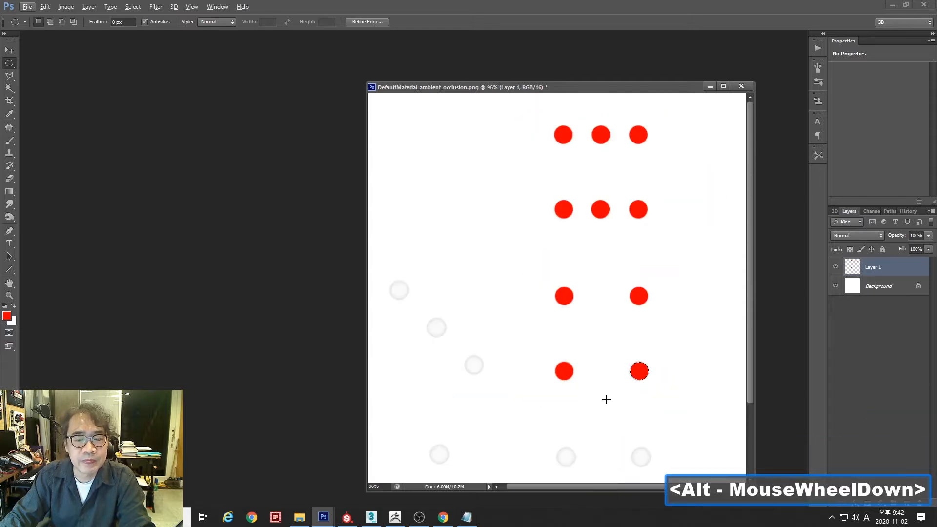
left_click_drag(605, 390, 396, 201)
scroll(393, 199, "up", 1, "alt")
scroll(394, 199, "up", 8, "alt")
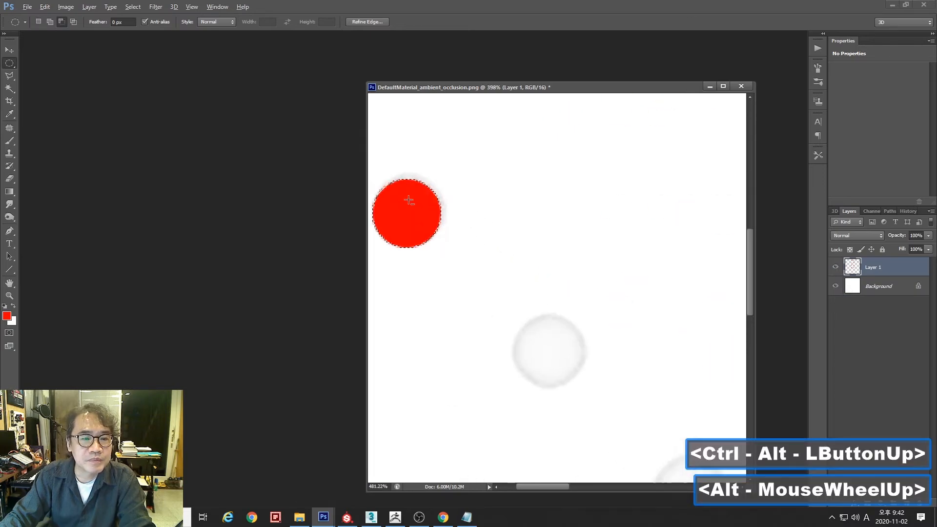
left_click_drag(469, 316, 544, 320)
left_click_drag(490, 220, 490, 220)
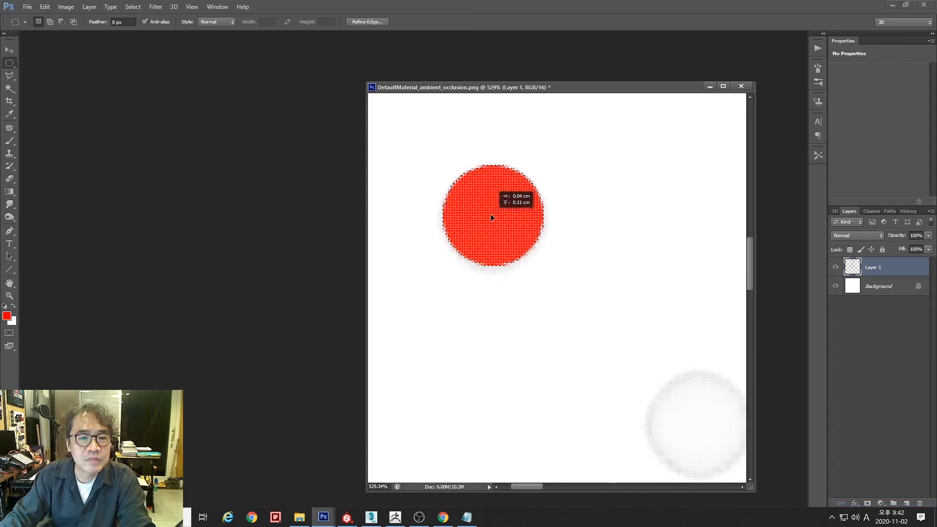
scroll(515, 262, "down", 2, "alt")
left_click_drag(586, 320, 509, 255)
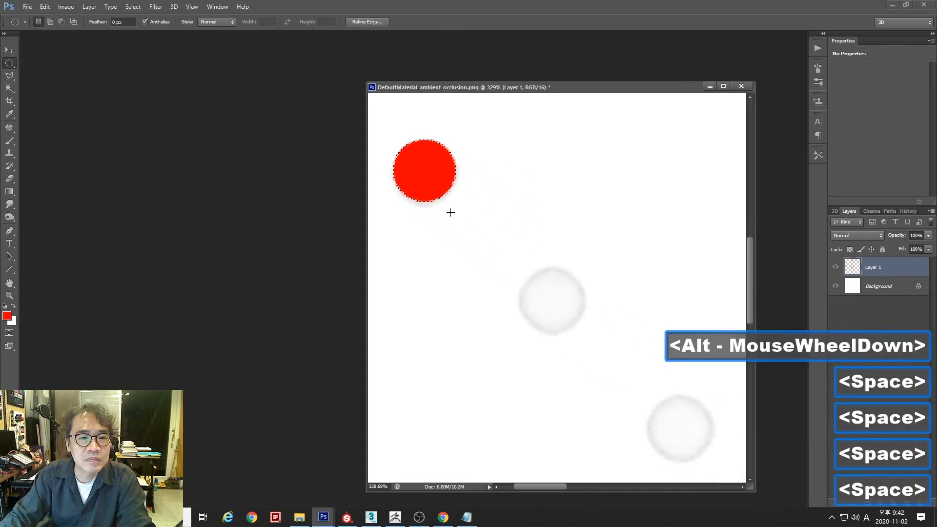
left_click_drag(427, 169, 681, 423, "ctrl+alt")
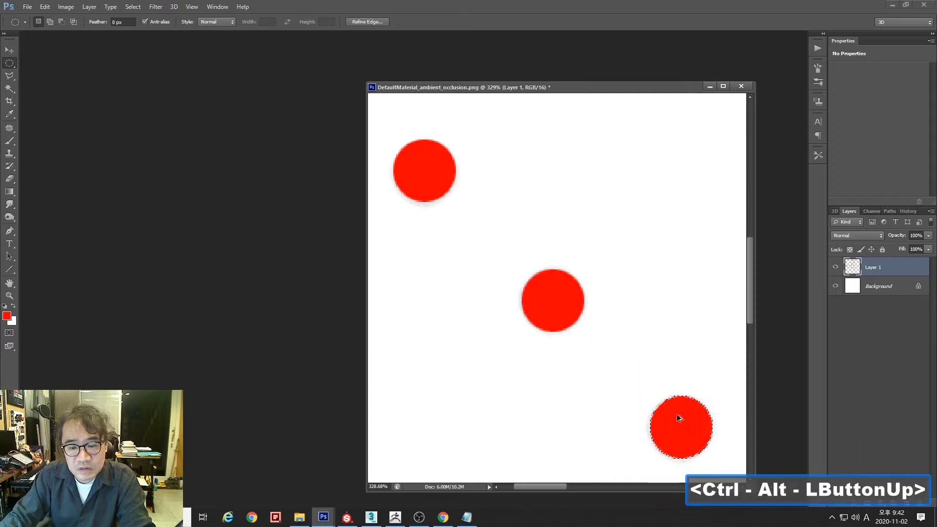
Duplicate the red circle onto the upper and lower pips of the two face
scroll(608, 404, "down", 3, "alt")
left_click_drag(609, 404, 476, 290)
scroll(473, 311, "up", 4, "alt")
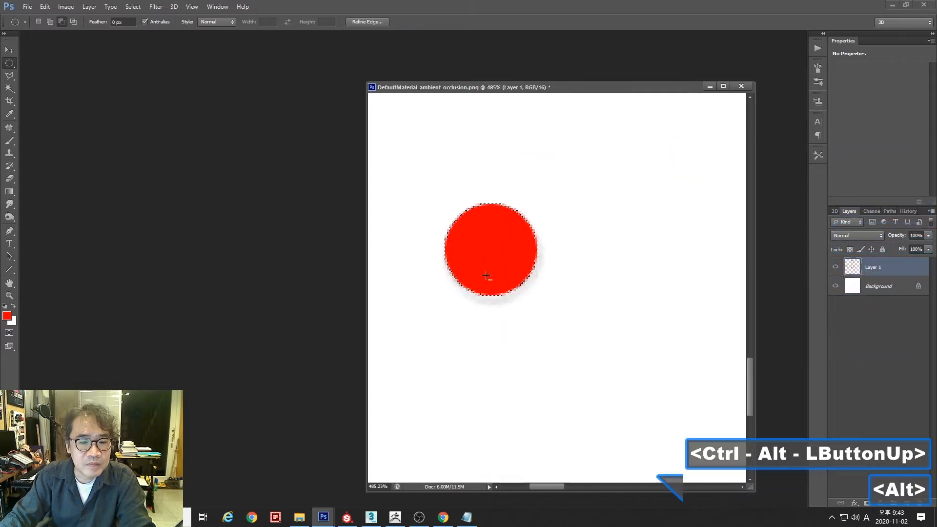
left_click_drag(494, 257, 497, 263, "ctrl")
scroll(512, 344, "down", 4, "alt")
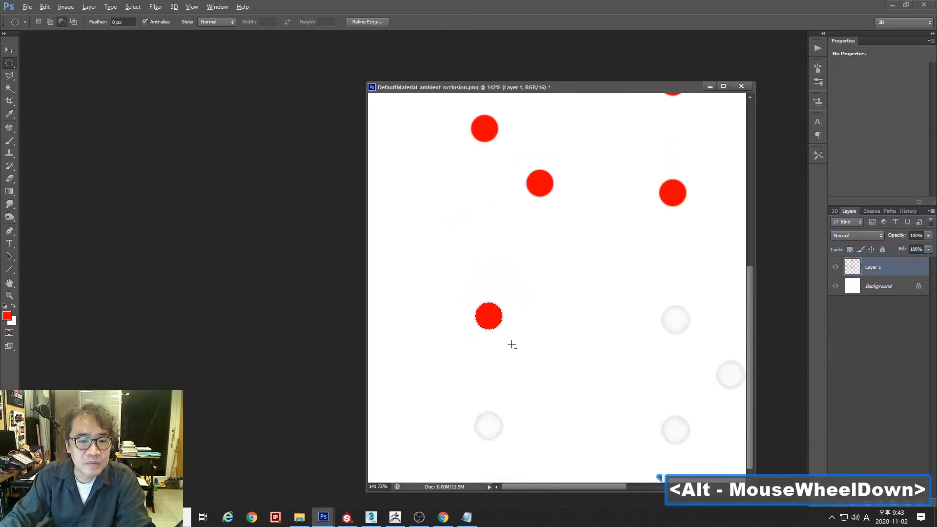
left_click_drag(487, 326, 485, 430, "ctrl+alt")
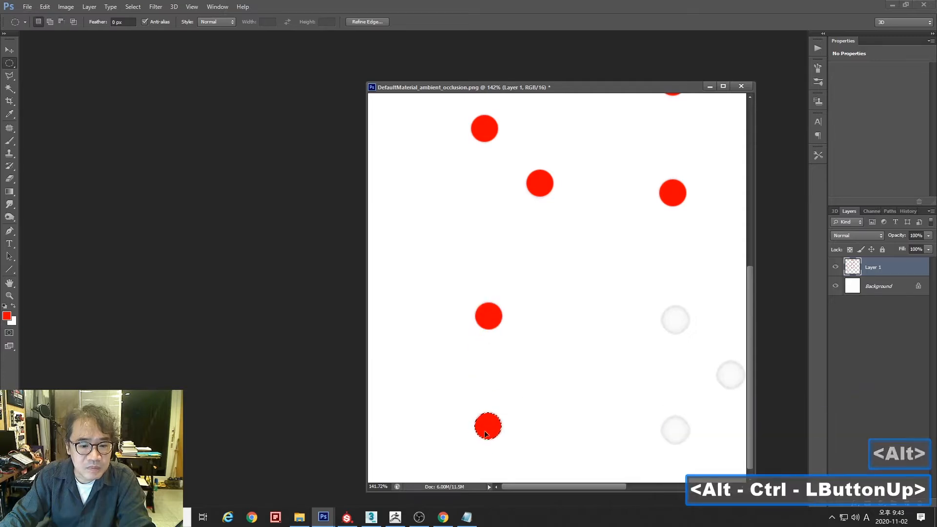
Fine-tune the position of the red circle on the two face's lower pip
scroll(488, 431, "down", 2, "alt")
scroll(492, 432, "up", 5, "alt")
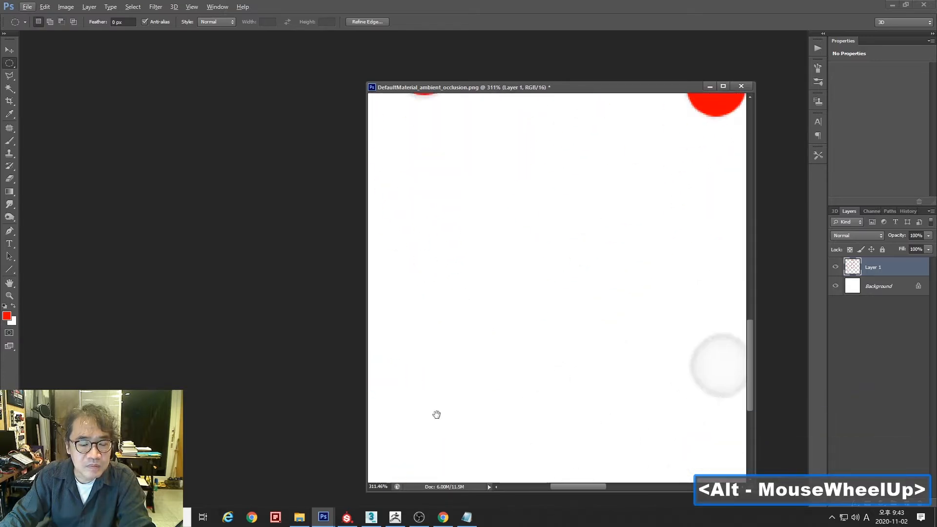
key("space")
left_click_drag(627, 207, 627, 183)
left_click_drag(498, 372, 499, 373)
scroll(554, 339, "down", 3, "alt")
key("space")
left_click_drag(669, 352, 563, 297)
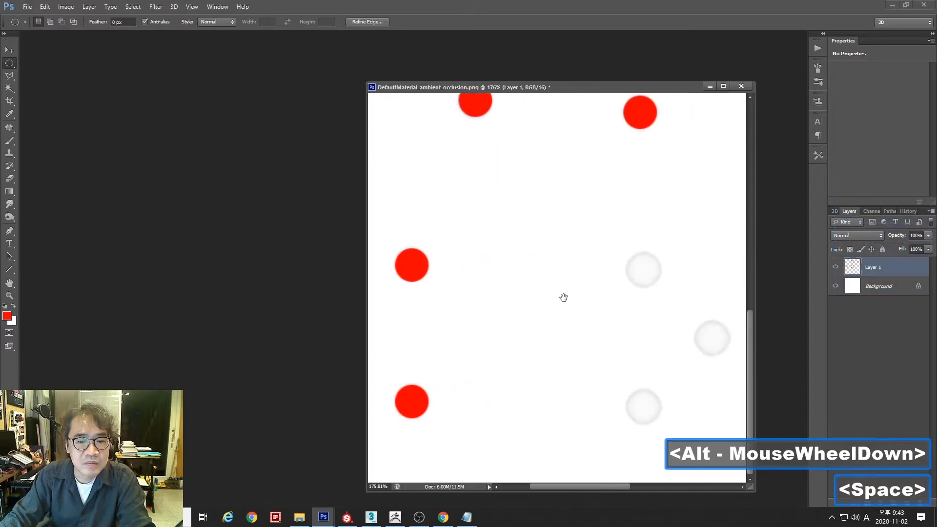
Duplicate the red circle onto the five pips of the five face, ending with the centre pip
left_click_drag(405, 415, 627, 272, "ctrl+alt")
key("space")
left_click_drag(649, 338, 485, 318)
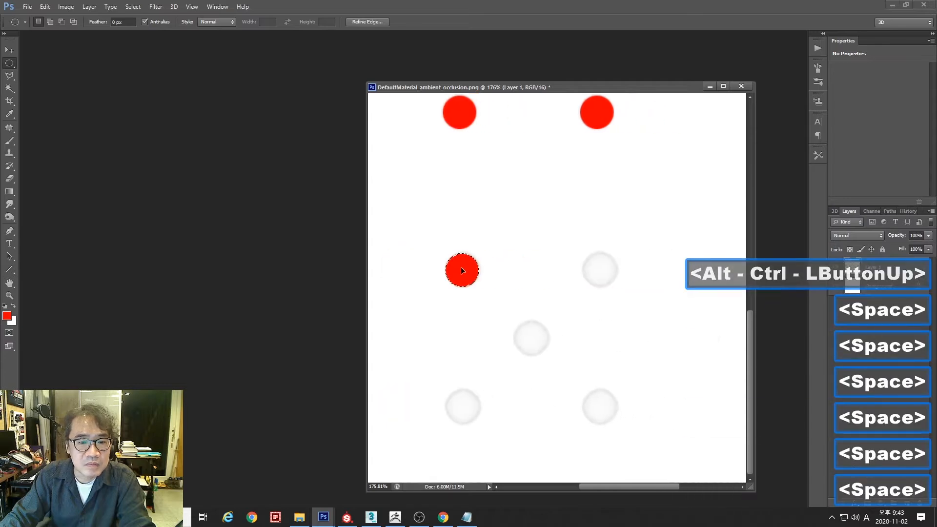
left_click_drag(465, 271, 530, 340, "ctrl+alt+shift")
scroll(537, 317, "down", 6, "alt")
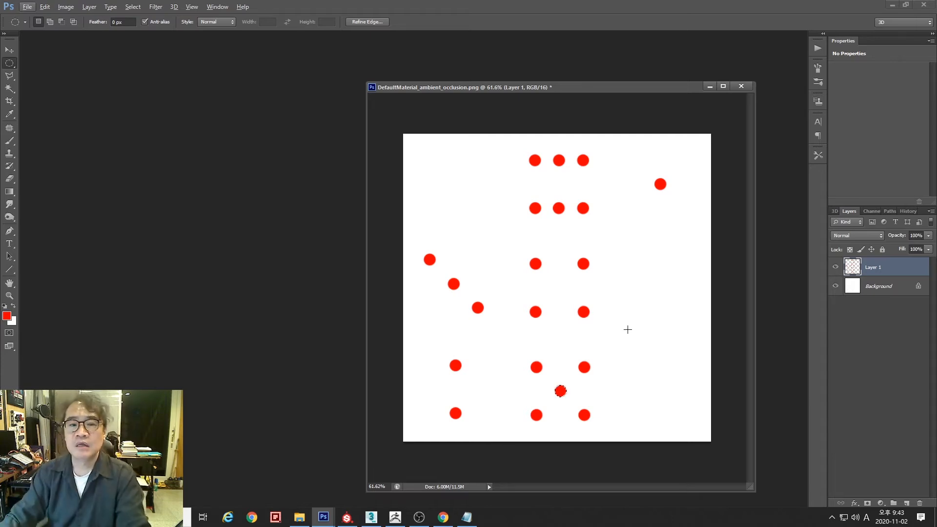
Add a new layer directly above the Background, clear the selection and fill the layer with black
left_click(836, 287)
left_click(836, 287)
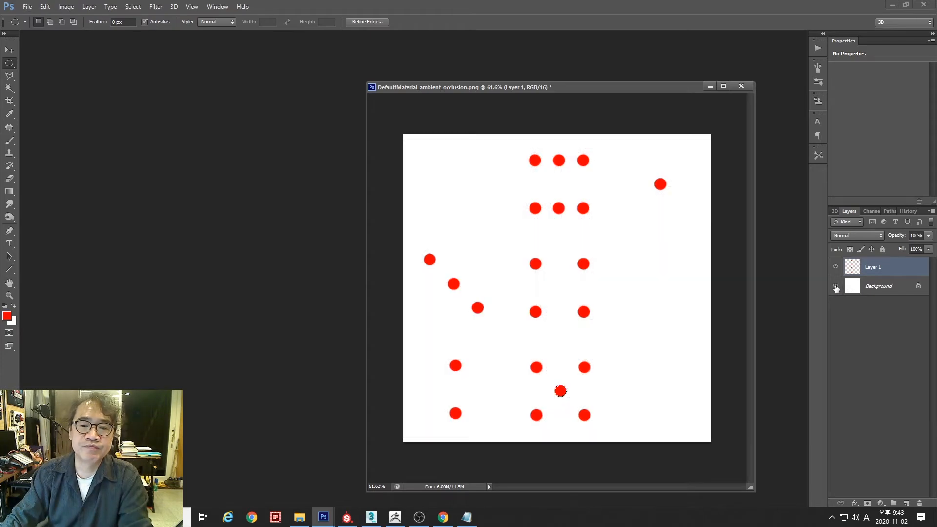
left_click(869, 289)
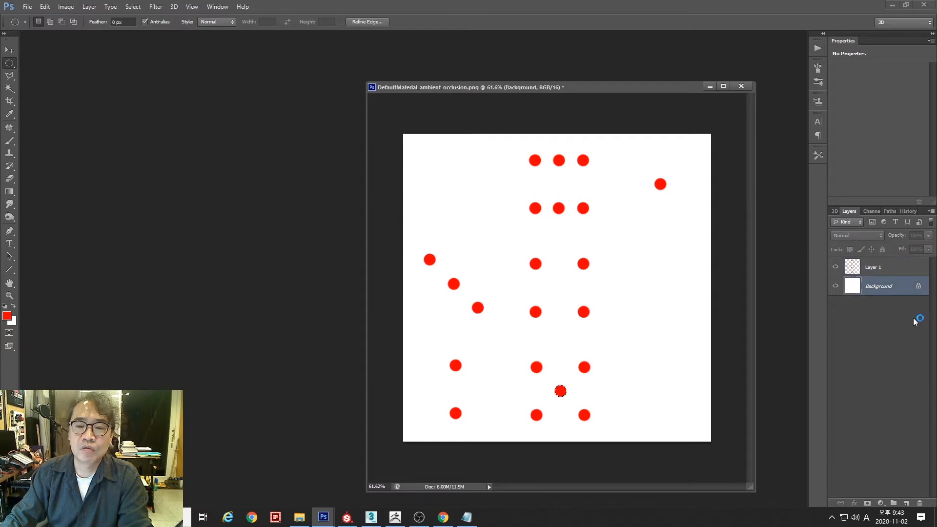
left_click(907, 503)
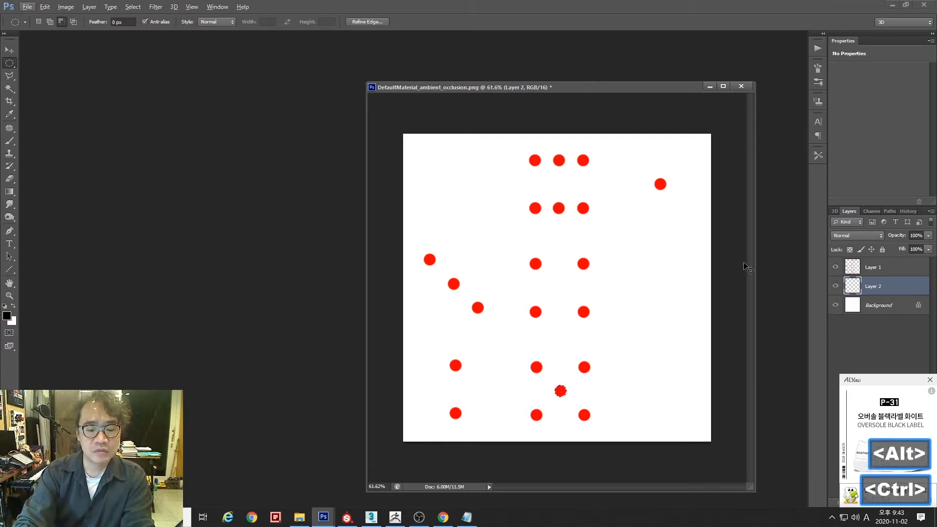
key("ctrl+d")
key("alt+Delete")
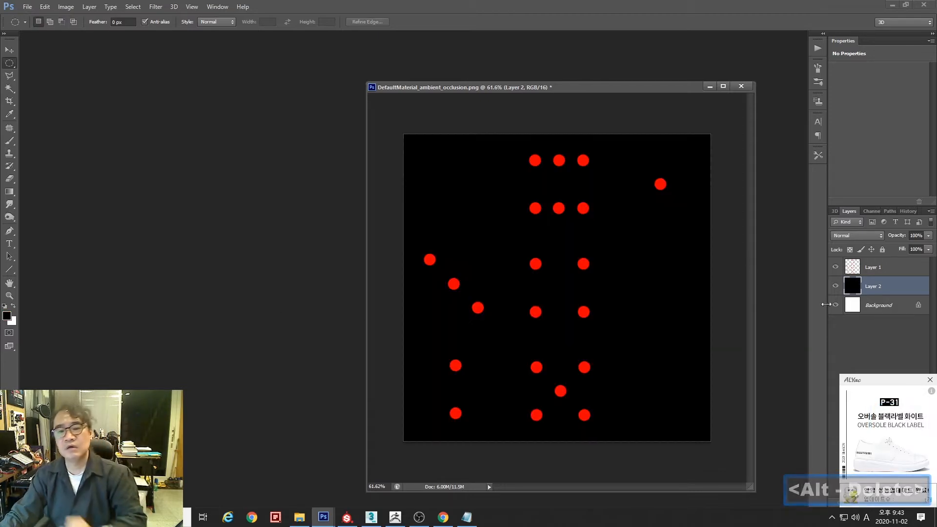
left_click(929, 381)
left_click_drag(638, 92, 575, 73)
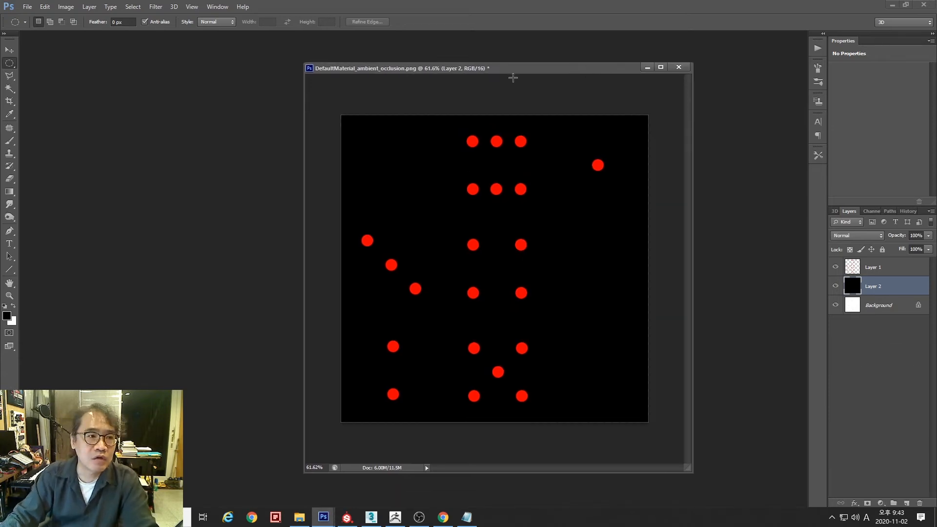
Save the layered mask in Photoshop format as "Dice_ID All01" in the Substance Painter folder, keeping maximum compatibility
left_click(27, 6)
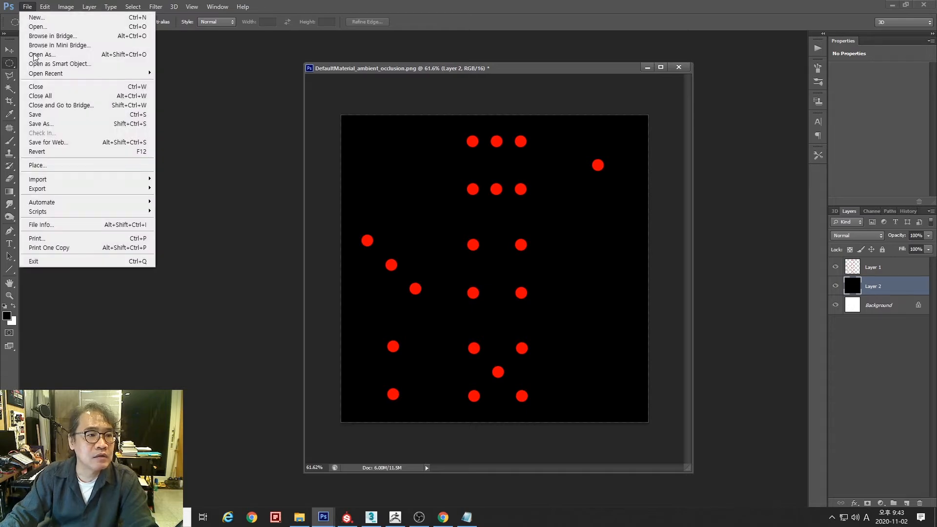
left_click(49, 123)
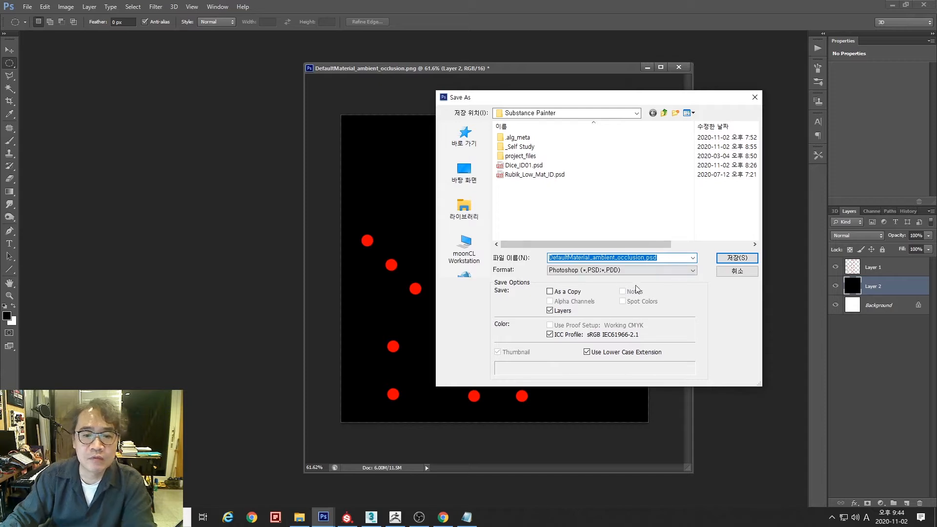
left_click(618, 274)
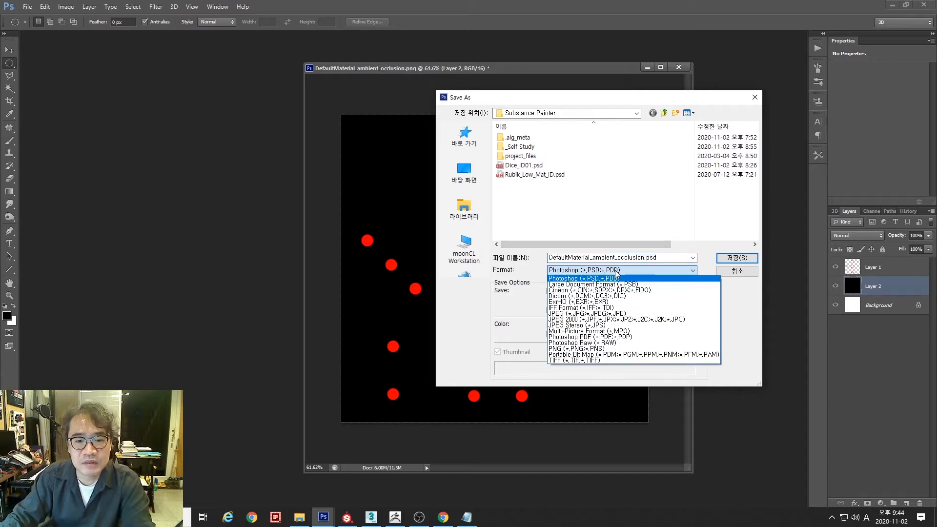
left_click(645, 267)
double_click(670, 258)
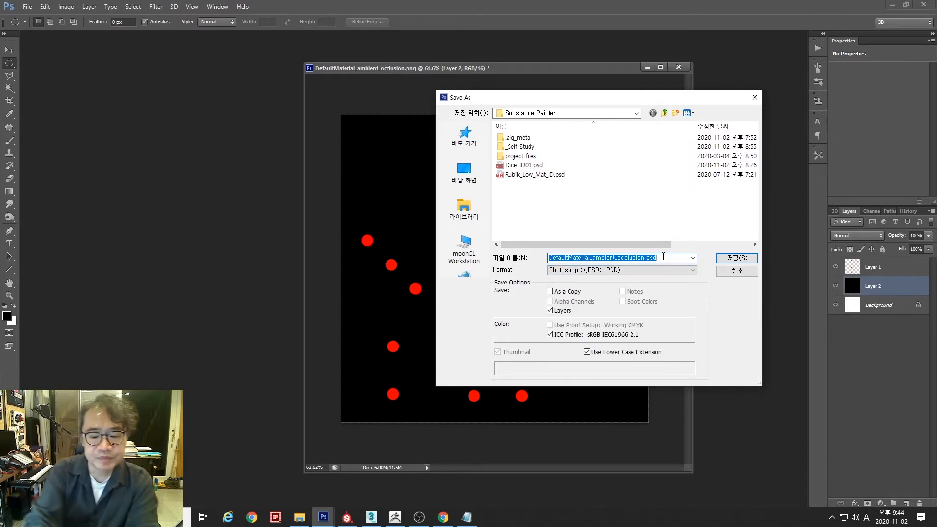
type("Dice_ID ")
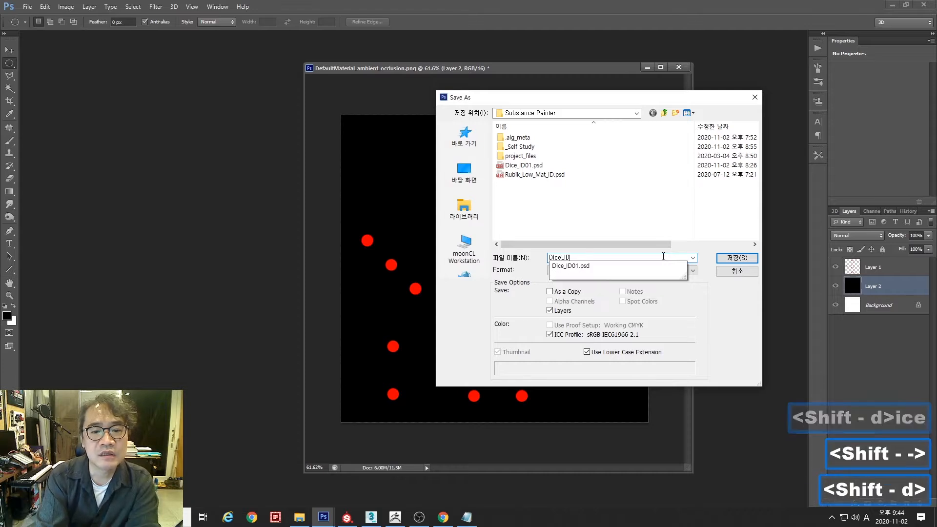
type("All01")
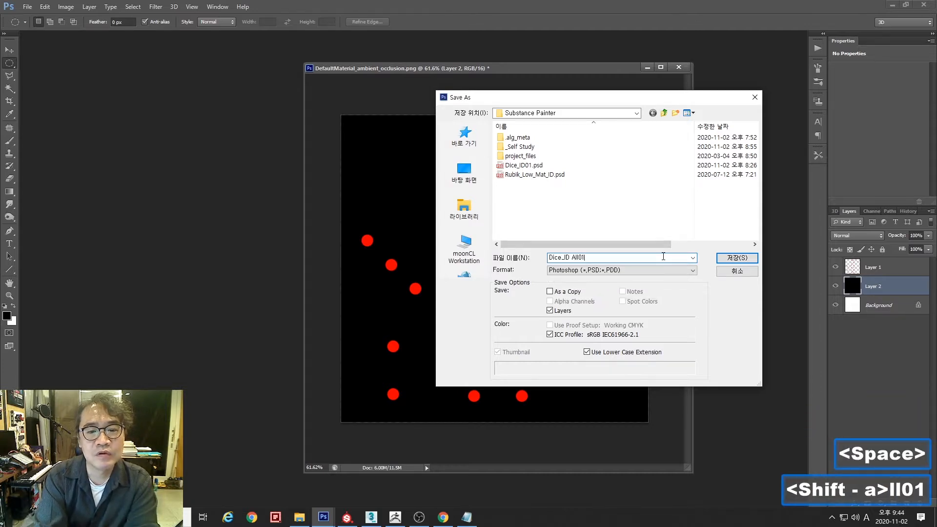
key("Return")
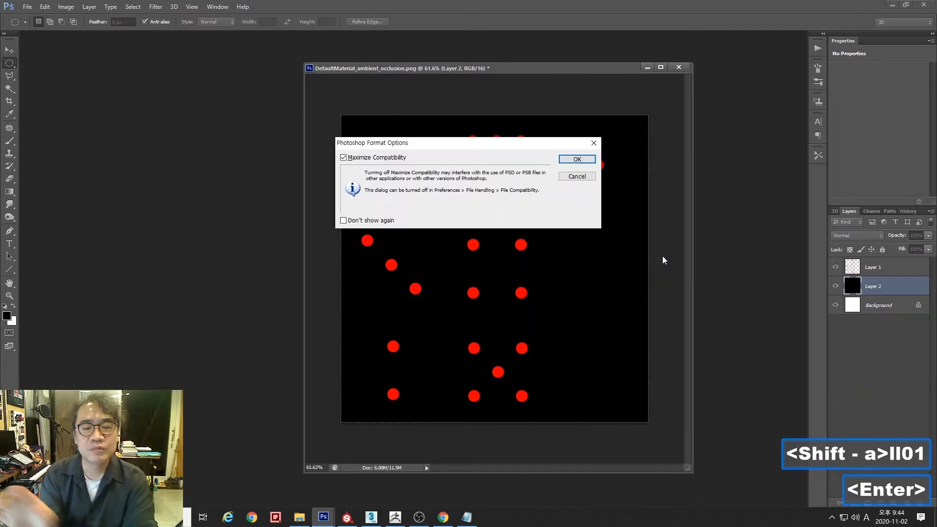
left_click(583, 157)
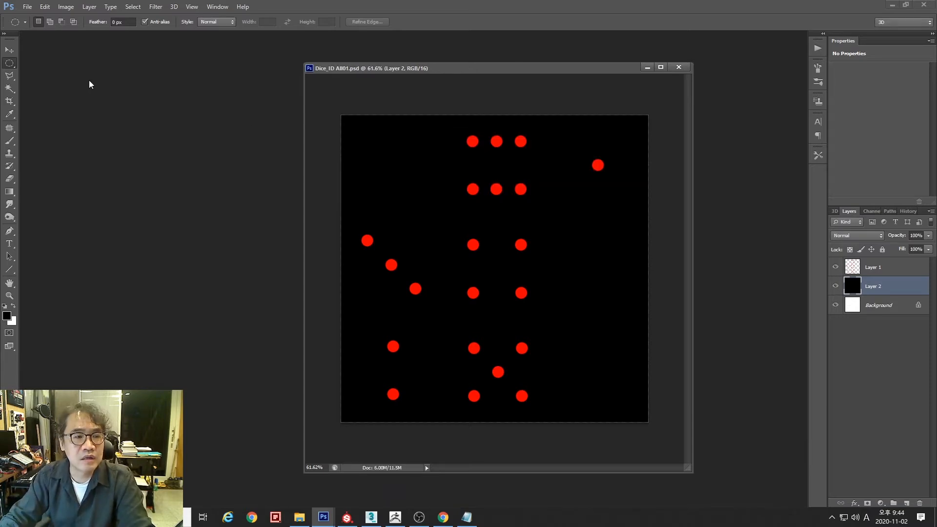
Save a JPEG copy of the mask as "Dice_ID All01.jpg" at quality 12 (Maximum), Baseline ("Standard")
left_click(32, 7)
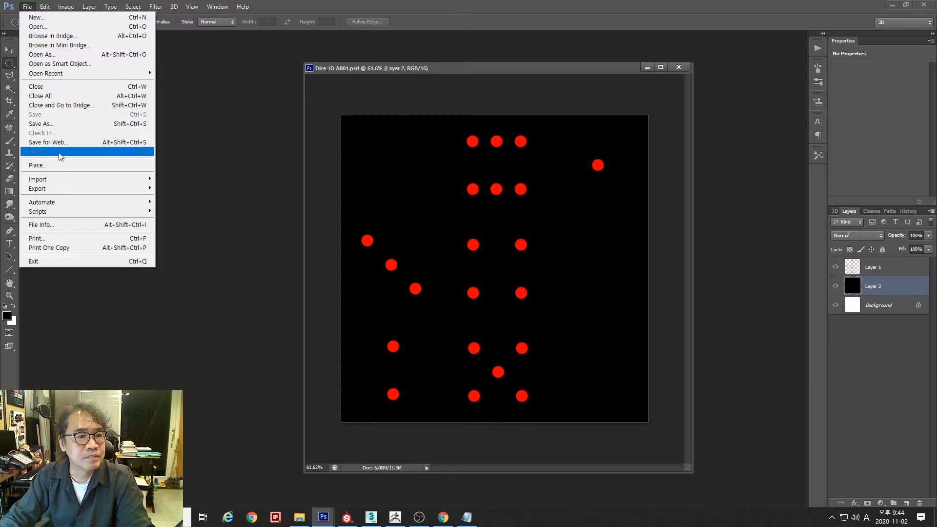
left_click(68, 123)
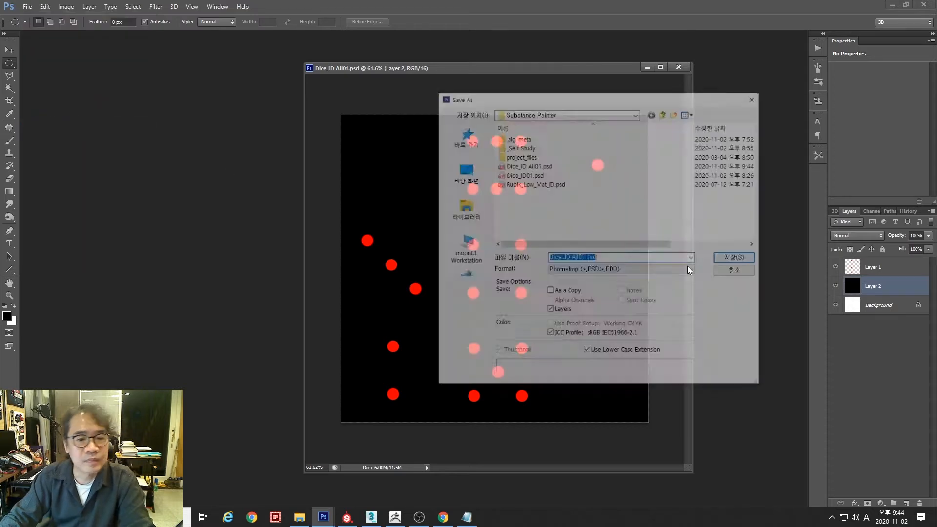
left_click(632, 271)
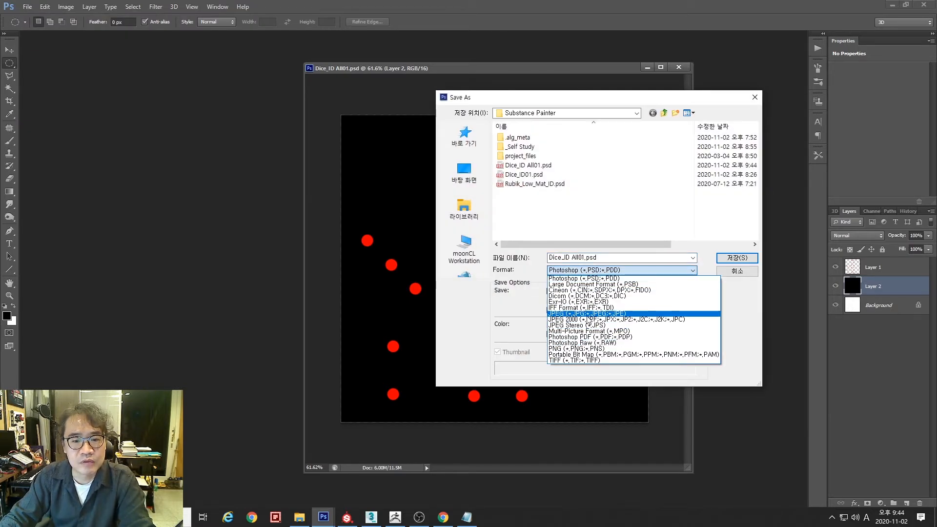
left_click(589, 317)
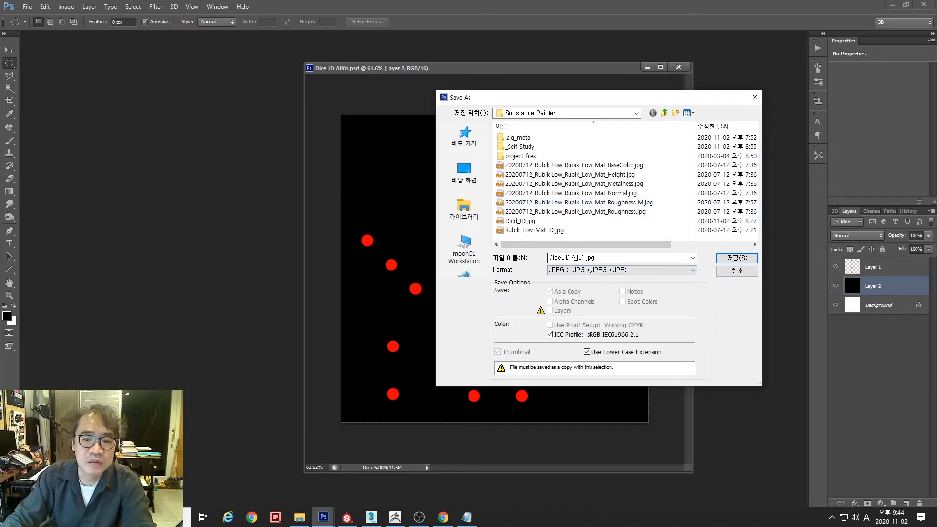
left_click(736, 259)
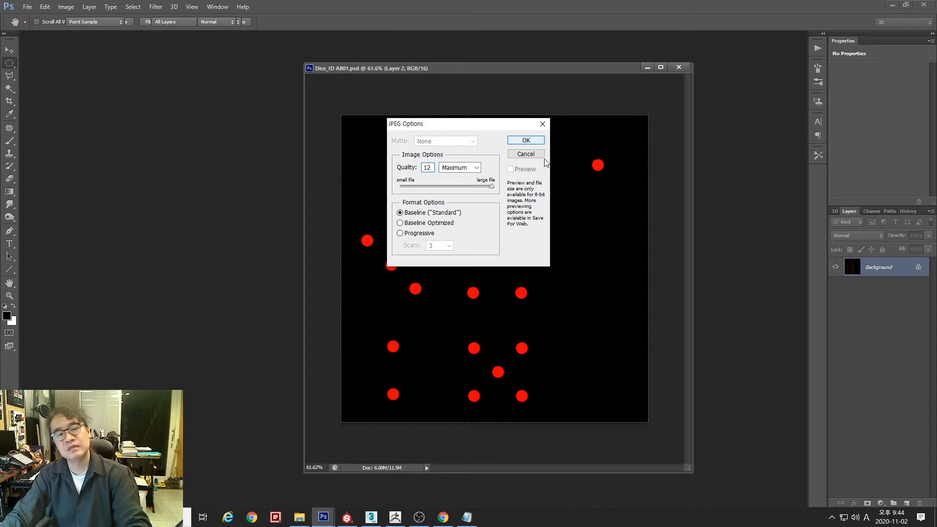
left_click(530, 140)
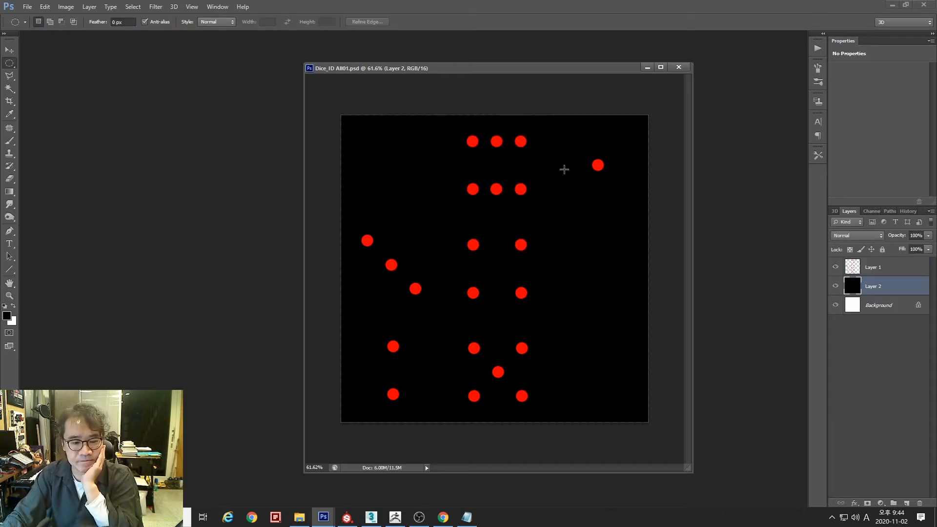
Switch to Substance Painter, show the texture set's mesh maps and bring Dice_ID All01.jpg from the file explorer into the resource import
left_click(346, 518)
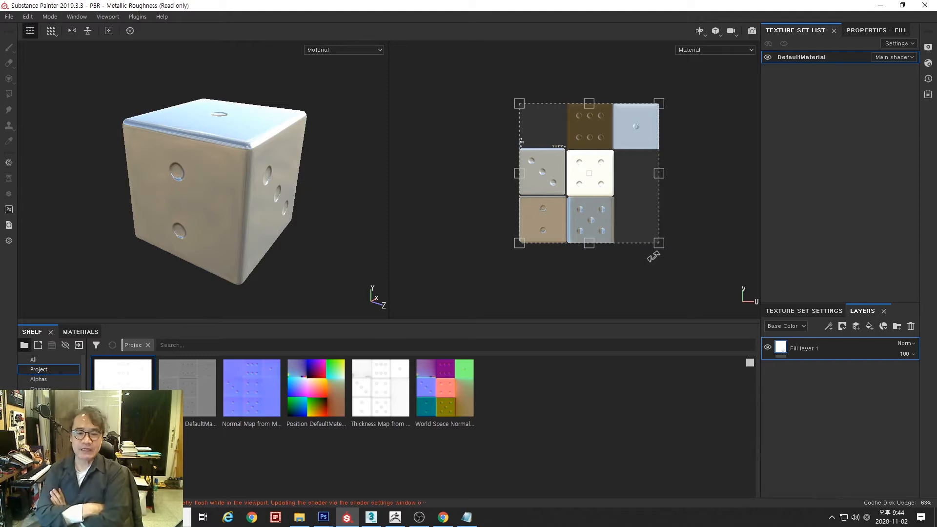
left_click(808, 312)
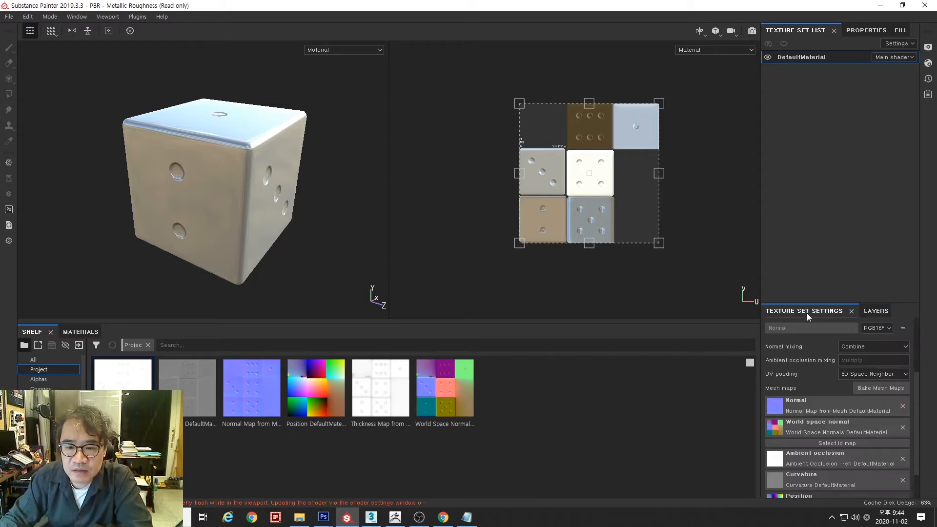
left_click_drag(915, 383, 917, 409)
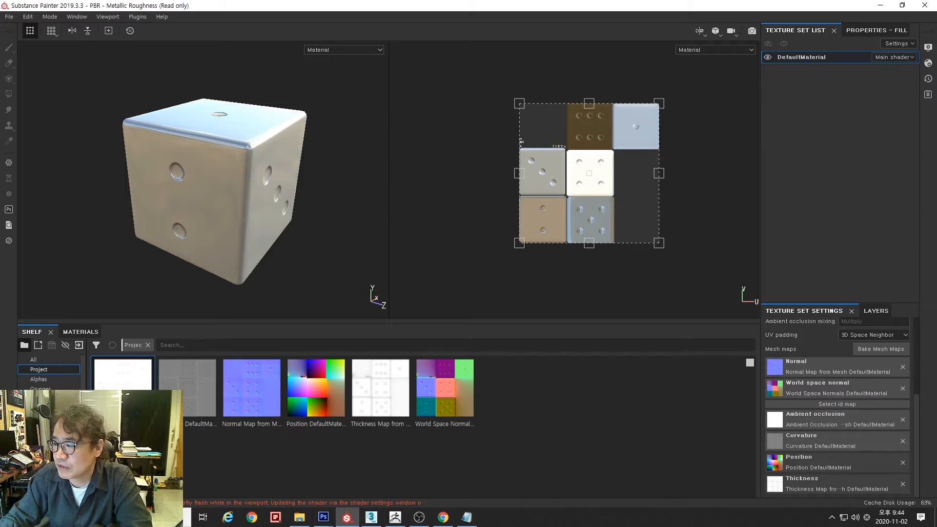
key("alt+Tab")
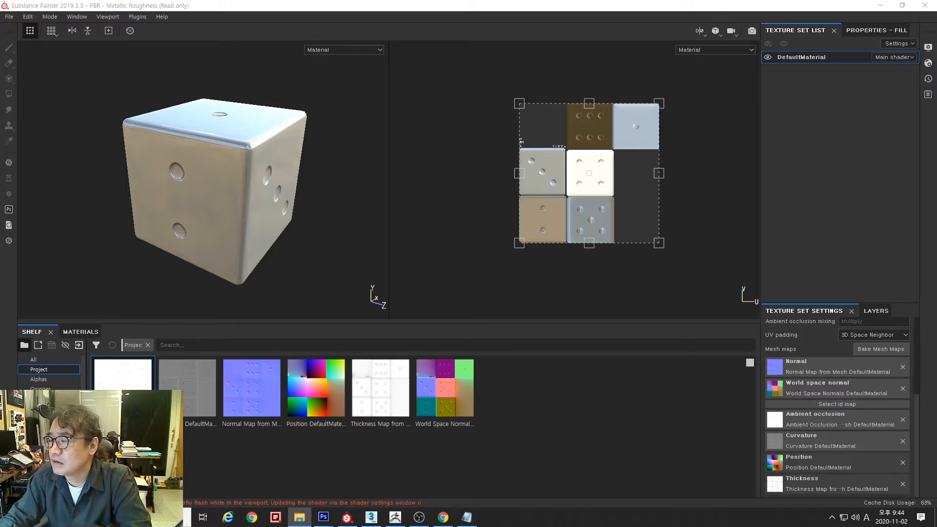
left_click_drag(936, 410, 532, 412)
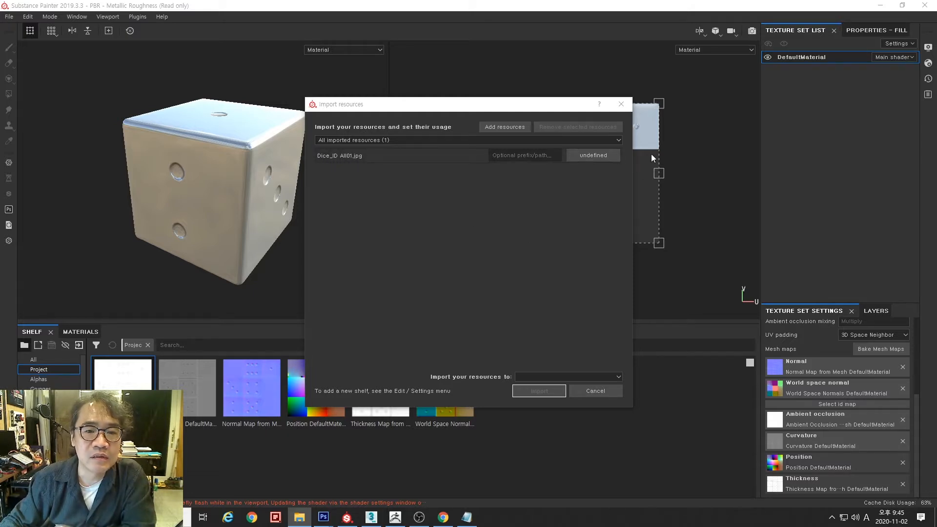
Import Dice_ID All01.jpg as a texture into the project 'PBR - Metallic Roughness'
left_click(598, 154)
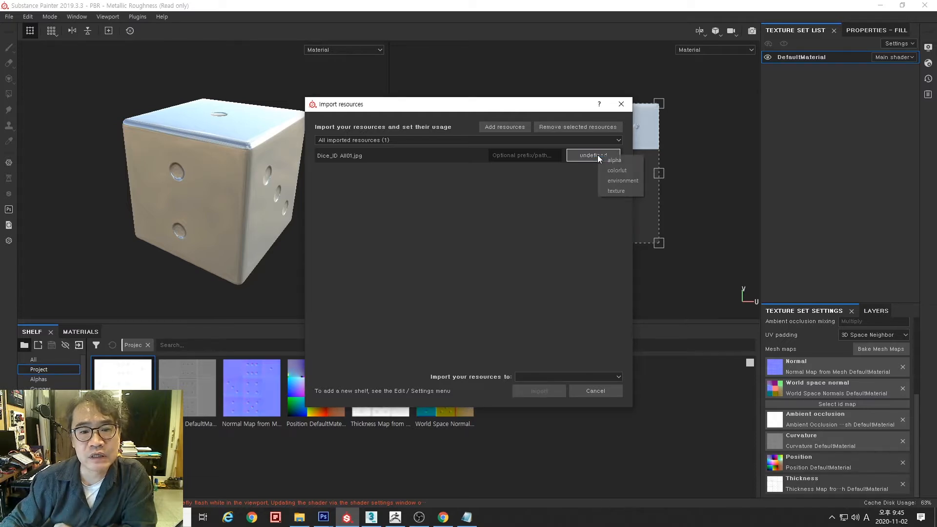
left_click(619, 191)
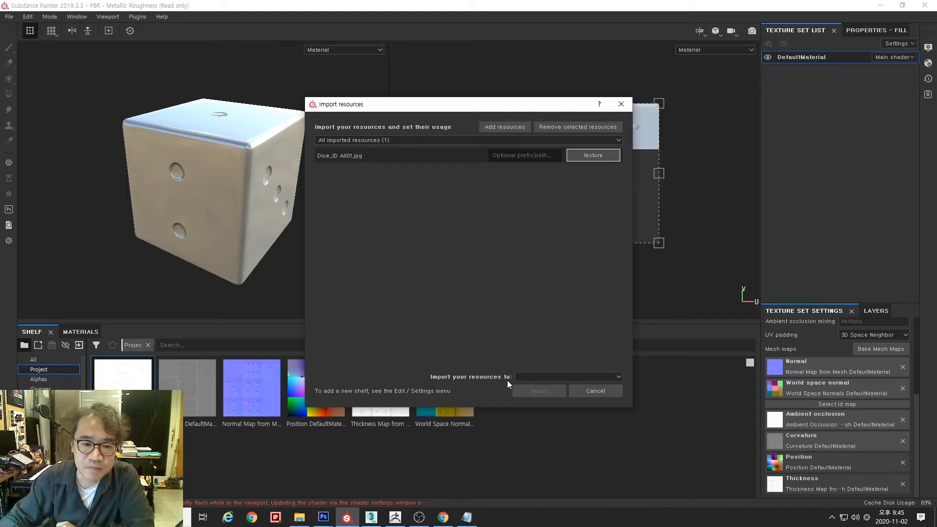
left_click(618, 376)
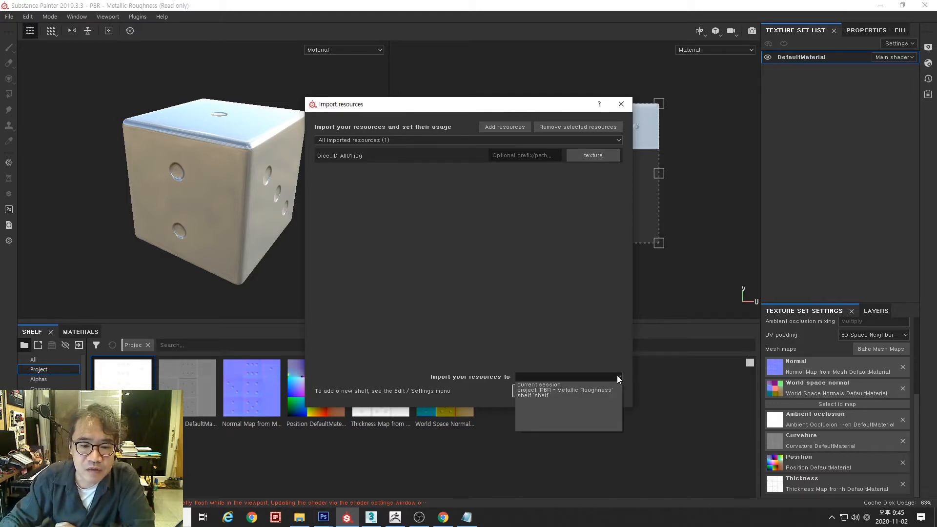
left_click(580, 390)
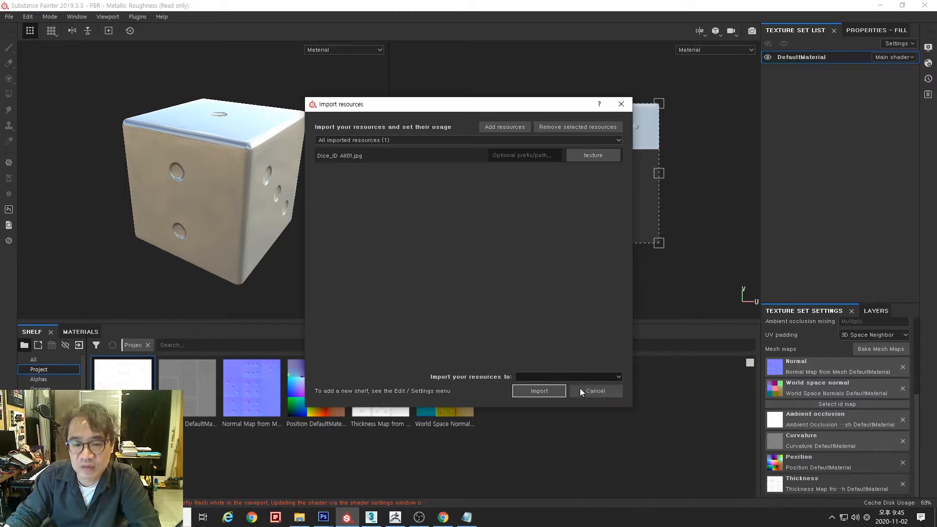
left_click(545, 390)
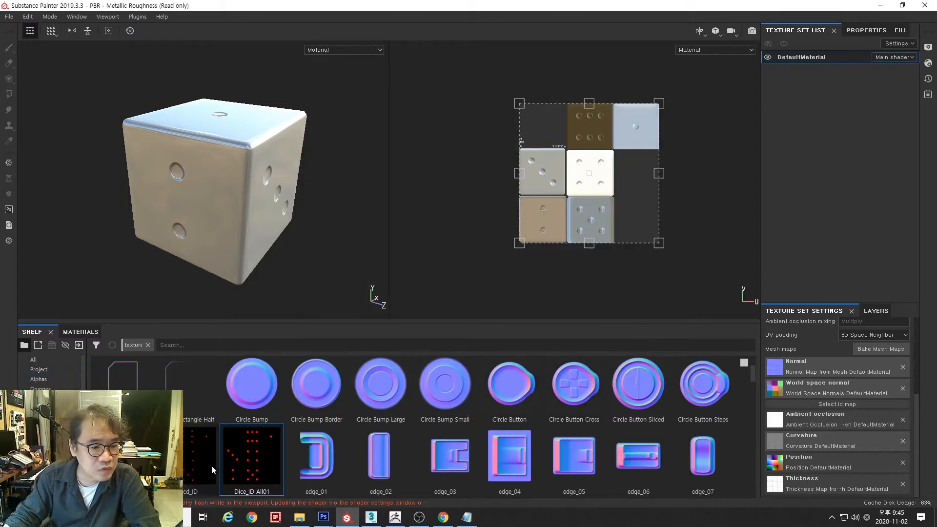
Assign the project's Dice_ID All01 texture as the ID mesh map and return to the layer stack
left_click(40, 370)
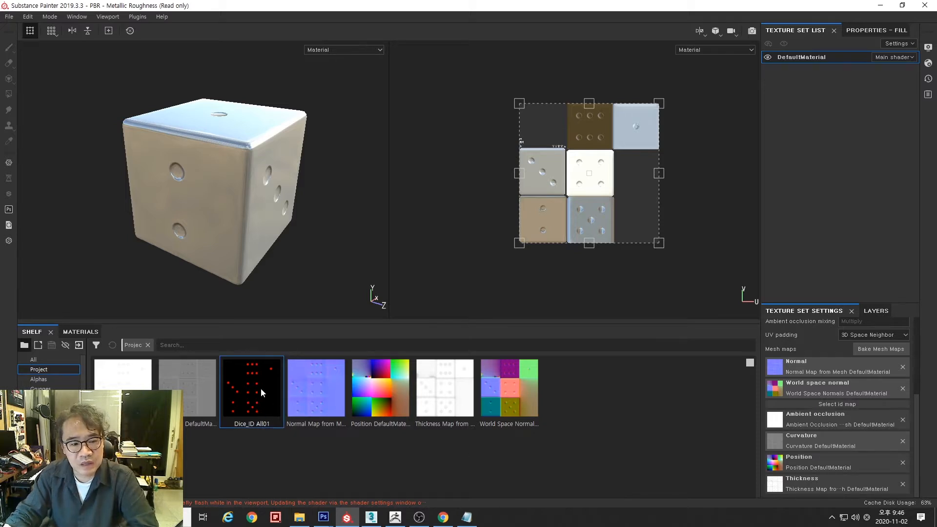
left_click_drag(260, 388, 881, 409)
left_click(835, 411)
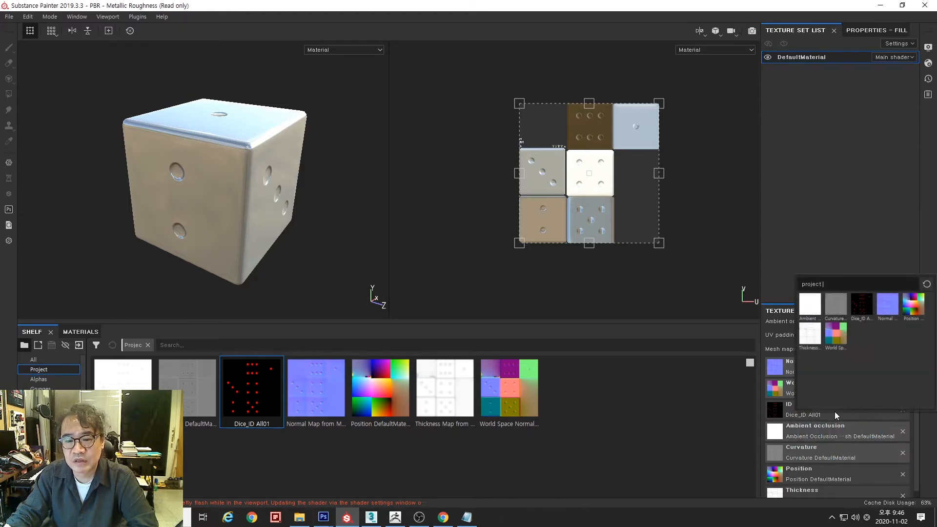
left_click(642, 432)
left_click(876, 311)
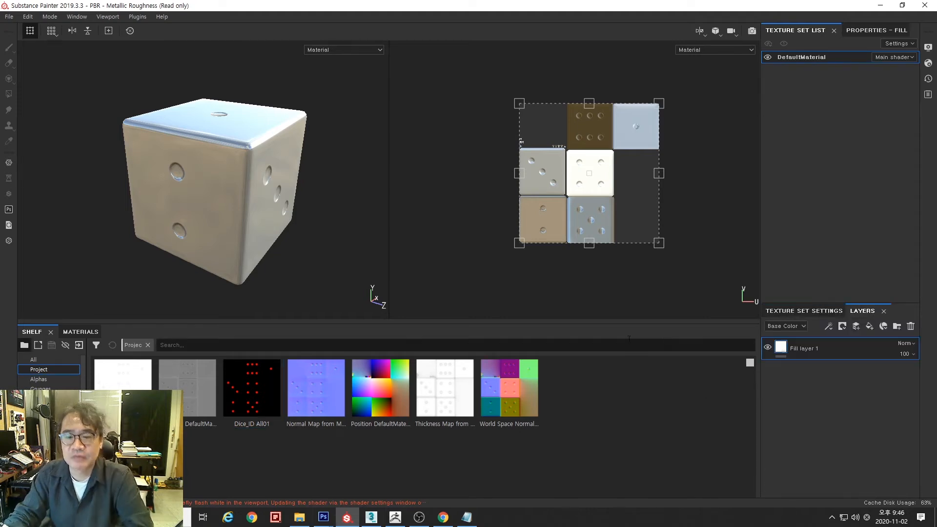
left_click(808, 315)
left_click(878, 313)
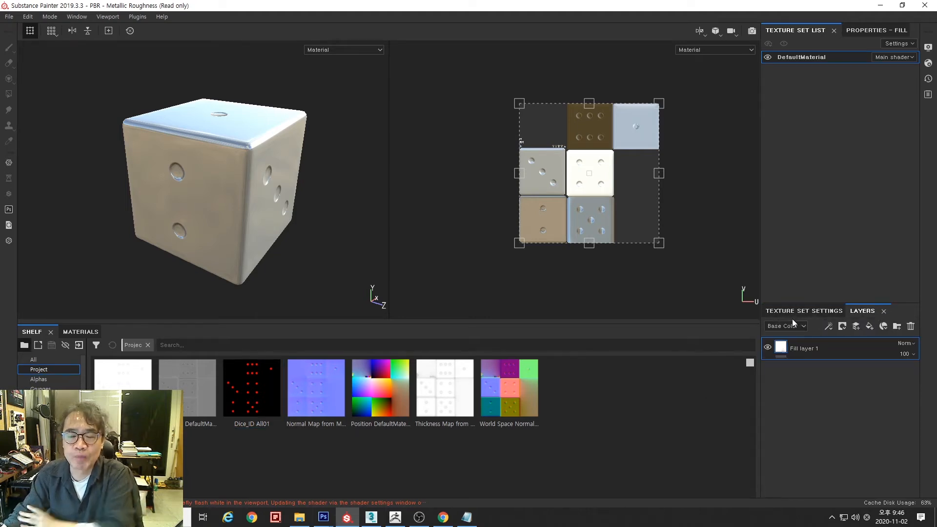
Add a new fill layer above the white one and set its base color to red (R 0.960, G 0, B 0)
scroll(611, 235, "up", 1, "alt")
scroll(612, 234, "down", 2, "alt")
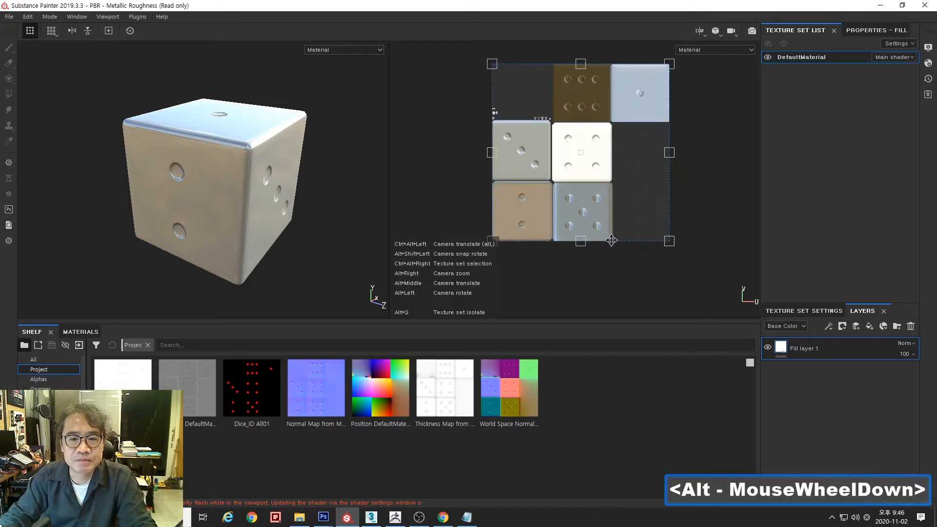
left_click(869, 325)
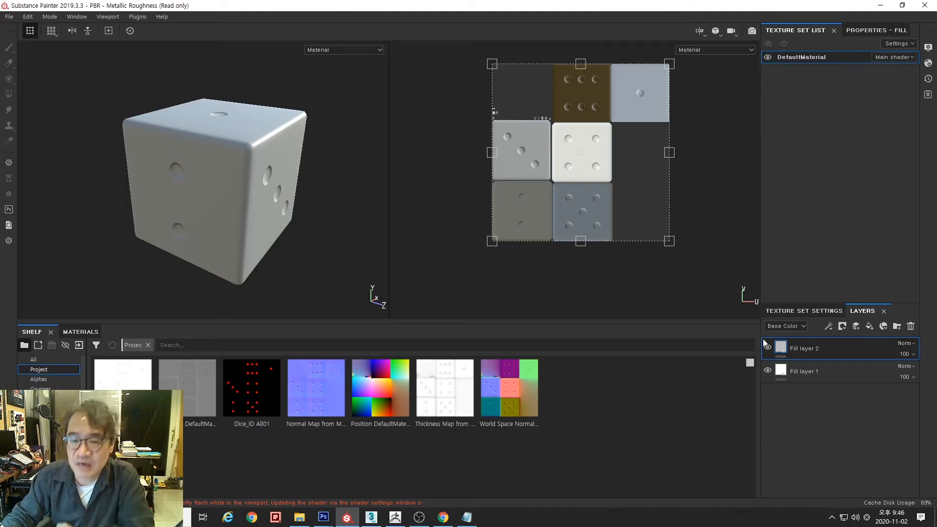
left_click(782, 349)
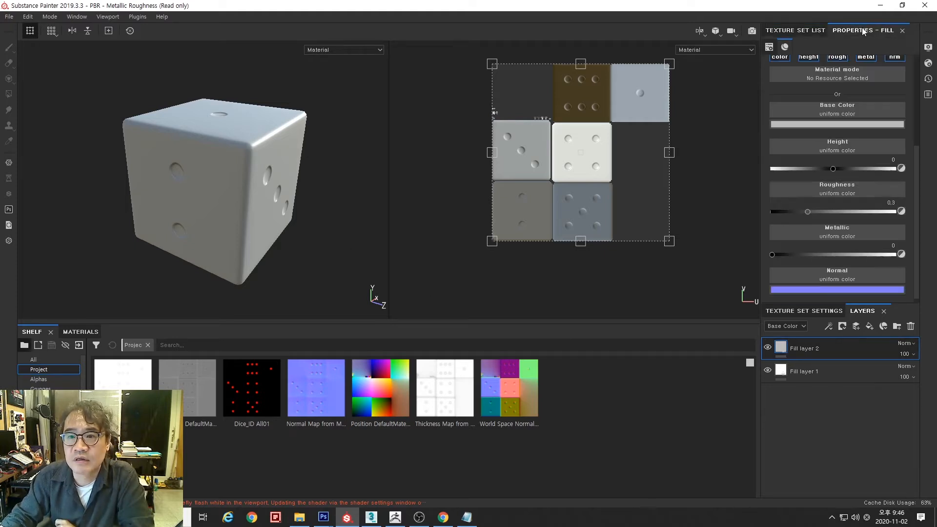
left_click(824, 124)
left_click_drag(819, 189, 875, 144)
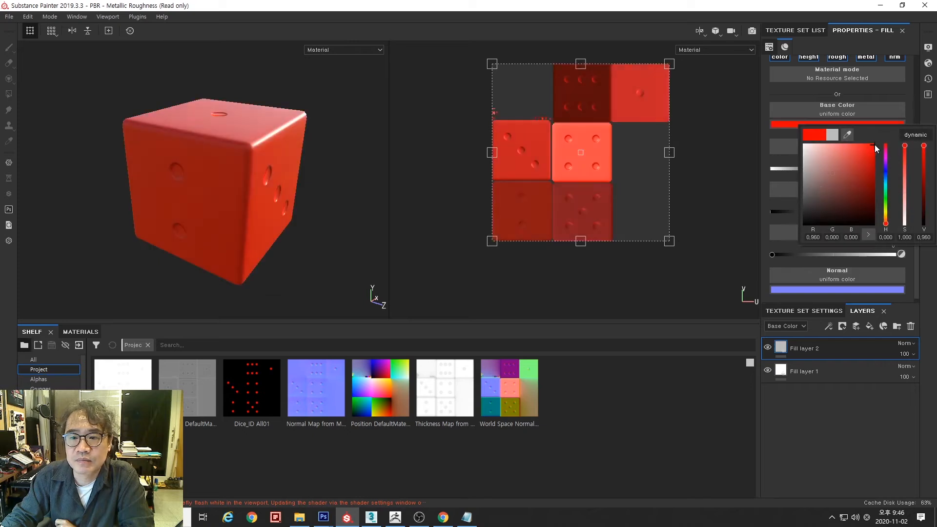
left_click(825, 471)
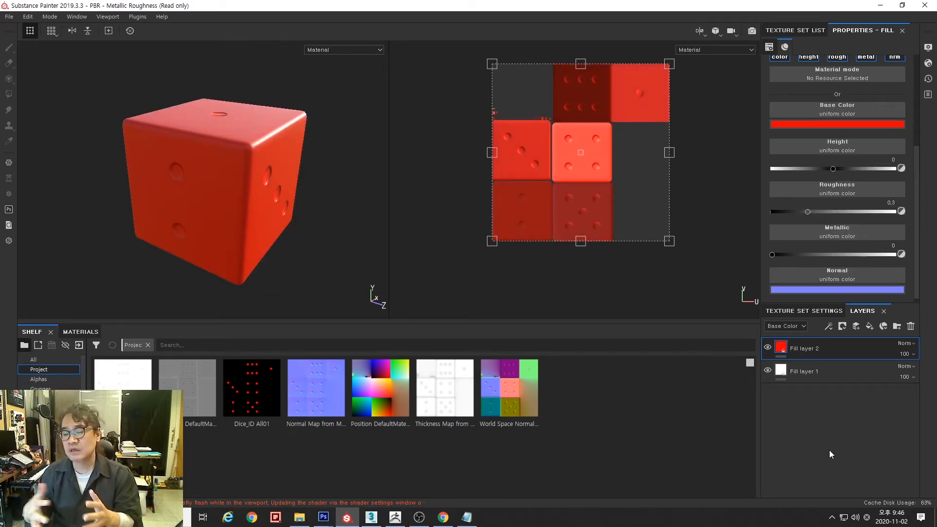
Add a black mask to the red fill layer and attach a color selection effect to that mask
left_click(843, 327)
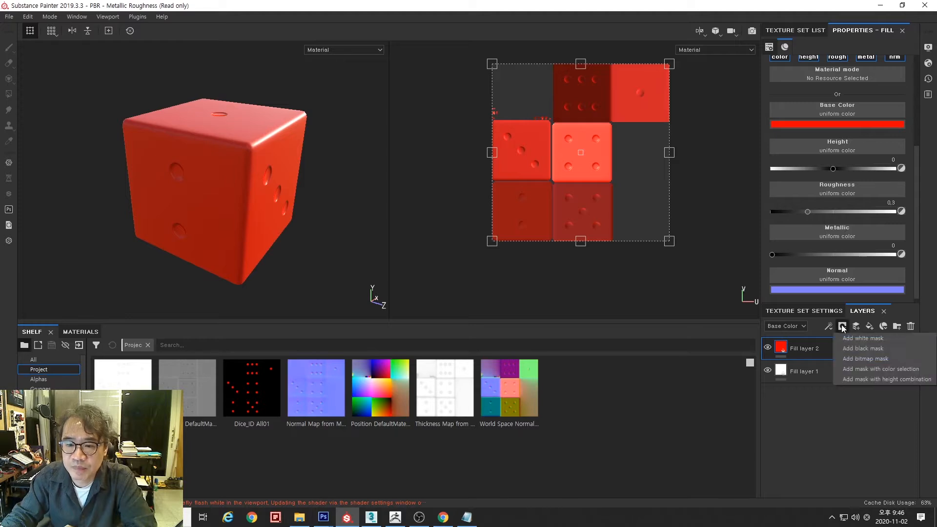
left_click(880, 351)
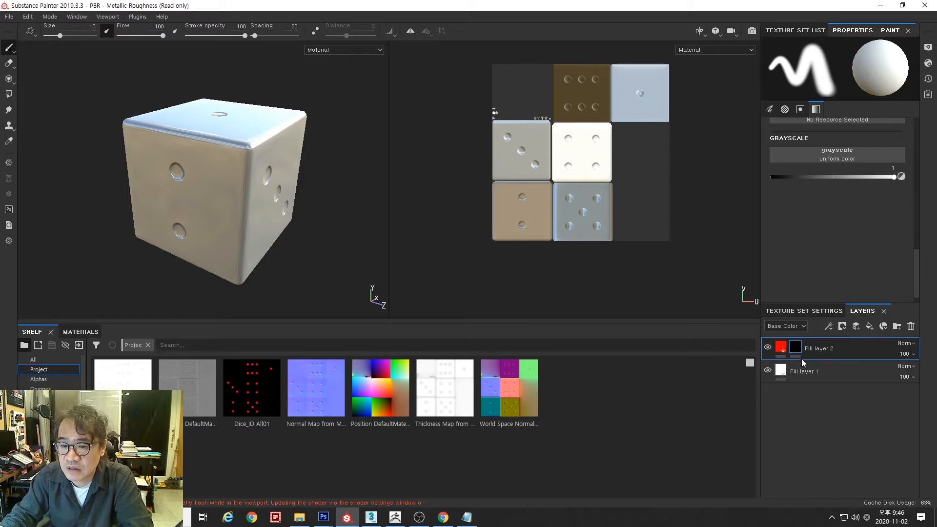
mouse_move(798, 351)
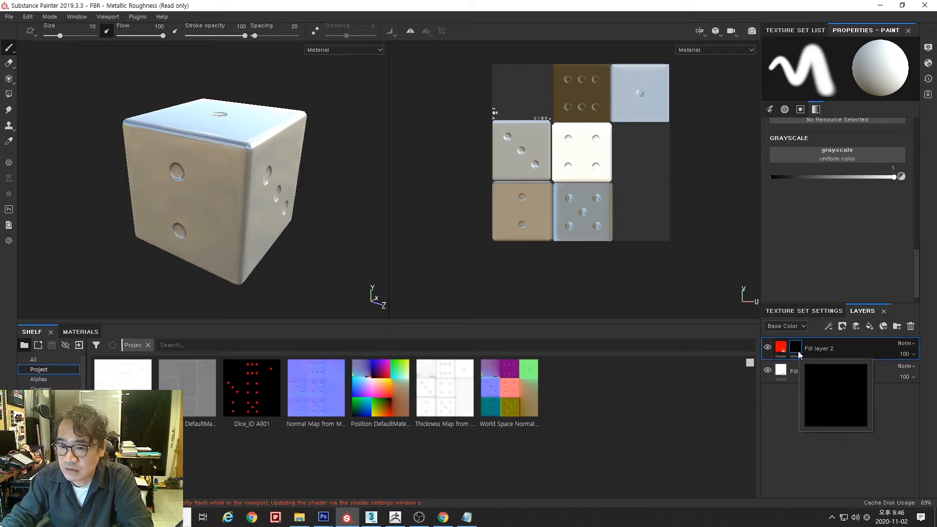
left_click(829, 327)
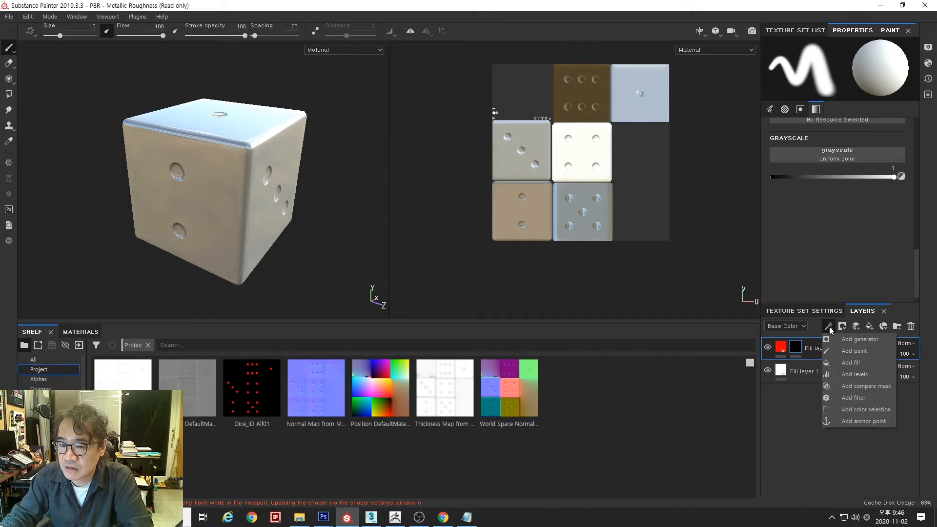
left_click(833, 331)
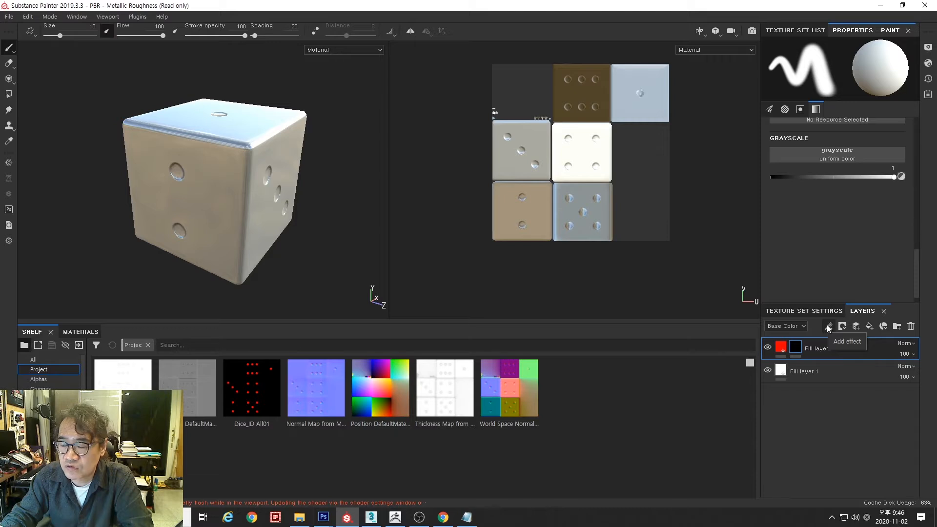
left_click(828, 329)
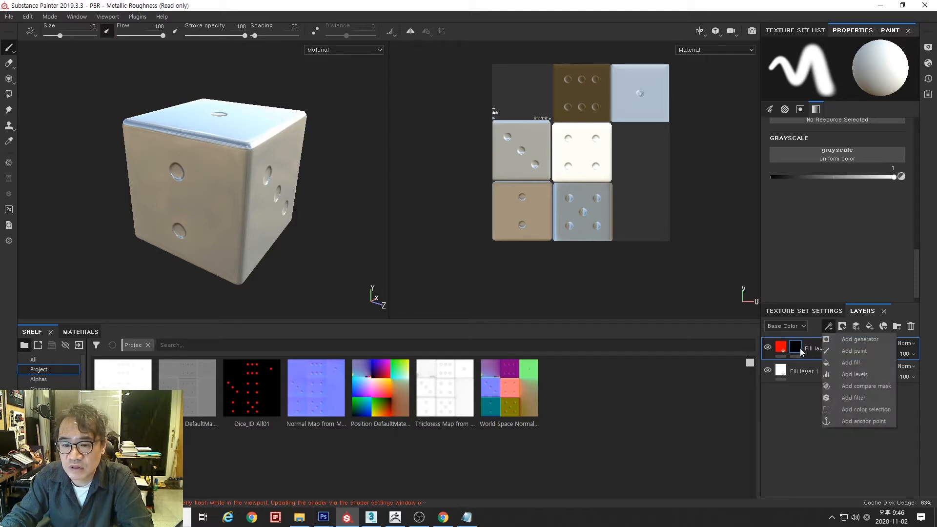
left_click(786, 457)
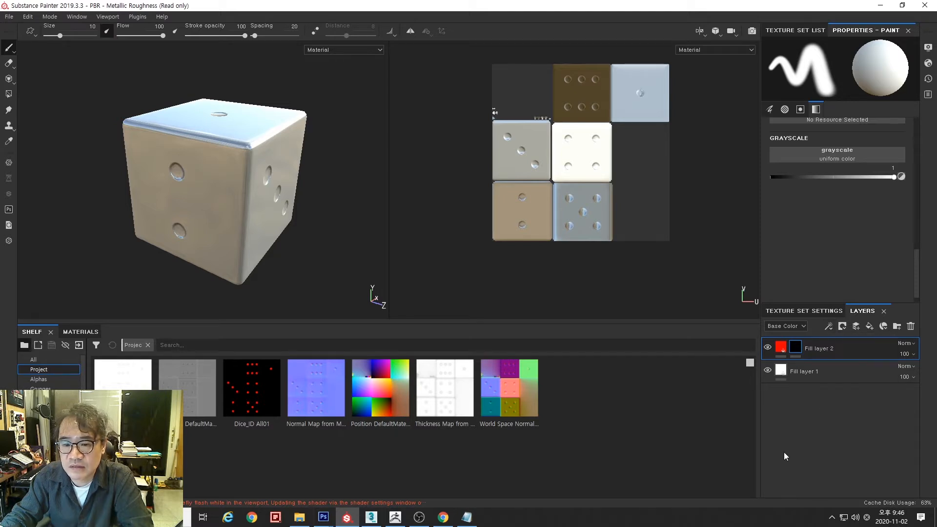
left_click(830, 327)
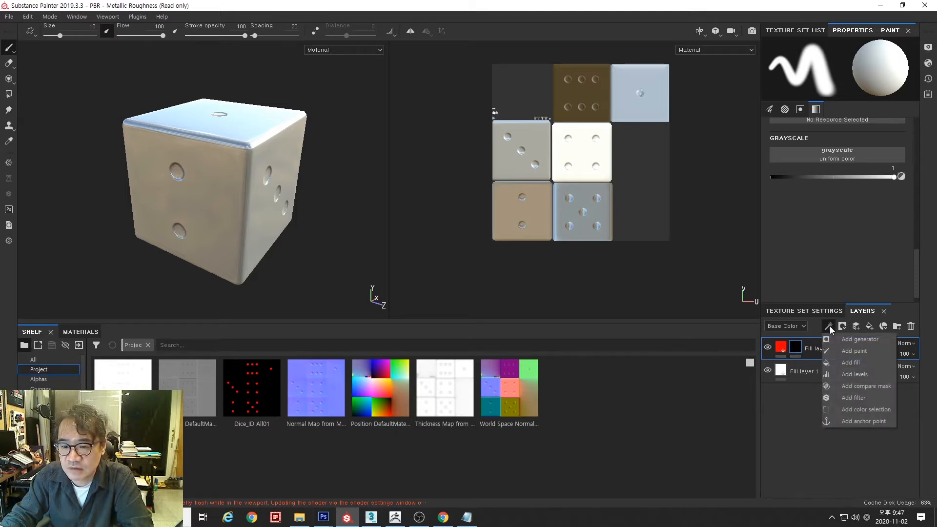
left_click(883, 410)
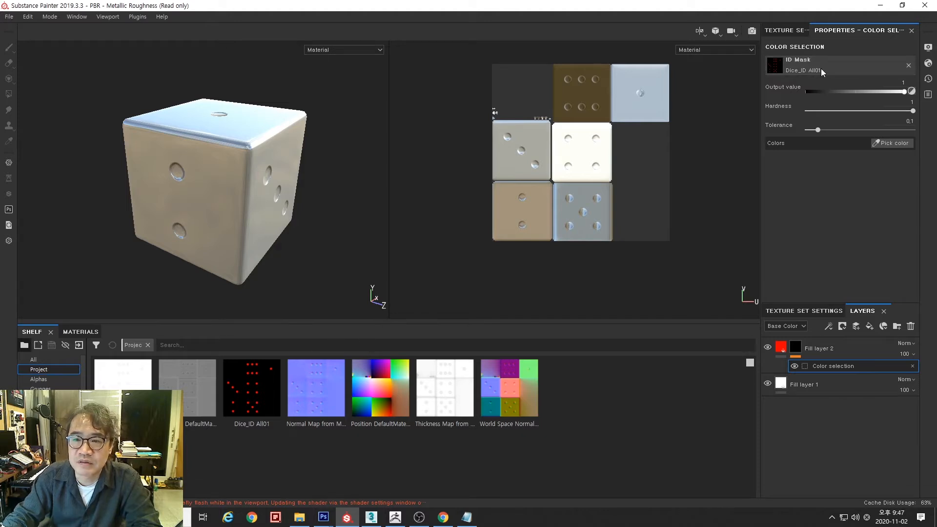
Pick the red of the pips from the ID map as the color selection's mask color
left_click(883, 143)
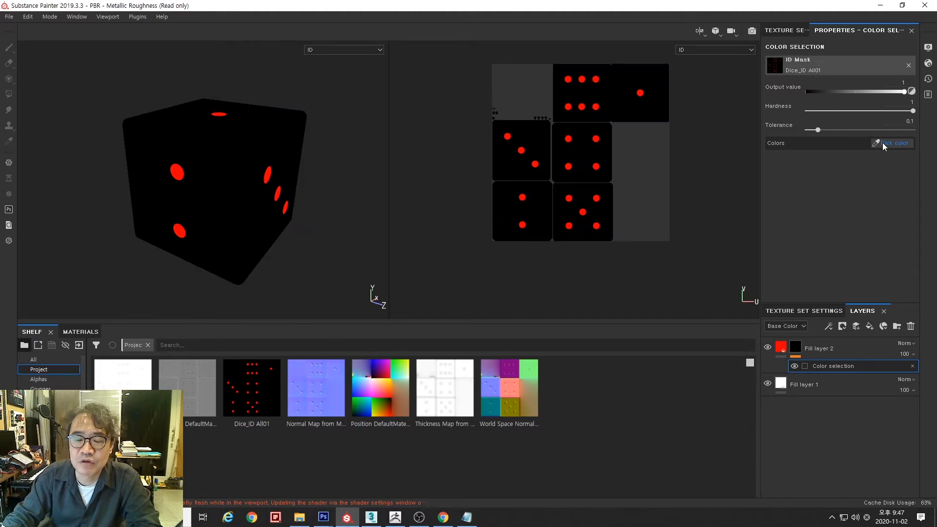
scroll(551, 195, "down", 5, "alt")
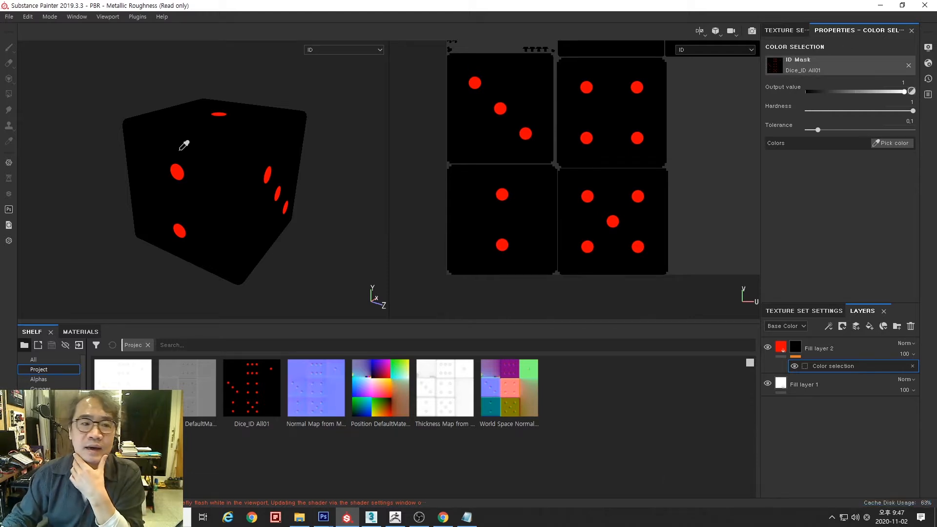
left_click(527, 134)
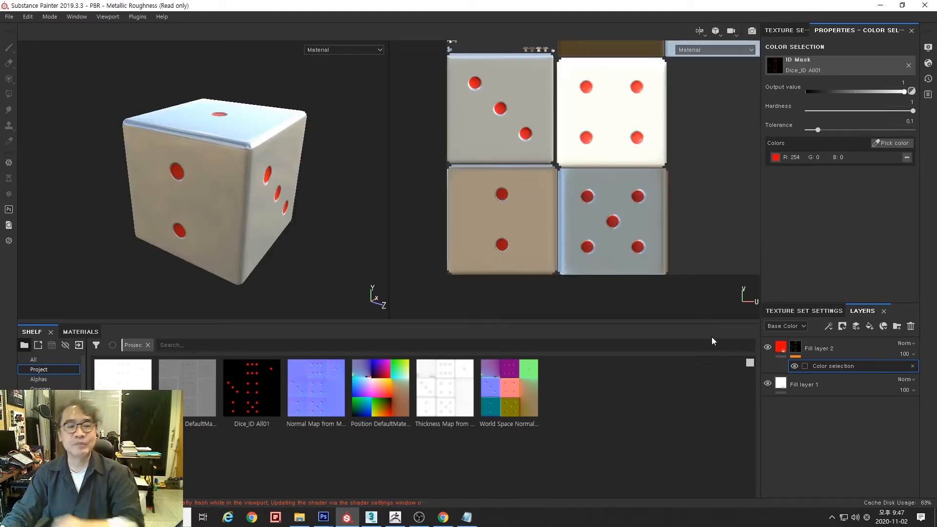
left_click_drag(342, 151, 309, 204, "alt")
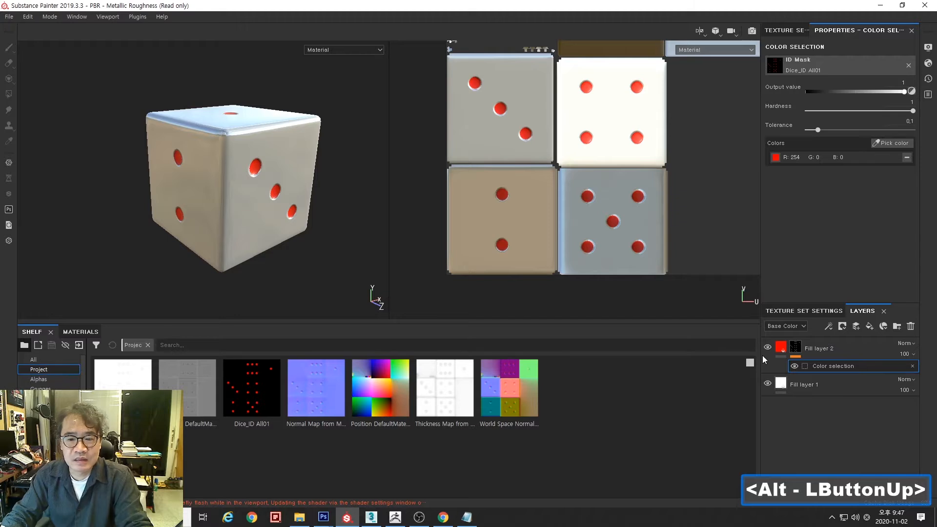
Set the white base layer's metallic to about 0.37 and its roughness to about 0.23
left_click(813, 386)
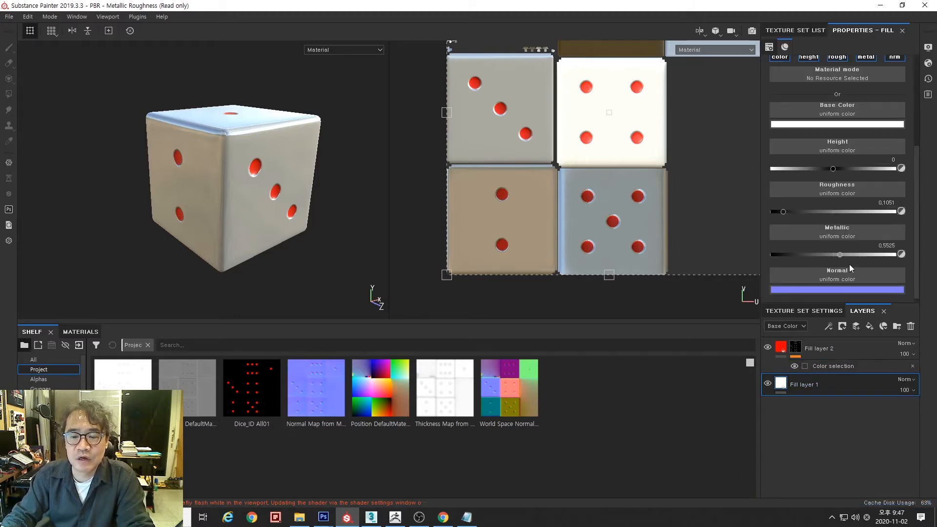
left_click_drag(840, 255, 820, 255)
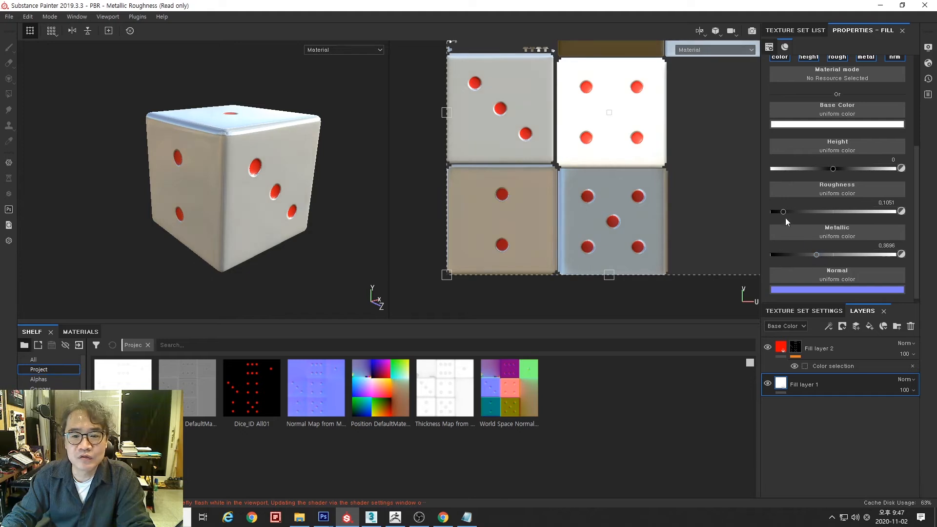
left_click_drag(784, 212, 799, 211)
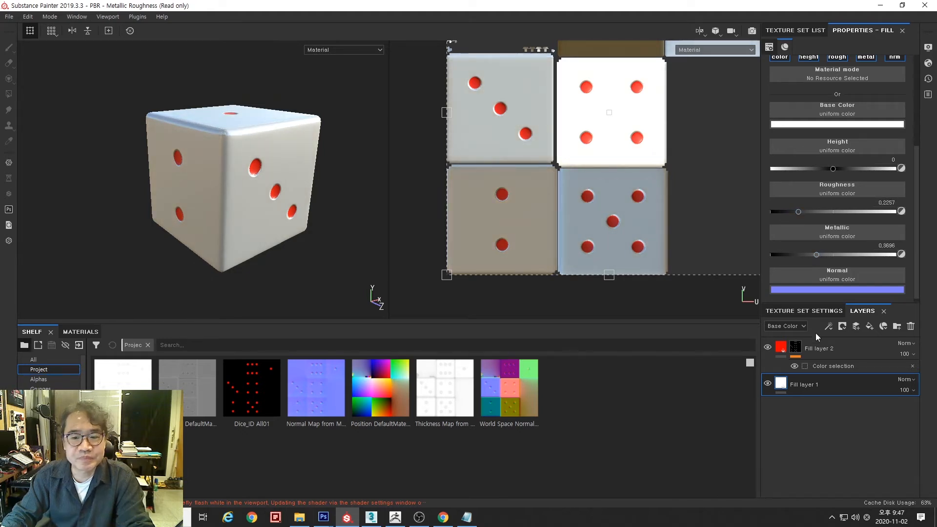
Set the red pip layer's metallic to 1 and its roughness to about 0.19
left_click(833, 353)
left_click(781, 350)
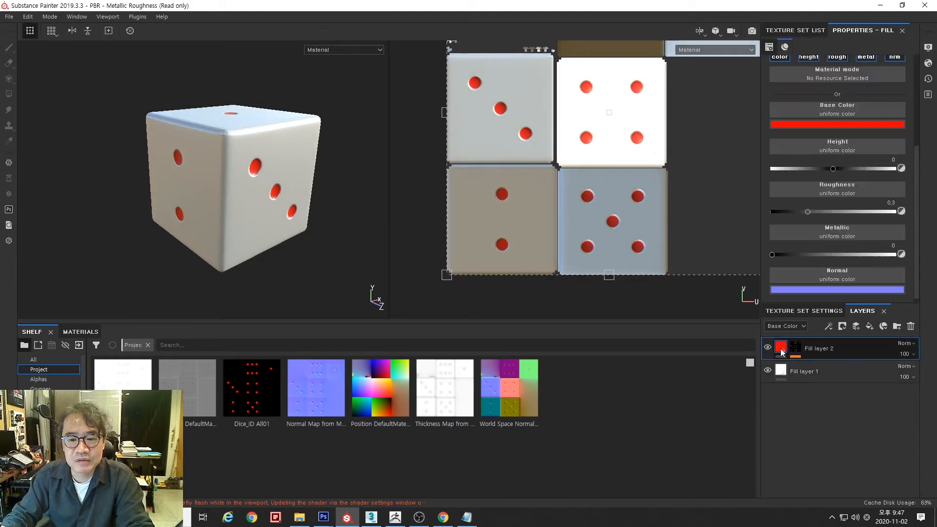
scroll(268, 186, "down", 3)
scroll(268, 181, "up", 6)
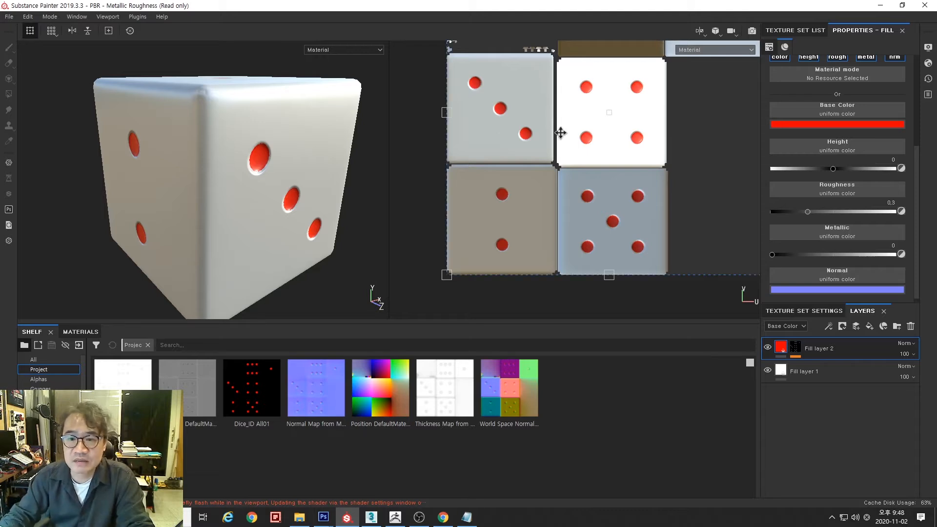
left_click_drag(778, 256, 923, 259)
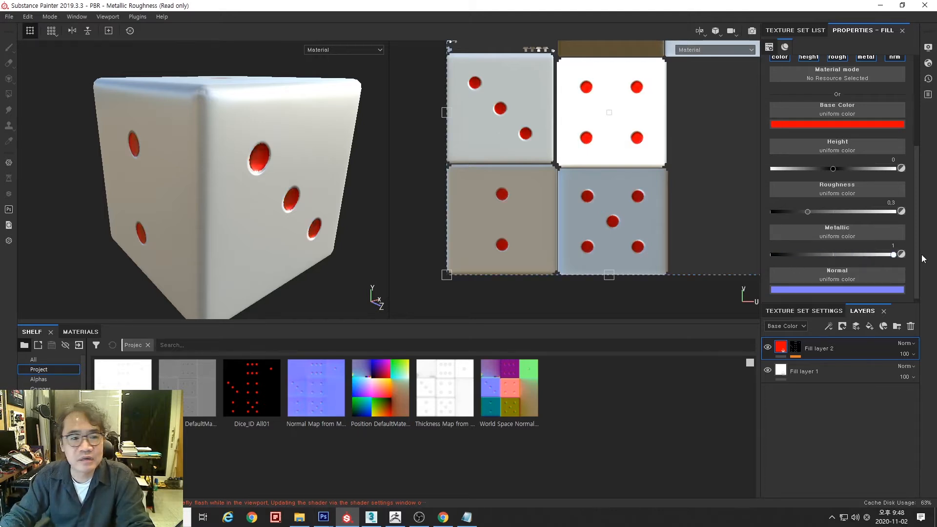
mouse_move(413, 253)
left_mouse_down("alt")
mouse_move(293, 220)
mouse_move(347, 253)
mouse_move(428, 263)
left_mouse_up("alt")
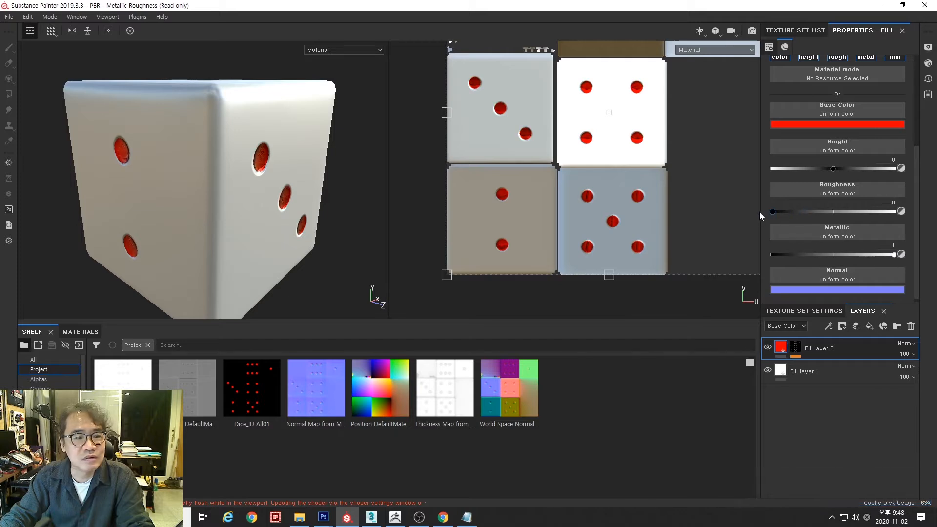
left_click_drag(808, 211, 794, 213)
left_click_drag(318, 243, 260, 242, "alt")
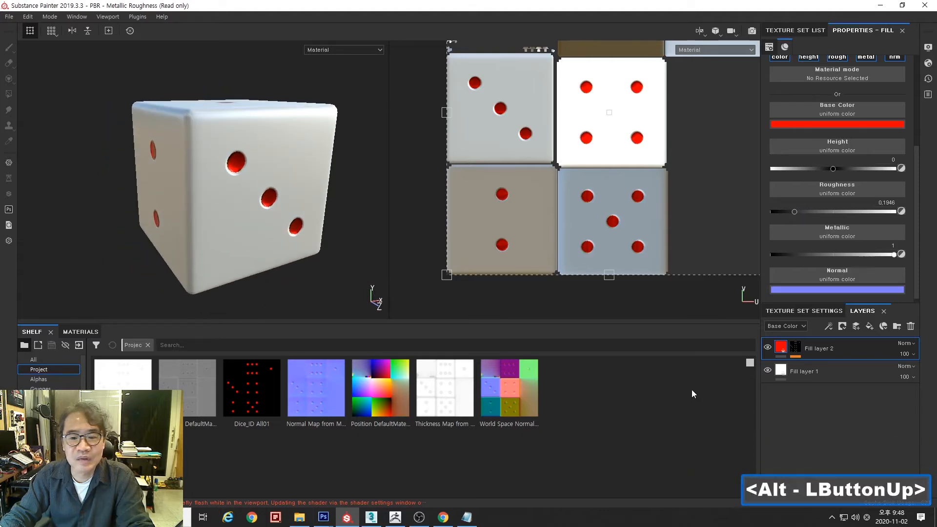
Add a third fill layer on top of the stack and temporarily hide it to inspect the red pips up close
left_click(869, 326)
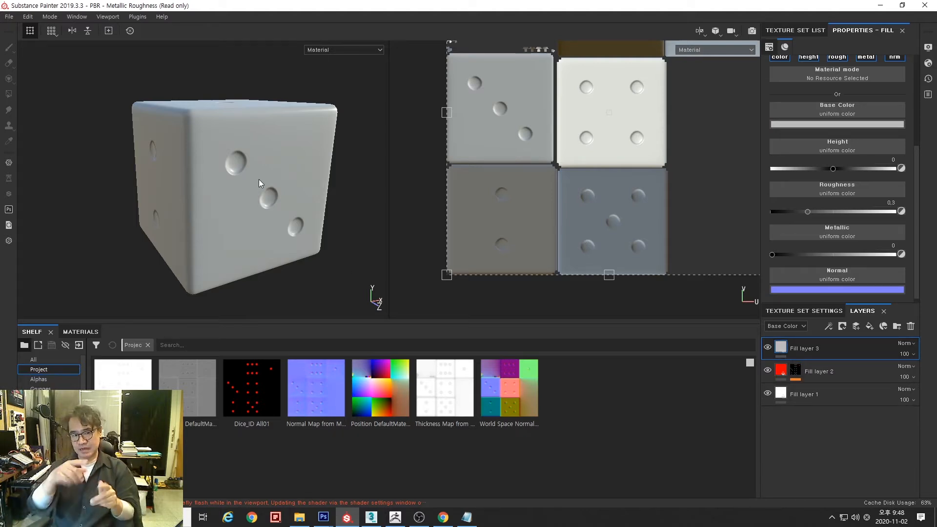
left_click(768, 347)
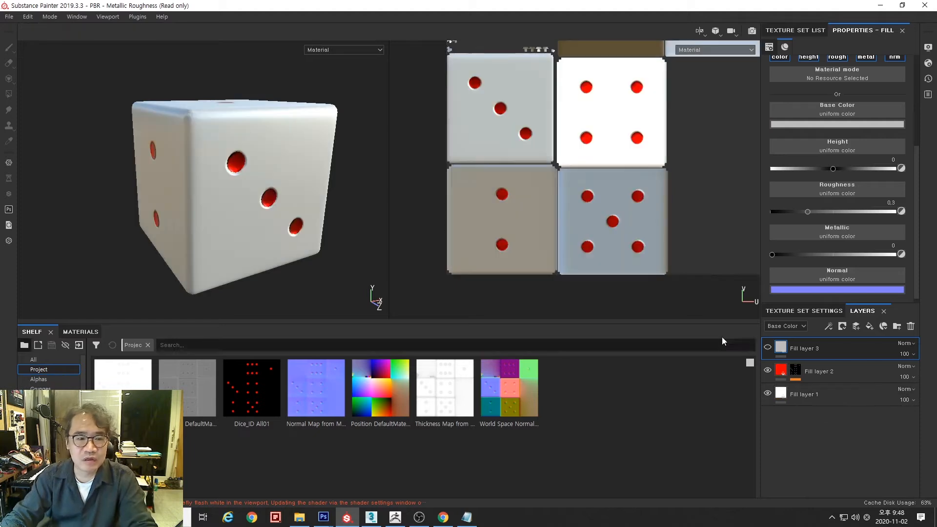
scroll(237, 162, "up", 5)
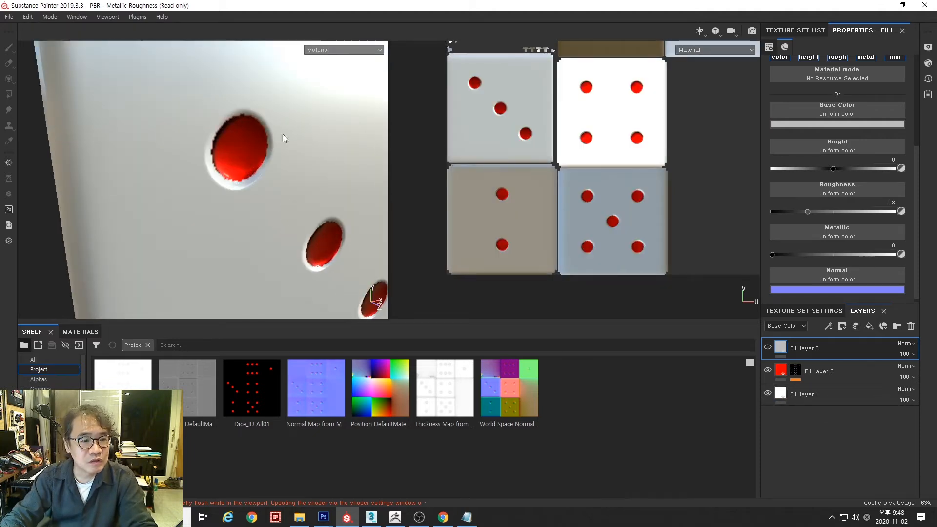
scroll(218, 164, "down", 6)
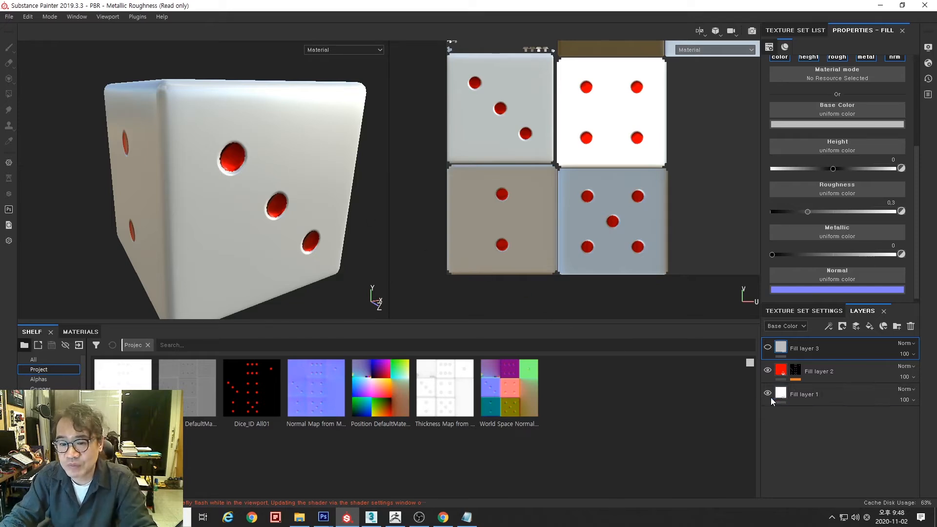
left_click(768, 347)
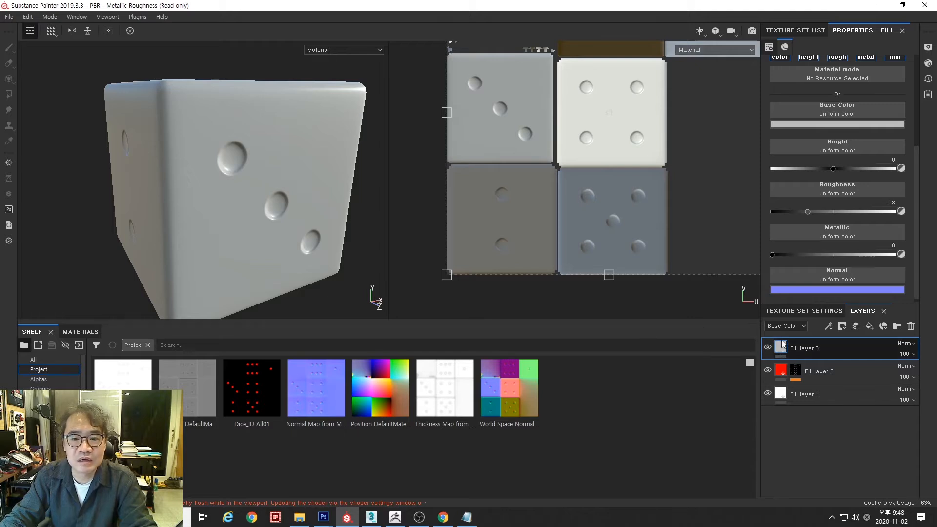
Set the top fill layer's base color to a near-black grey with R, G and B at 0.038
left_click(822, 124)
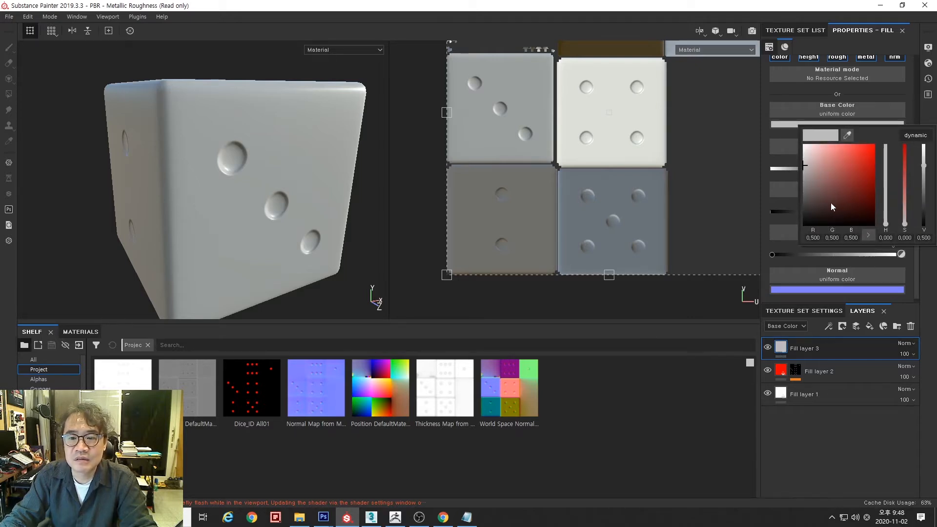
left_click_drag(831, 203, 798, 208)
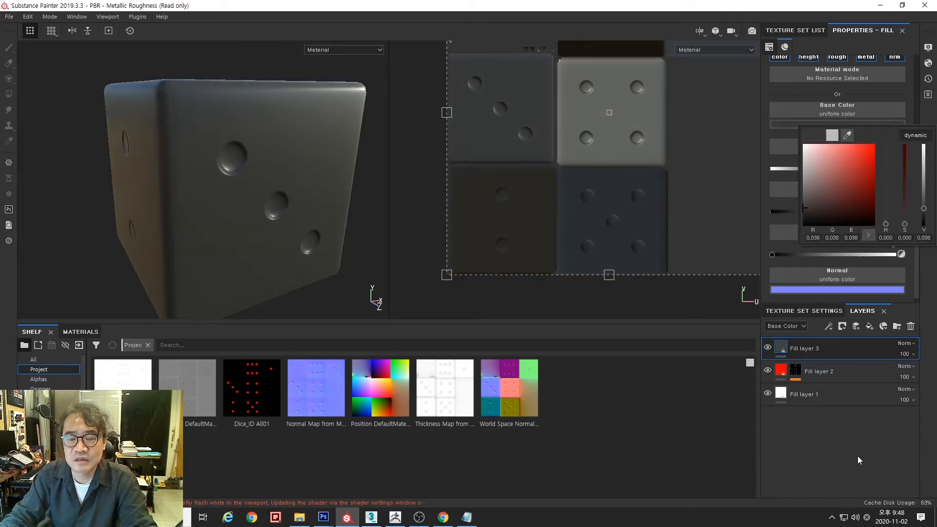
left_click(837, 448)
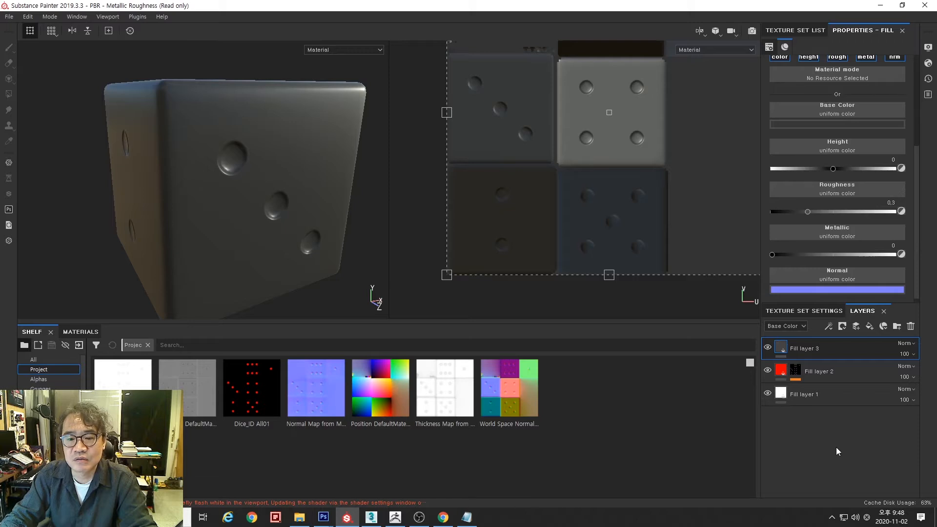
Add a black mask to the dark fill layer and attach an empty generator to that mask
left_click(844, 327)
left_click(857, 347)
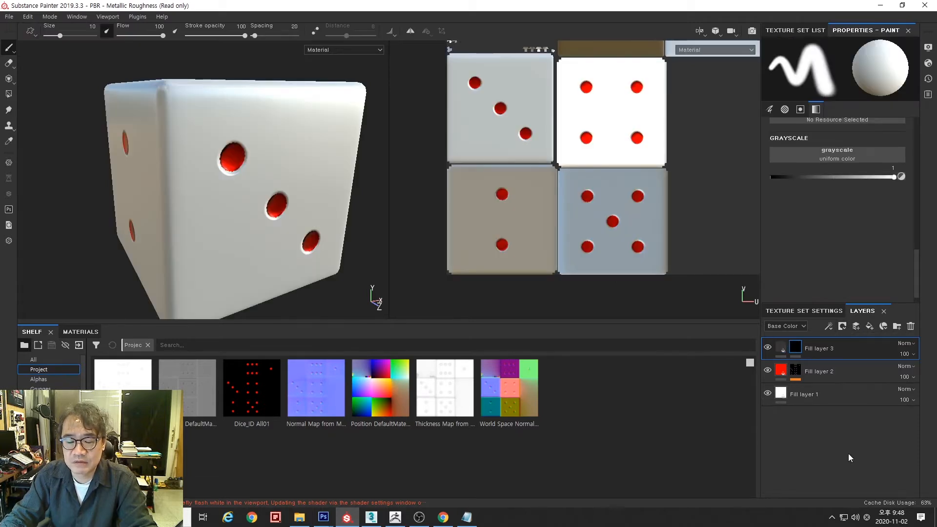
left_click(830, 326)
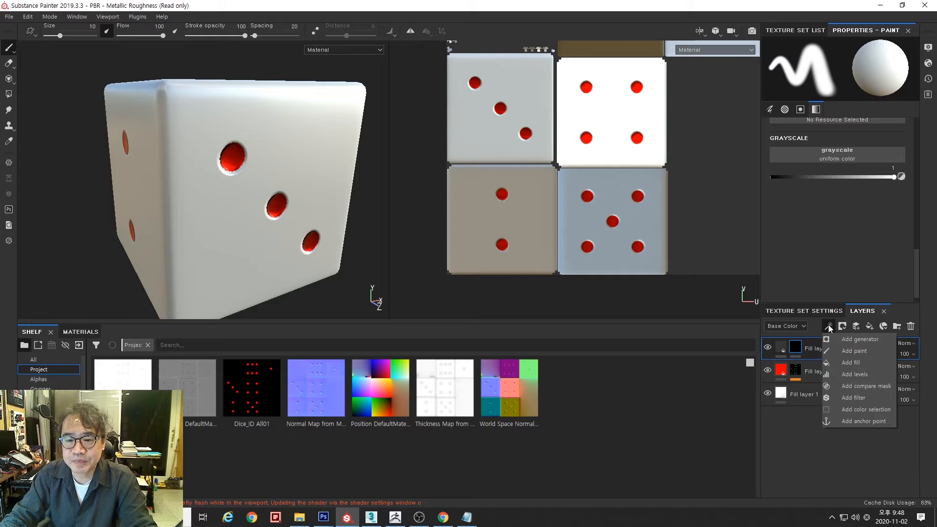
left_click(845, 338)
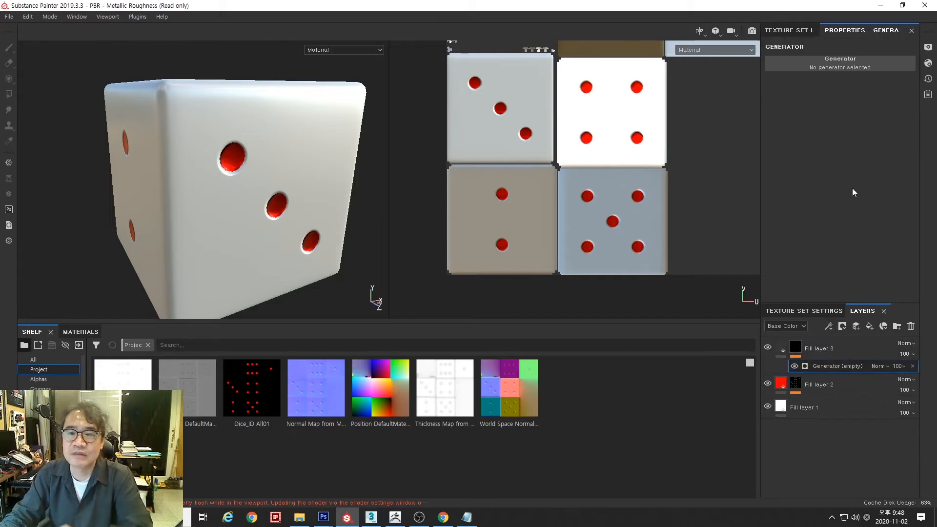
Assign the Metal Edge Wear generator to the mask of Fill layer 3
left_click(843, 63)
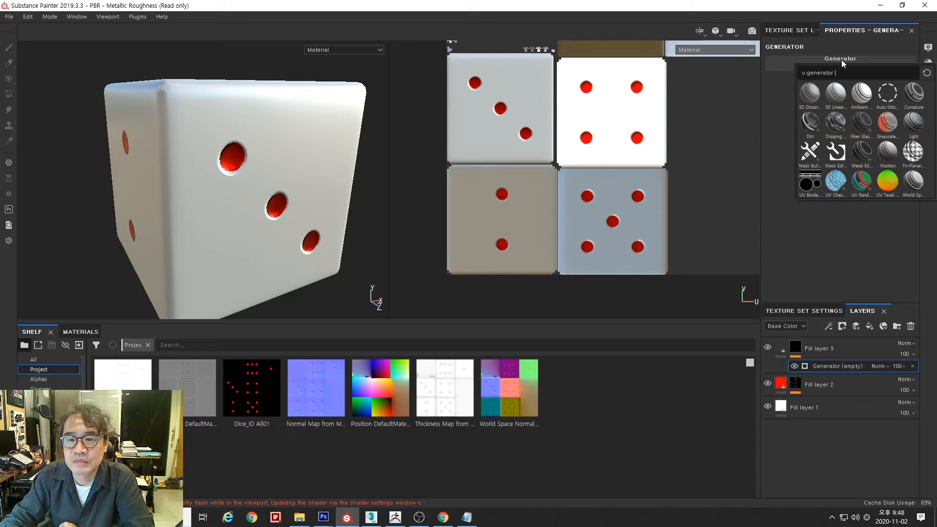
left_click(863, 155)
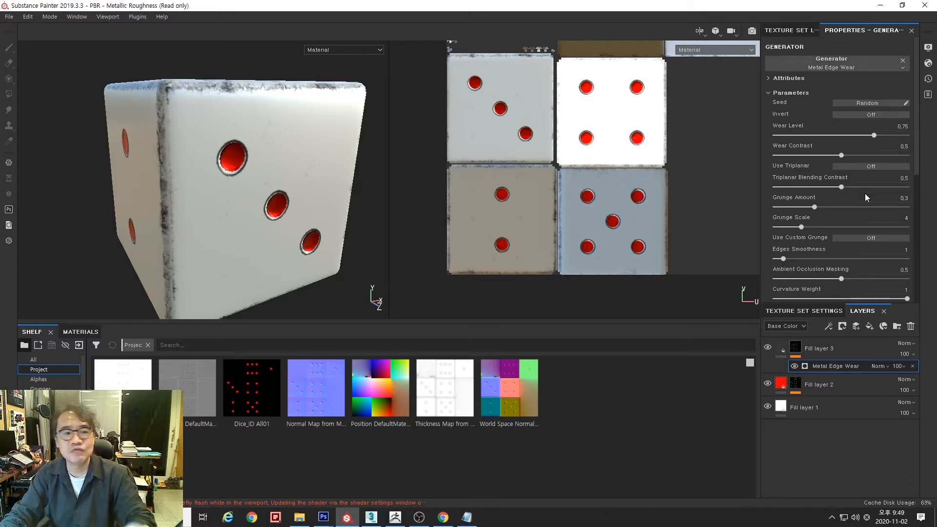
left_click_drag(185, 140, 221, 100, "alt")
left_click_drag(321, 211, 246, 150, "alt")
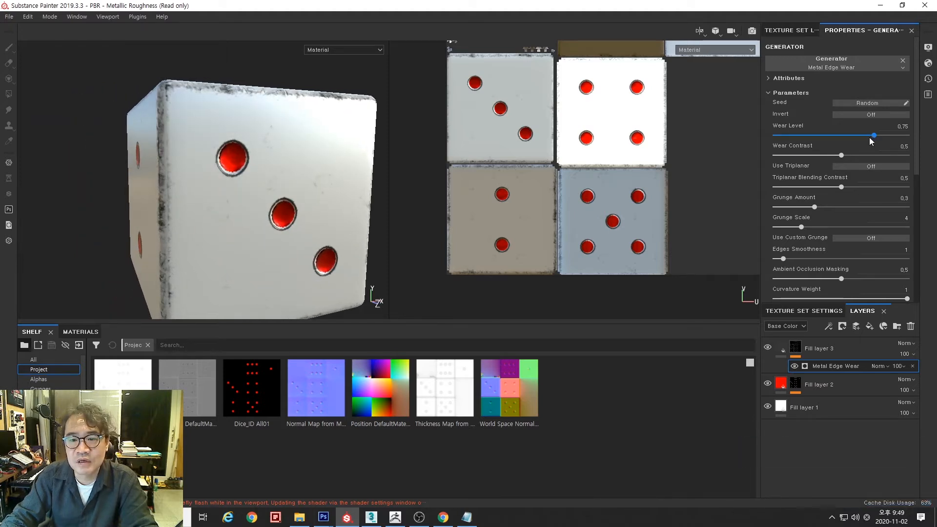
Set the generator's Wear Level to 0.95, Wear Contrast 0.28, Triplanar Blending Contrast 0.24, Grunge Amount 0.28 and Grunge Scale 6
left_click_drag(875, 138, 900, 136)
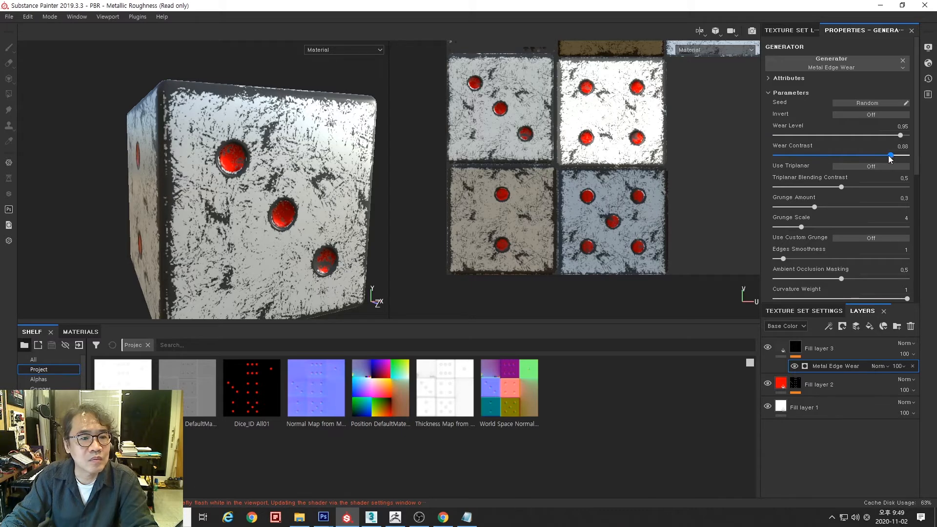
left_click_drag(902, 158, 813, 160)
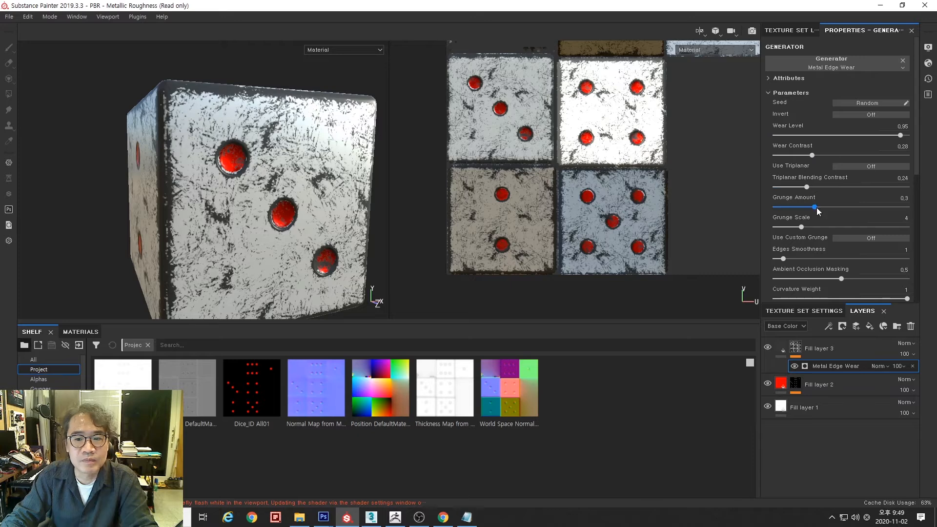
left_click_drag(817, 207, 821, 231)
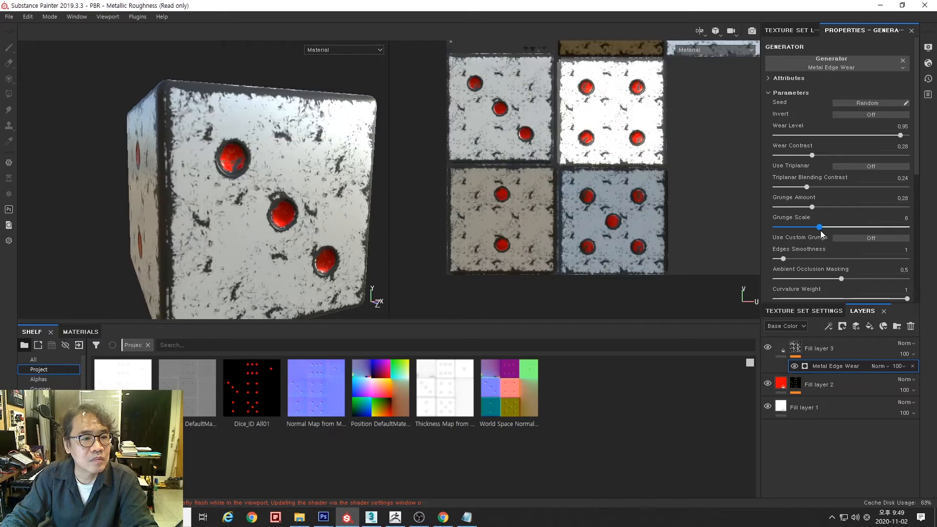
scroll(308, 209, "up", 2)
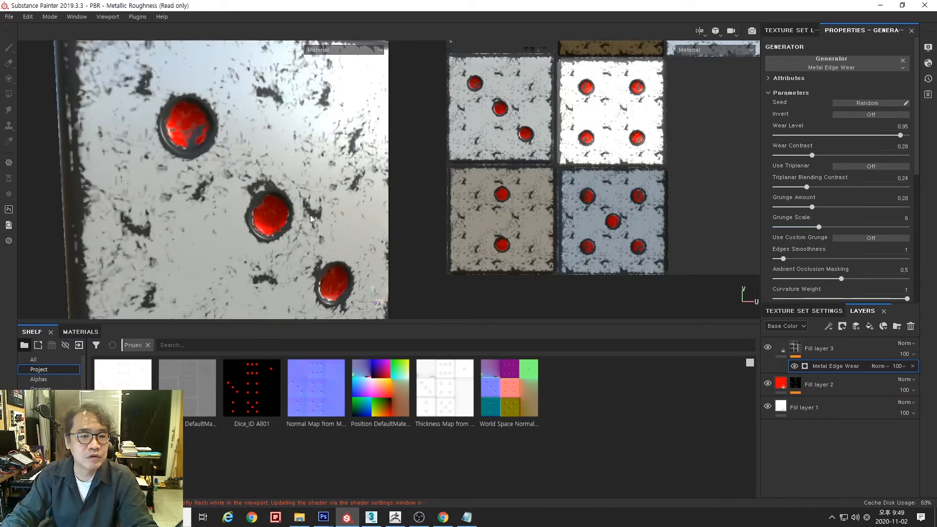
scroll(309, 214, "down", 5)
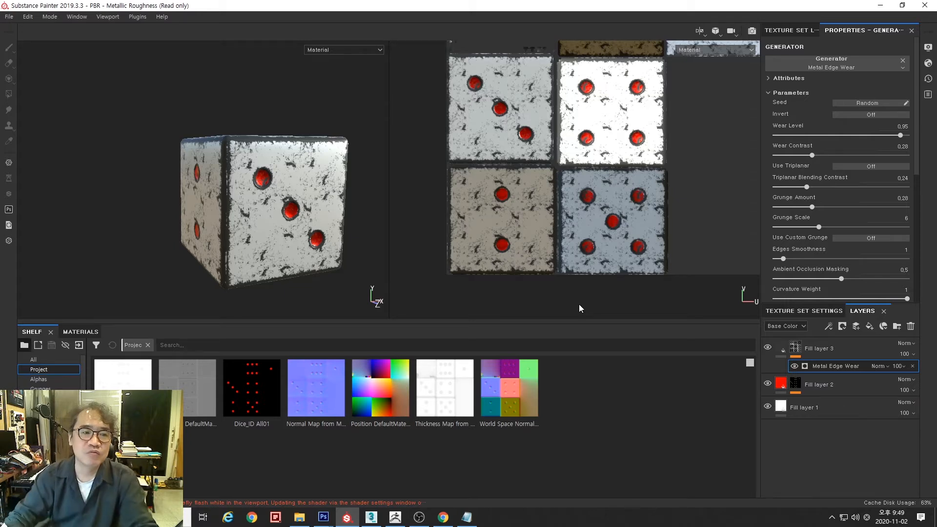
left_click_drag(353, 189, 259, 184, "alt")
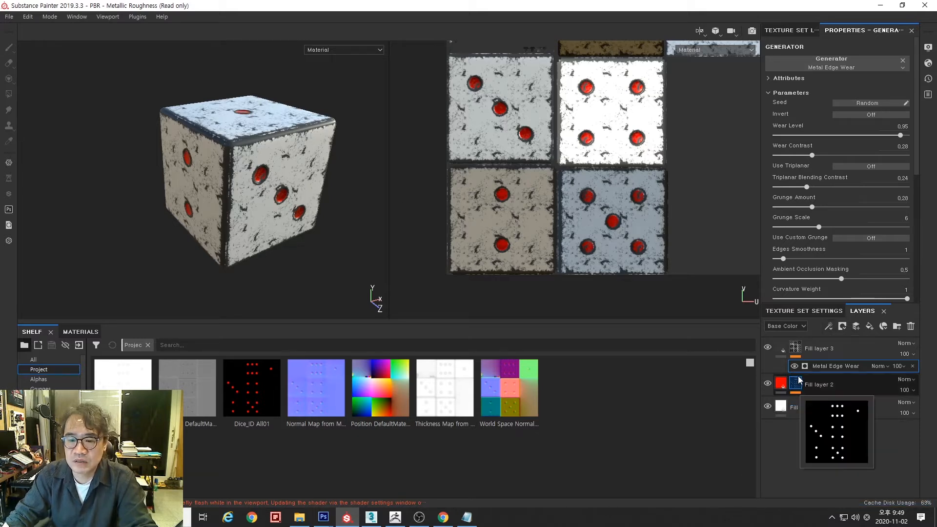
Add a Paint effect above Metal Edge Wear in the mask and set a black brush of size 44.63 with stroke opacity 37
left_click(830, 327)
left_click(841, 353)
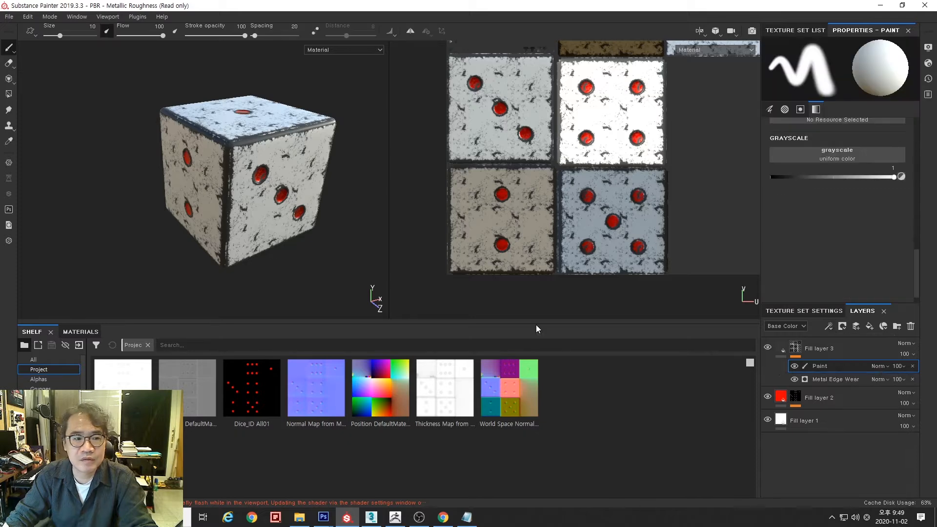
scroll(244, 171, "down", 3, "alt")
left_click(209, 36)
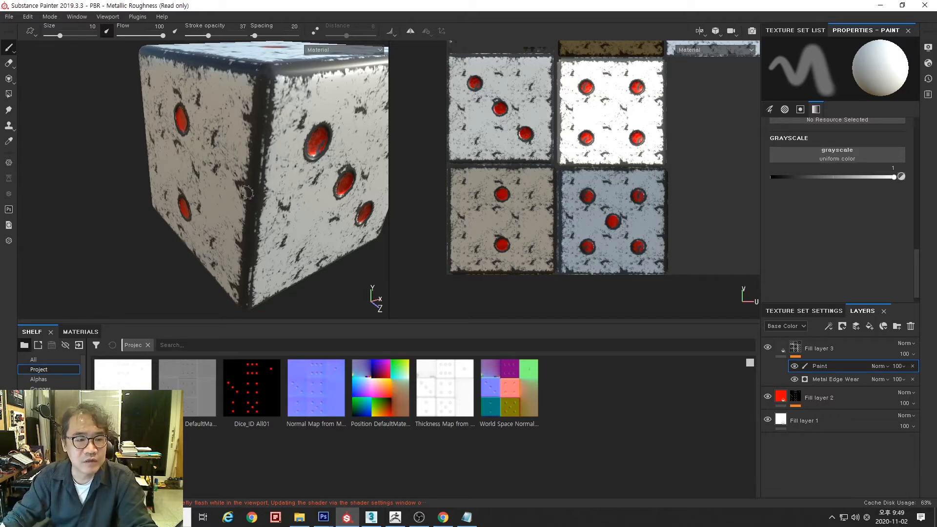
right_click_drag(248, 192, 257, 175, "ctrl")
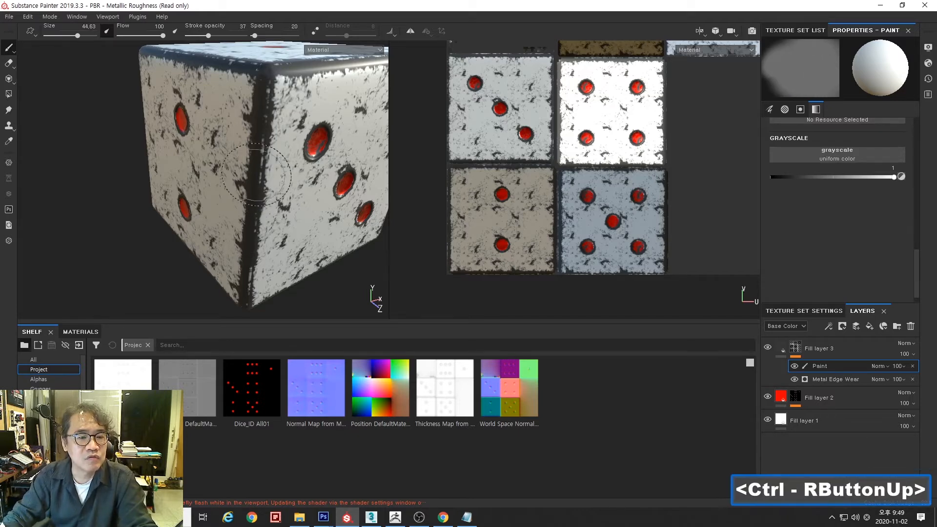
left_click_drag(902, 178, 765, 179)
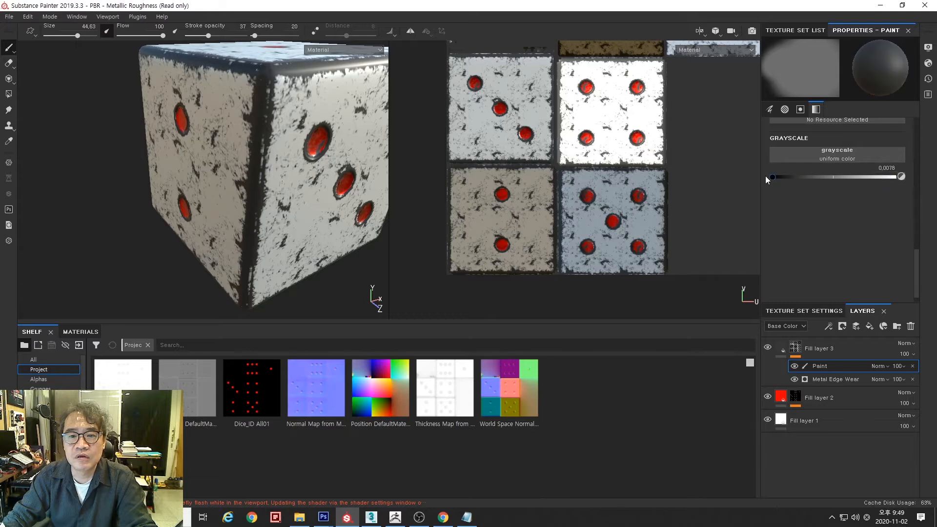
Paint out the edge wear along the edge shared with the two-dot face and around the borders of the three-dot face
mouse_move(243, 114)
left_mouse_down()
mouse_move(264, 83)
mouse_move(255, 166)
mouse_move(250, 131)
left_mouse_up()
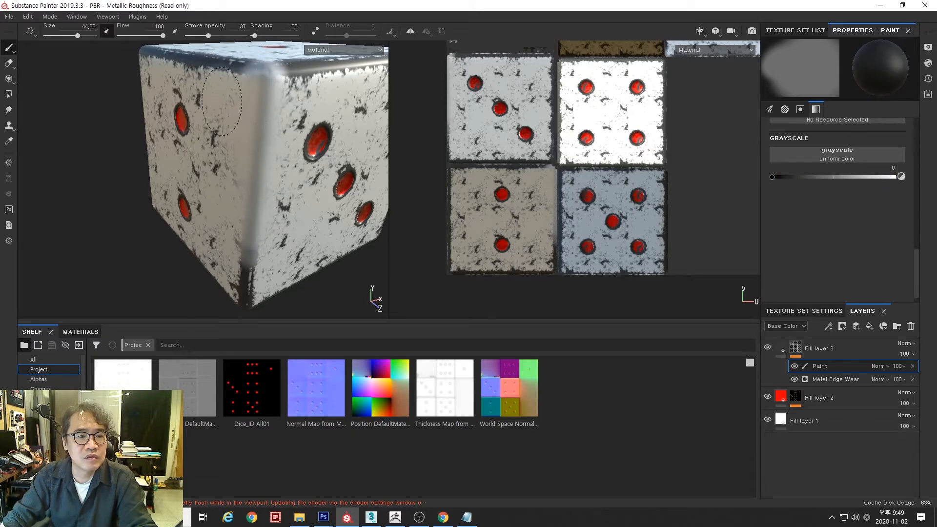
left_click_drag(236, 200, 252, 282)
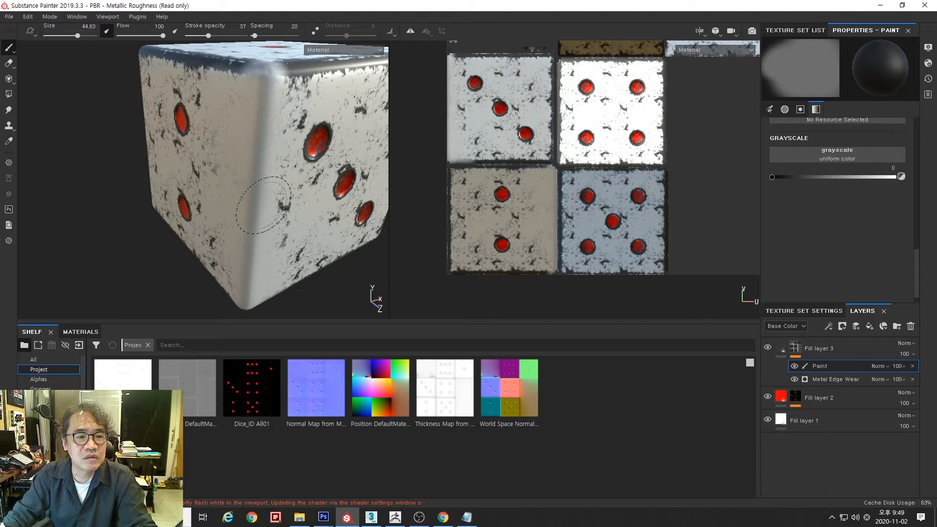
mouse_move(264, 205)
left_mouse_down("alt")
mouse_move(293, 208)
mouse_move(261, 209)
left_mouse_up("alt")
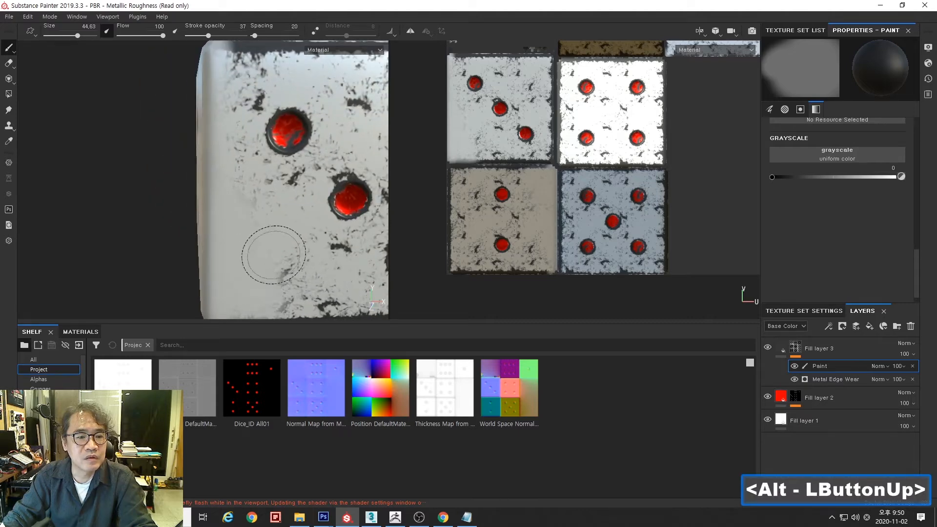
middle_click_drag(251, 230, 163, 209, "alt")
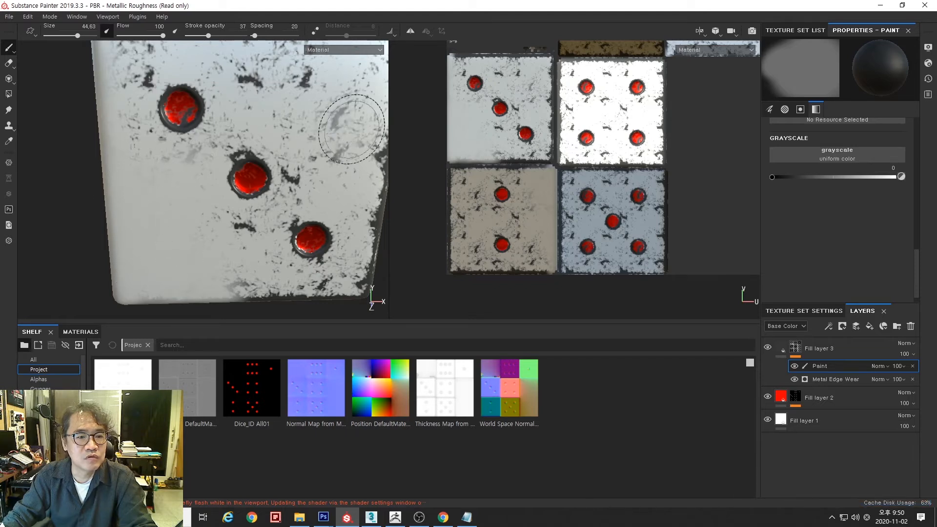
middle_click_drag(345, 157, 271, 178, "alt")
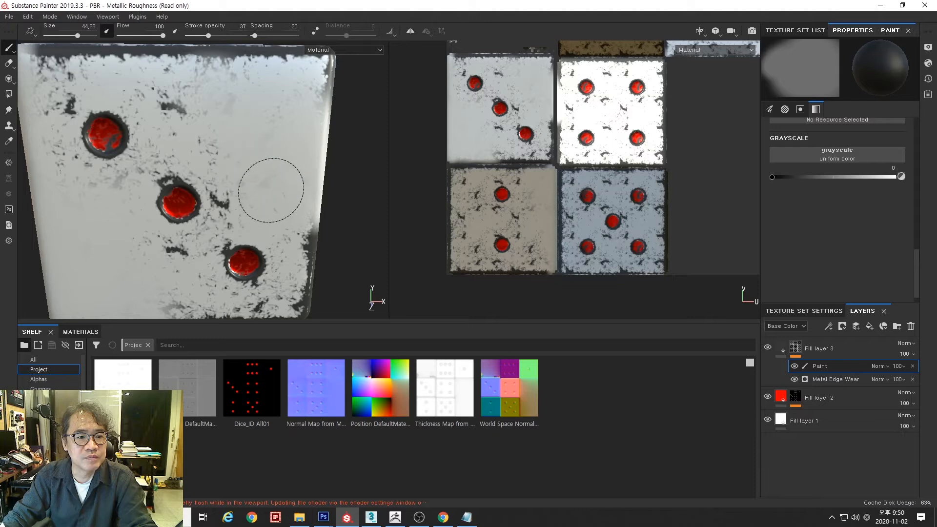
middle_click_drag(351, 266, 344, 235, "alt")
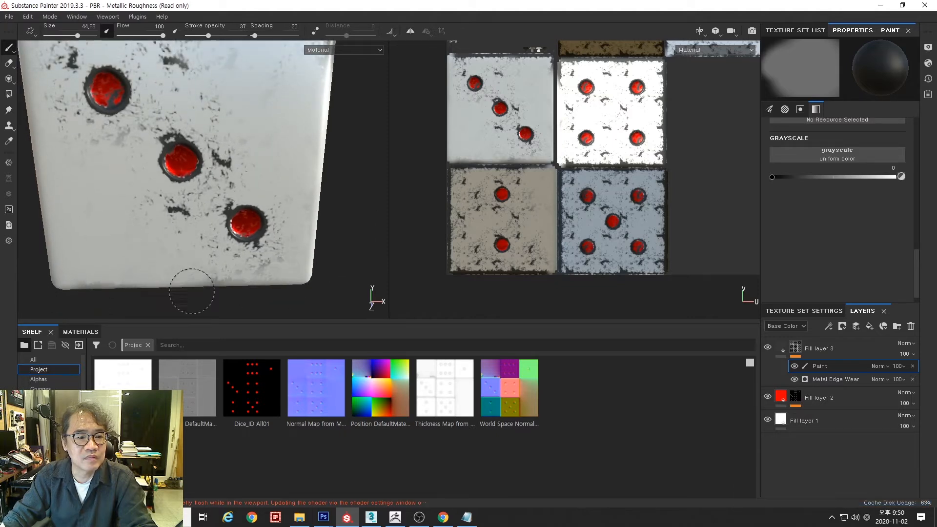
mouse_move(280, 257)
left_mouse_down()
mouse_move(152, 236)
mouse_move(247, 163)
mouse_move(211, 200)
left_mouse_up()
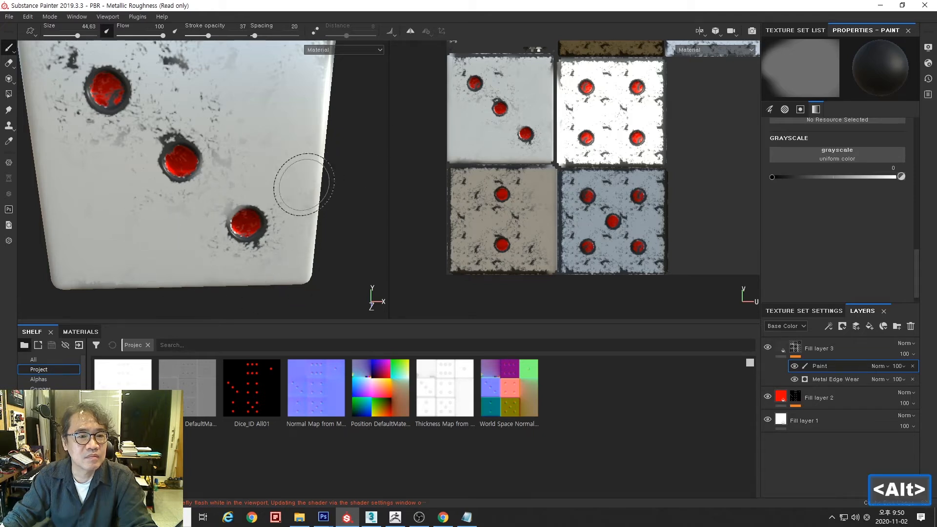
Raise the stroke opacity to 60 and fade the remaining wear between the pips of the three-dot face
middle_click_drag(303, 184, 345, 257, "alt")
left_click_drag(209, 35, 221, 36)
mouse_move(109, 96)
left_mouse_down()
mouse_move(366, 94)
mouse_move(109, 88)
mouse_move(383, 105)
mouse_move(359, 135)
mouse_move(240, 119)
mouse_move(105, 142)
mouse_move(117, 218)
mouse_move(212, 191)
mouse_move(218, 130)
mouse_move(285, 198)
mouse_move(280, 215)
mouse_move(226, 204)
left_mouse_up()
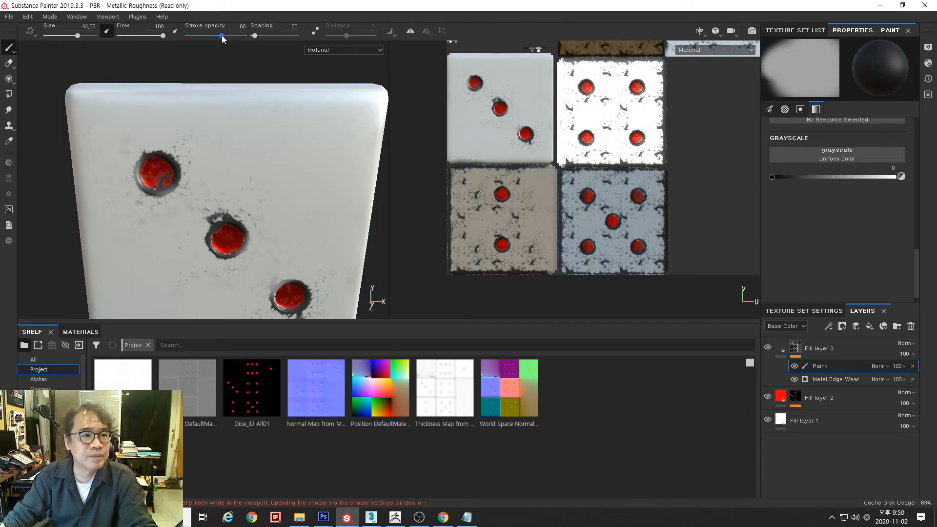
Soften the wear around the three pips using stroke opacity 31 and a brush reduced to size 27.67
left_click_drag(222, 35, 205, 35)
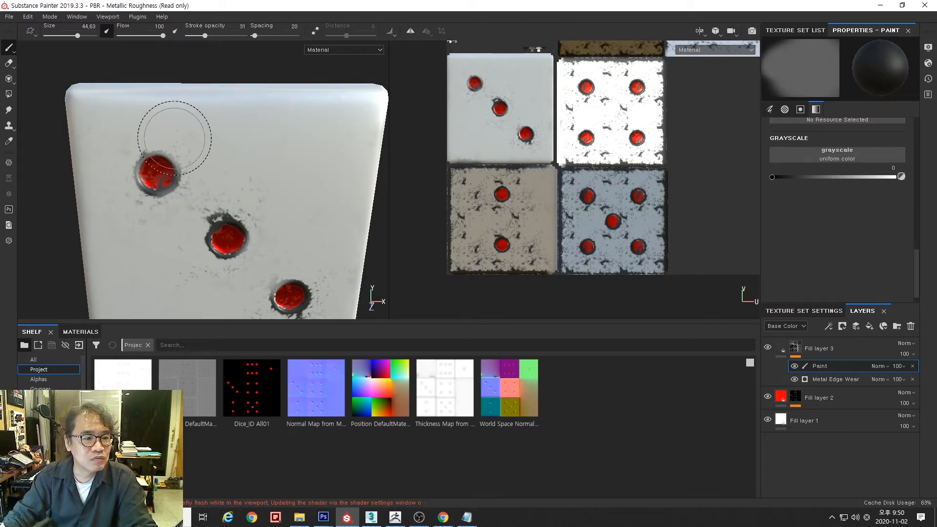
mouse_move(174, 138)
left_mouse_down()
mouse_move(184, 130)
mouse_move(253, 182)
mouse_move(222, 183)
left_mouse_up()
right_click_drag(267, 184, 266, 184, "ctrl")
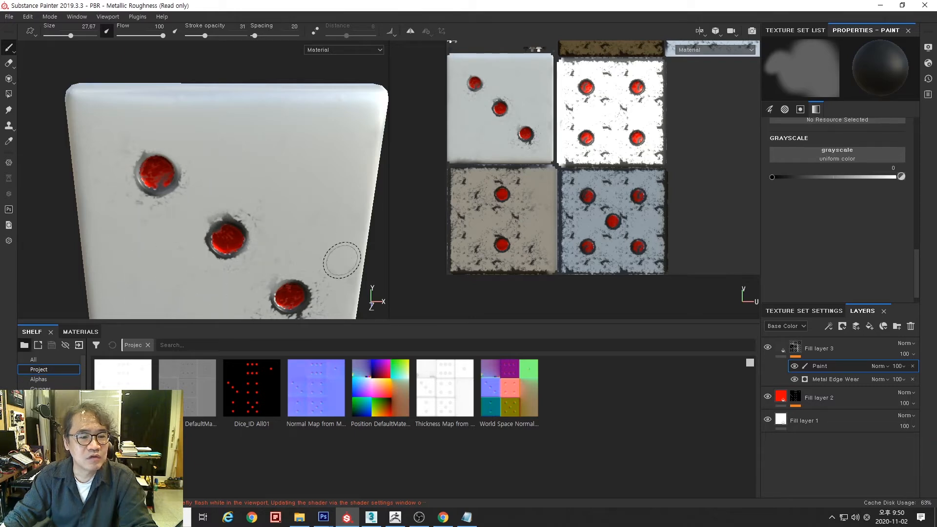
mouse_move(342, 260)
middle_mouse_down("alt")
mouse_move(322, 234)
mouse_move(315, 255)
middle_mouse_up("alt")
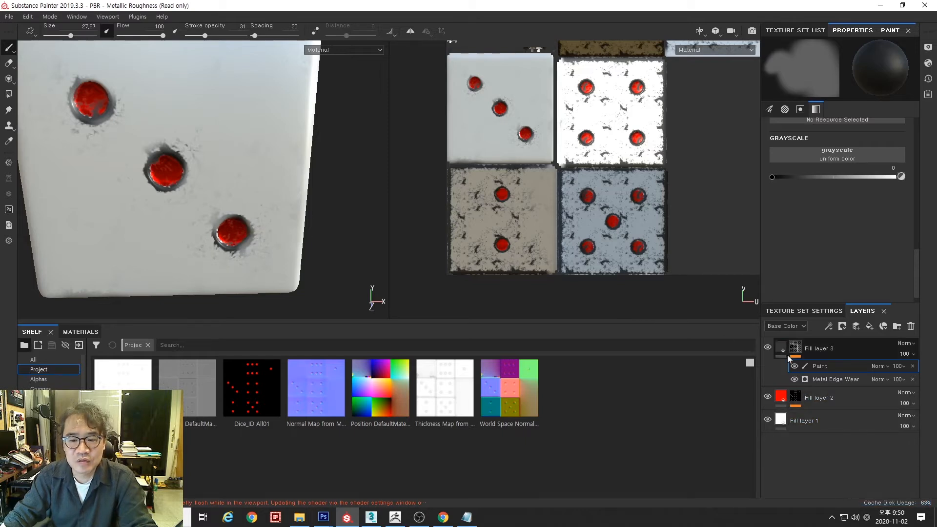
Set the base color of Fill layer 3 to bright red (R 1.000, G 0.003, B 0.003)
mouse_move(783, 348)
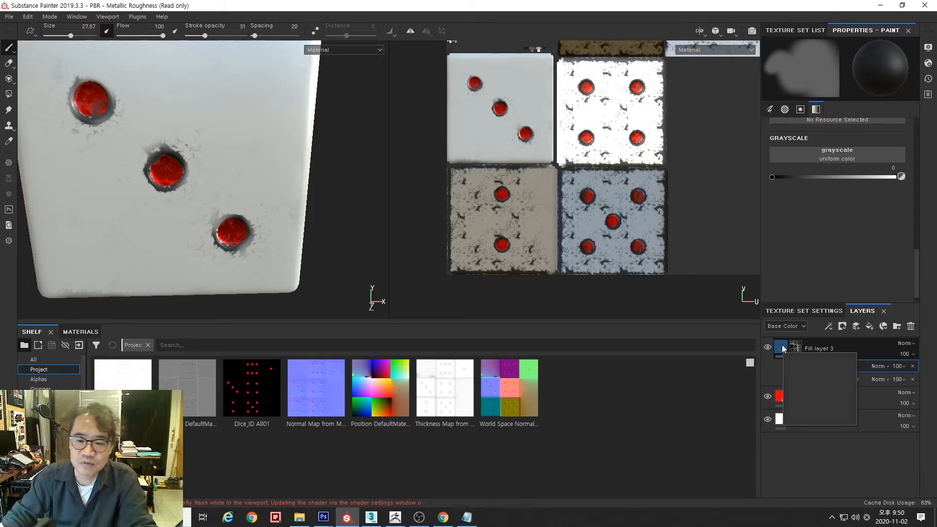
left_click(783, 348)
left_click(830, 124)
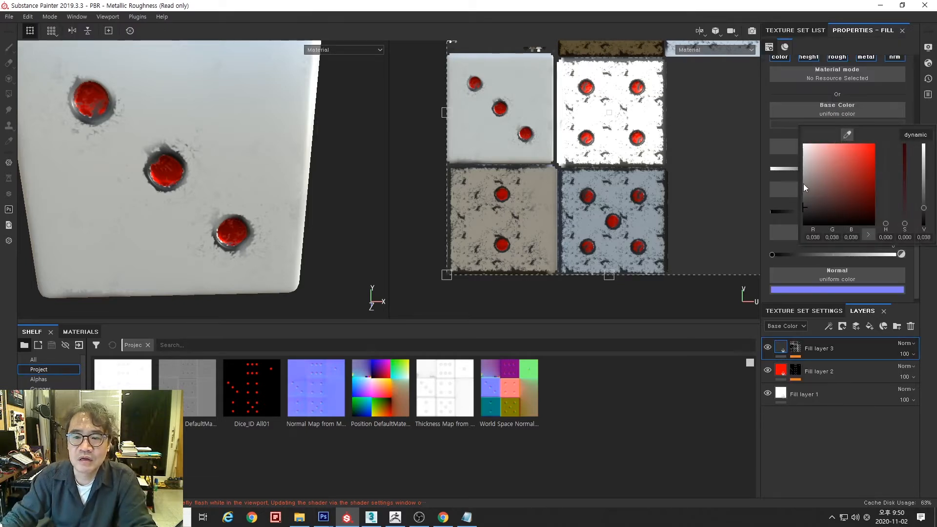
left_click(872, 146)
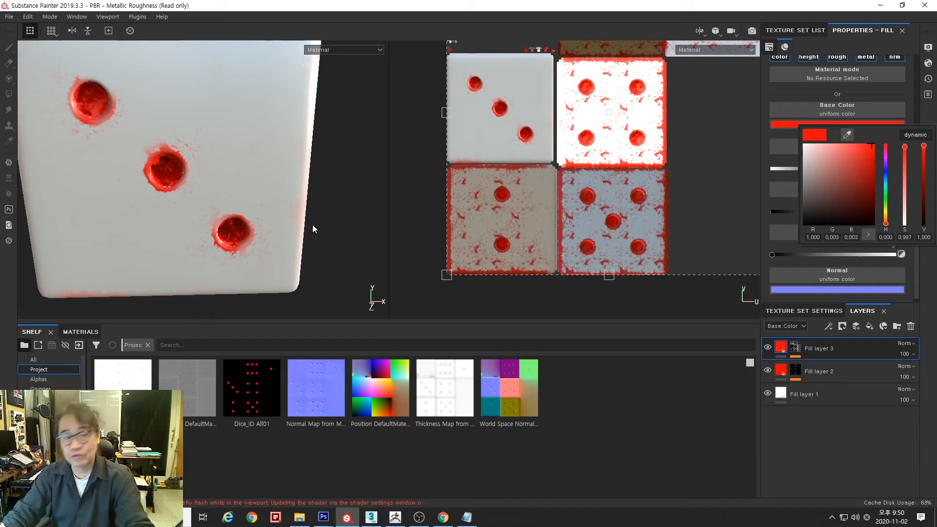
left_click(704, 443)
middle_click_drag(242, 220, 206, 155, "alt")
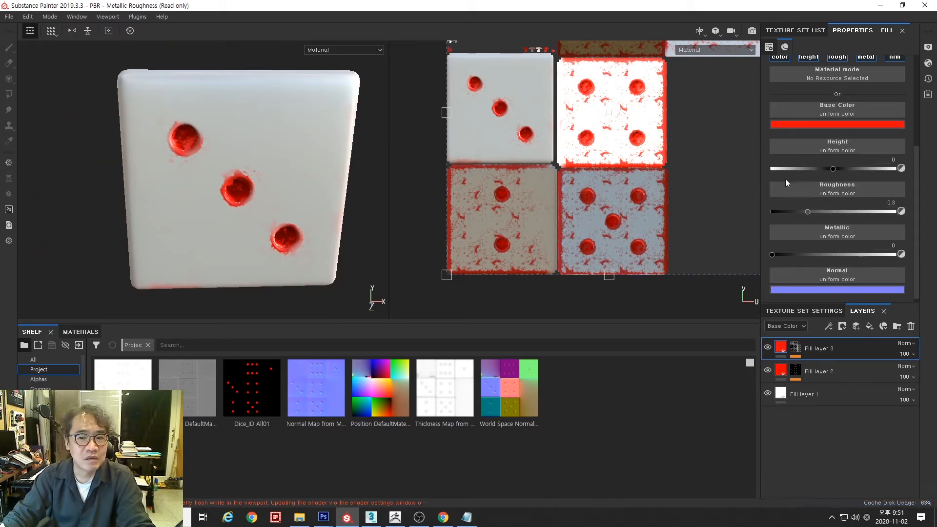
Return to the mask's Paint effect and fade the red wear along the edge between the two-dot and one-dot faces
left_click(796, 347)
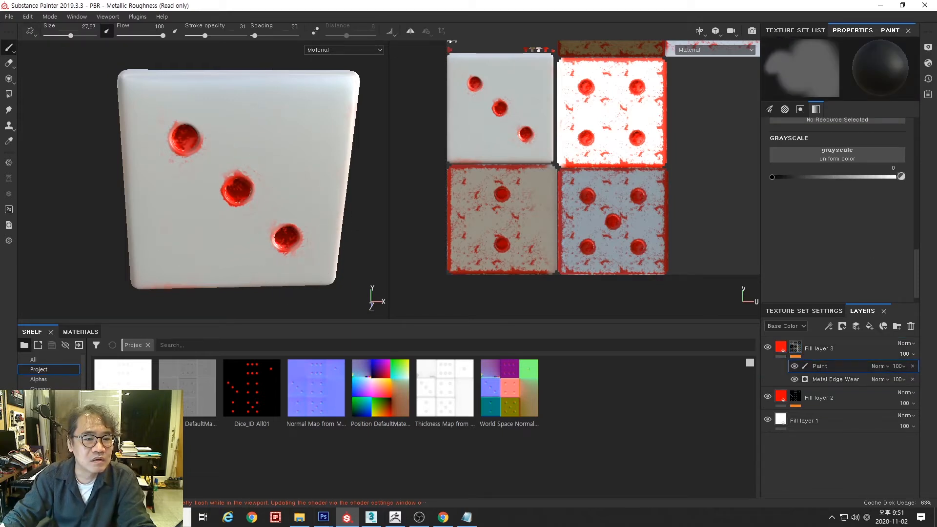
left_click_drag(63, 249, 147, 94, "alt")
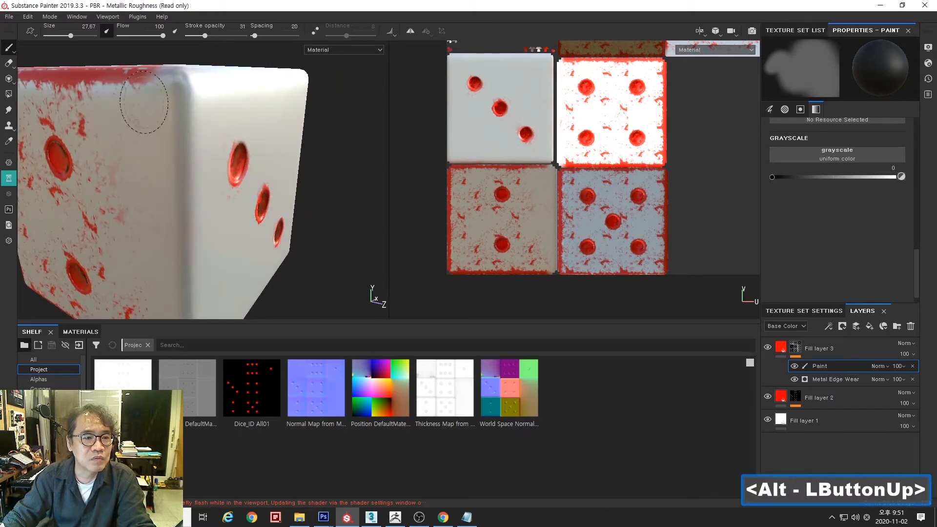
middle_click_drag(146, 94, 259, 179, "alt")
scroll(249, 186, "up", 5)
mouse_move(259, 179)
left_mouse_down("alt")
mouse_move(266, 183)
mouse_move(272, 167)
mouse_move(68, 97)
left_mouse_up("alt")
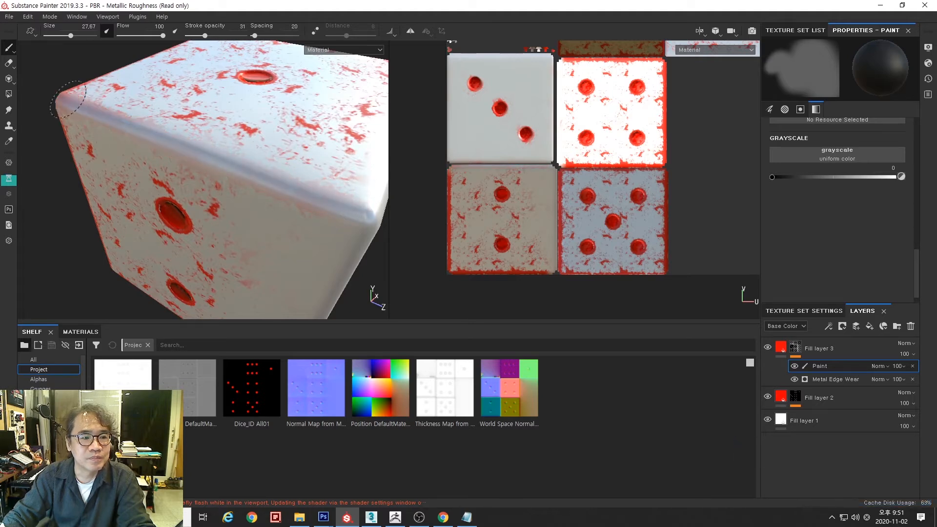
left_click_drag(148, 99, 153, 91)
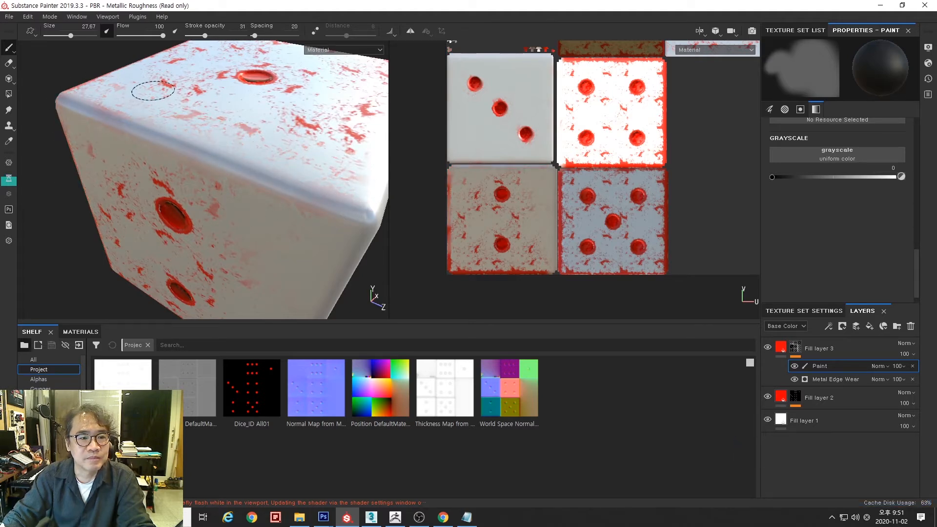
Raise the stroke opacity to 100 and remove the red wear from the two-dot face's edges and the area between its pips
left_click_drag(214, 37, 263, 42)
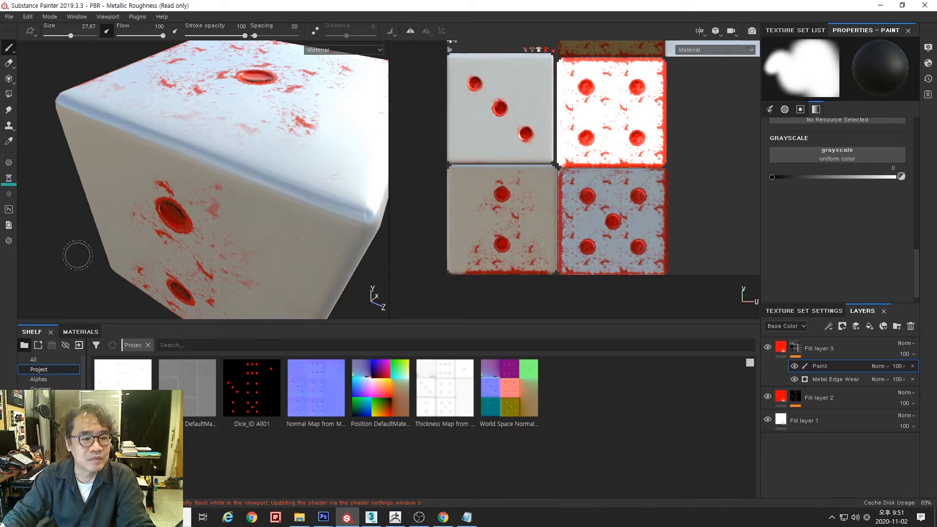
left_click_drag(78, 255, 238, 195, "alt")
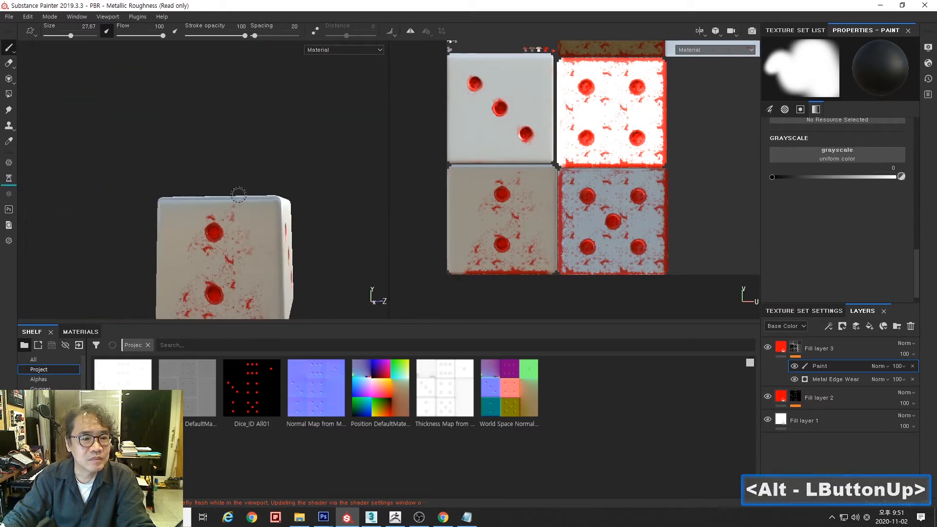
middle_click_drag(238, 195, 254, 252, "alt")
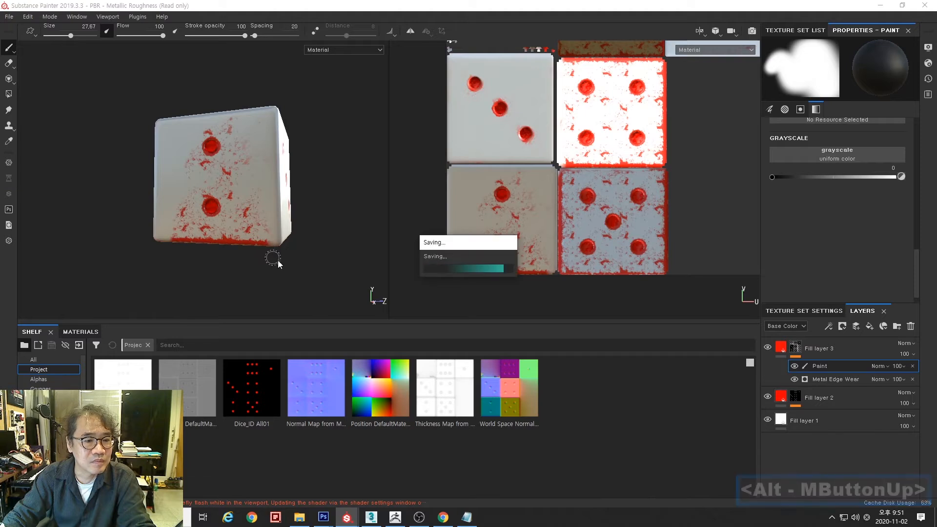
scroll(266, 250, "up", 3)
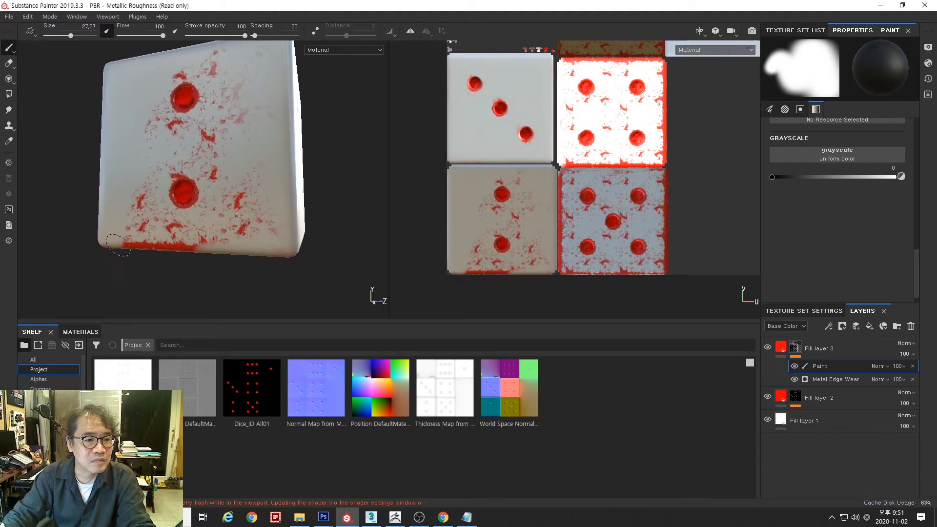
mouse_move(117, 245)
left_mouse_down()
mouse_move(235, 250)
mouse_move(257, 222)
mouse_move(200, 227)
mouse_move(260, 149)
mouse_move(217, 54)
mouse_move(261, 54)
mouse_move(137, 137)
mouse_move(150, 126)
left_mouse_up()
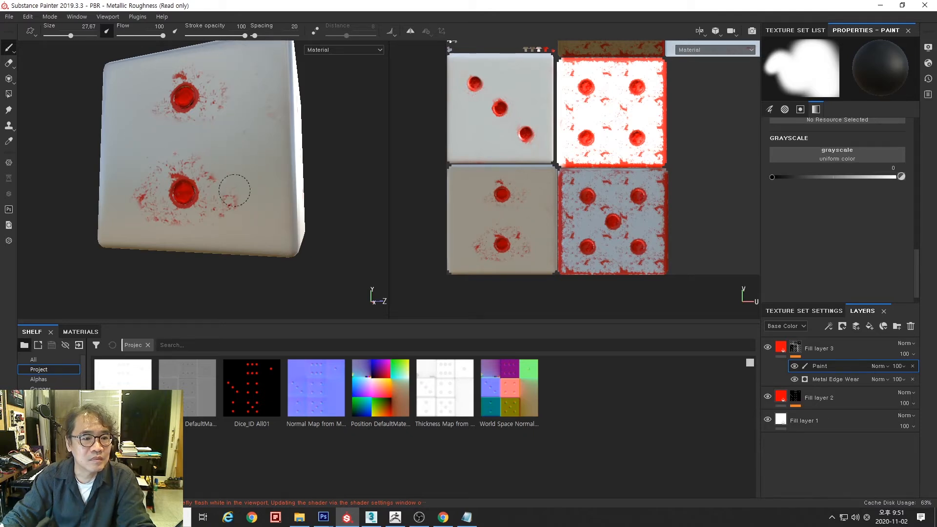
mouse_move(235, 190)
left_mouse_down()
mouse_move(130, 168)
mouse_move(142, 167)
left_mouse_up()
Remove the red wear from the one-dot face's edges and surface, keeping a patch only around its pip
mouse_move(178, 283)
left_mouse_down("alt")
mouse_move(275, 306)
mouse_move(200, 268)
left_mouse_up("alt")
middle_click_drag(201, 268, 293, 210, "alt")
left_click_drag(293, 210, 335, 195, "alt")
middle_click_drag(335, 195, 323, 177, "alt")
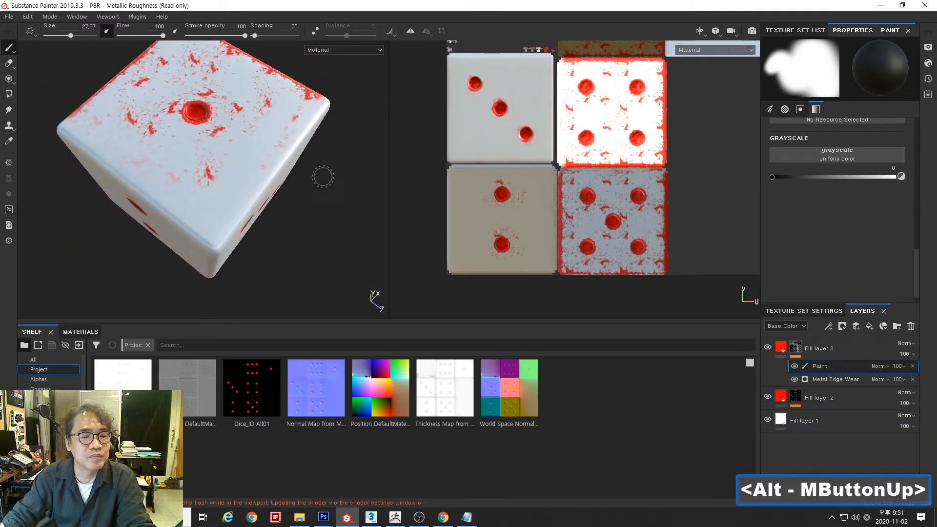
middle_click_drag(299, 128, 322, 177, "alt")
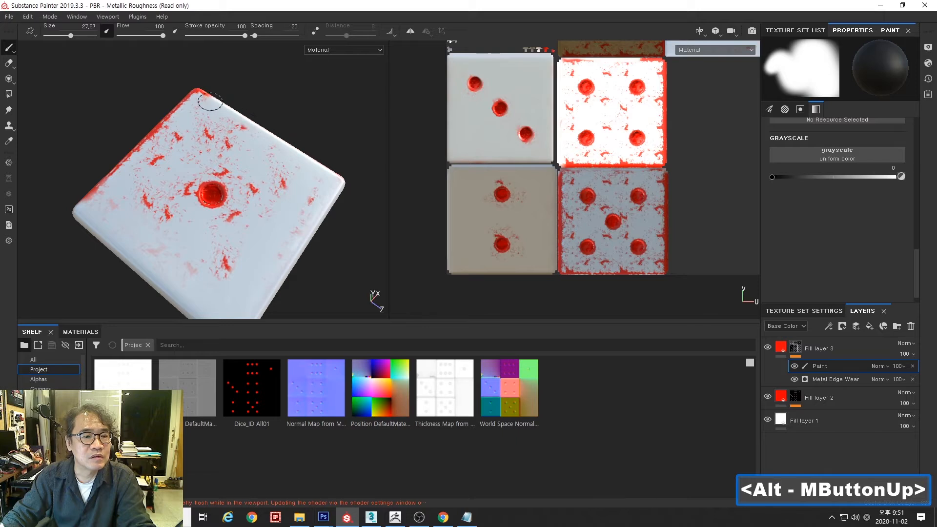
mouse_move(209, 101)
left_mouse_down()
mouse_move(171, 117)
mouse_move(90, 208)
left_mouse_up()
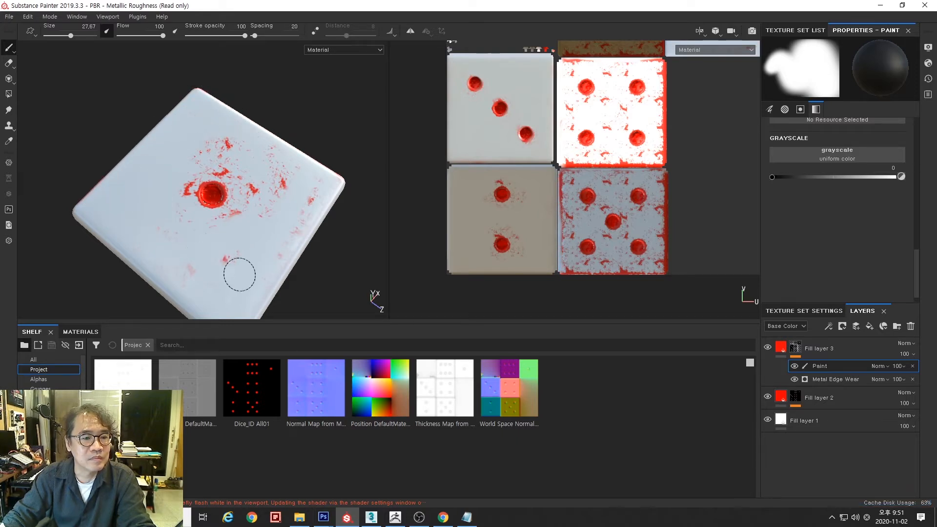
mouse_move(239, 275)
left_mouse_down()
mouse_move(258, 171)
mouse_move(226, 146)
mouse_move(230, 227)
mouse_move(297, 233)
mouse_move(168, 163)
mouse_move(175, 174)
mouse_move(182, 153)
left_mouse_up()
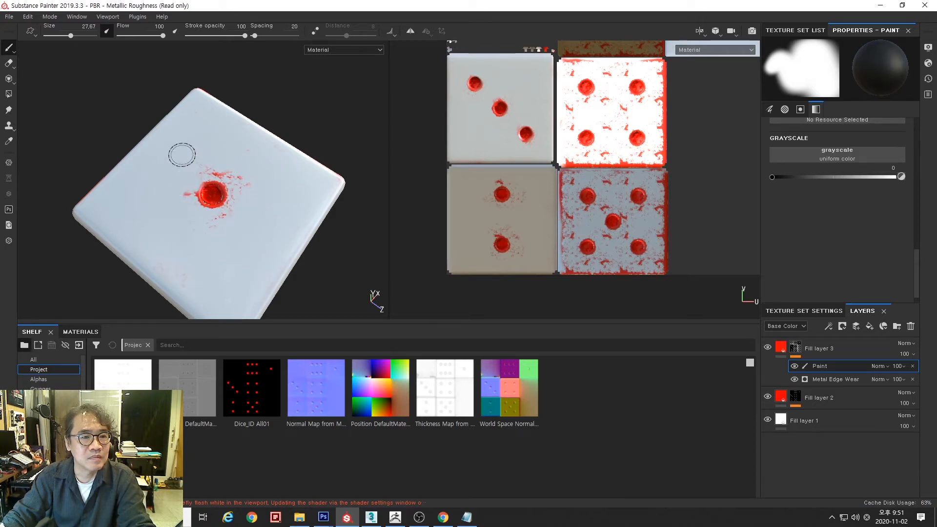
Soften the wear around the pips of the one-dot and two-dot faces using stroke opacity 49 and brush size 48.16
left_click_drag(245, 36, 216, 36)
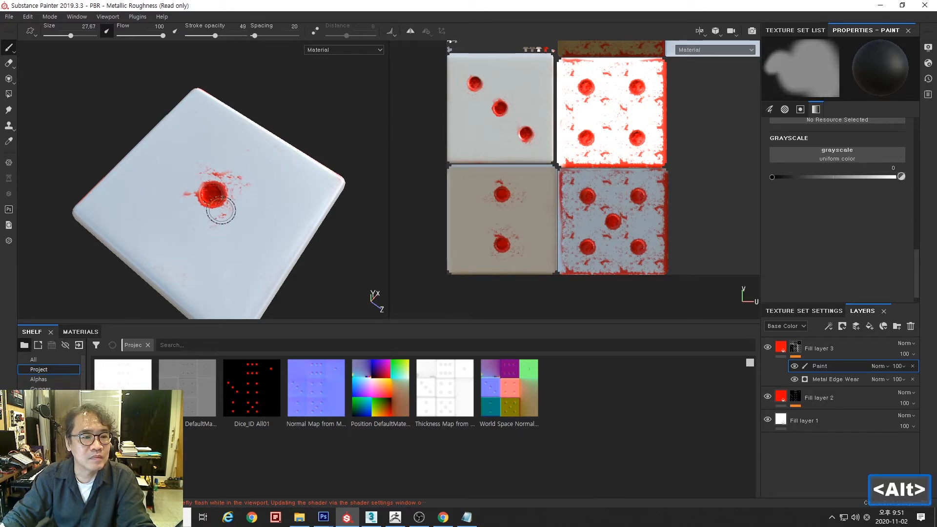
mouse_move(220, 184)
right_mouse_down("ctrl")
mouse_move(210, 203)
mouse_move(228, 159)
right_mouse_up("ctrl")
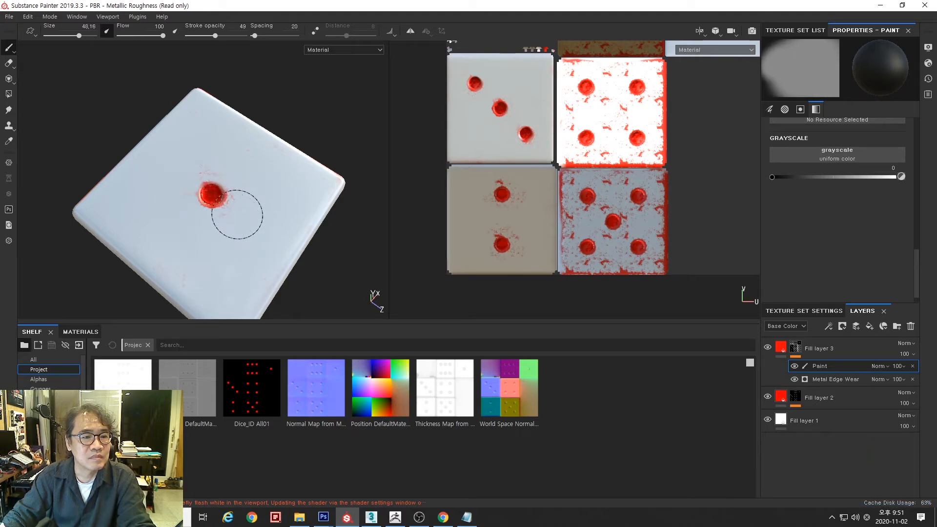
left_click_drag(291, 263, 283, 217, "alt")
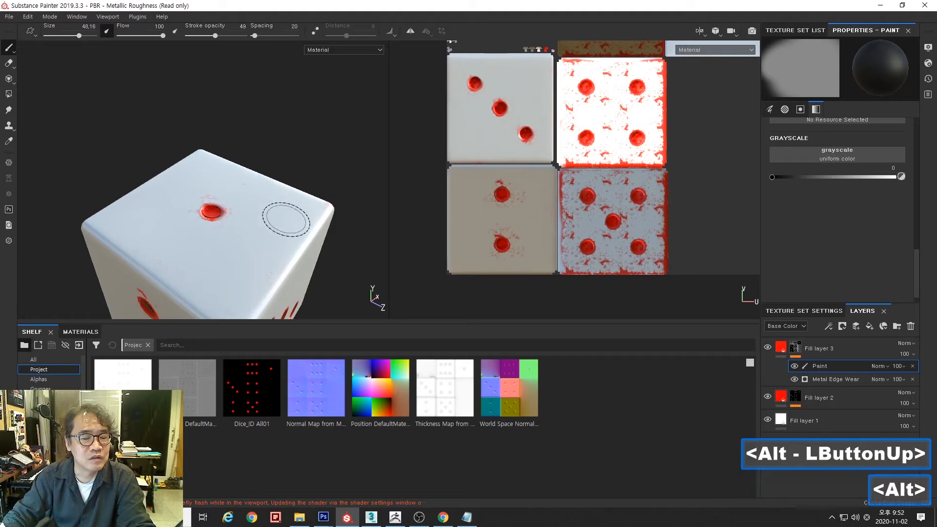
middle_click_drag(282, 216, 192, 163, "alt")
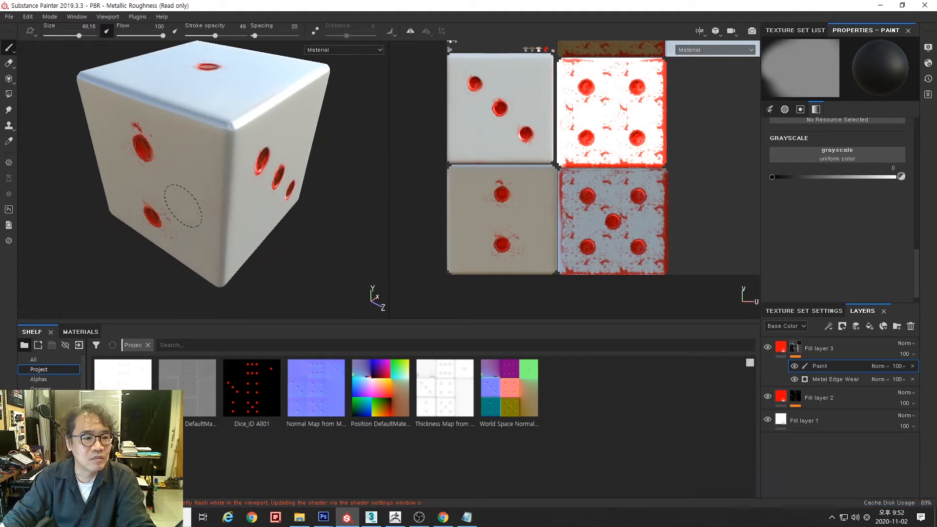
mouse_move(320, 275)
middle_mouse_down("alt")
mouse_move(291, 262)
mouse_move(312, 273)
middle_mouse_up("alt")
mouse_move(312, 274)
left_mouse_down("alt")
mouse_move(295, 274)
mouse_move(324, 268)
left_mouse_up("alt")
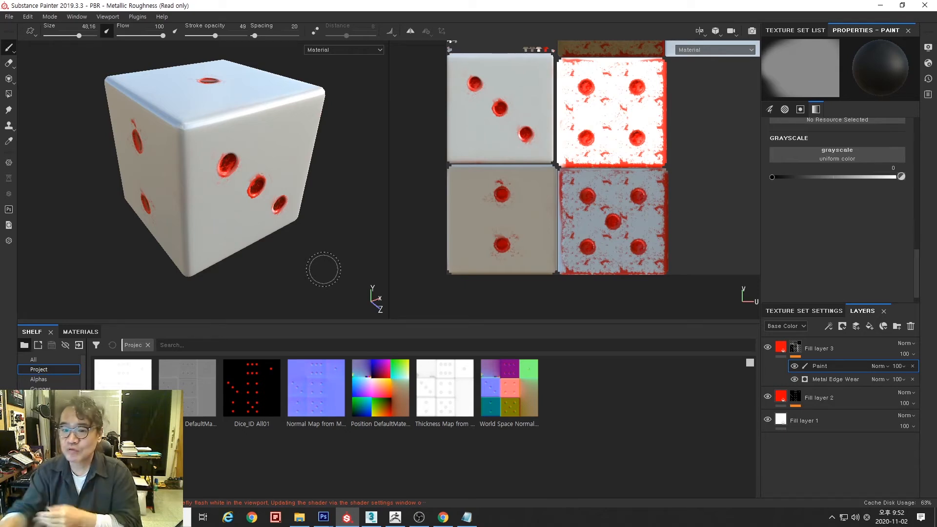
Set Fill layer 3's roughness to 0.0770 and its metallic value to 0.6965
scroll(287, 214, "up", 5)
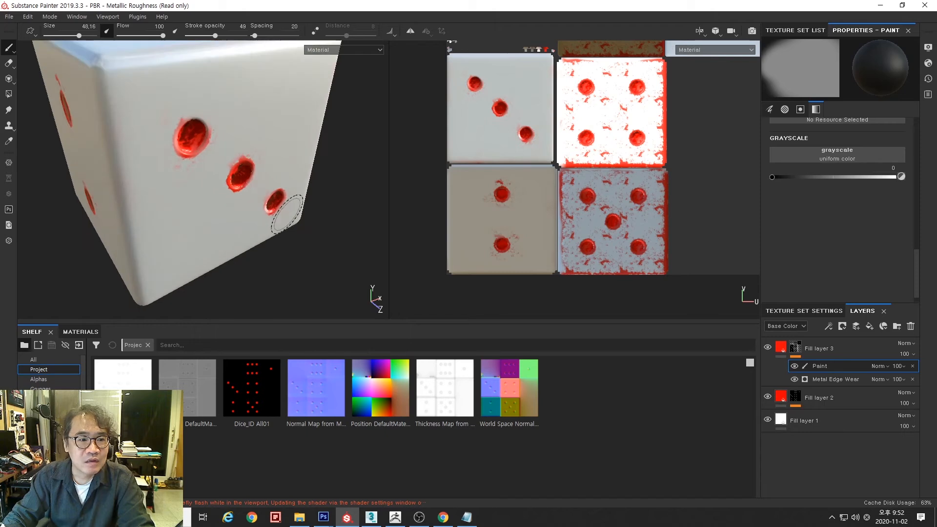
left_click(783, 353)
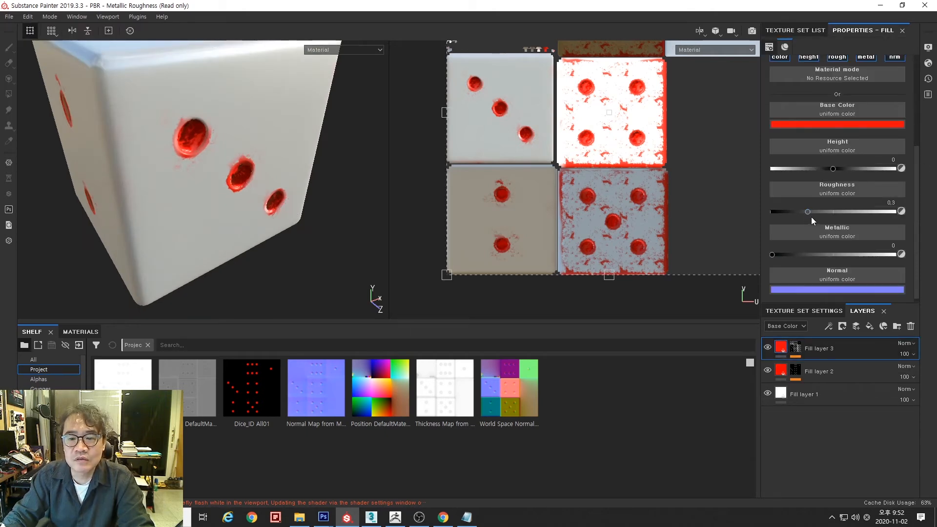
left_click_drag(810, 211, 783, 217)
left_click_drag(771, 255, 859, 258)
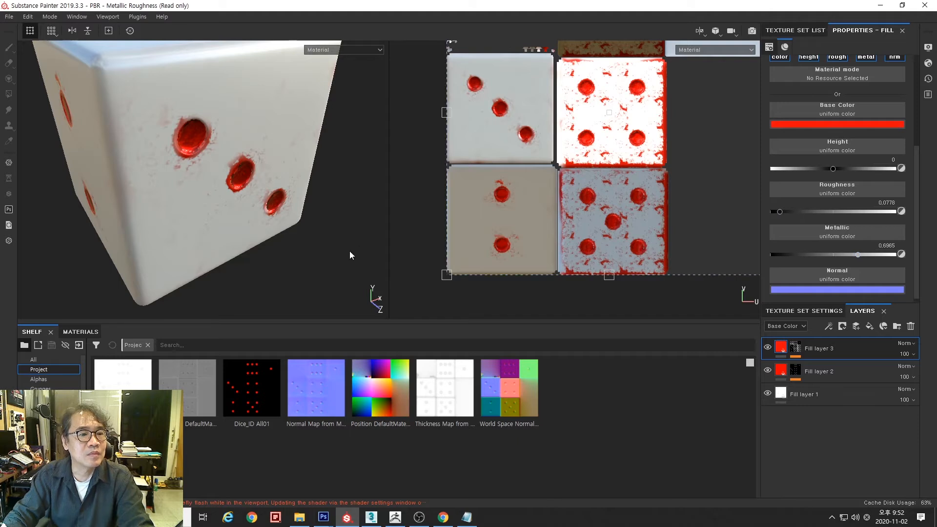
left_click_drag(349, 256, 313, 253, "alt")
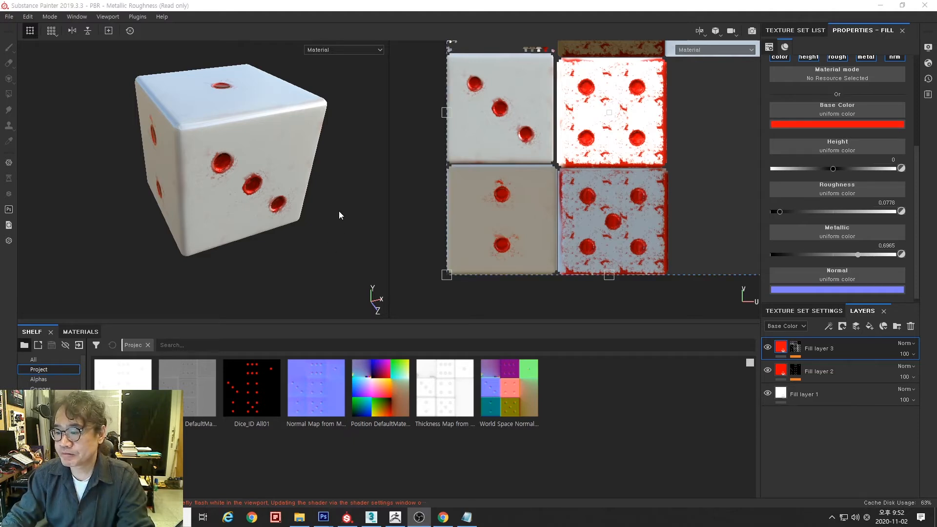
middle_click_drag(155, 165, 106, 237, "alt")
left_click(107, 260, "alt")
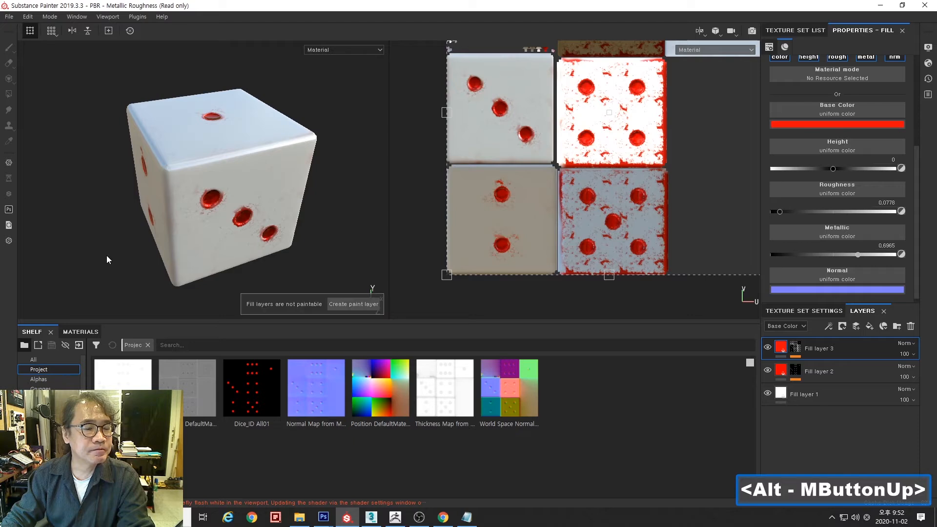
left_click_drag(116, 253, 123, 237, "alt")
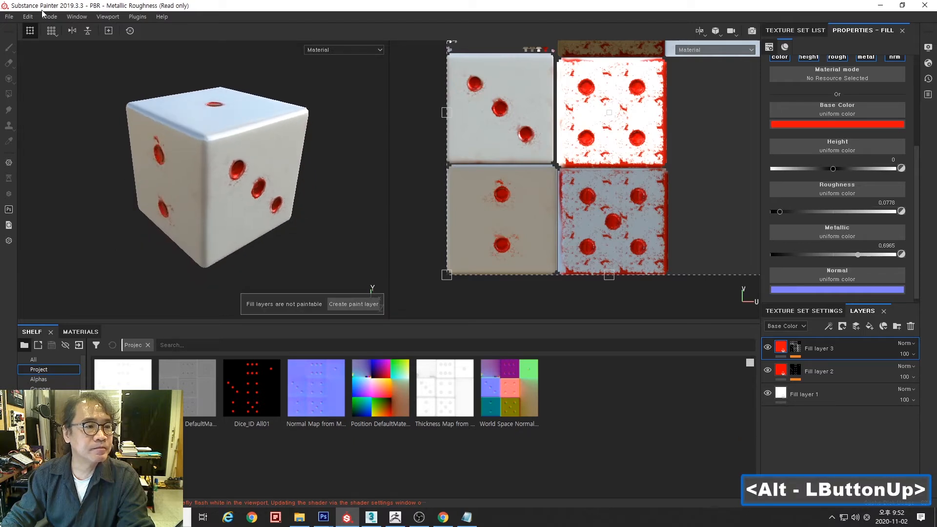
Start saving the project as a new file and choose the Substance Painter folder inside _Tutorials on drive D
left_click(9, 18)
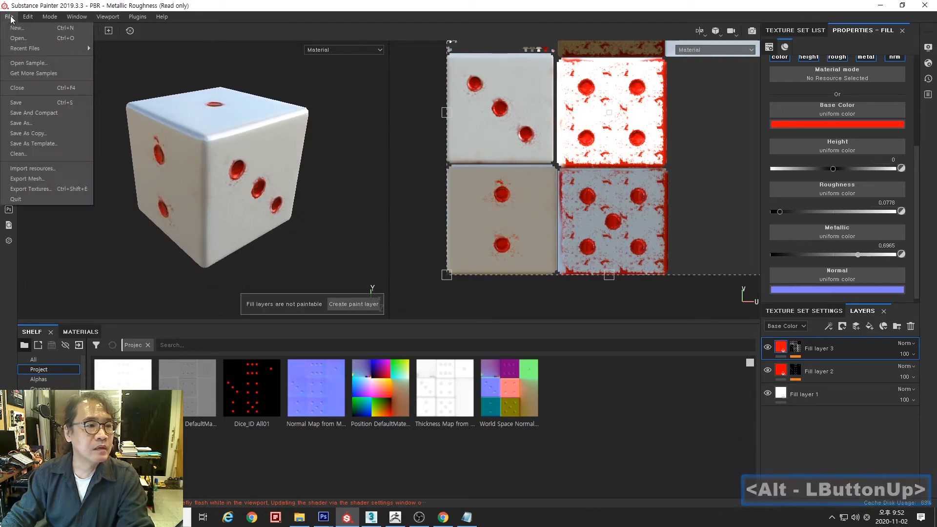
left_click(39, 124)
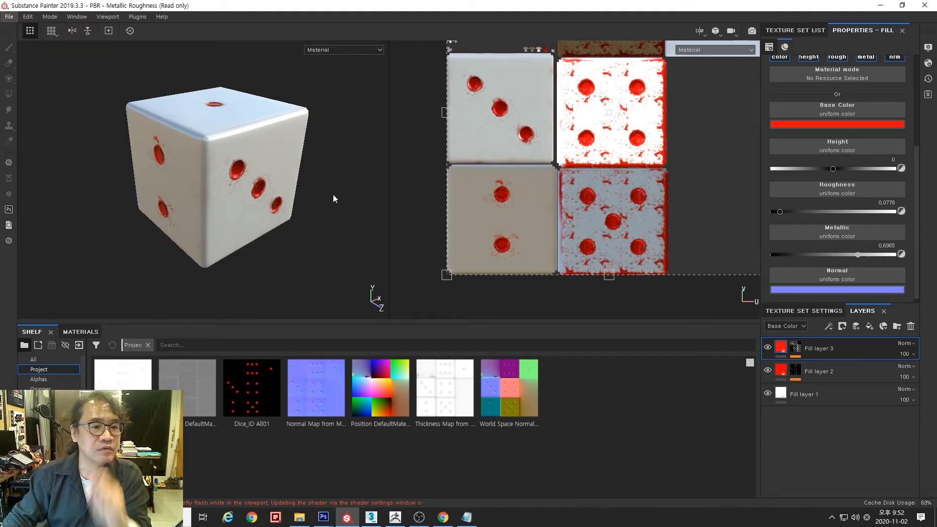
left_click_drag(215, 24, 352, 55)
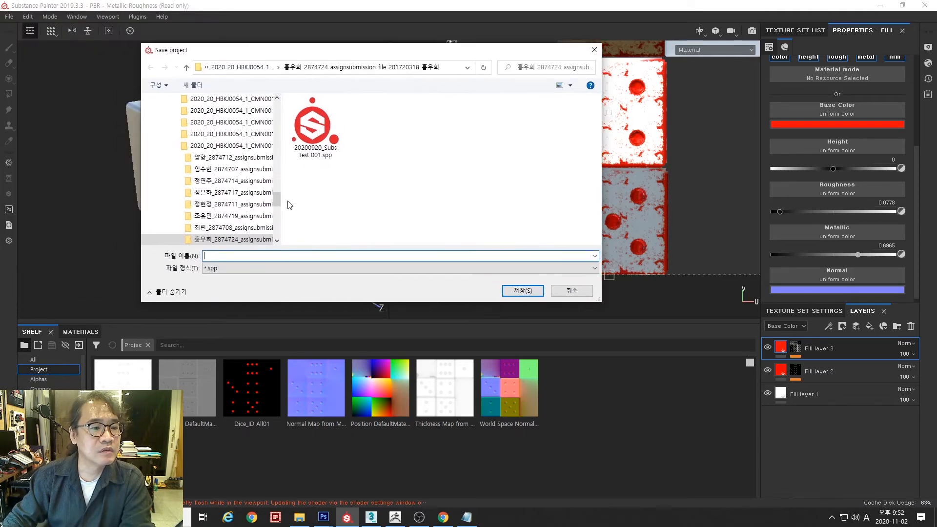
scroll(175, 146, "down", 5)
scroll(179, 156, "up", 10)
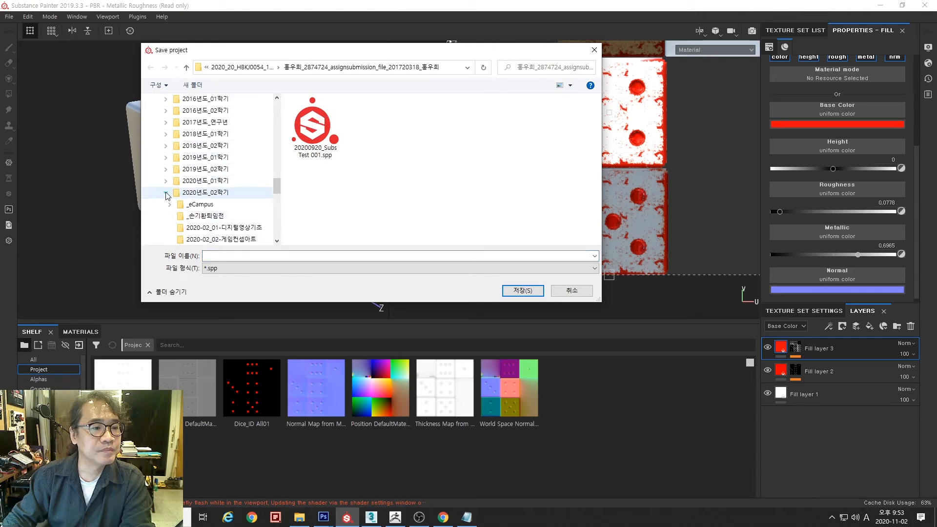
left_click(162, 111)
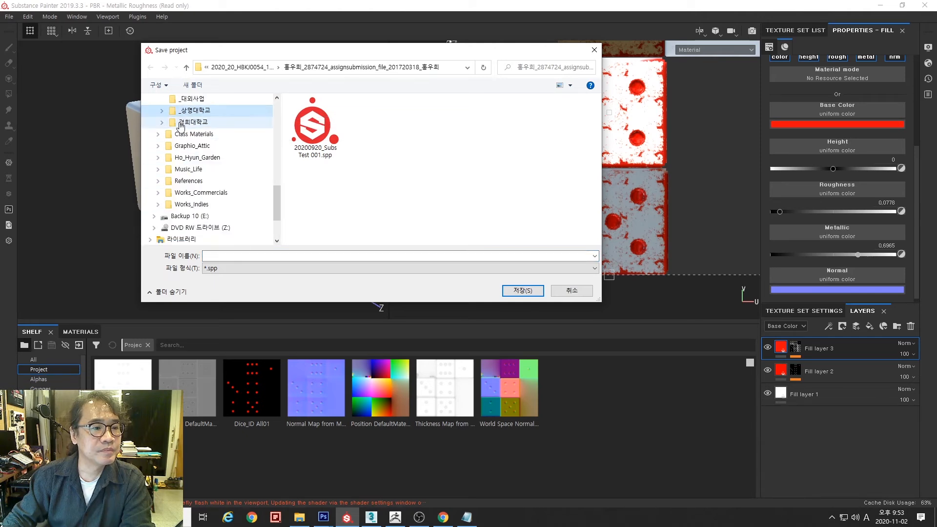
scroll(198, 158, "up", 3)
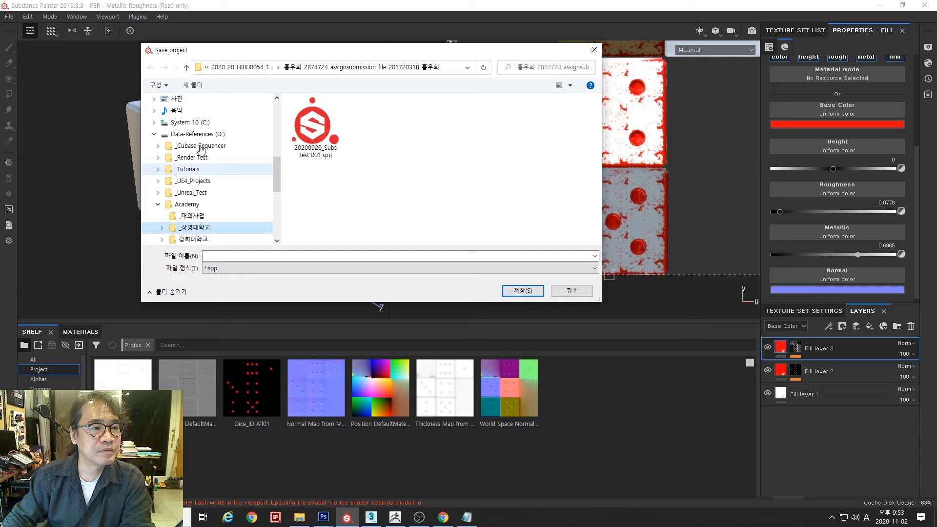
left_click(158, 205)
left_click(186, 170)
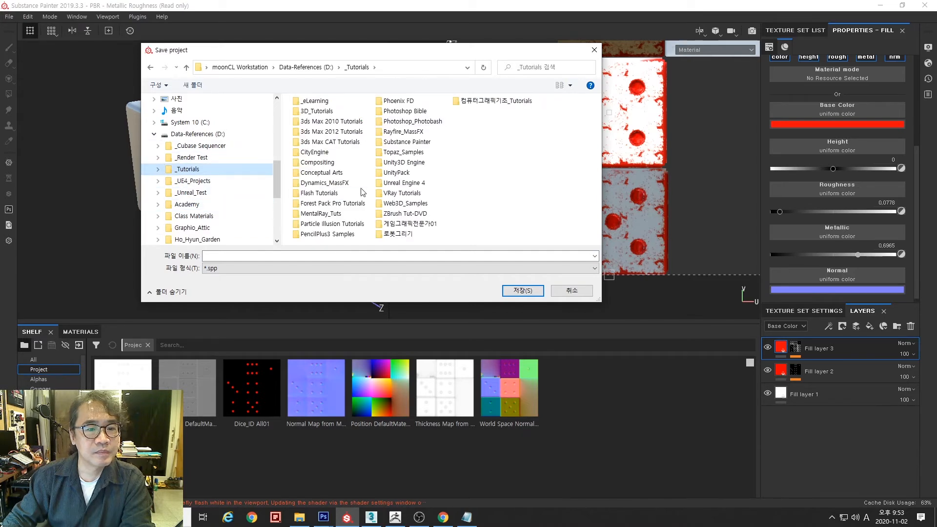
double_click(402, 143)
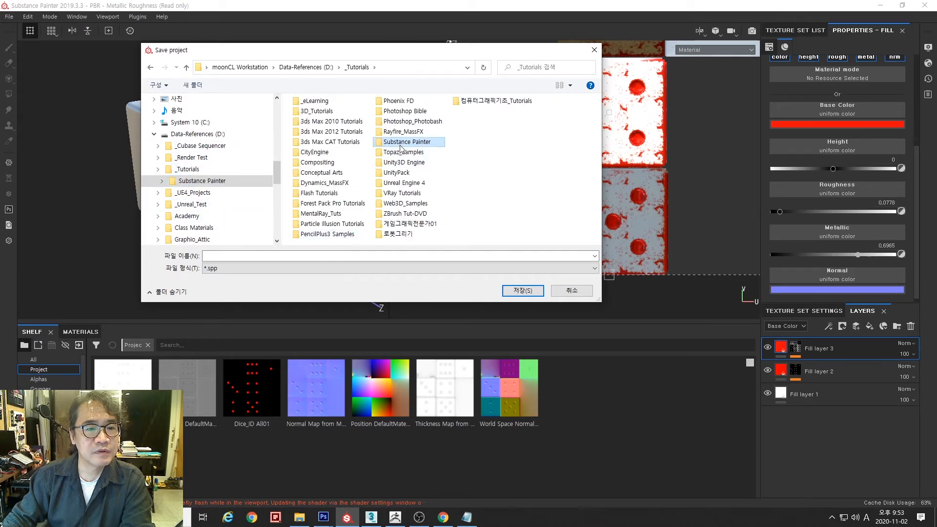
Name the project file 20201101_Dice_Tut01 and save it
left_click(288, 254)
type("20")
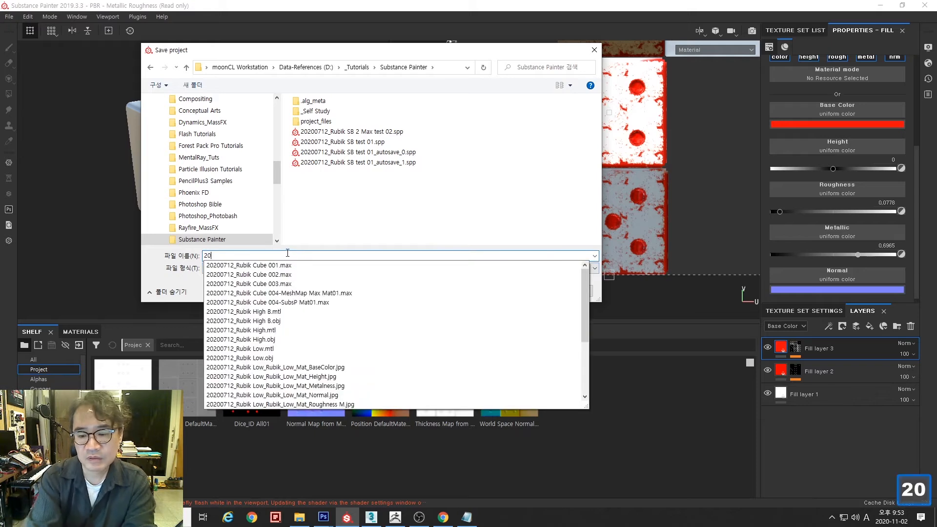
type("201101_")
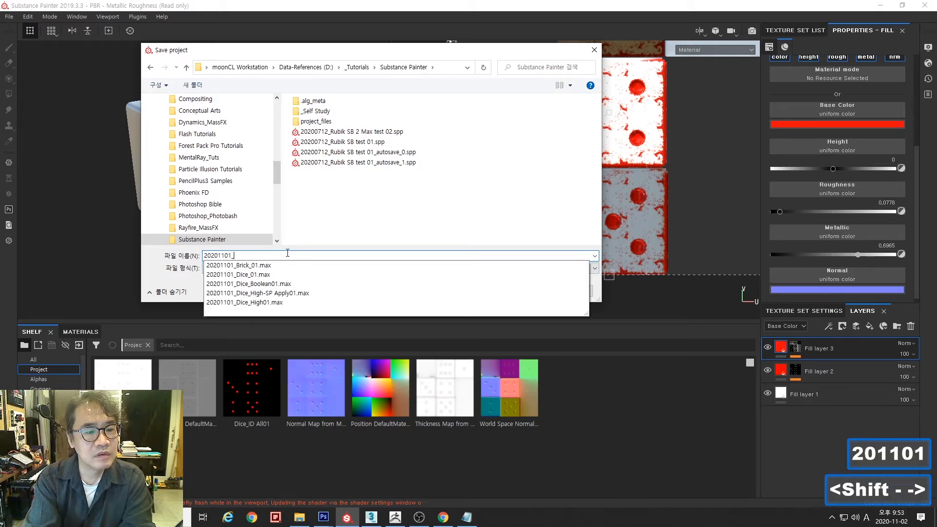
type("Dice_Tut")
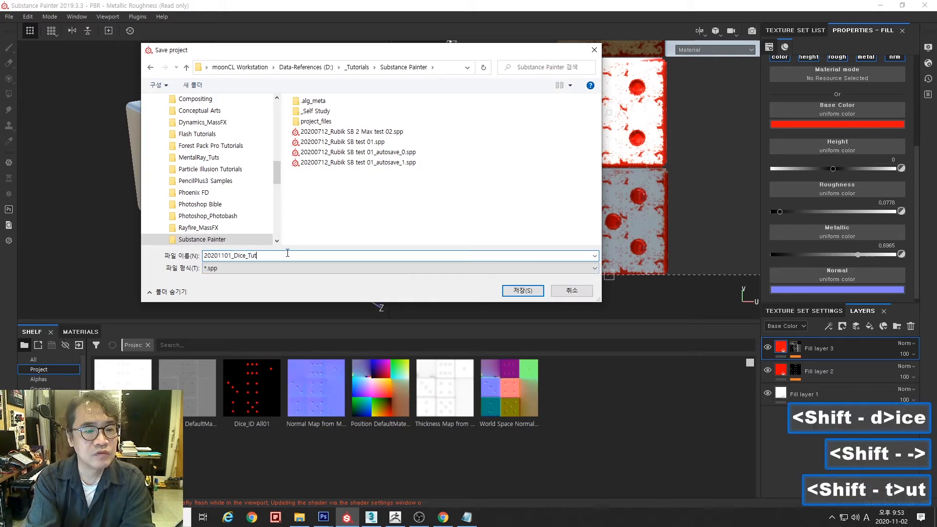
type("01")
key("BackSpace")
key("Return")
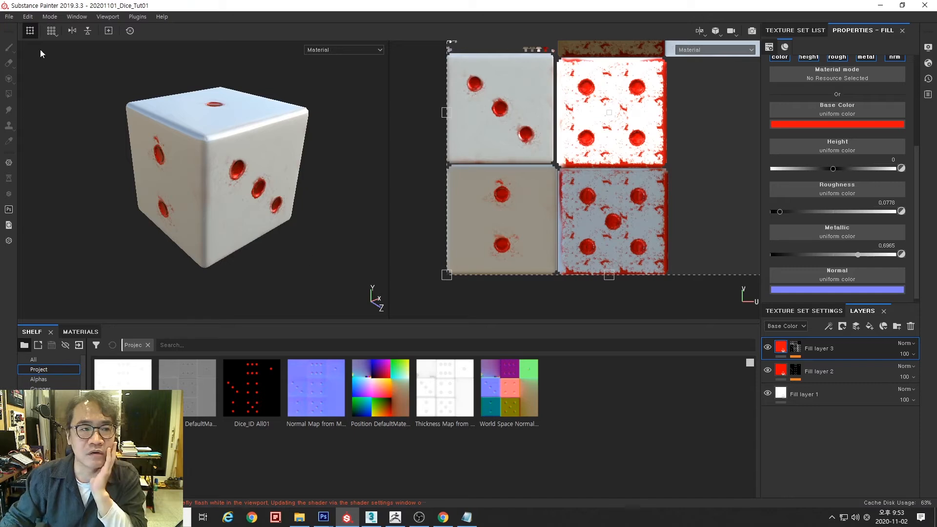
Open the texture export settings and choose the Arnold 5 (AiStandard) configuration
left_click(9, 17)
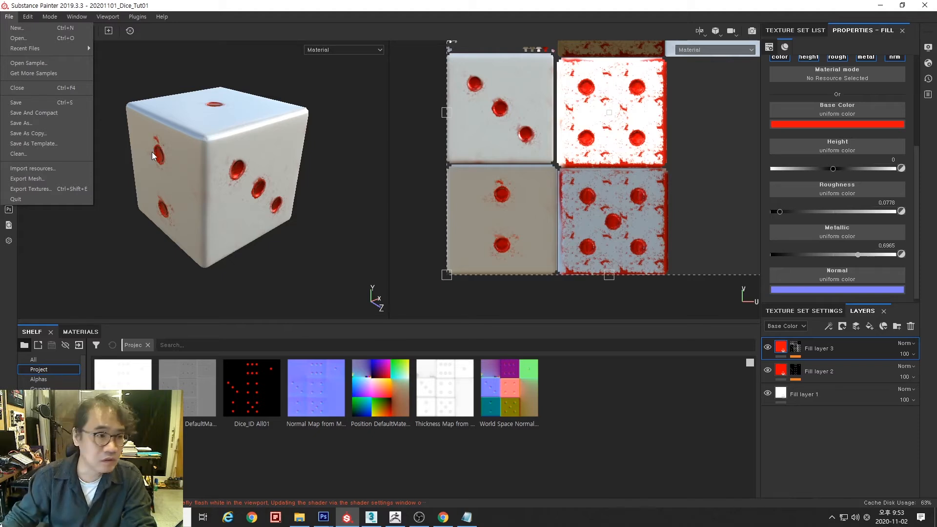
left_click(44, 190)
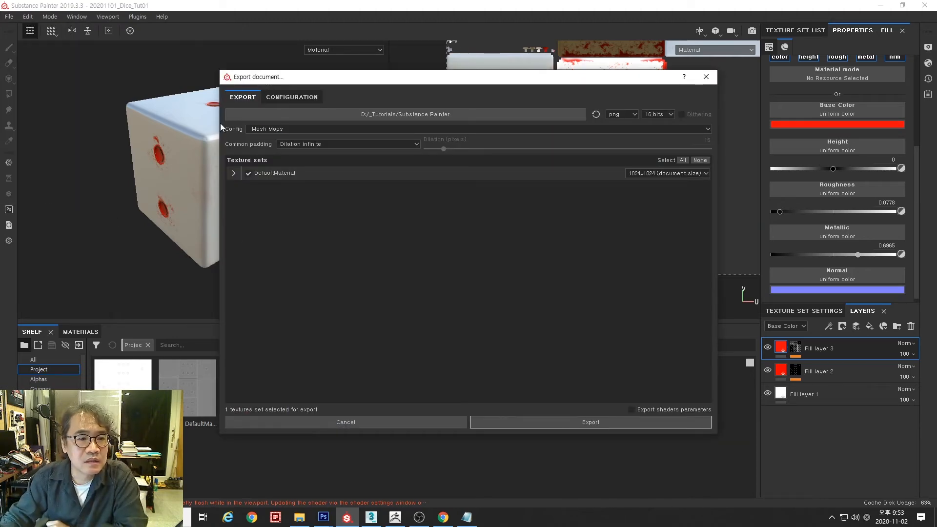
left_click(427, 131)
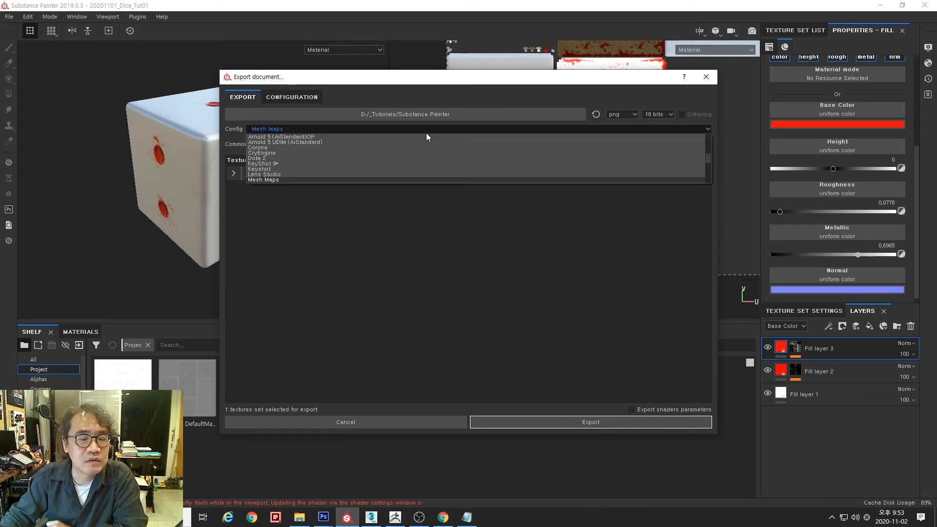
scroll(436, 155, "down", 4)
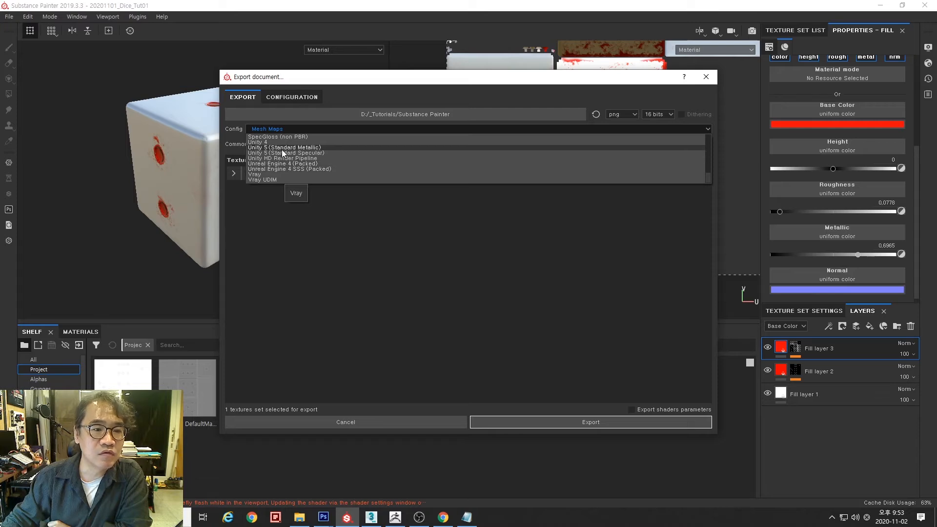
scroll(282, 151, "up", 5)
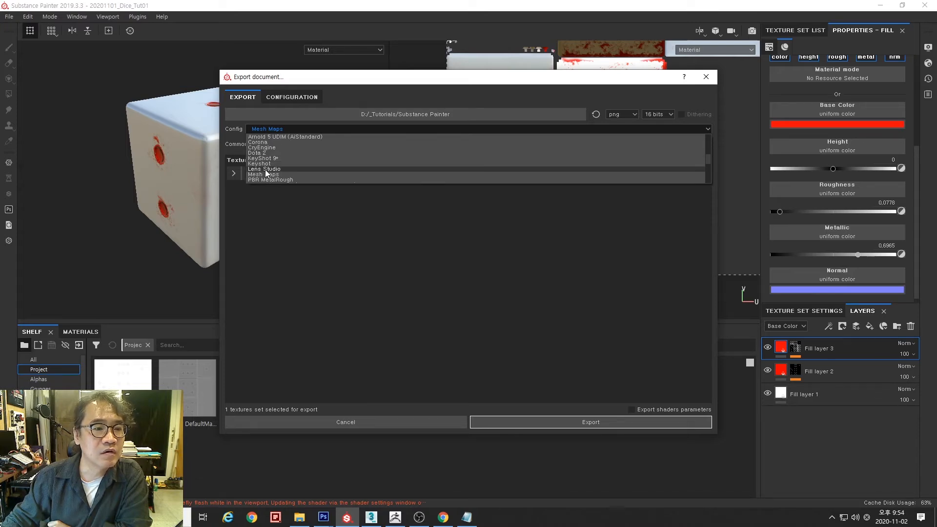
scroll(269, 165, "up", 2)
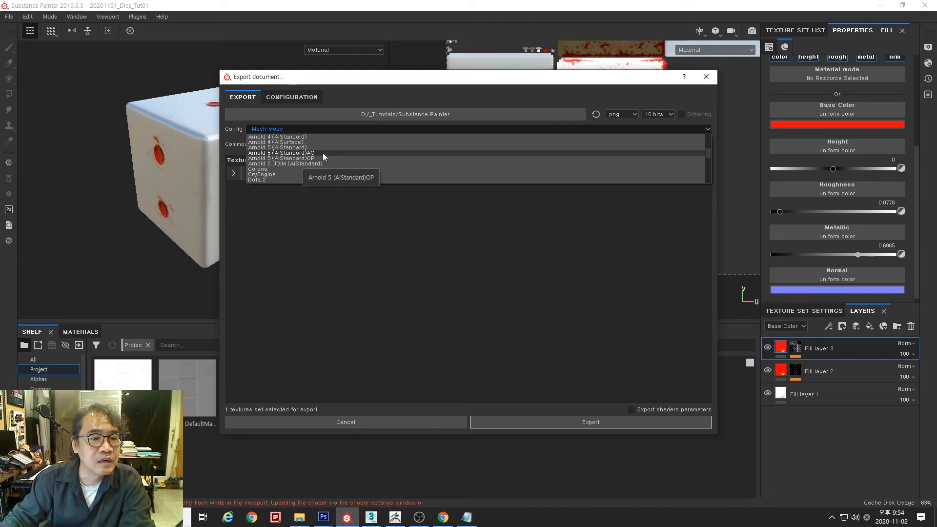
left_click(294, 152)
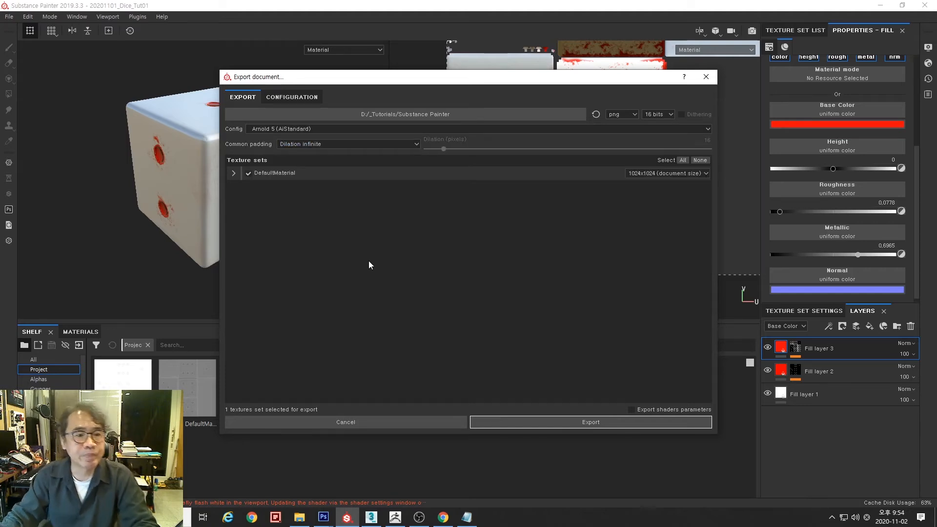
Review DefaultMaterial's export maps and options, and export them as 16-bit png at 1024x1024 to D:/_Tutorials/Substance Painter
left_click(234, 174)
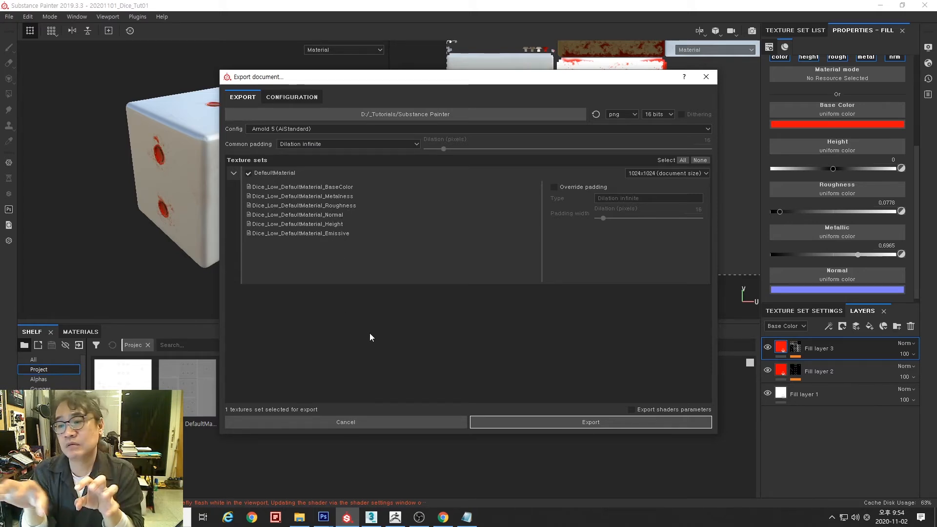
left_click(706, 174)
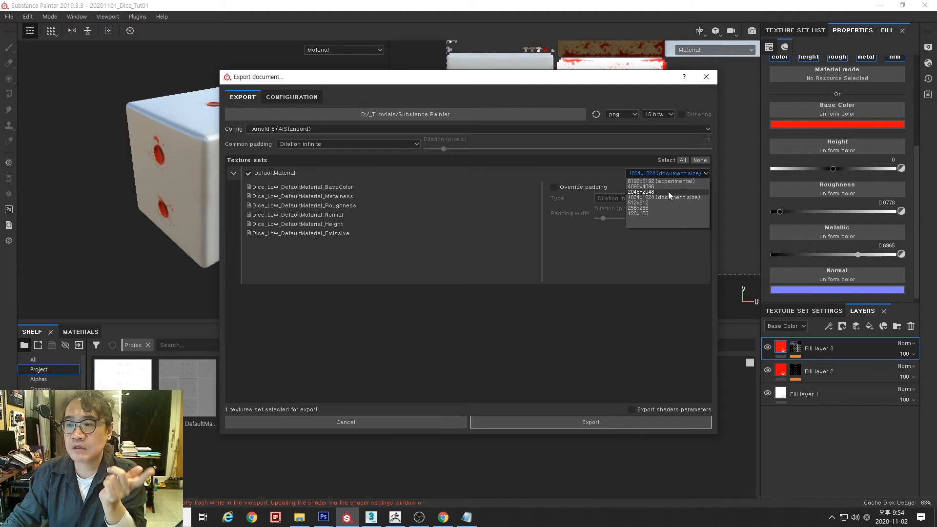
left_click(630, 344)
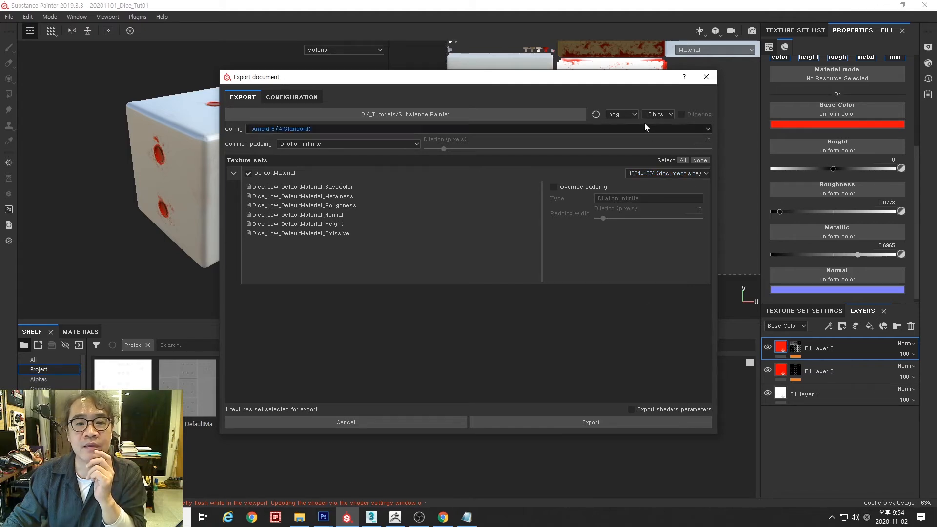
left_click(629, 116)
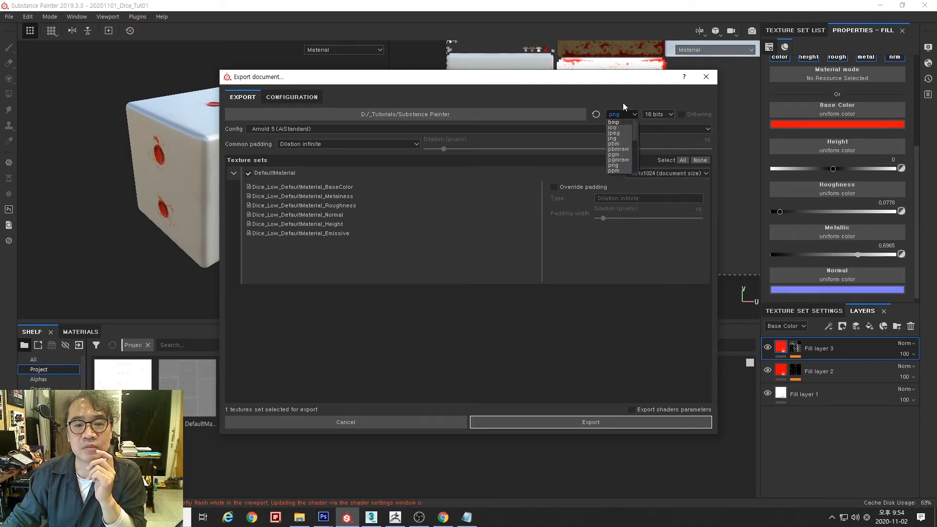
left_click(625, 95)
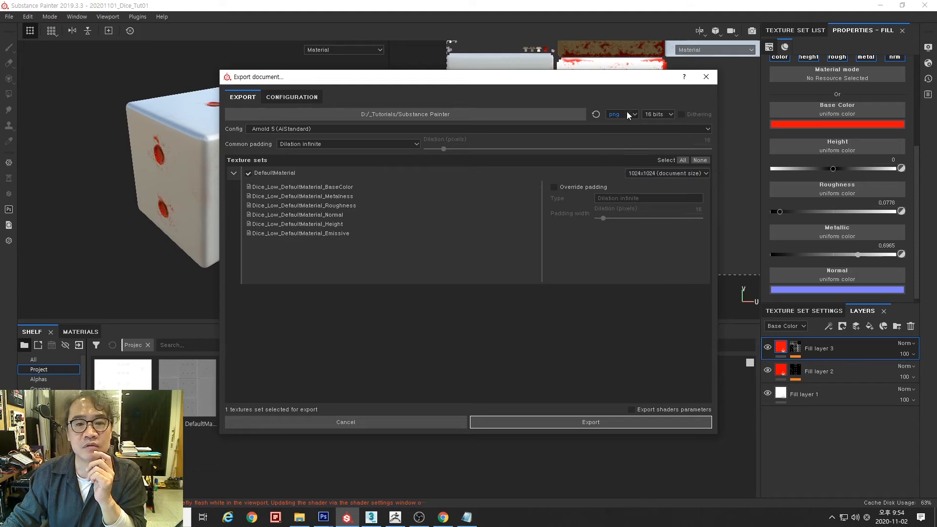
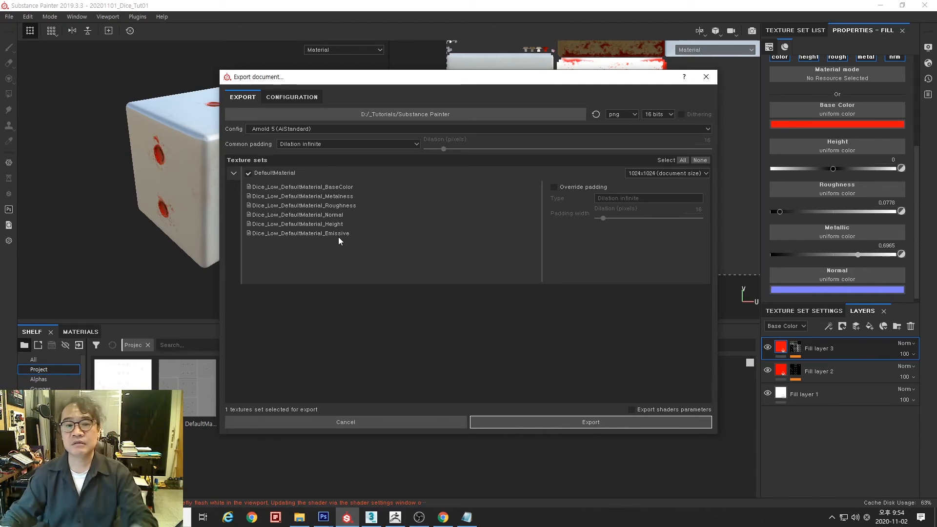
left_click(406, 118)
left_click(678, 84)
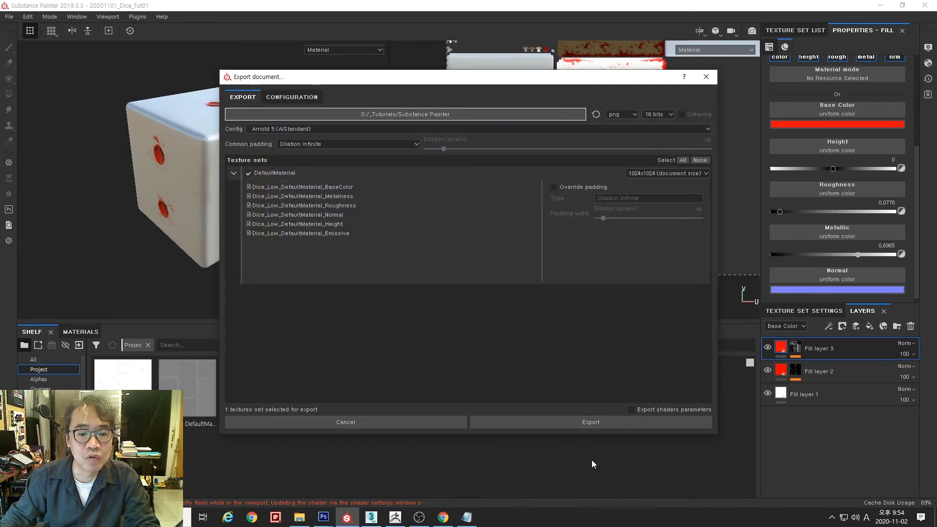
left_click(603, 427)
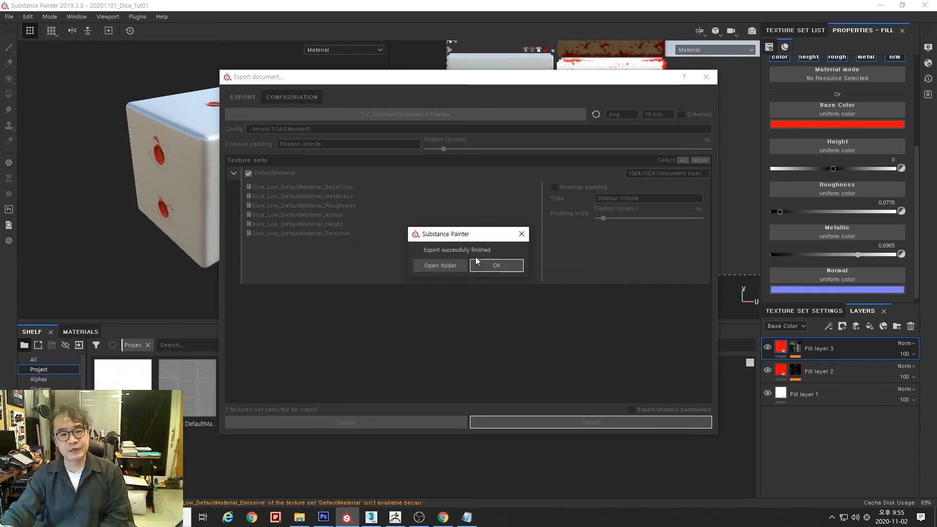
left_click(477, 263)
Switch to 3ds Max, hide the Dice_High object and show Dice_Low instead
left_click(377, 516)
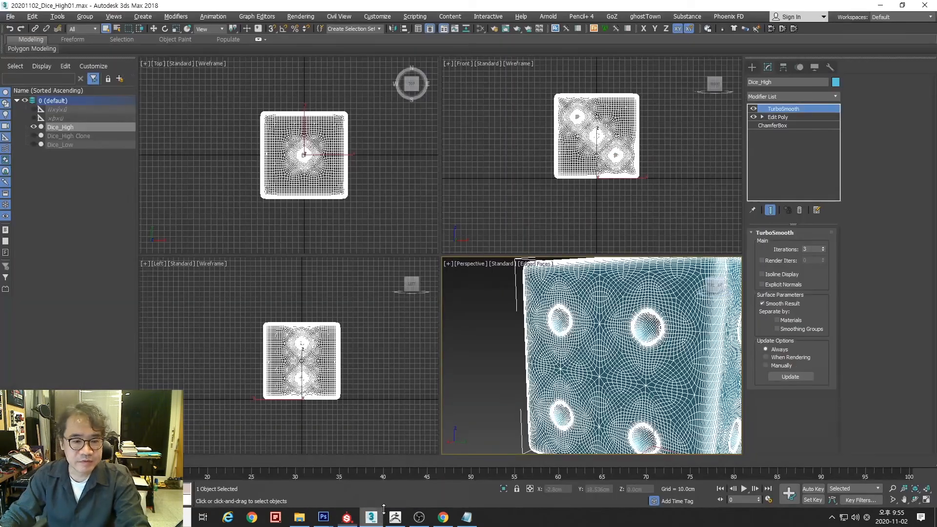
middle_click_drag(645, 313, 281, 115, "alt")
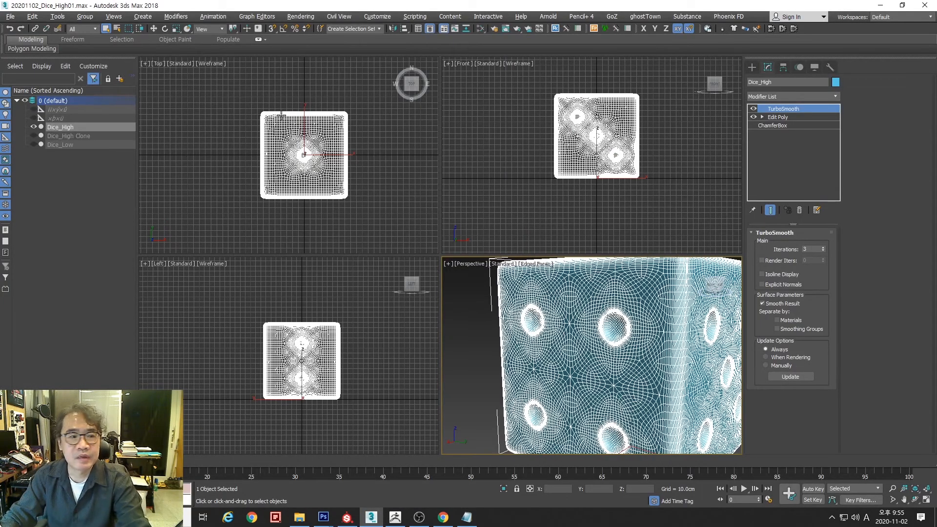
left_click(34, 127)
left_click(33, 144)
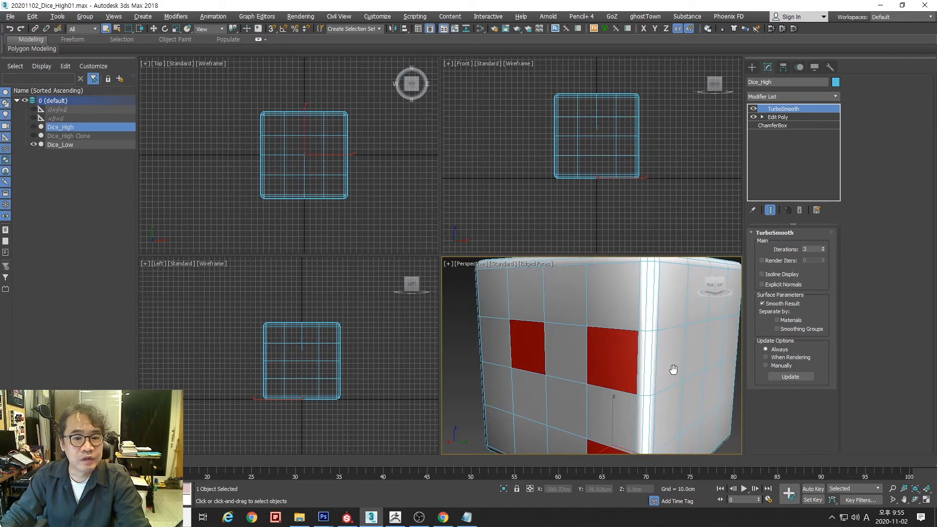
middle_click_drag(674, 369, 665, 370)
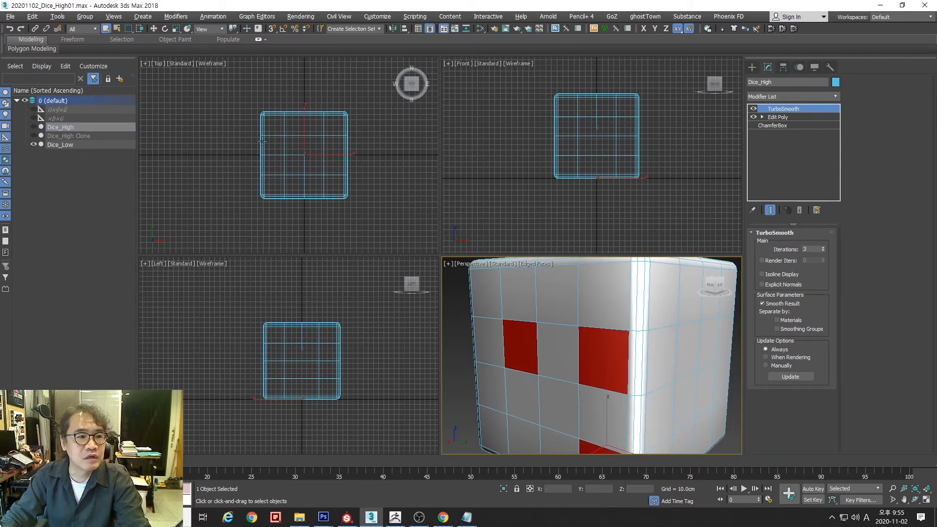
Delete the Edit Poly modifier from Dice_Low's stack, accepting the topology dependency of Unwrap UVW
left_click(84, 146)
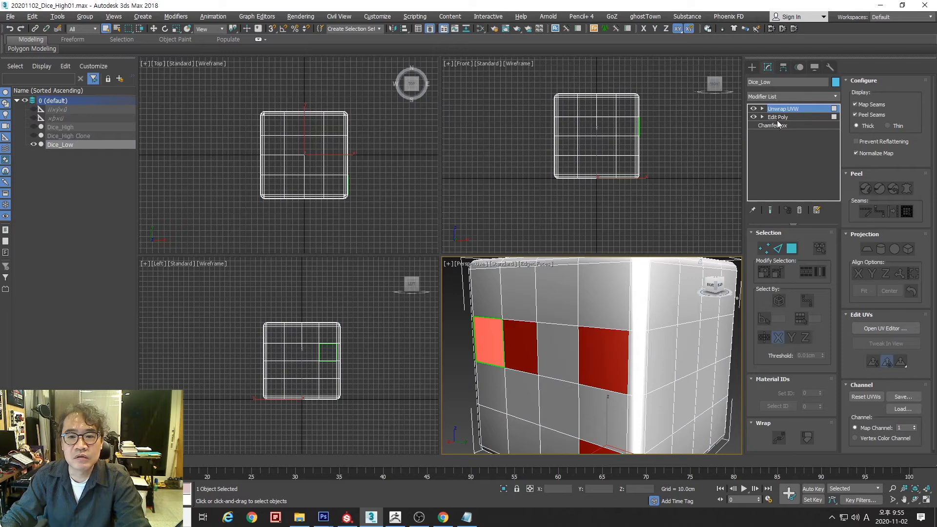
left_click(777, 118)
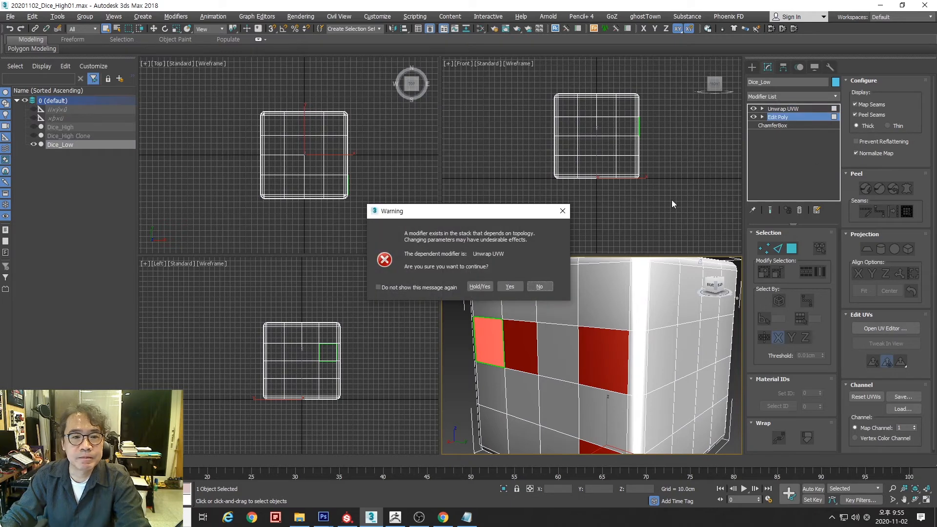
left_click(510, 287)
left_click(799, 211)
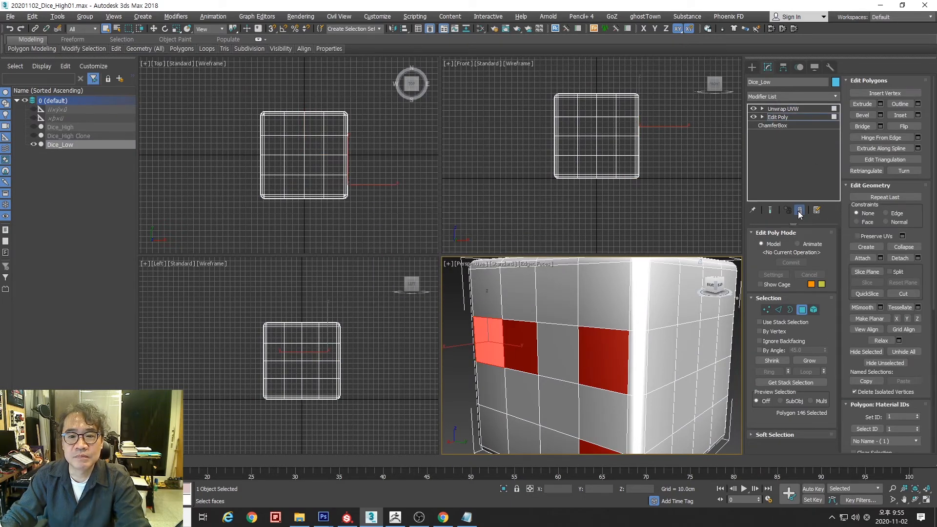
key("ctrl+shift+z")
key("alt+z")
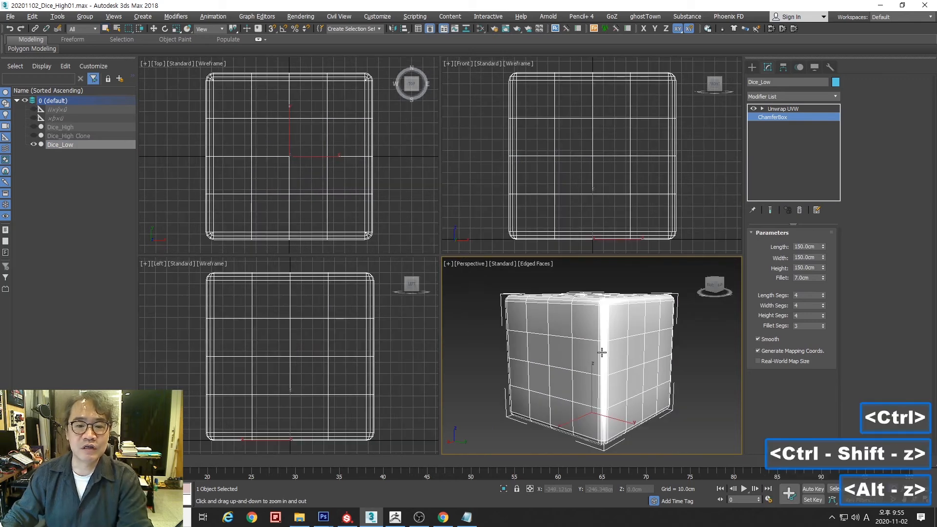
left_click_drag(608, 356, 609, 364)
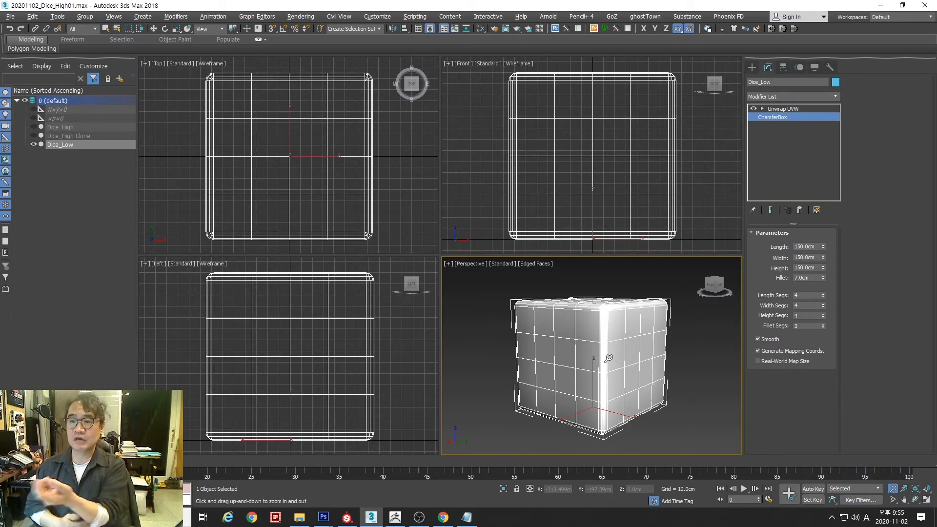
middle_click_drag(612, 333, 605, 349, "alt")
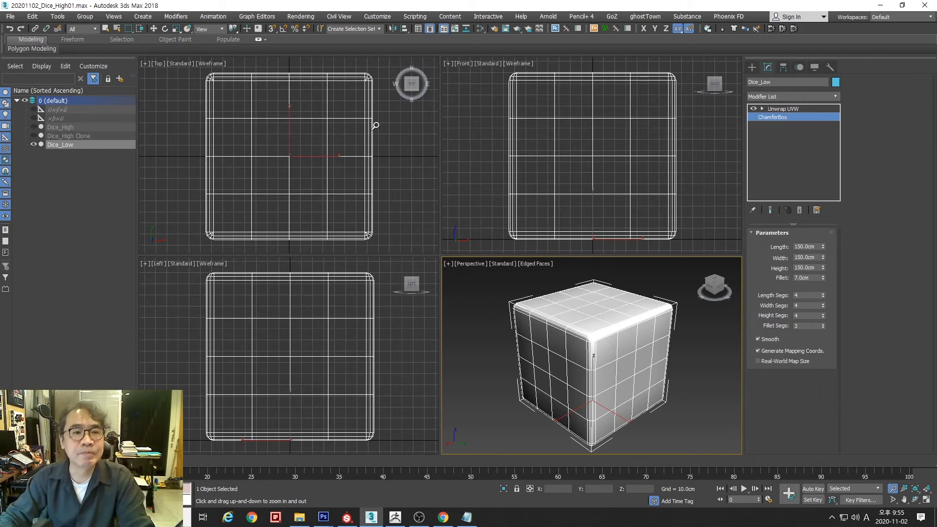
Open the Slate Material Editor and add an Arnold Standard Surface material in the empty area beside the Multi/Sub-Object node
left_click(484, 28)
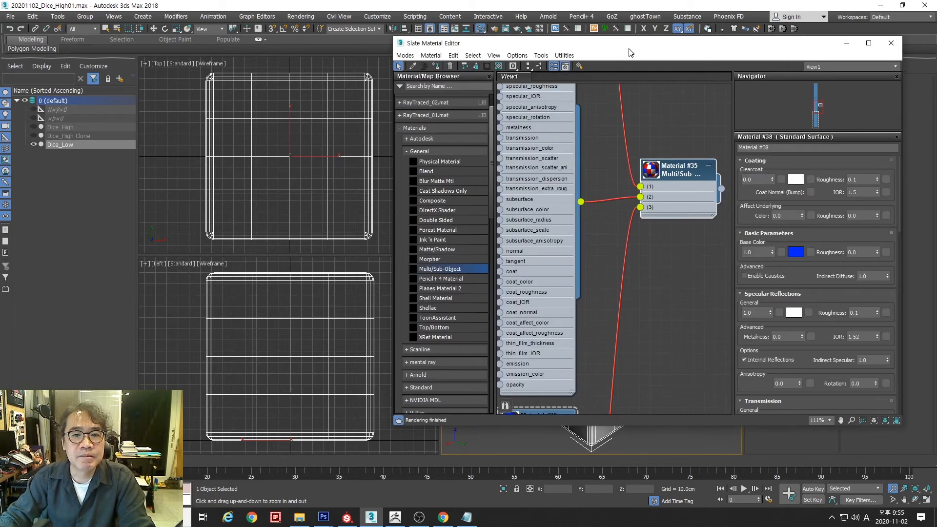
scroll(618, 239, "down", 3)
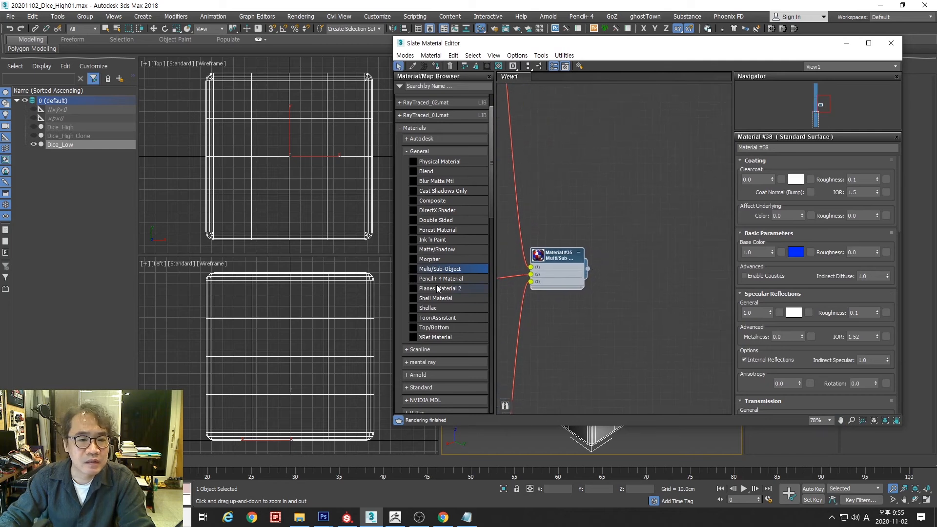
middle_click_drag(587, 244, 559, 220)
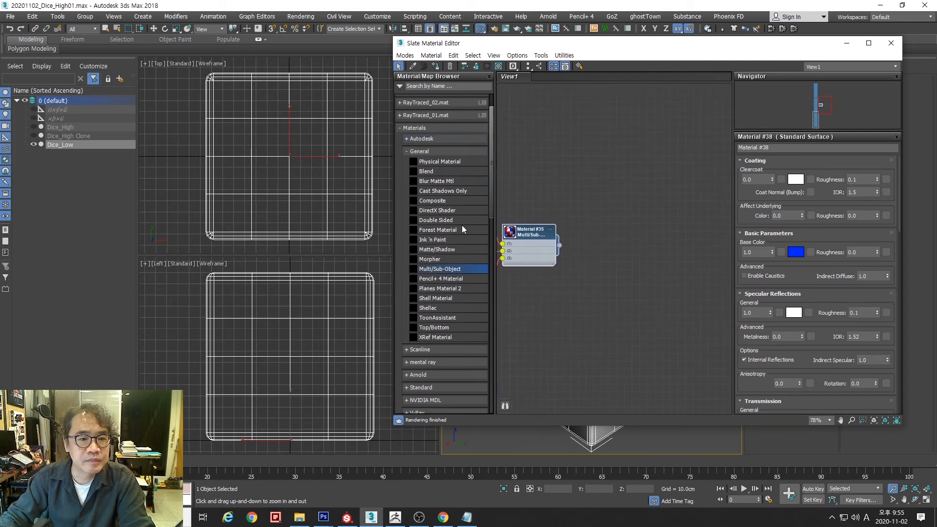
left_click(408, 152)
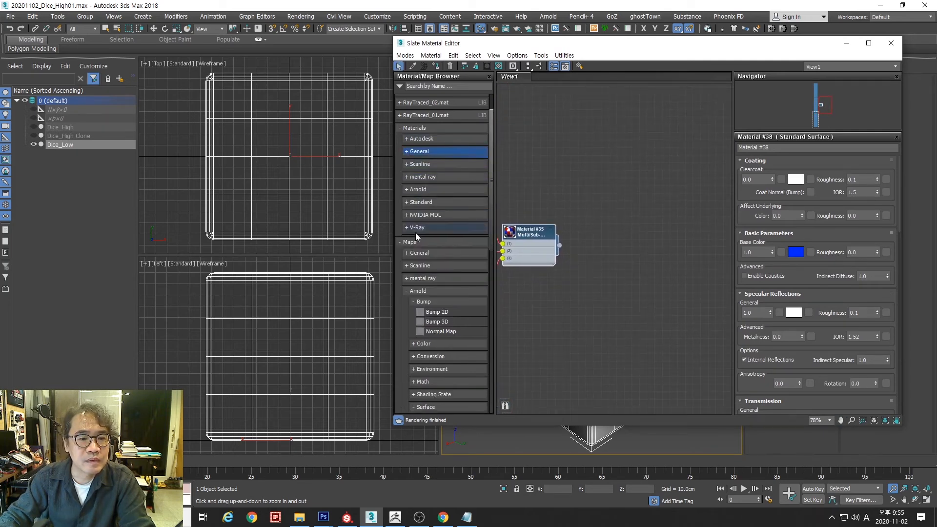
left_click(407, 189)
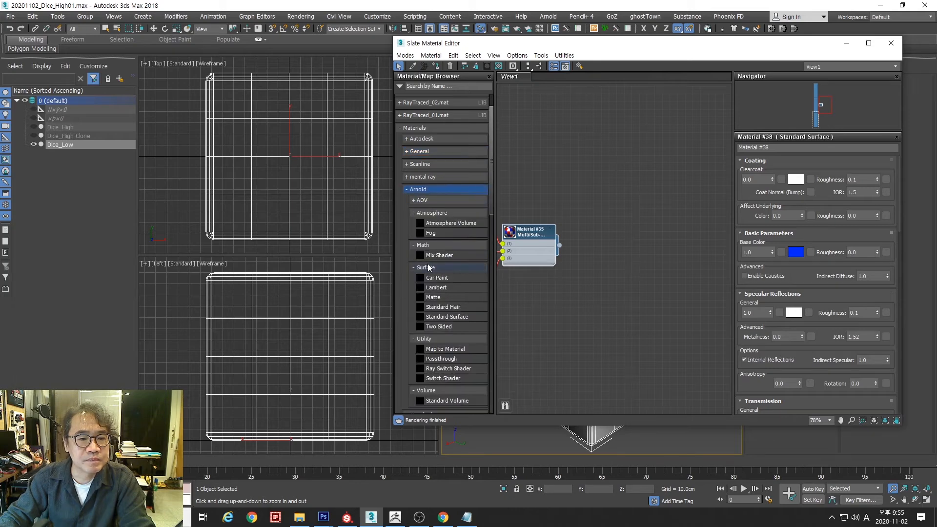
left_click_drag(675, 229, 674, 231)
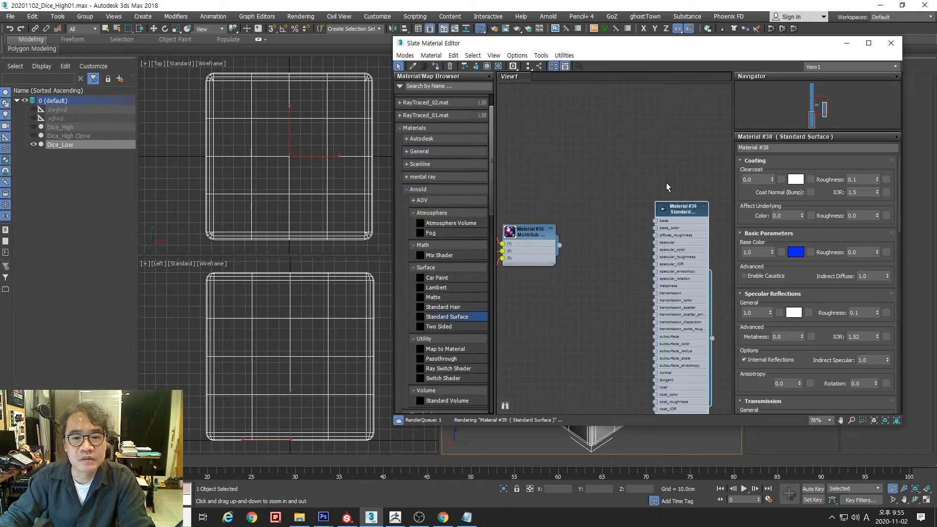
middle_click_drag(675, 258, 625, 139)
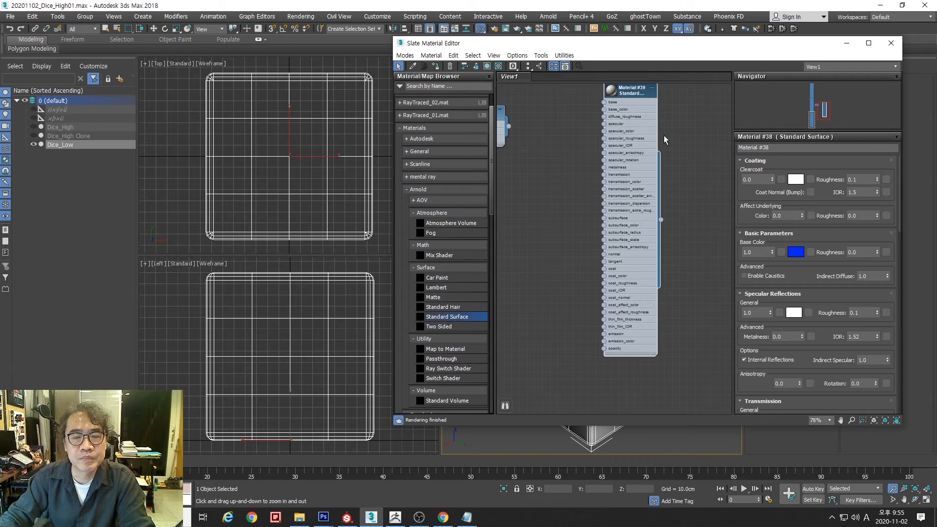
scroll(679, 139, "up", 3)
middle_click_drag(688, 164, 726, 230)
Add a general Bitmap map node without an image next to the new Standard Surface material
left_click(407, 189)
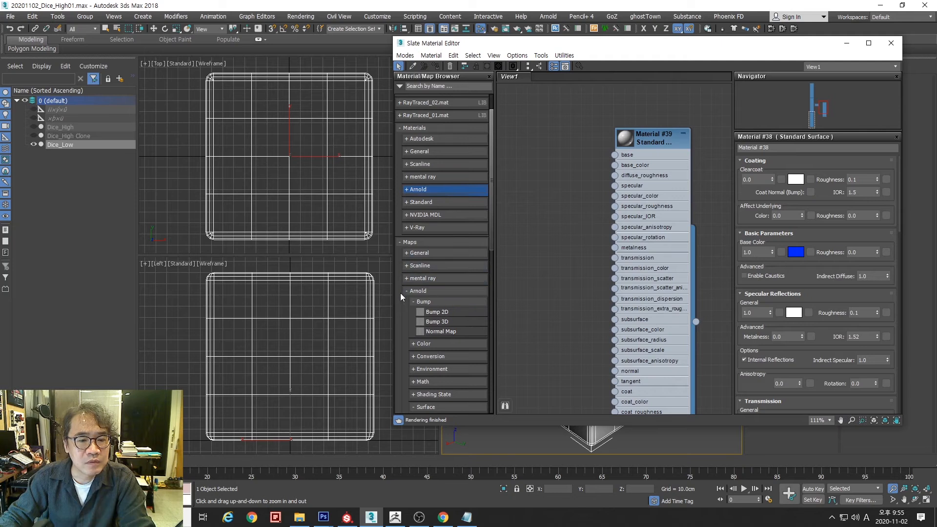
left_click(413, 302)
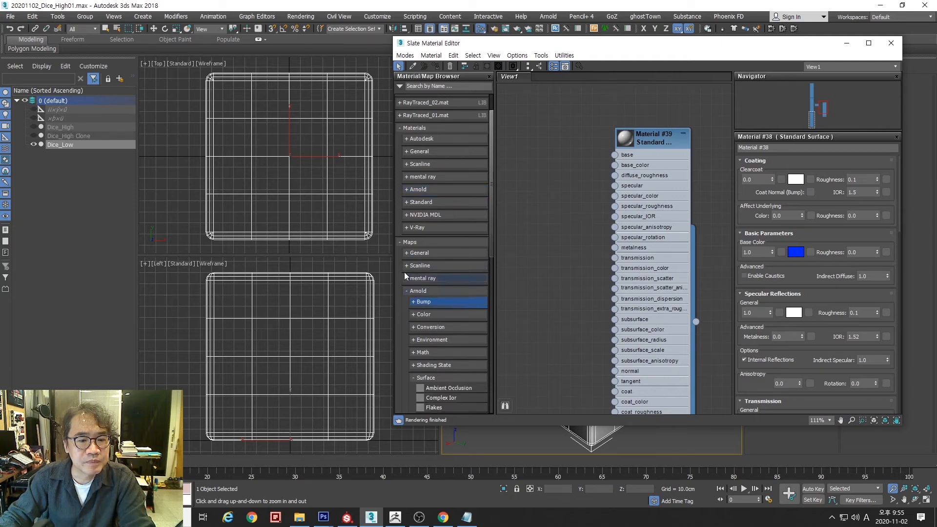
left_click(405, 253)
left_click_drag(542, 223, 552, 136)
left_click(720, 104)
middle_click_drag(553, 230, 599, 240)
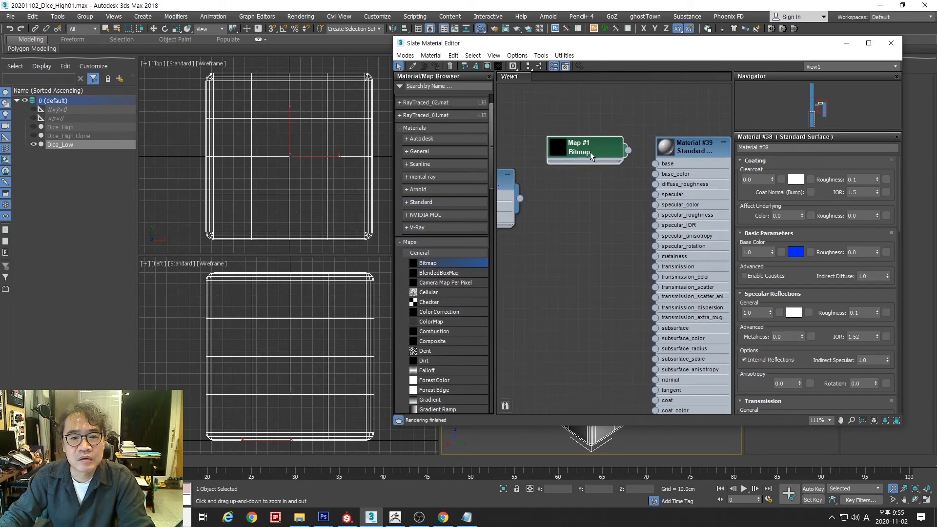
Connect the empty Bitmap node to the Standard Surface material's base_color and load Dice_Low_DefaultMaterial_BaseColor.png into it
left_click_drag(590, 151, 580, 152)
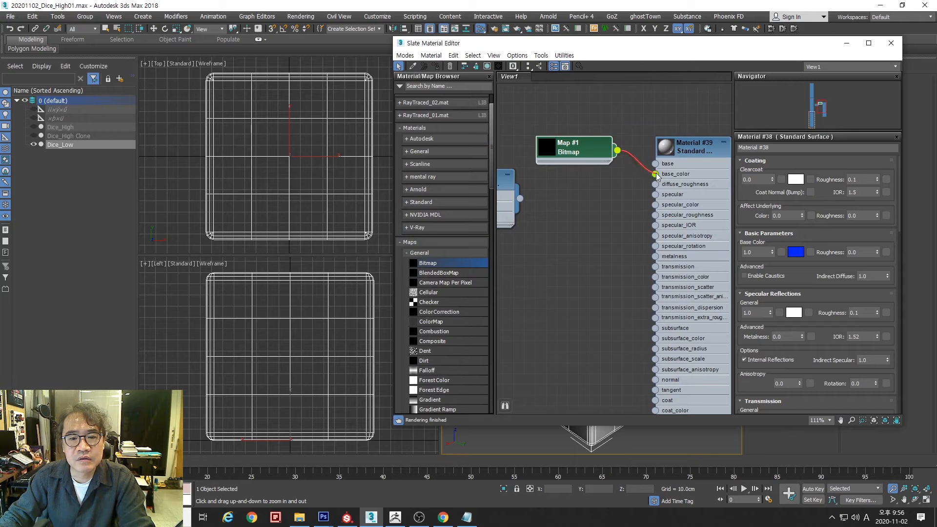
left_click_drag(657, 177, 655, 174)
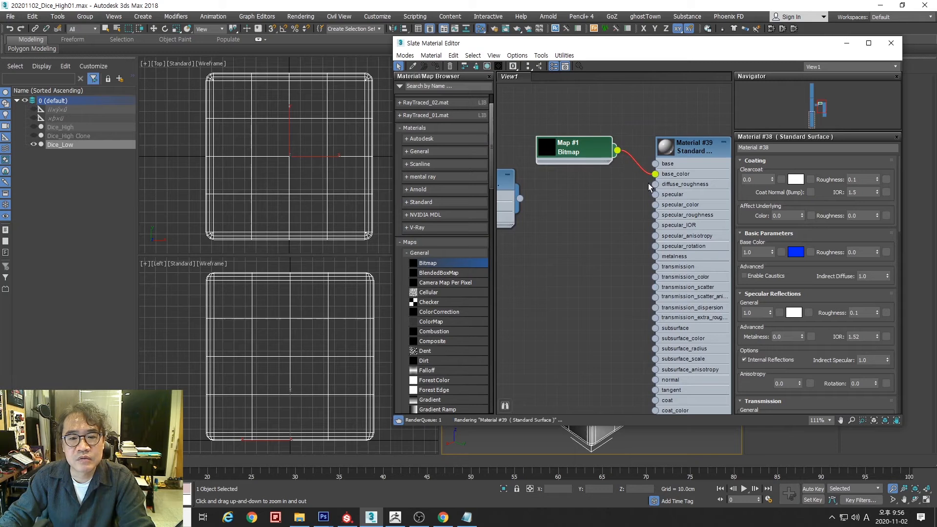
double_click(583, 149)
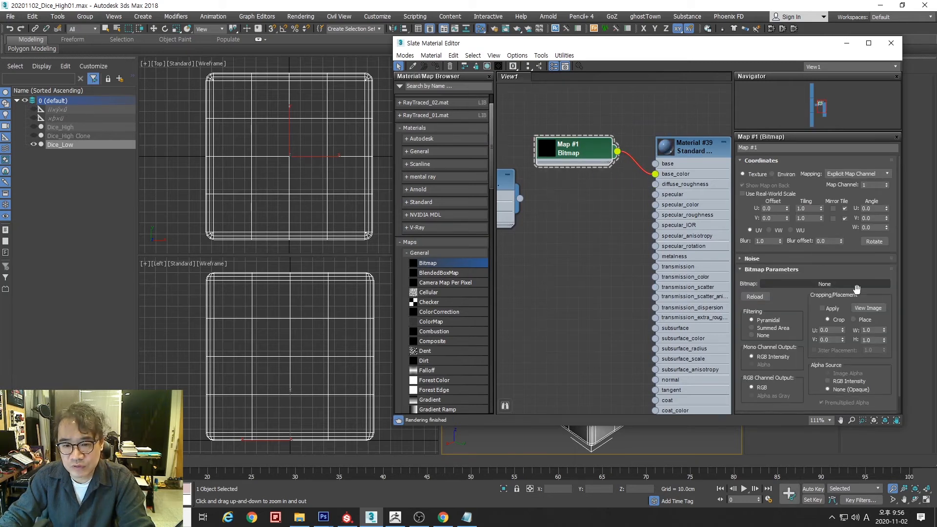
left_click(808, 285)
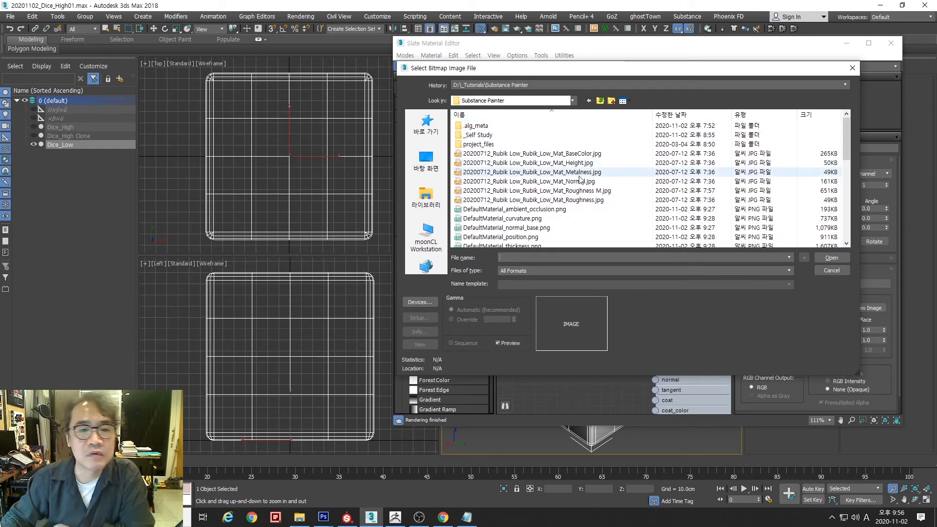
scroll(511, 199, "down", 4)
scroll(510, 200, "down", 2)
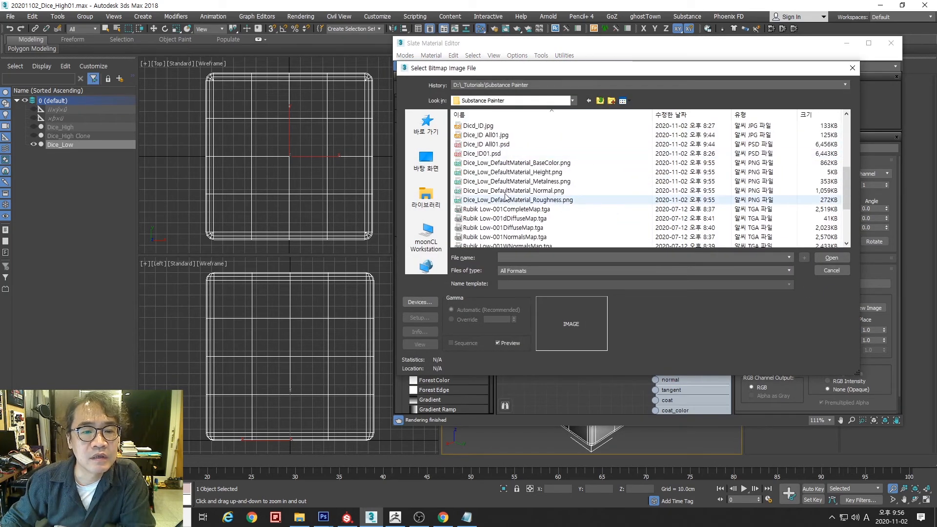
left_click(521, 163)
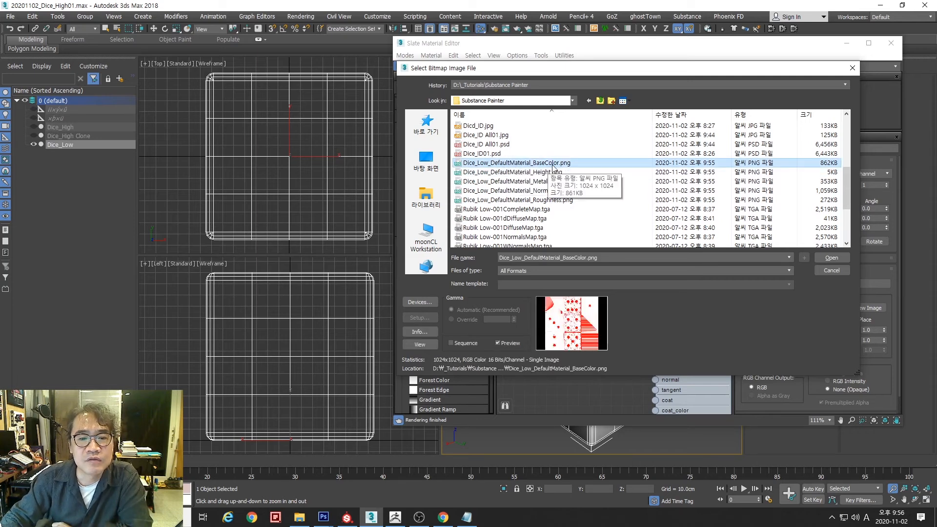
left_click(841, 256)
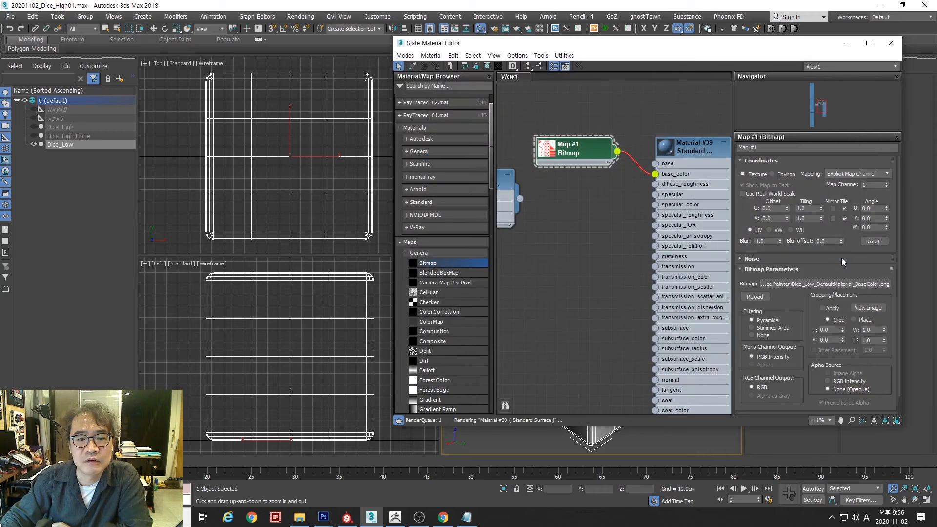
Maximize the Perspective viewport and turn the view to show Dice_Low from an angle beside the material editor
middle_click_drag(594, 279, 570, 282)
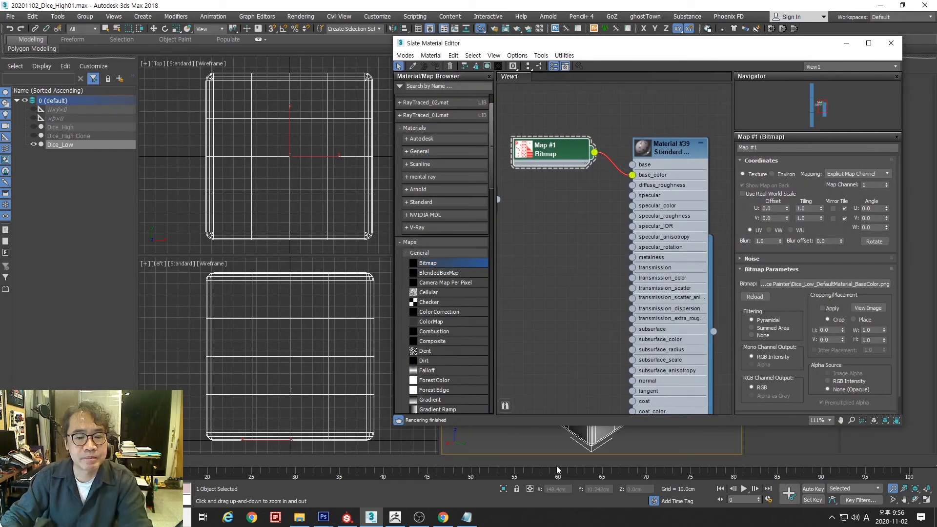
key("alt+w")
middle_click_drag(341, 244, 256, 211, "alt")
key("alt+z")
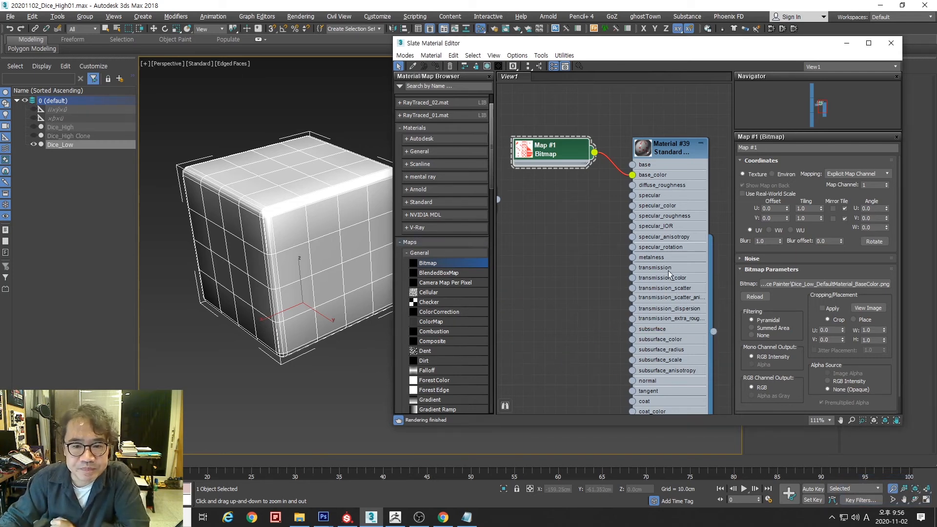
Duplicate the base color Bitmap node, connect the copy to specular_roughness and load Dice_Low_DefaultMaterial_Roughness.png into it
left_click_drag(560, 151, 563, 209, "shift")
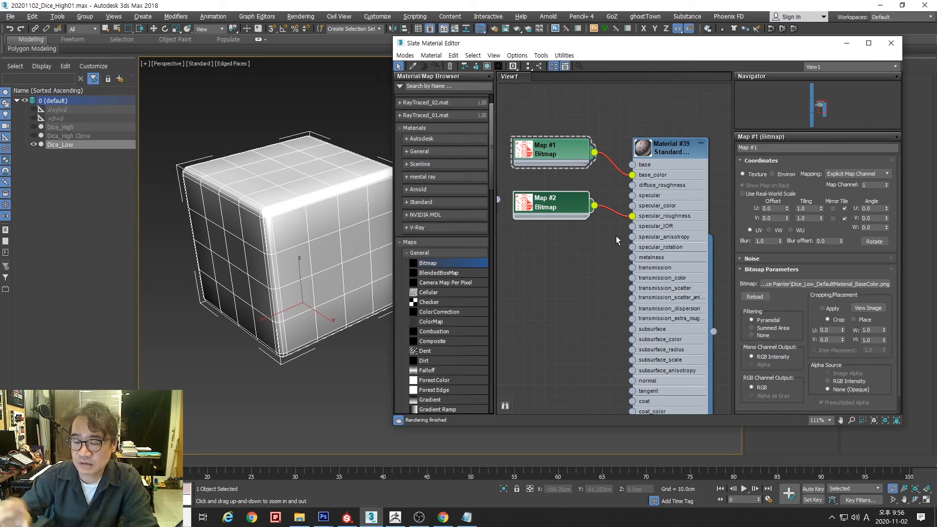
left_click(554, 209)
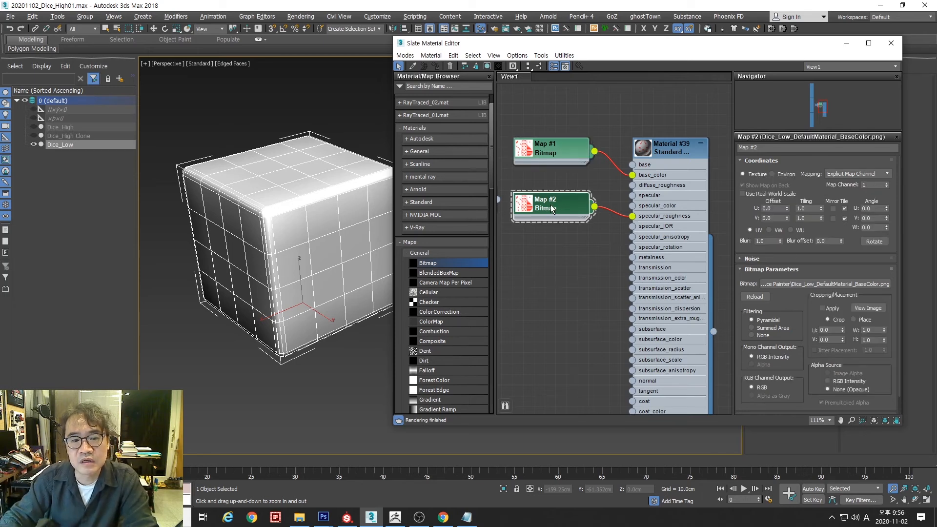
left_click(857, 287)
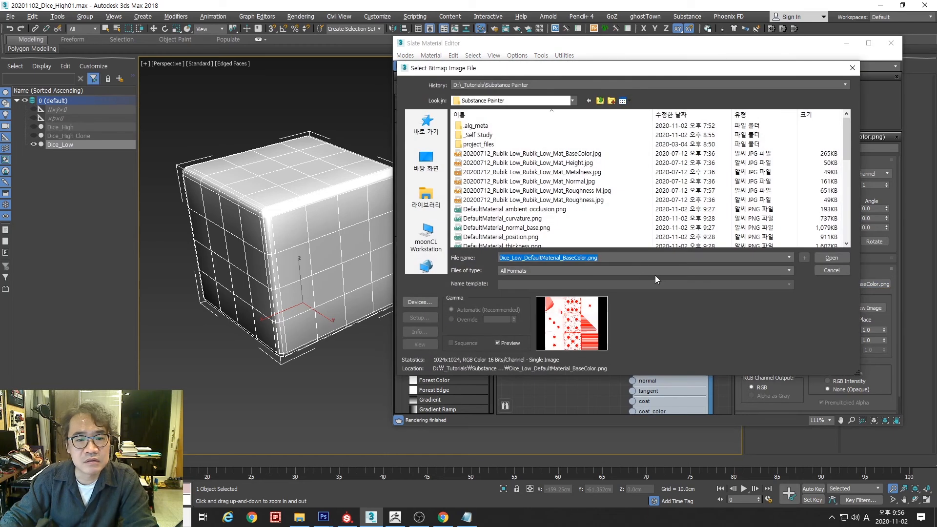
scroll(558, 208, "down", 6)
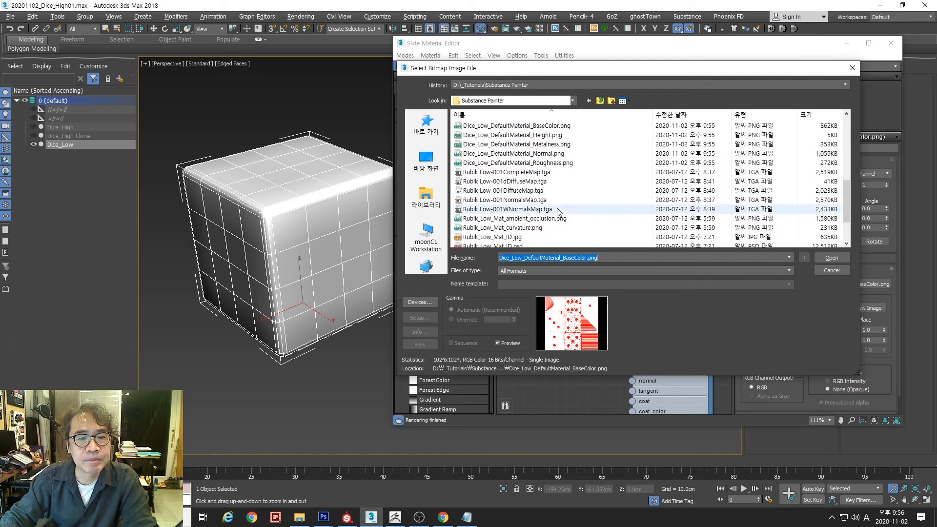
scroll(554, 210, "up", 2)
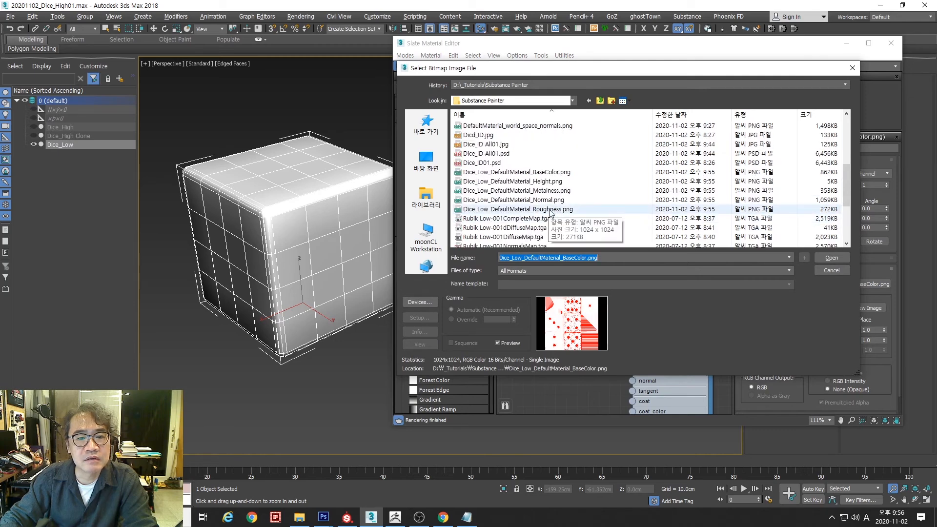
left_click(550, 210)
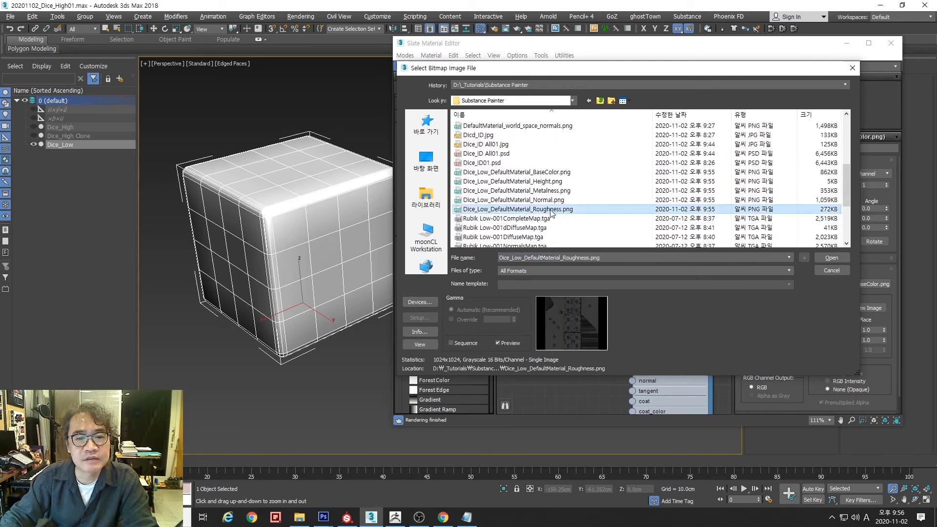
left_click(832, 259)
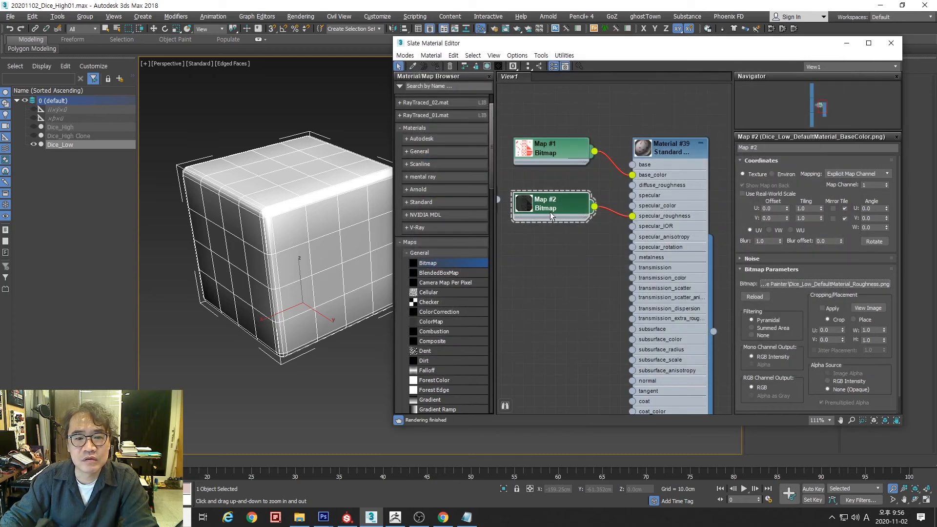
Duplicate the roughness Bitmap node, connect the copy to metalness and load Dice_Low_DefaultMaterial_Metalness.png into it
mouse_move(550, 212)
left_mouse_down("shift")
mouse_move(559, 281)
mouse_move(633, 257)
left_mouse_up("shift")
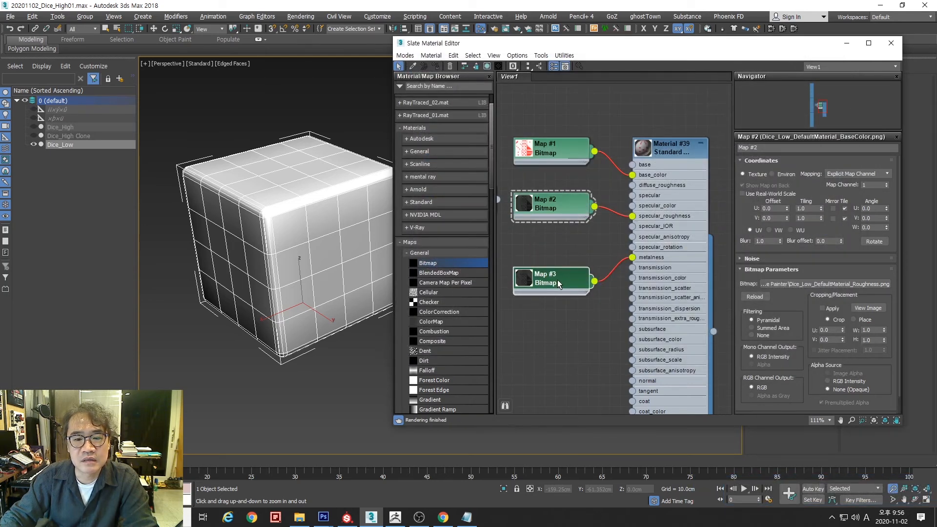
double_click(558, 283)
left_click(822, 284)
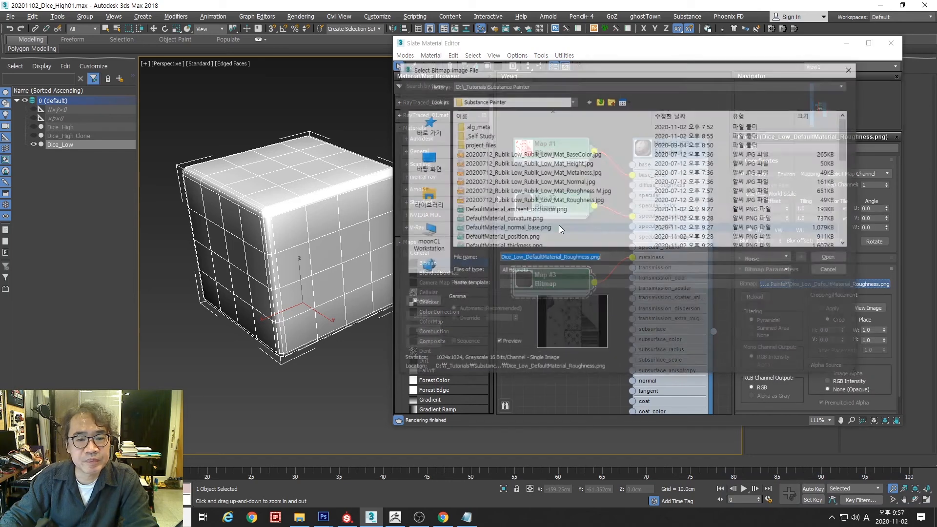
scroll(558, 225, "down", 6)
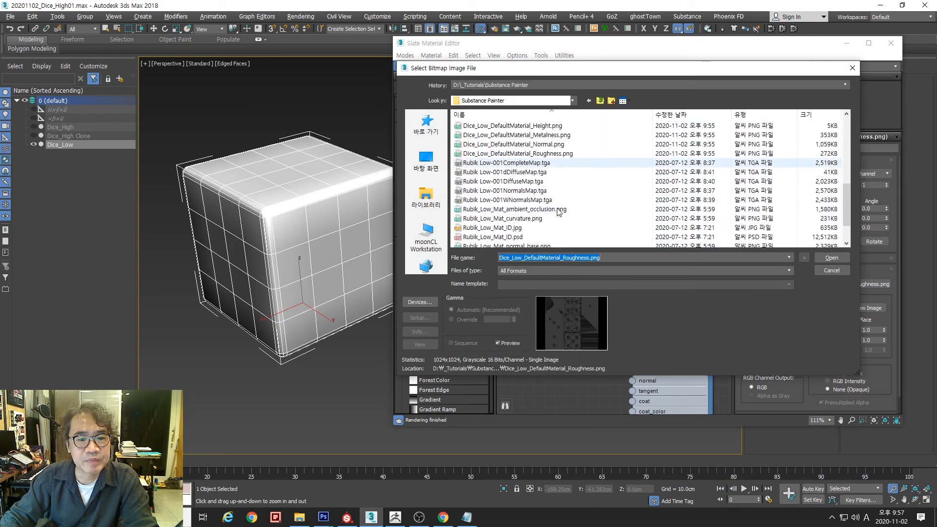
left_click(551, 138)
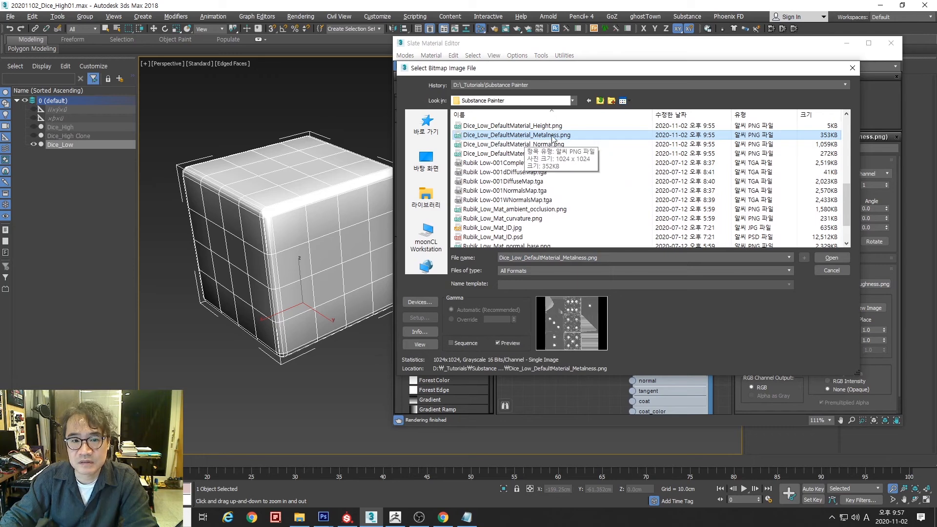
left_click(830, 258)
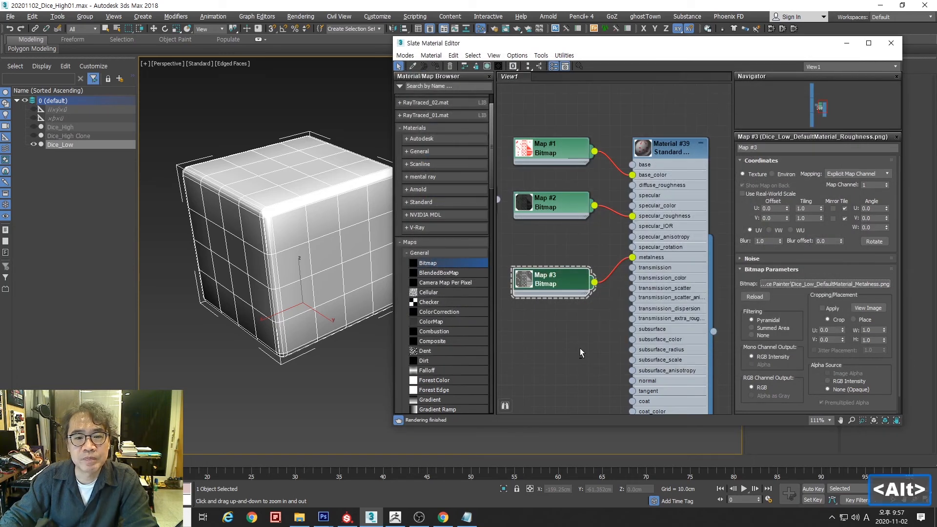
Duplicate the metalness Bitmap node and place the copy below it, leaving free space between the copy and the material
middle_click_drag(579, 348, 586, 244, "alt")
left_click_drag(567, 185, 558, 306, "shift")
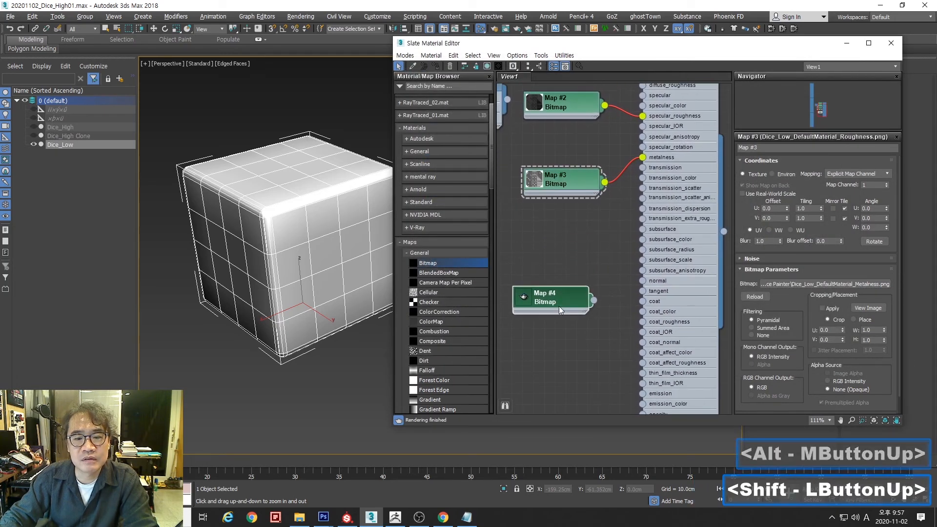
middle_click_drag(595, 342, 637, 333, "alt")
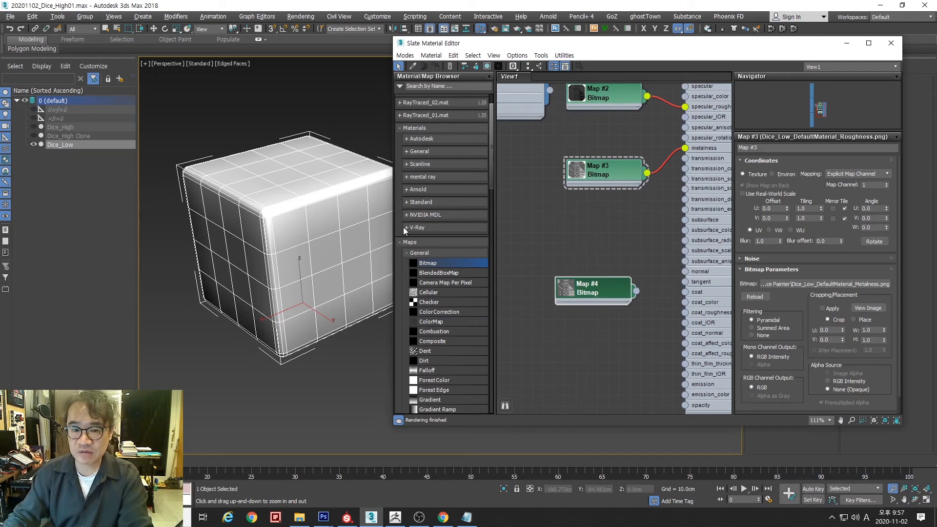
left_click_drag(576, 289, 532, 289)
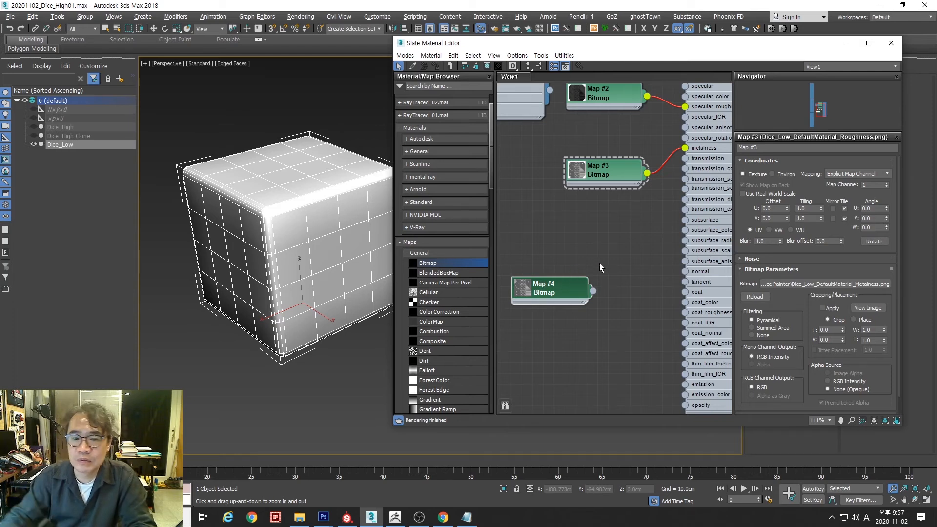
middle_click_drag(620, 302, 599, 284)
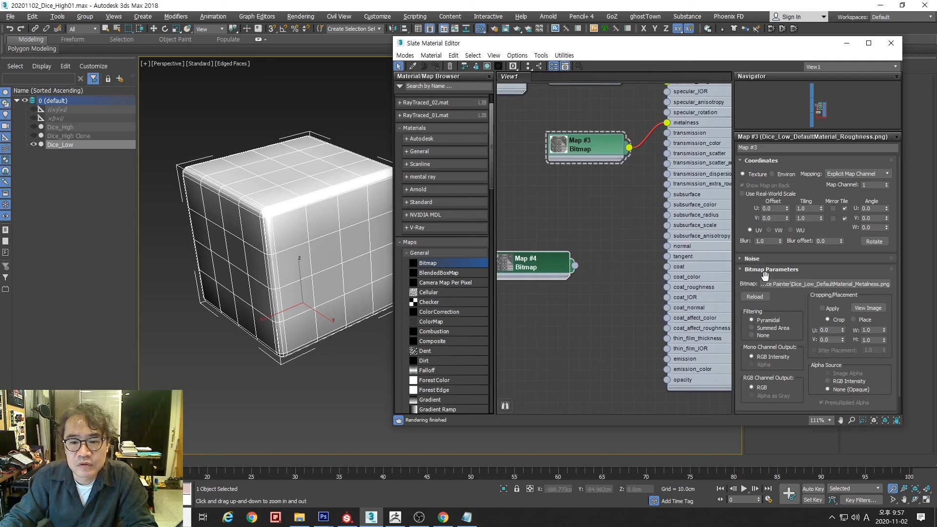
Preview Dice_Low_DefaultMaterial_Normal.png at full size and load it into the Map #3 Bitmap node
left_click(814, 285)
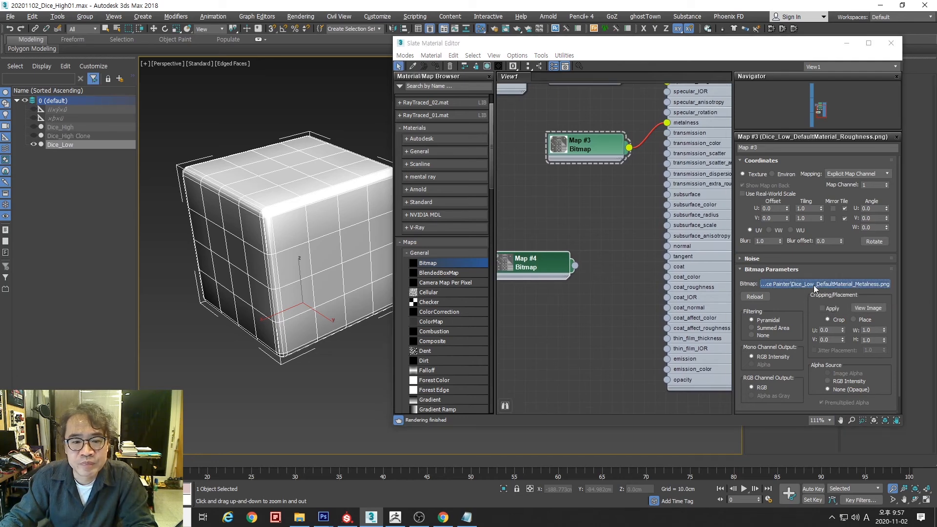
scroll(572, 213, "down", 3)
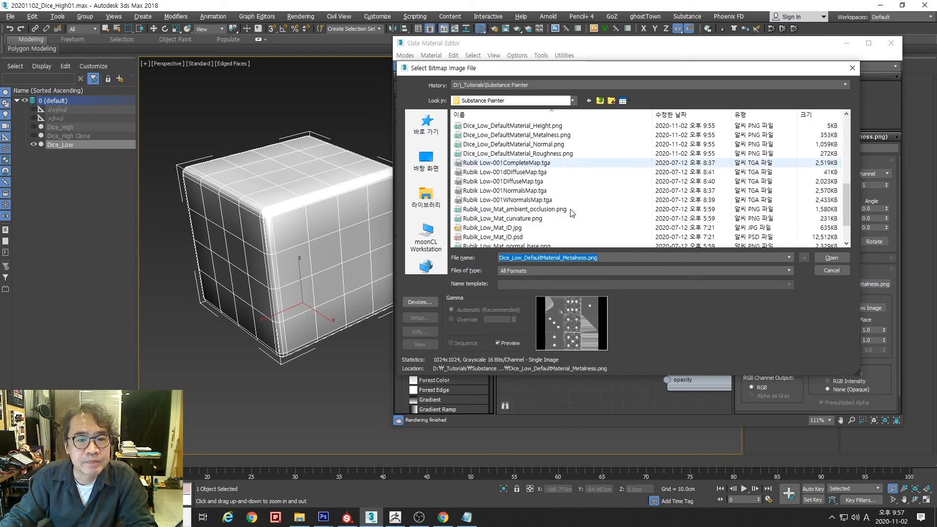
left_click(552, 145)
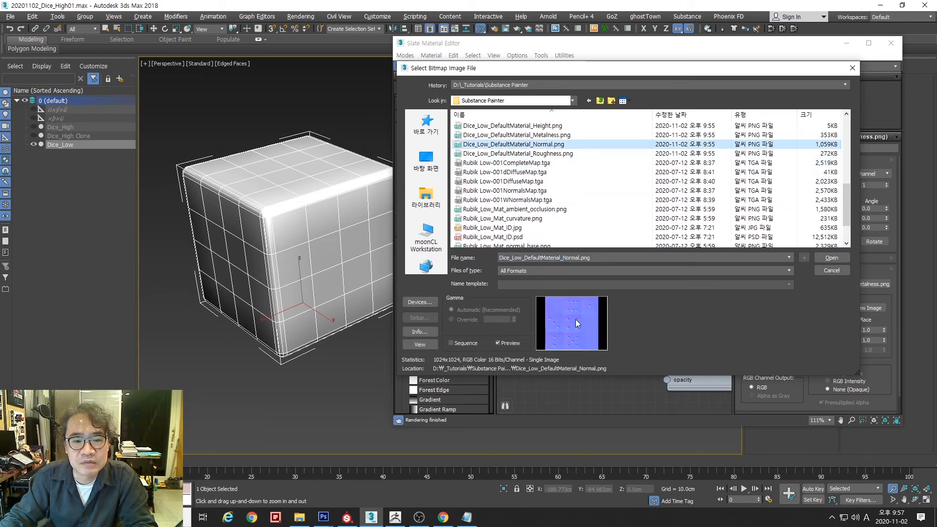
left_click(432, 346)
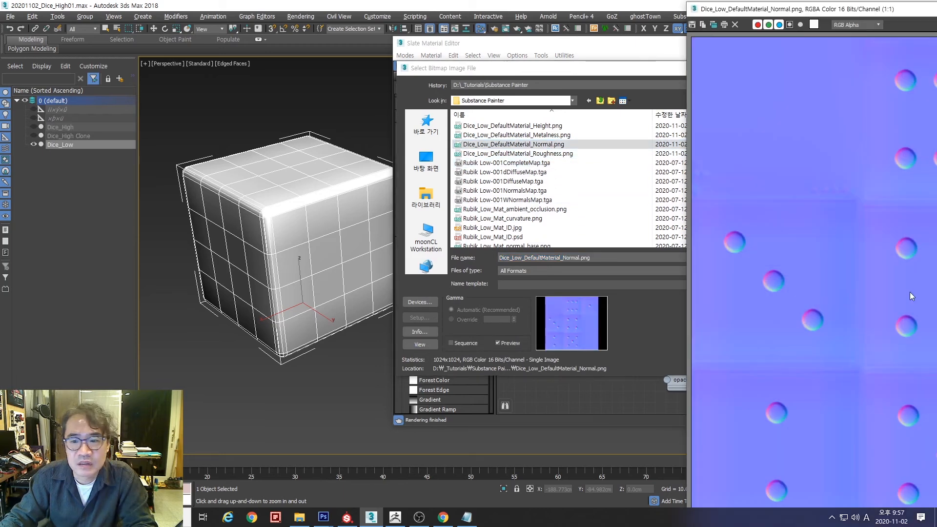
left_click_drag(908, 9, 409, 44)
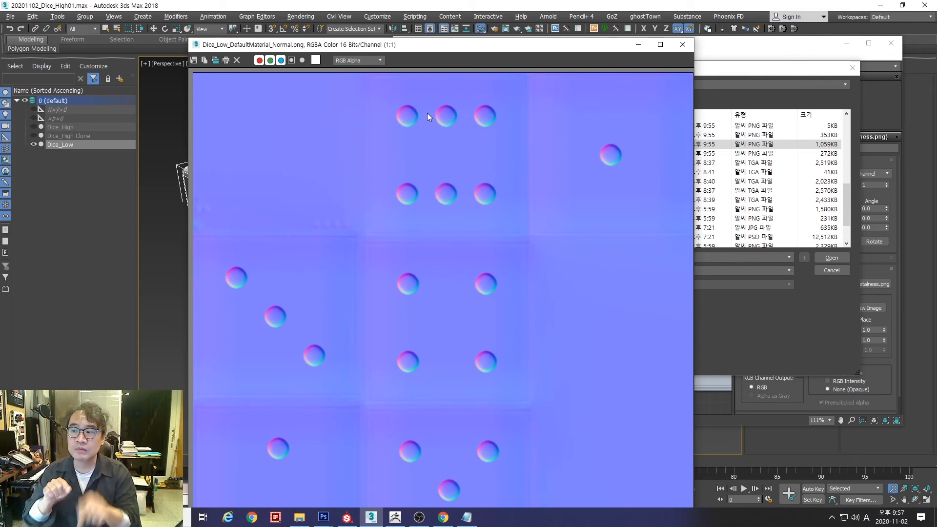
left_click(683, 45)
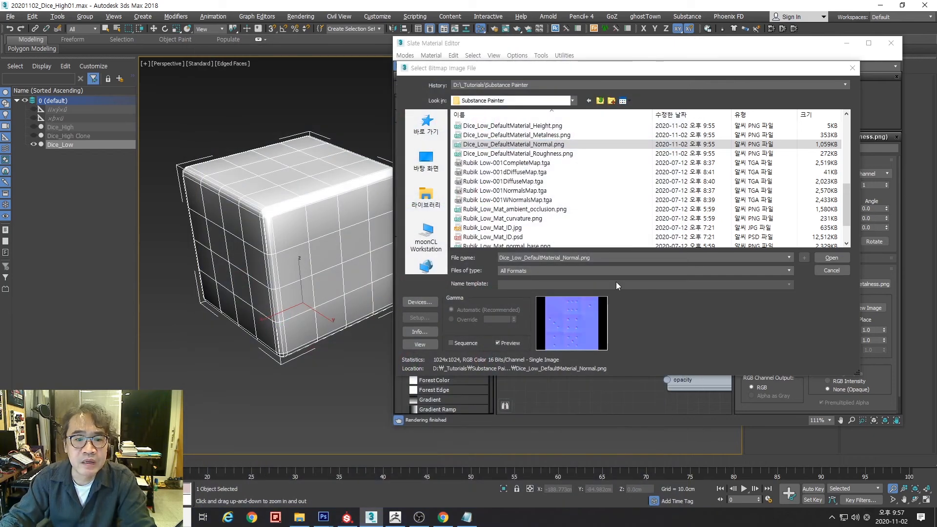
left_click(830, 258)
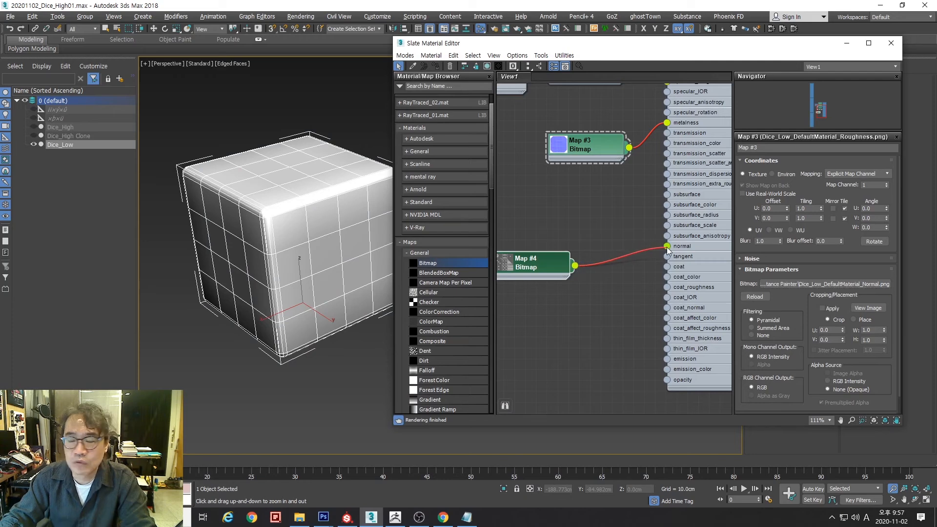
Disconnect the Map #4 Bitmap from the material's normal input and connect a new Arnold Normal Map node there instead
left_click_drag(612, 272, 612, 272)
key("Escape")
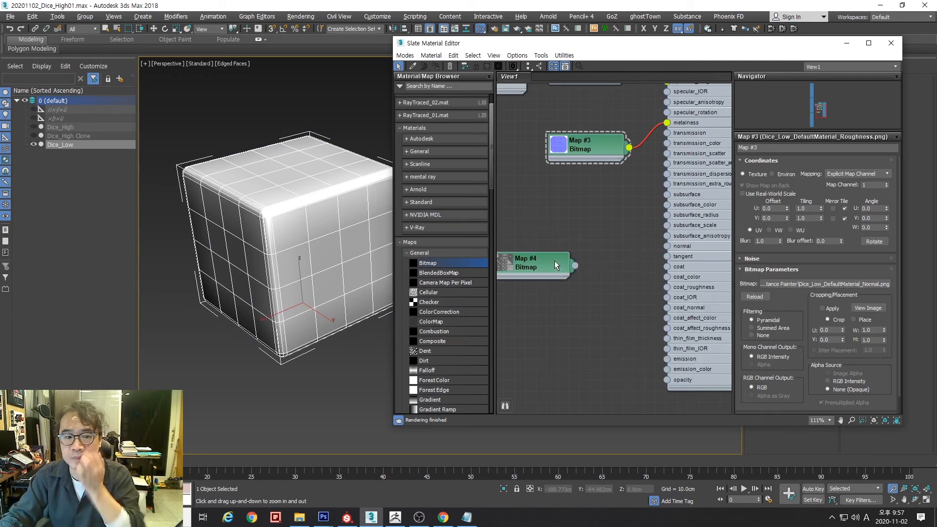
left_click(399, 242)
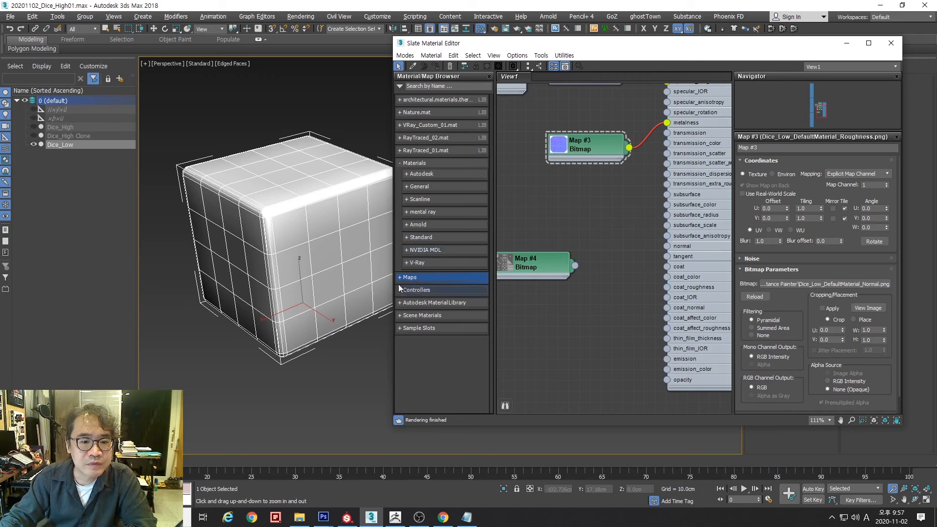
left_click(406, 242)
scroll(413, 217, "down", 3)
left_click(407, 183)
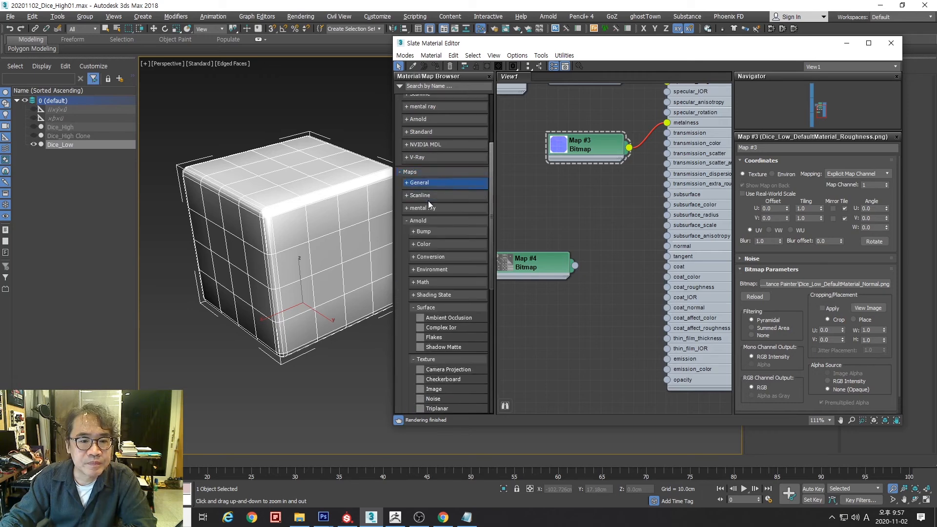
left_click(413, 230)
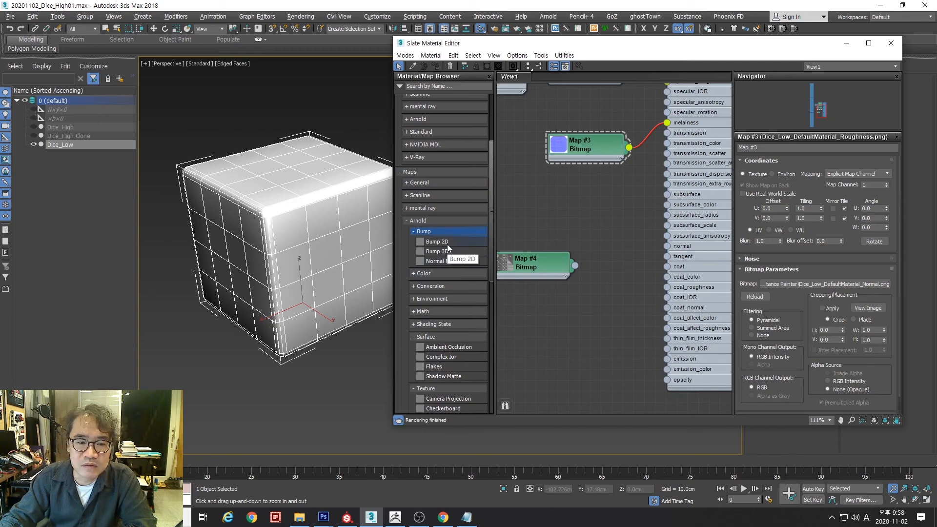
left_click(440, 263)
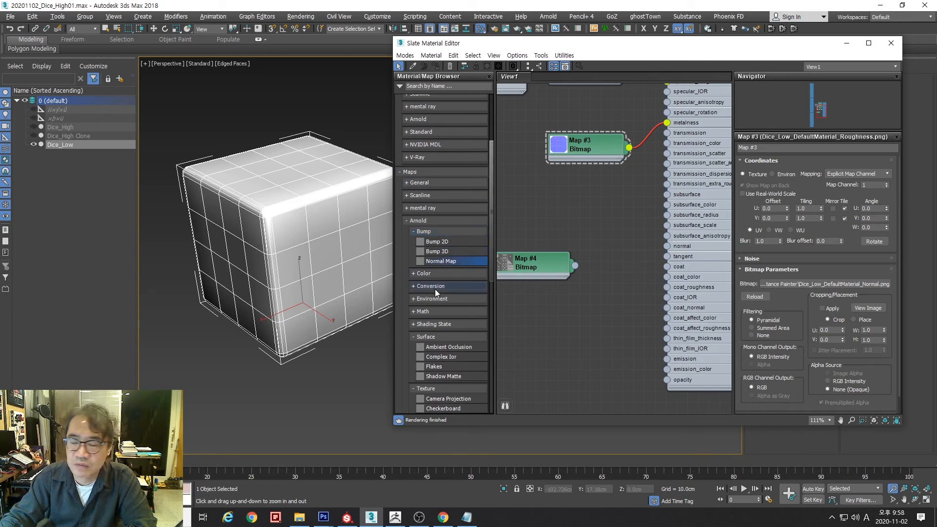
left_click_drag(425, 265, 588, 309)
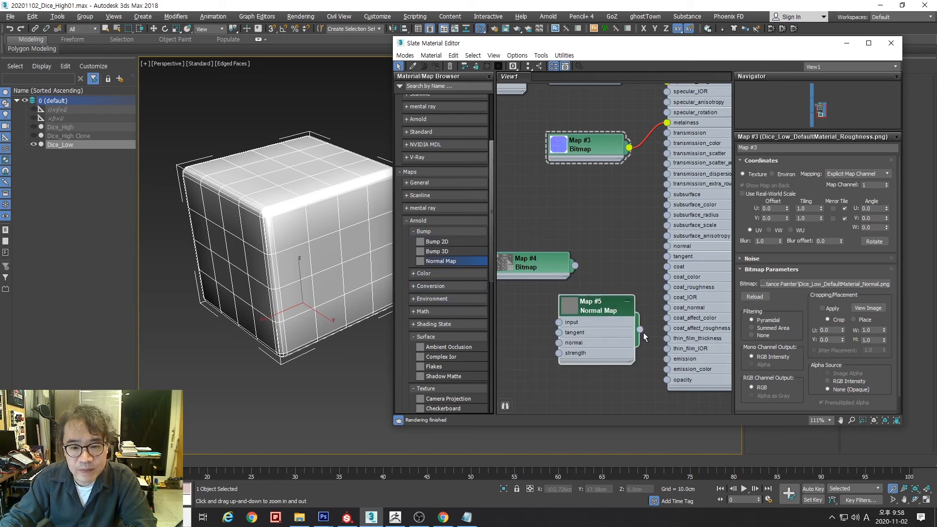
left_click_drag(641, 329, 642, 285)
left_click_drag(653, 253, 667, 246)
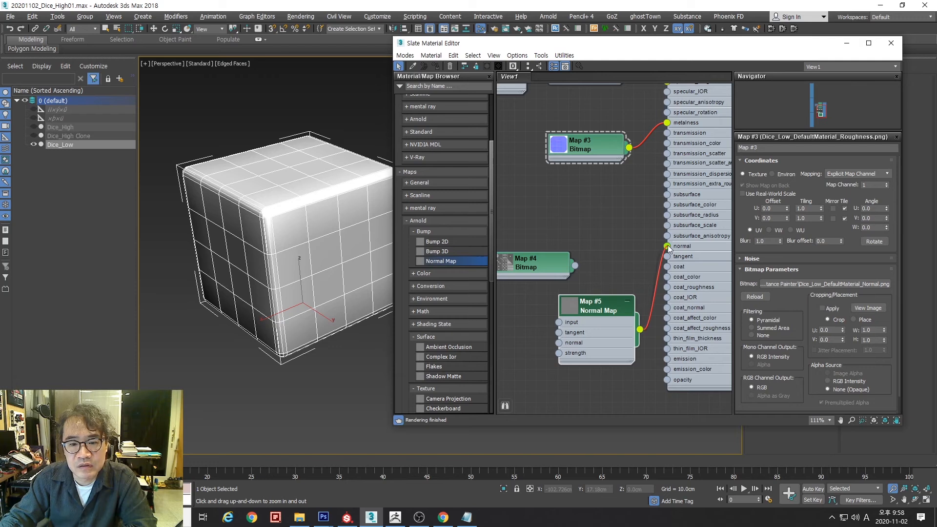
Arrange the Normal Map and Map #4 Bitmap nodes beside the material and connect the bitmap to the Normal Map's input
left_click_drag(600, 311, 608, 208)
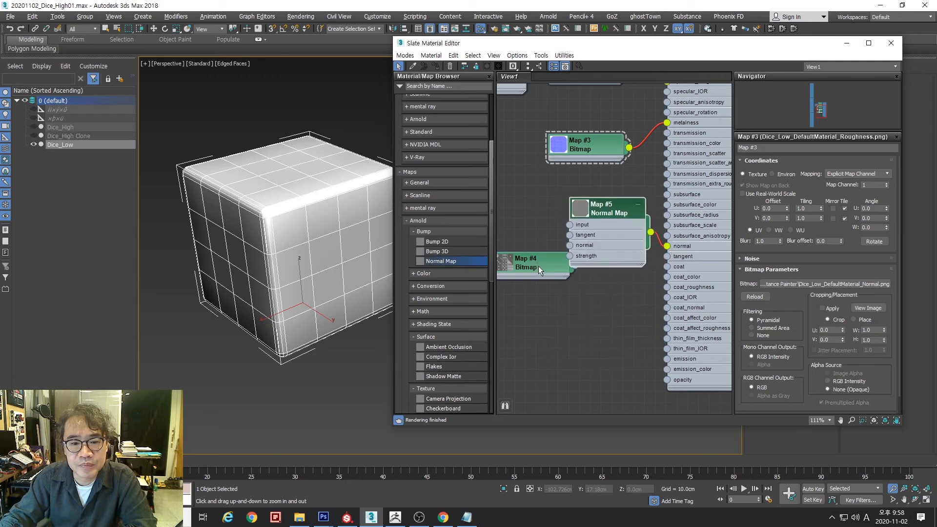
left_click_drag(539, 267, 556, 339)
left_click_drag(605, 209, 591, 226)
left_click_drag(597, 342, 548, 246)
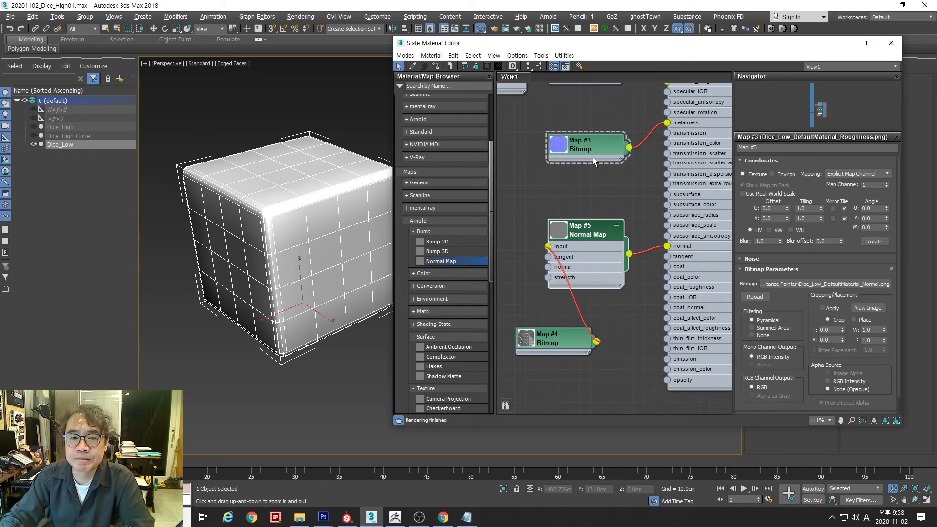
Review the Standard Surface material's parameters and map assignments, and close the material editor
middle_click_drag(634, 188, 579, 300)
double_click(658, 125)
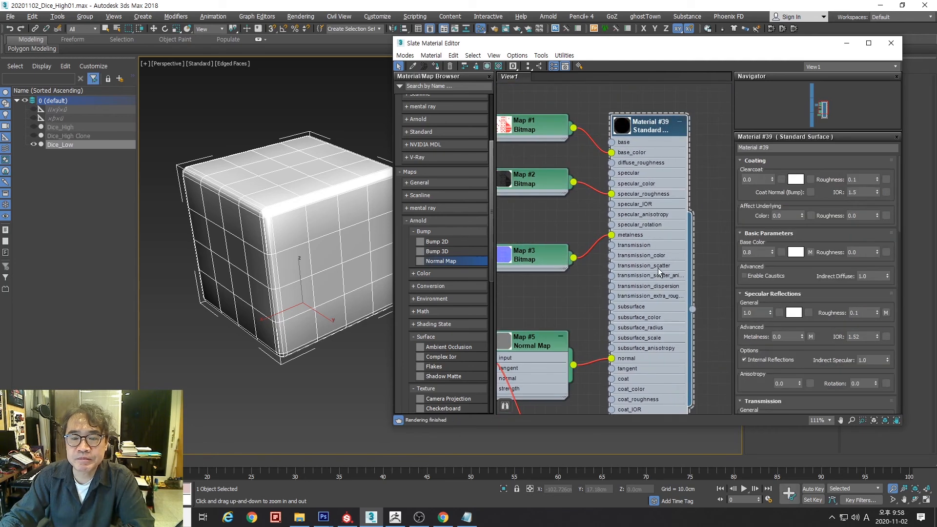
scroll(736, 366, "down", 5)
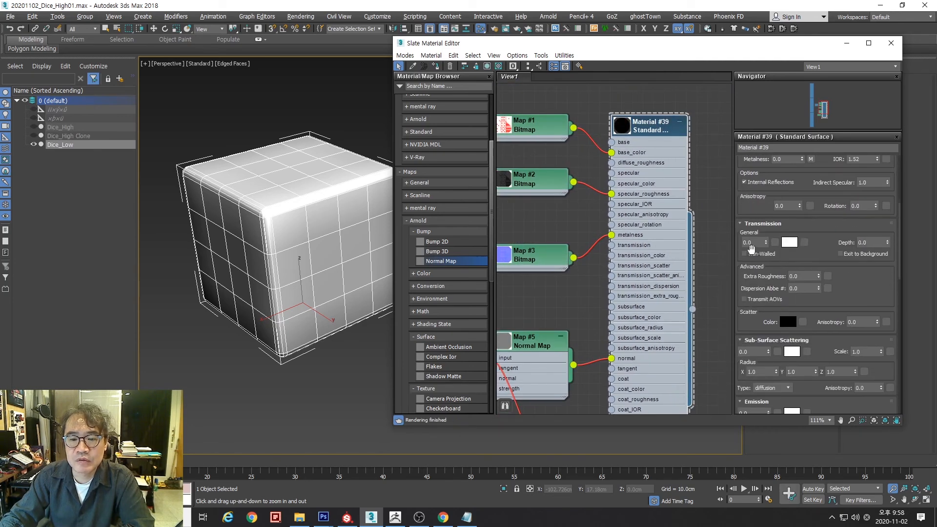
scroll(747, 326, "down", 8)
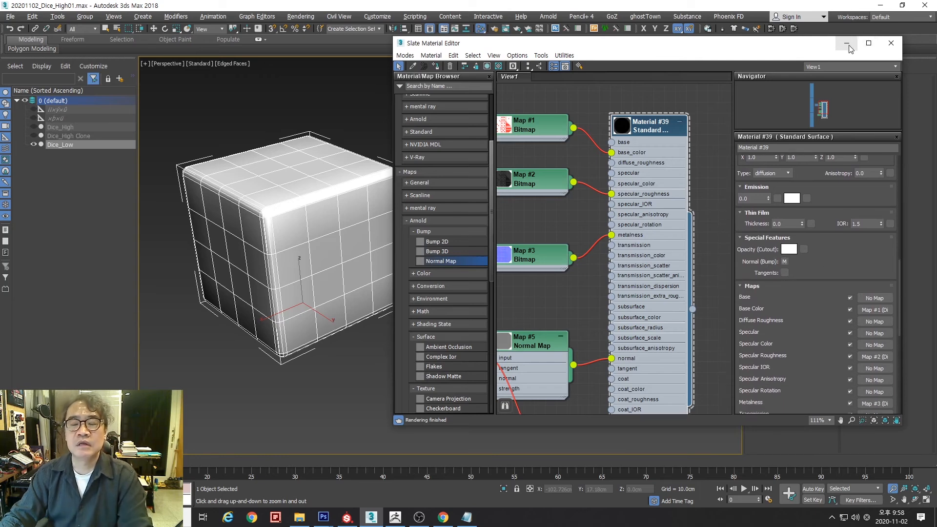
left_click(891, 44)
Set the environment background color to white by copying the Global Lighting tint color onto it
key("z")
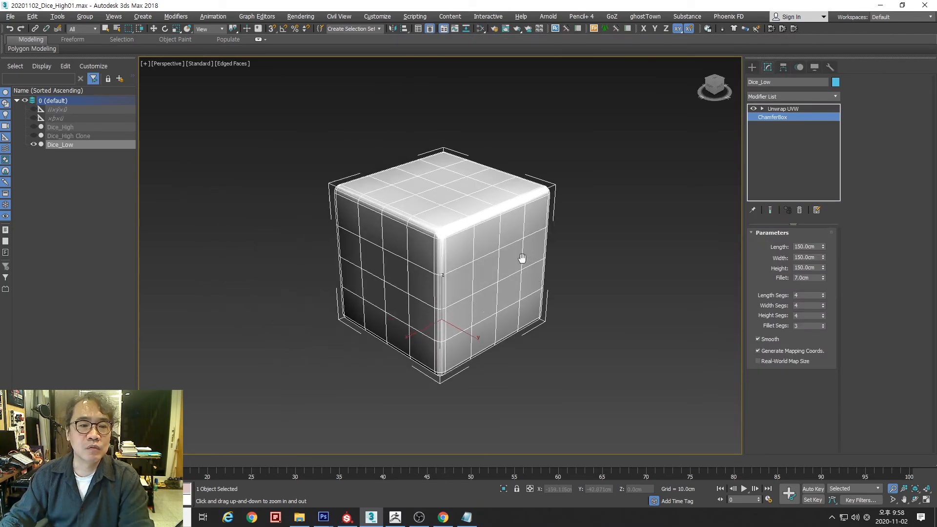
left_click(306, 18)
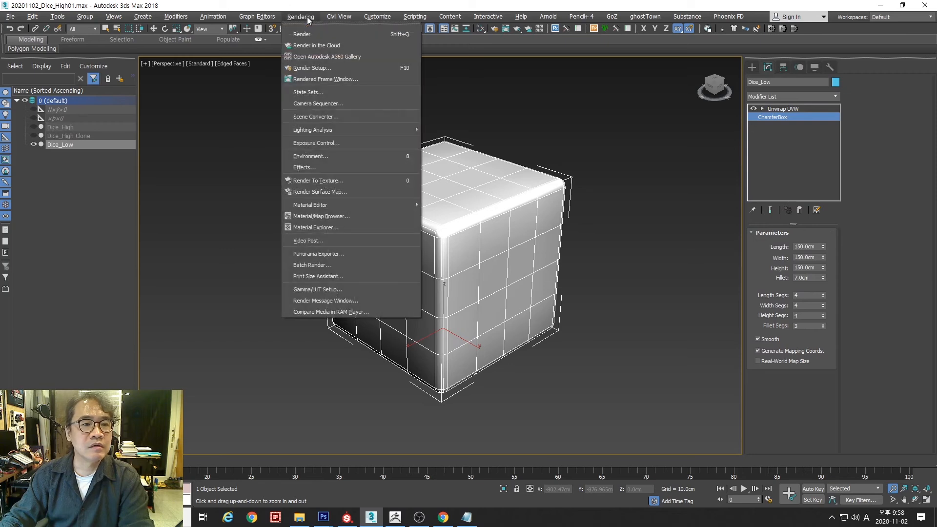
left_click(327, 157)
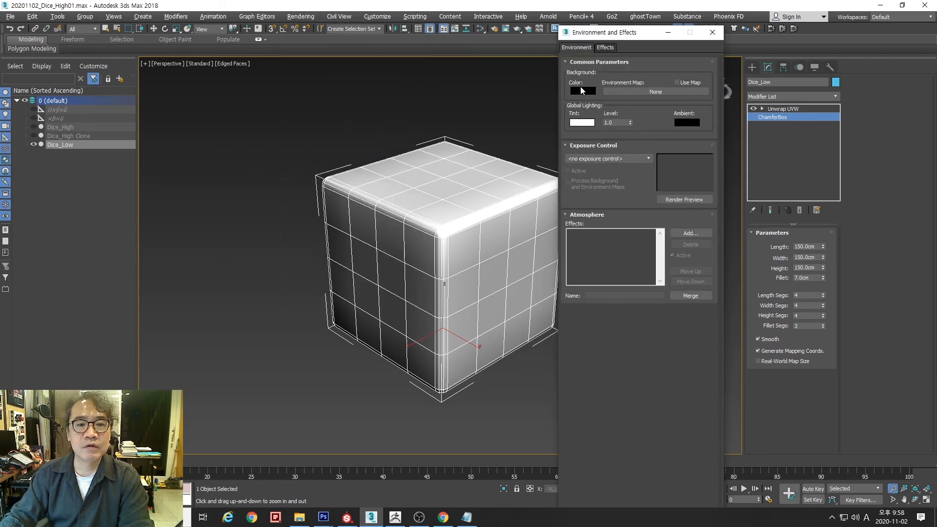
left_click_drag(589, 93, 589, 93)
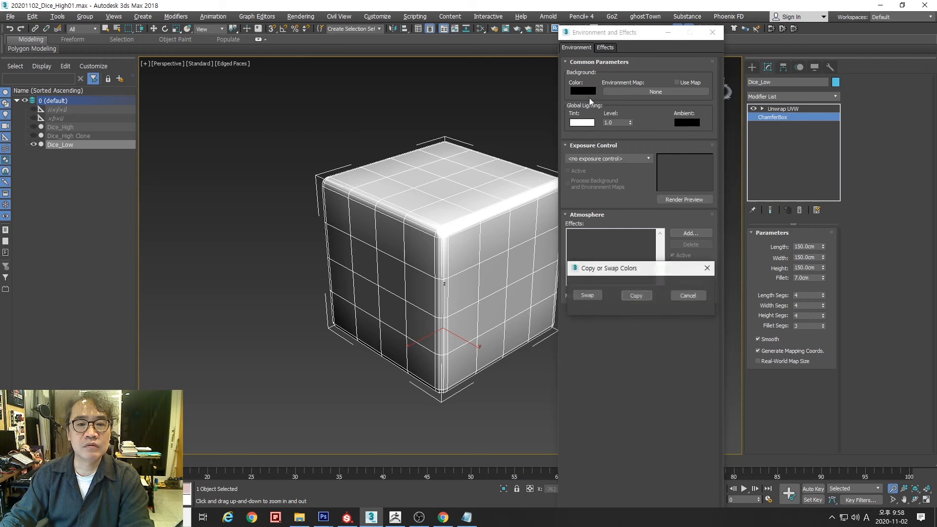
left_click(637, 297)
left_click(715, 33)
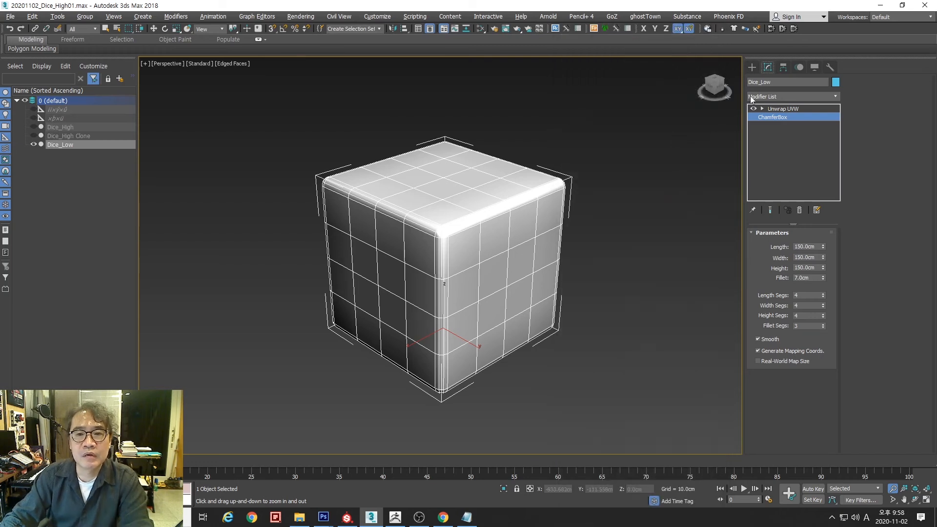
Place an Arnold Light in the Top viewport, centered in front of the dice and some distance from it
left_click(751, 68)
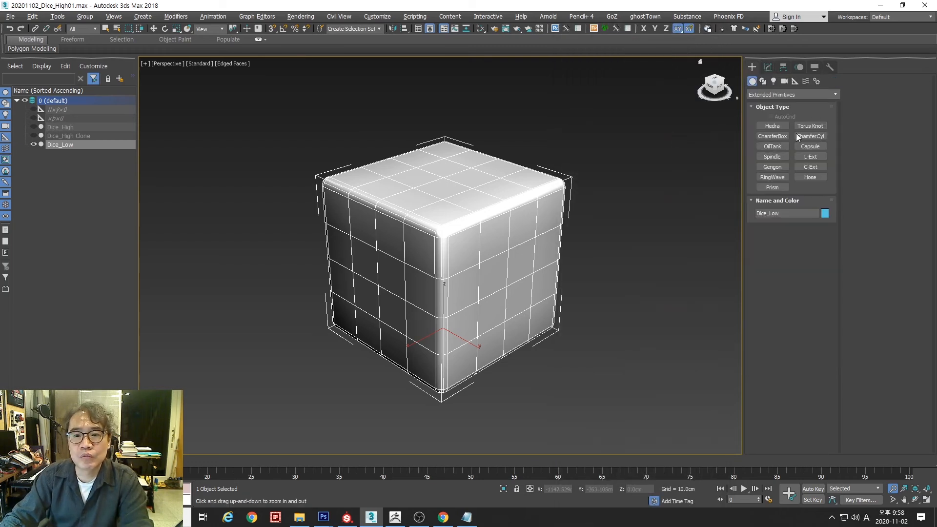
left_click(773, 81)
left_click(769, 94)
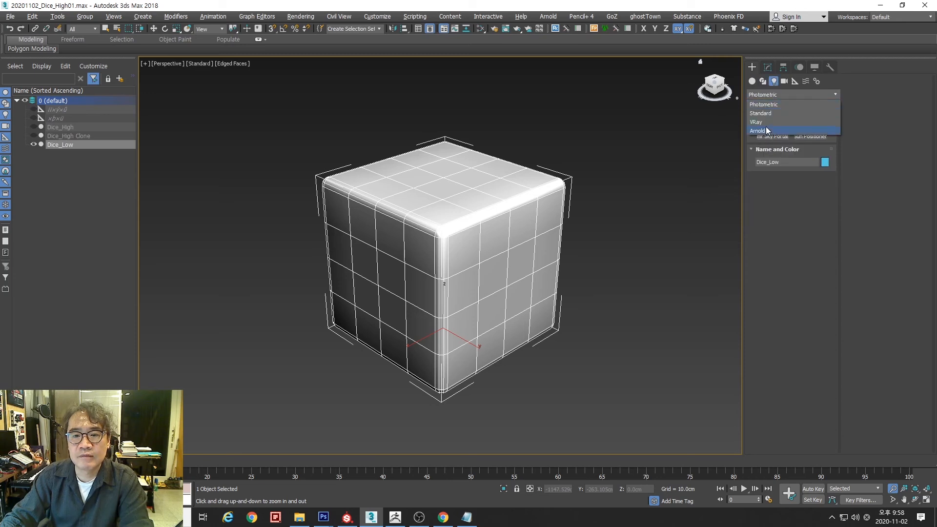
left_click(766, 130)
left_click(772, 126)
middle_click_drag(341, 354, 360, 340)
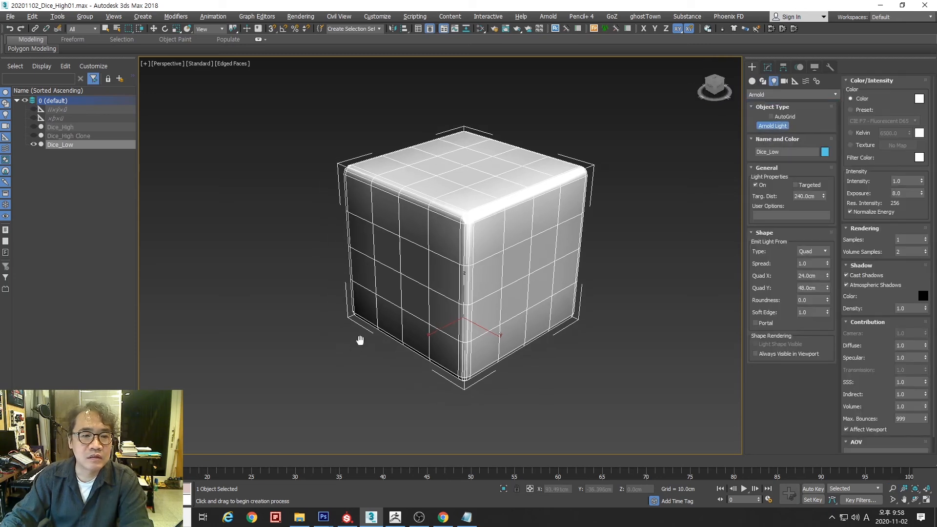
key("alt+w")
key("ctrl+shift+z")
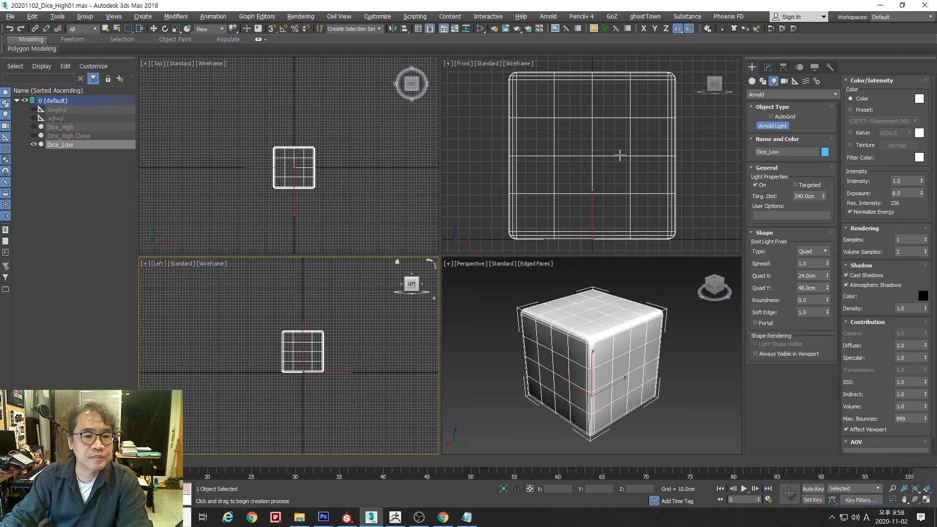
scroll(617, 164, "down", 6)
scroll(264, 185, "down", 2)
left_click(277, 205)
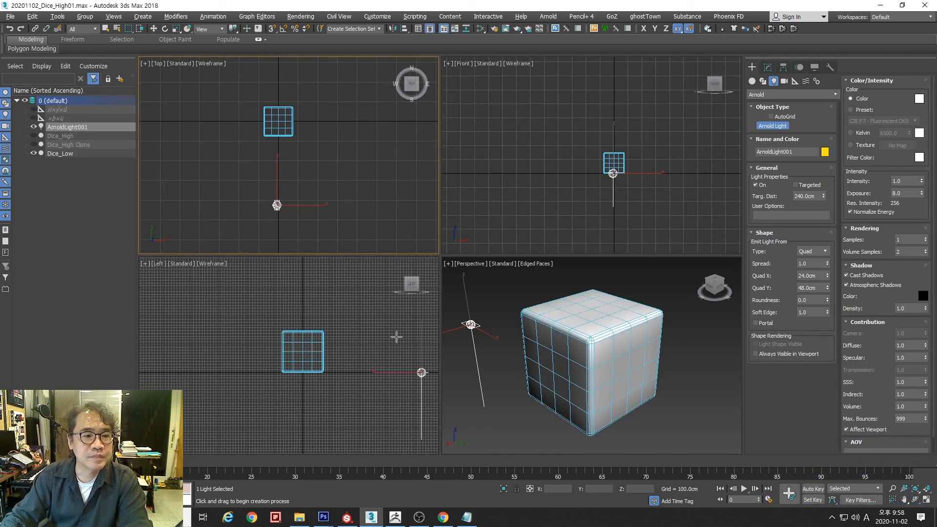
End light creation and turn on the transform gizmo for rotating the Arnold light in the Left viewport
scroll(376, 356, "up", 2)
scroll(342, 349, "down", 5)
scroll(314, 349, "up", 5)
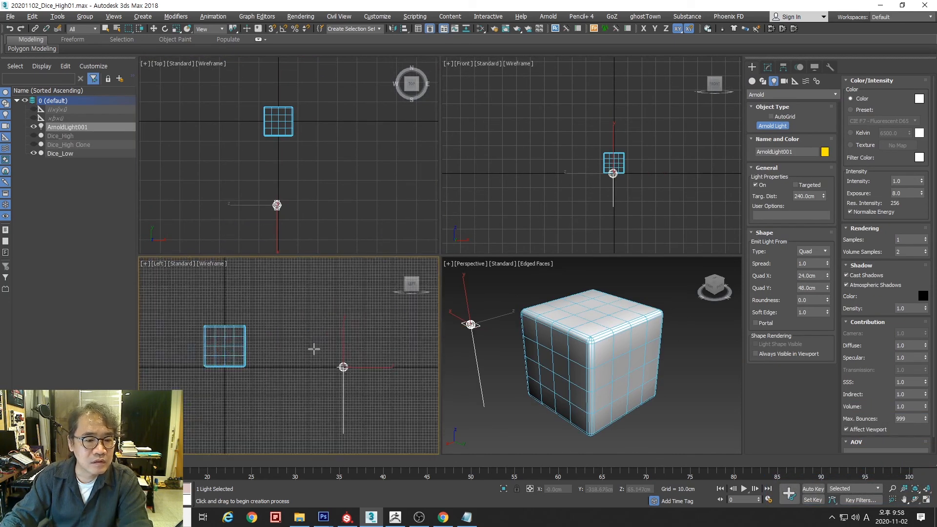
scroll(314, 349, "up", 2)
right_click(314, 348)
right_click(359, 376)
left_click(375, 391)
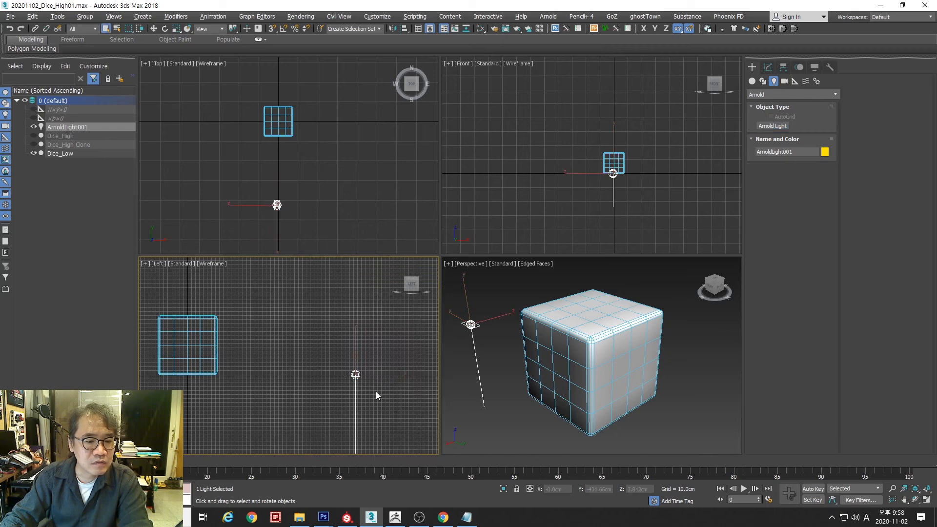
key("ctrl+alt+x")
right_click(356, 375)
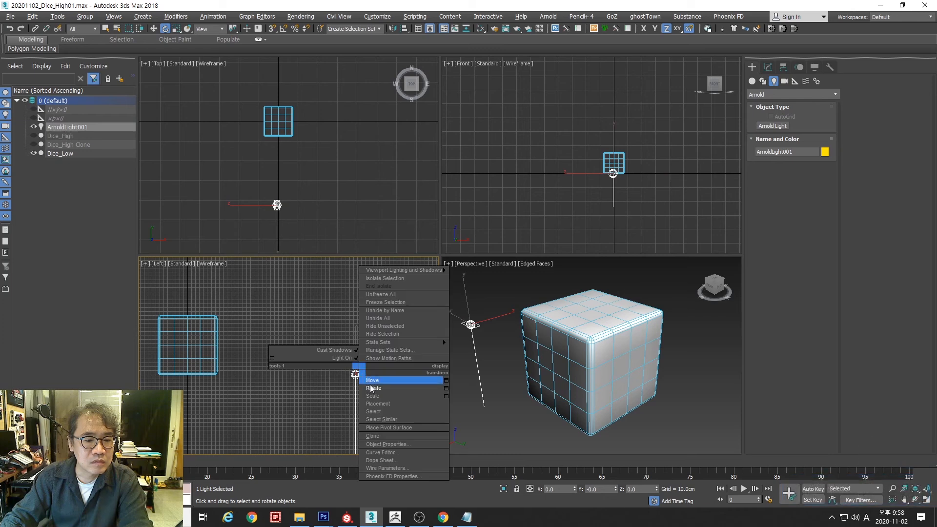
key("ctrl+alt+x")
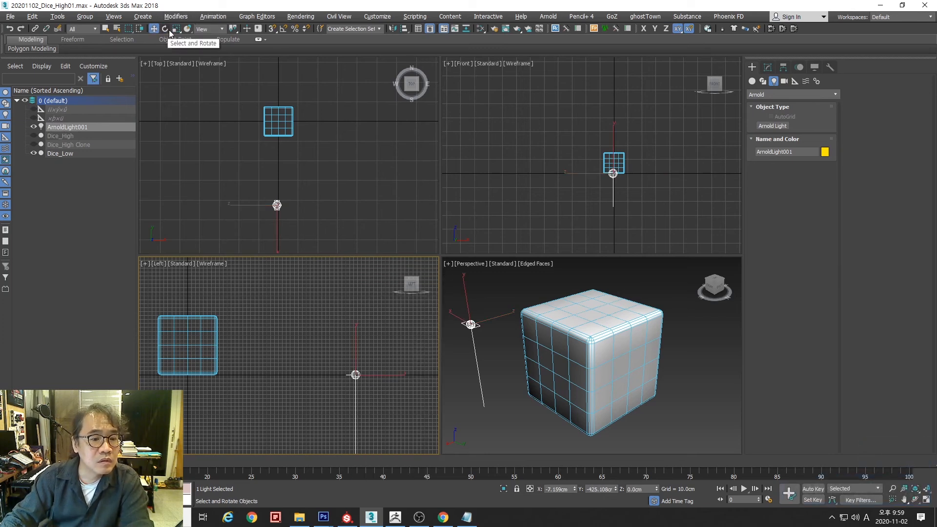
key("ctrl+alt+x")
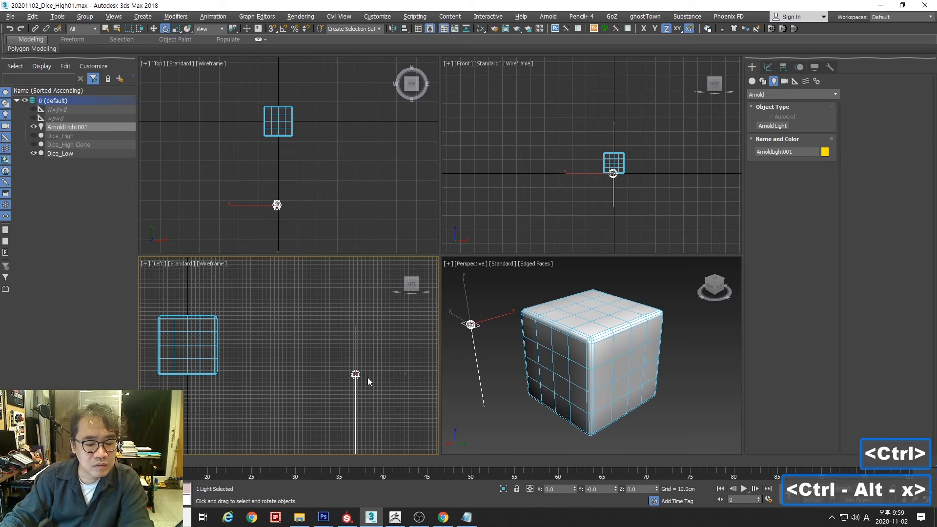
key("shift+ctrl+x")
Undo the first rotation and rotate the Arnold light about 100 degrees in the Left viewport so it aims at the dice
left_click_drag(378, 350, 403, 439)
key("ctrl+z")
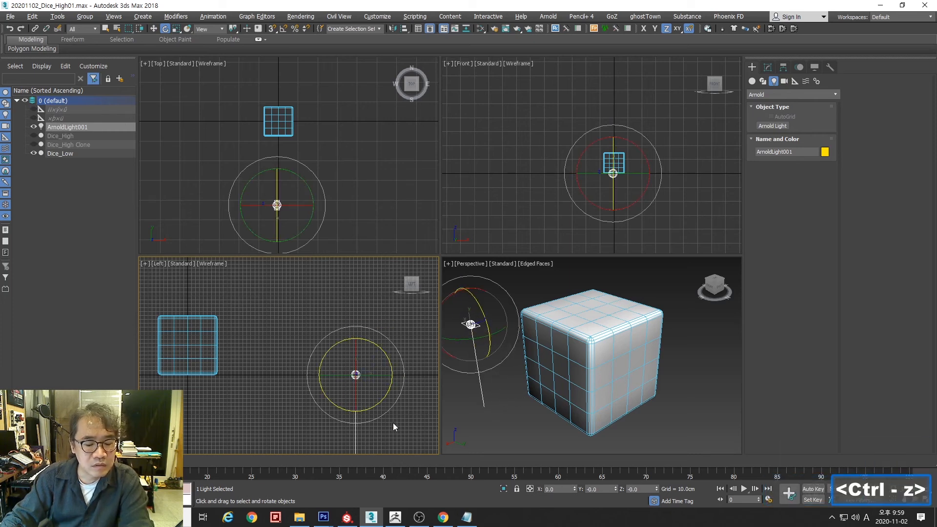
left_click_drag(381, 348, 408, 398)
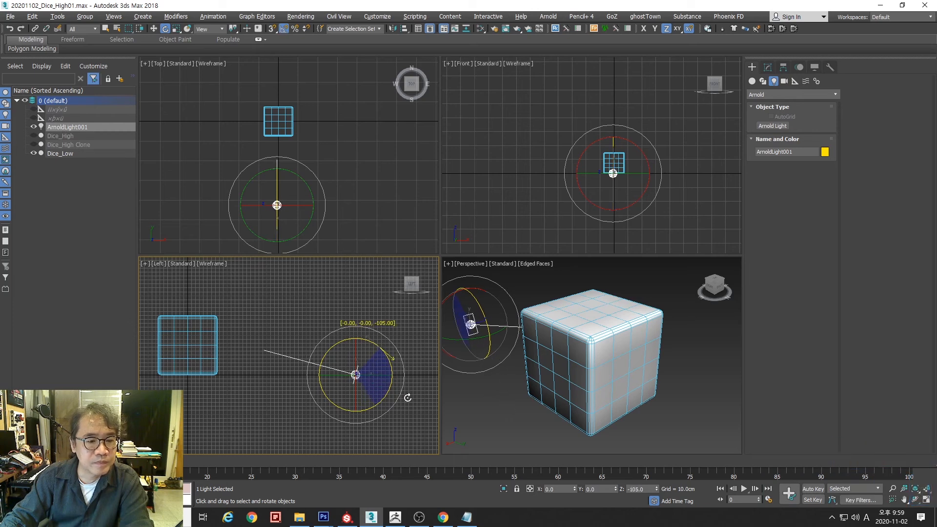
Set the Arnold light's exposure to 12 and its intensity to 150
middle_click_drag(608, 350, 445, 352, "alt")
left_click_drag(446, 351, 592, 395, "alt")
left_click(768, 67)
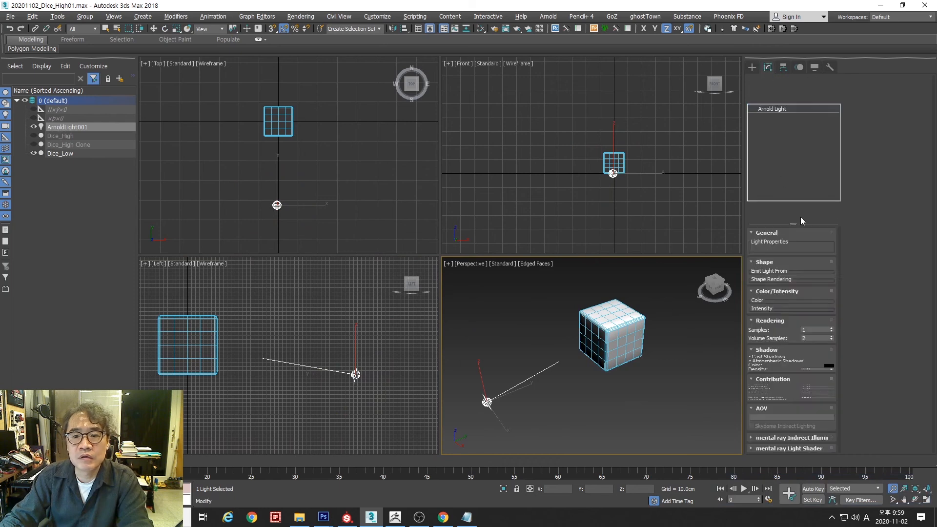
double_click(906, 194)
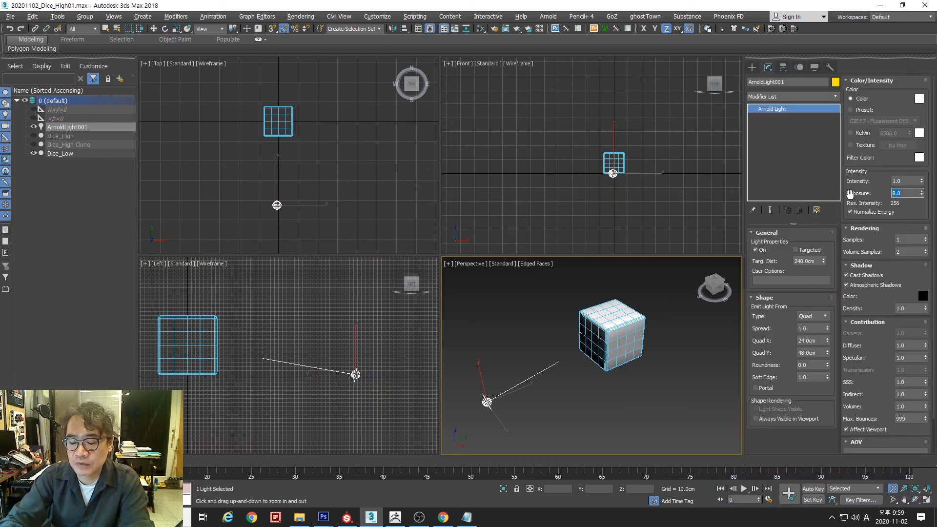
type("12")
key("Return")
double_click(905, 181)
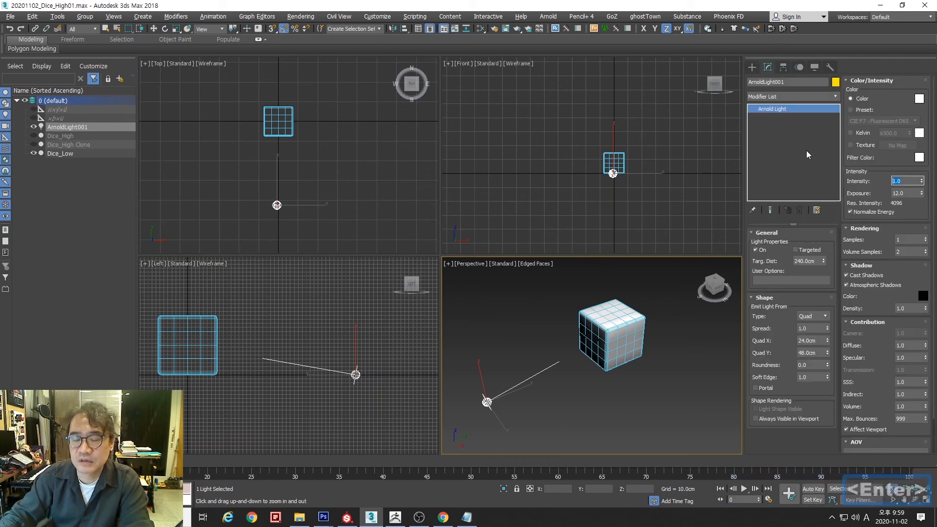
type("150")
key("Return")
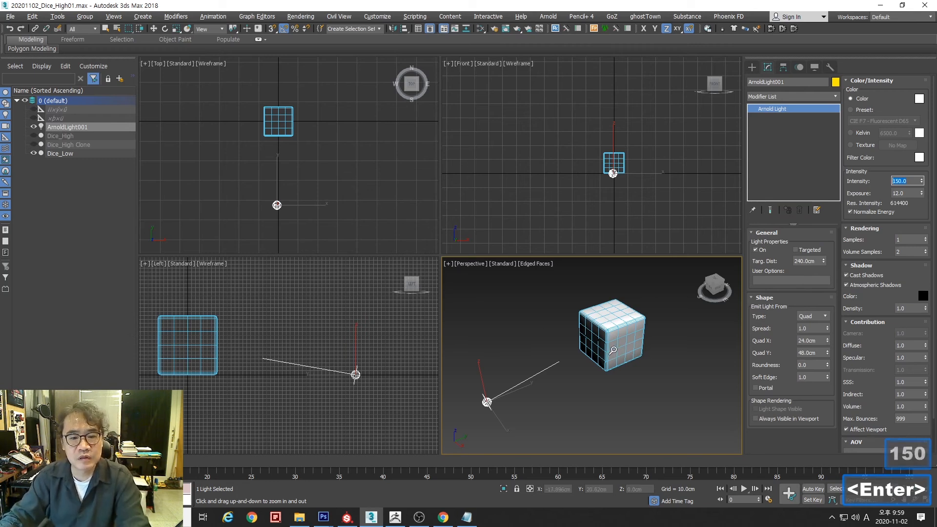
Frame the dice closer in the Perspective viewport and render that view
scroll(611, 345, "up", 4)
middle_click_drag(612, 345, 610, 341)
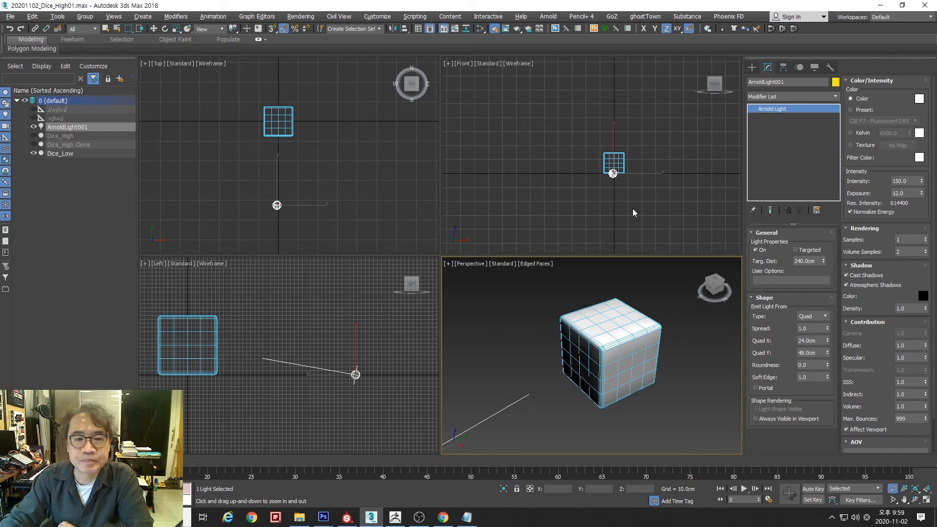
key("shift+q")
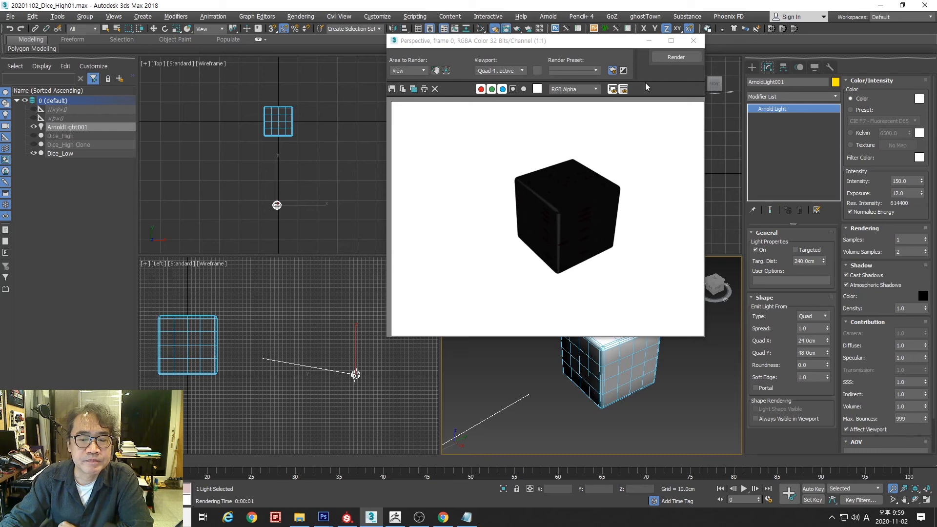
Close the dark dice render and open the Slate Material Editor, placing it clear of the Perspective viewport
left_click_drag(584, 41, 356, 83)
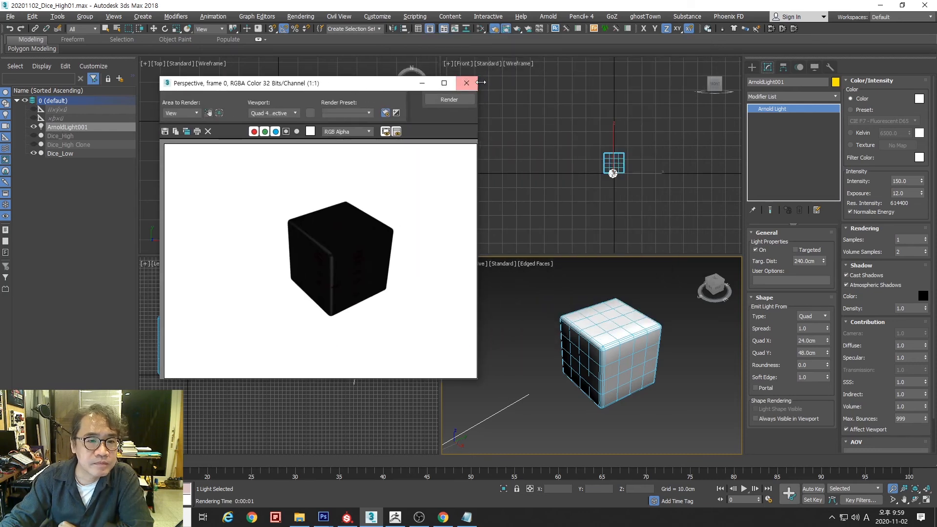
left_click(466, 83)
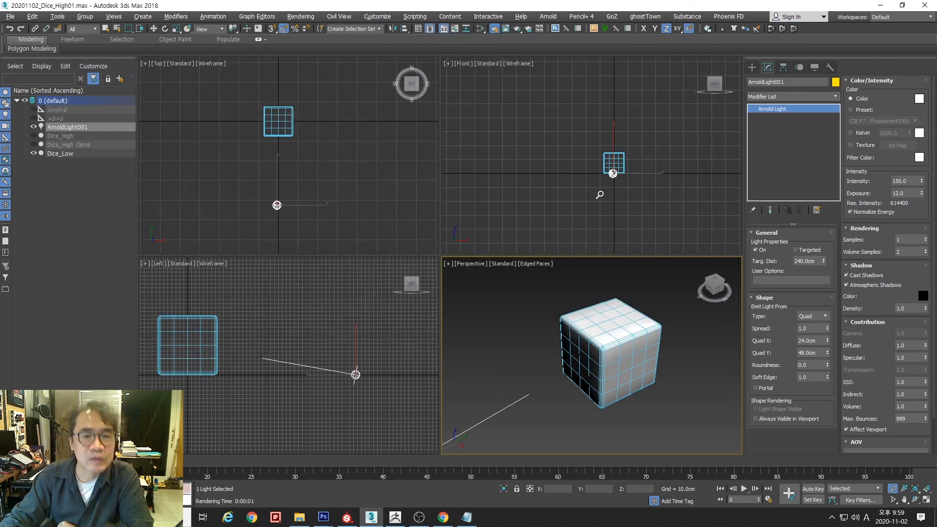
left_click(494, 28)
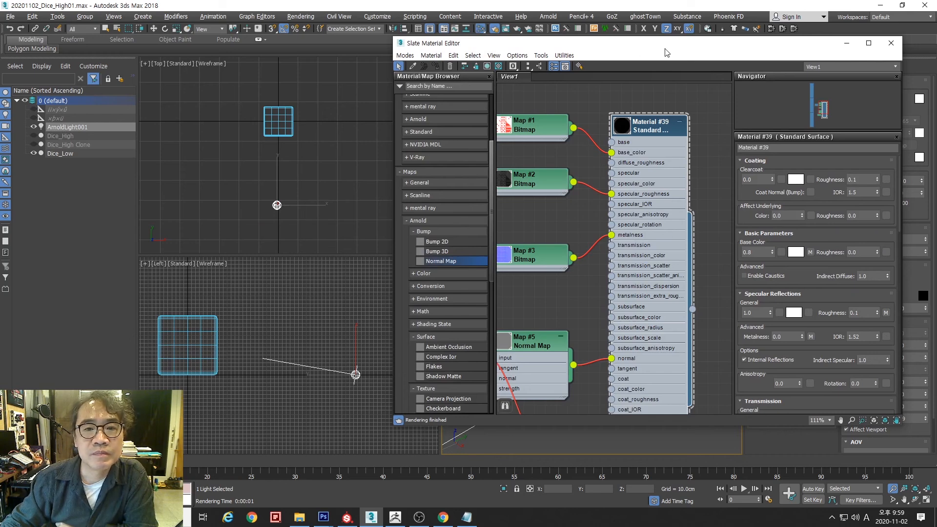
left_click_drag(667, 52, 227, 56)
Select Dice_Low, reframe it from another angle in the Perspective viewport, and render that view
key("e")
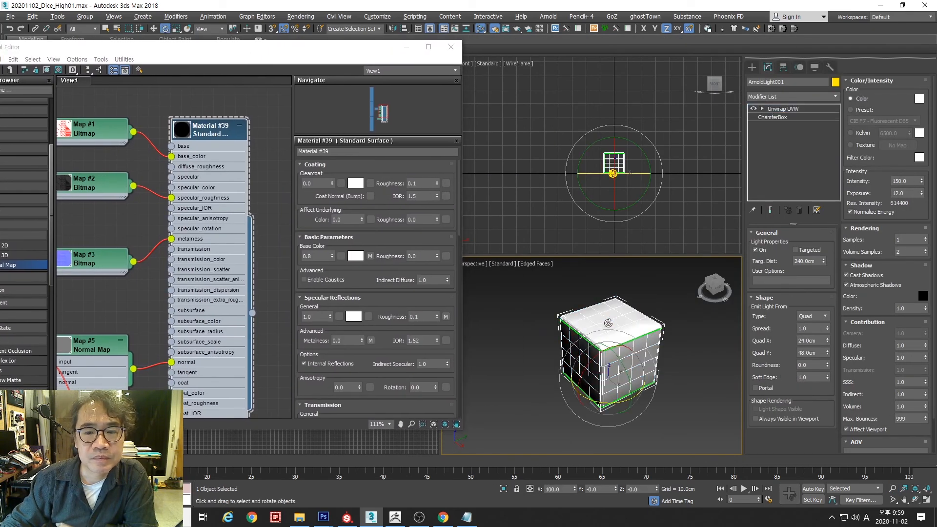
left_click(264, 317)
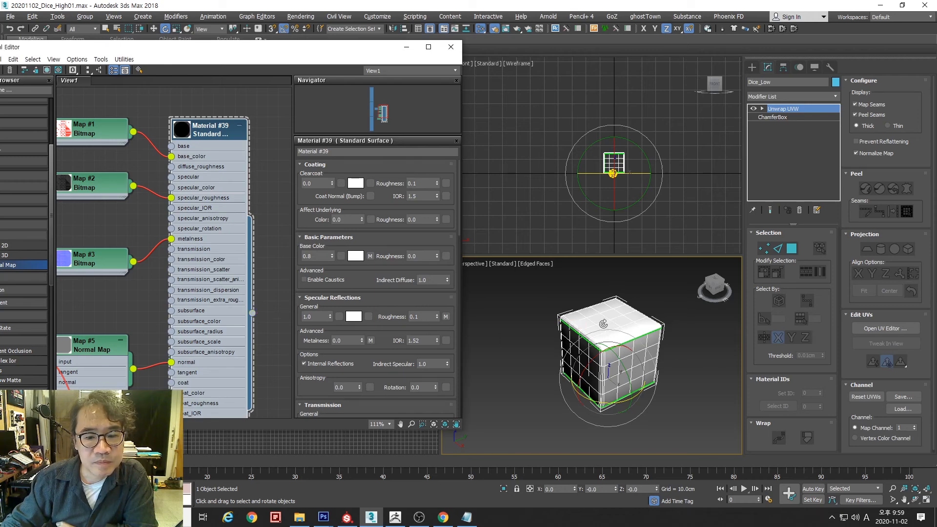
left_click_drag(291, 50, 338, 70)
left_click_drag(635, 342, 629, 336, "alt")
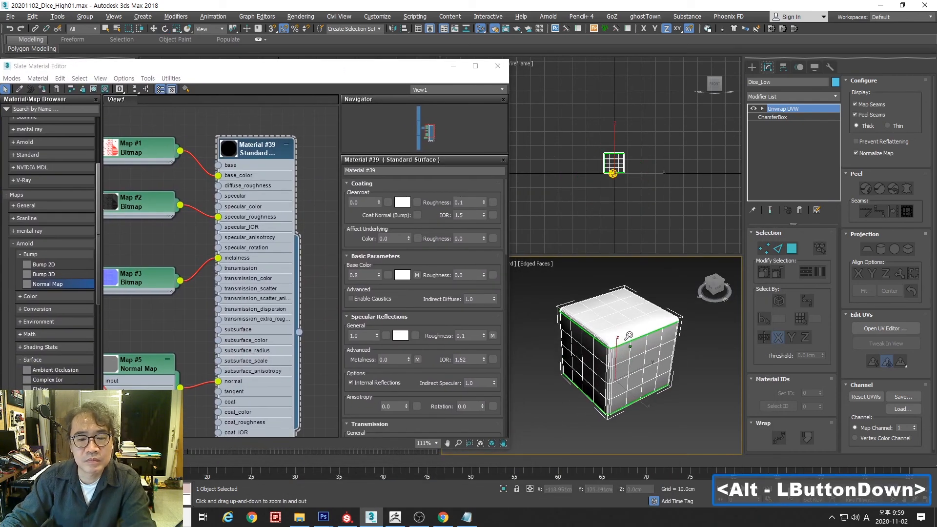
middle_click_drag(628, 336, 639, 337, "alt")
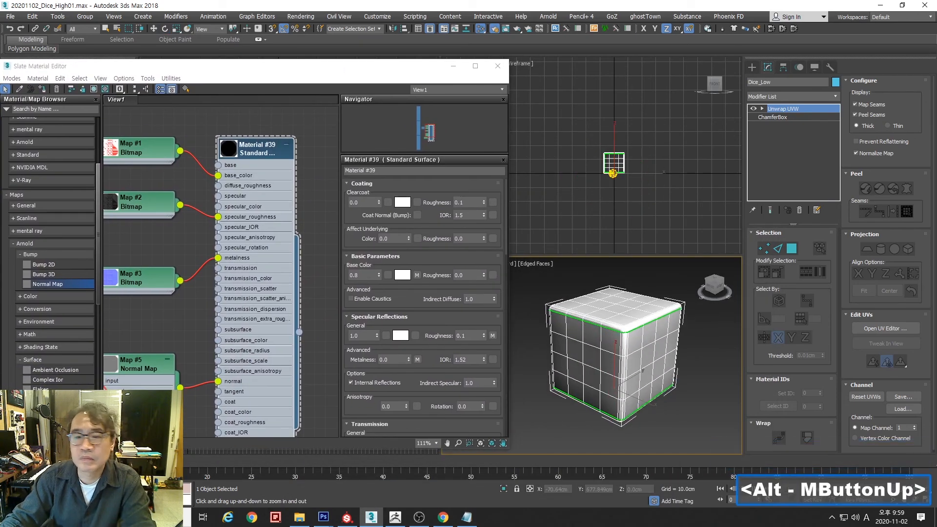
key("shift+q")
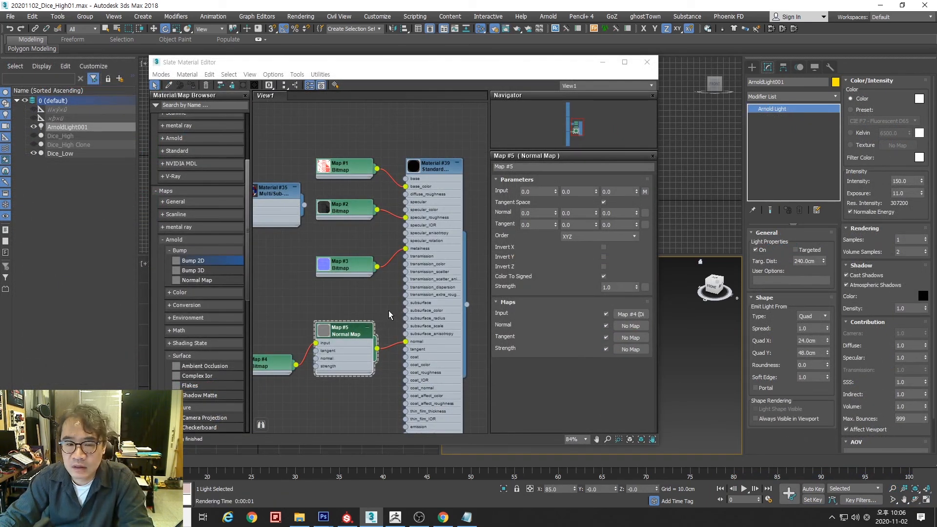
Try disconnecting the Map #5 Normal Map from the normal input of Material #39
middle_click_drag(349, 305, 363, 296)
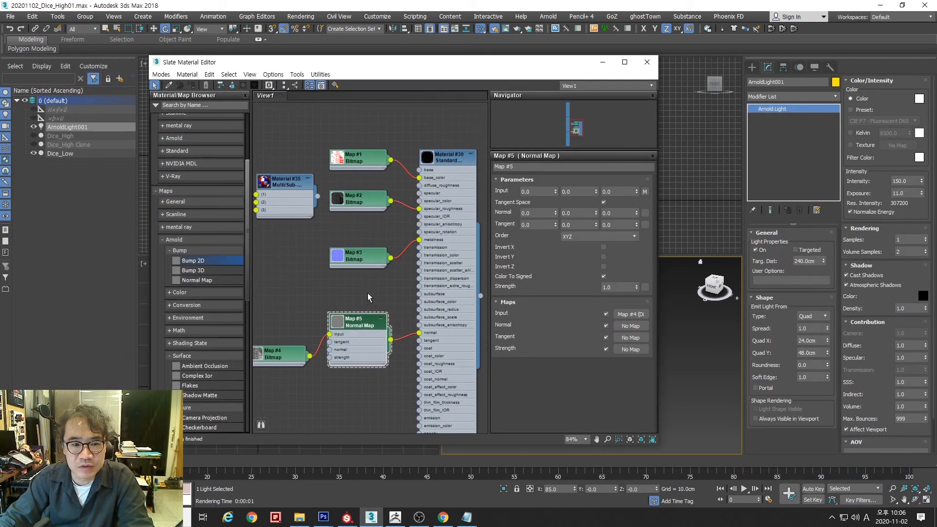
left_click(418, 335)
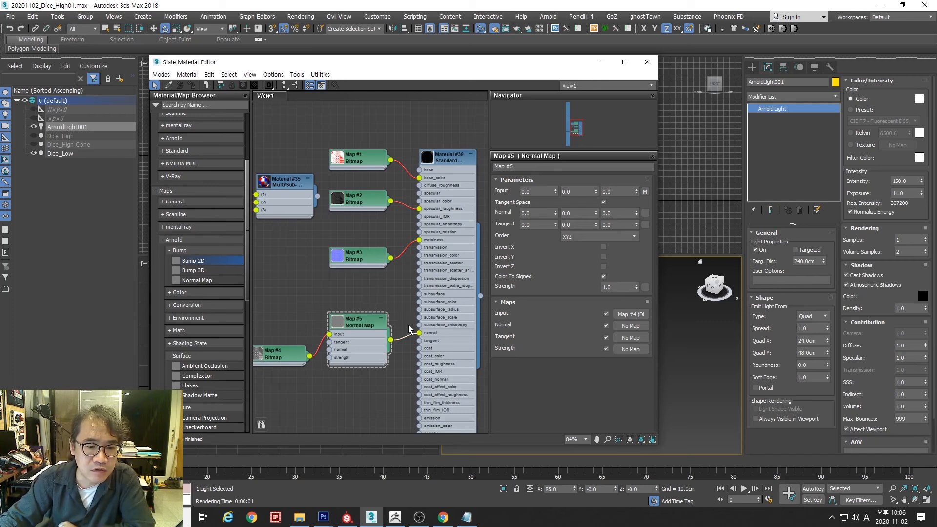
key("Delete")
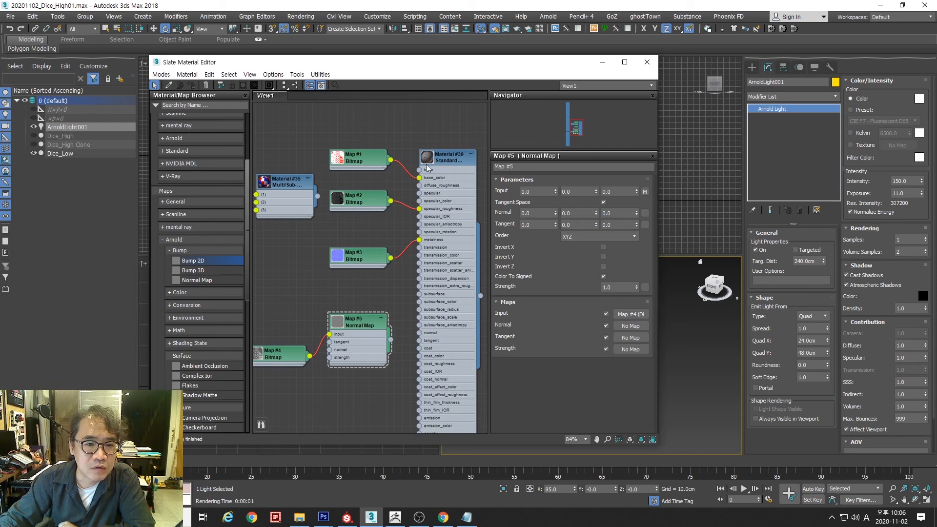
scroll(426, 163, "up", 1)
scroll(427, 162, "up", 2)
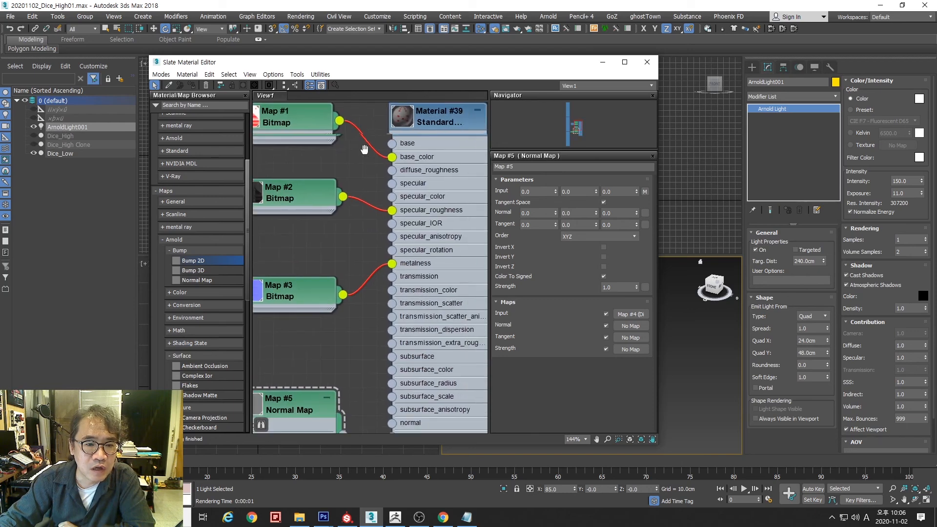
scroll(353, 398, "up", 3)
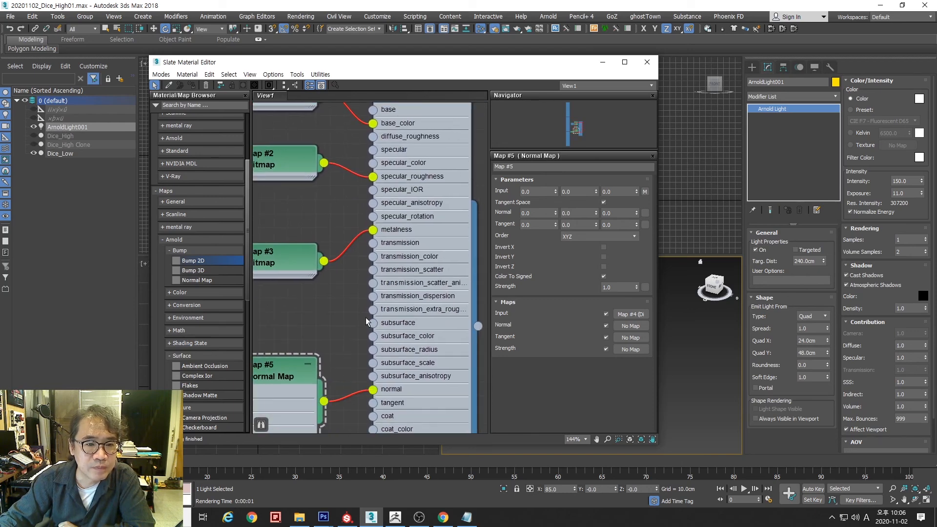
Set the strength of the Map #5 Normal Map to 0.1
middle_click_drag(346, 170, 335, 289)
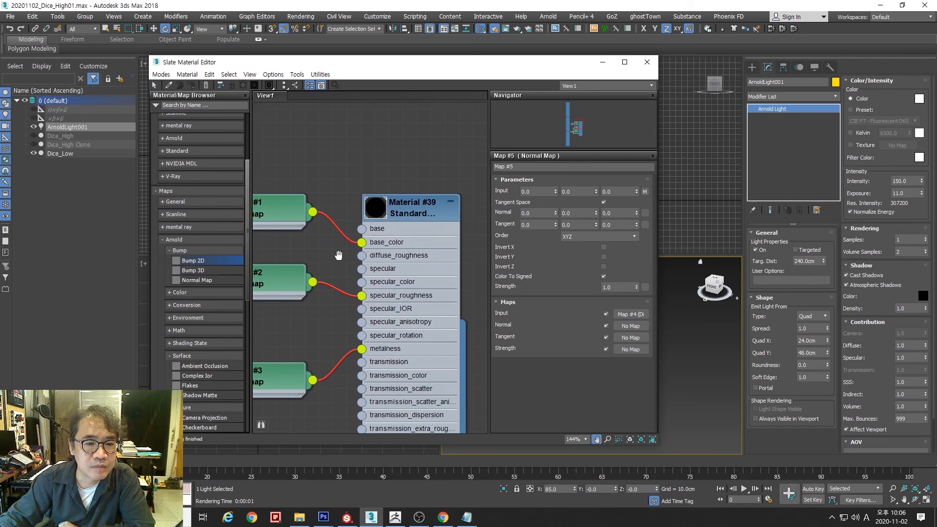
middle_click_drag(337, 255, 380, 183)
middle_click_drag(375, 261, 381, 163)
middle_click_drag(308, 328, 355, 295)
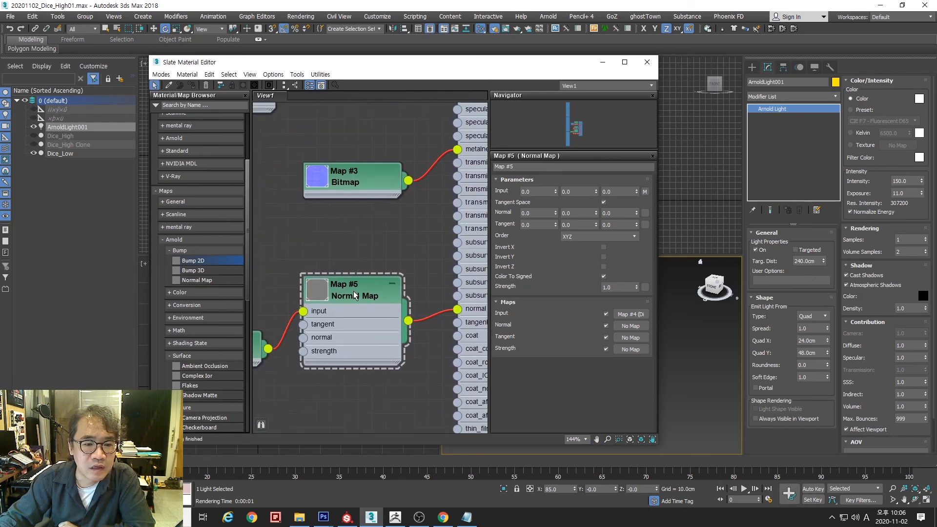
middle_click_drag(435, 203, 389, 300)
scroll(415, 238, "down", 2)
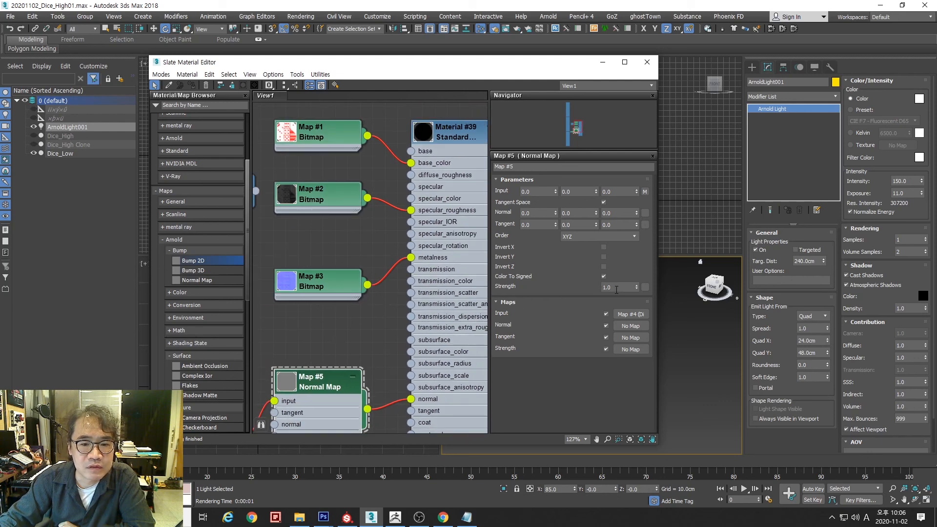
left_click(617, 288)
type(".1")
key("Return")
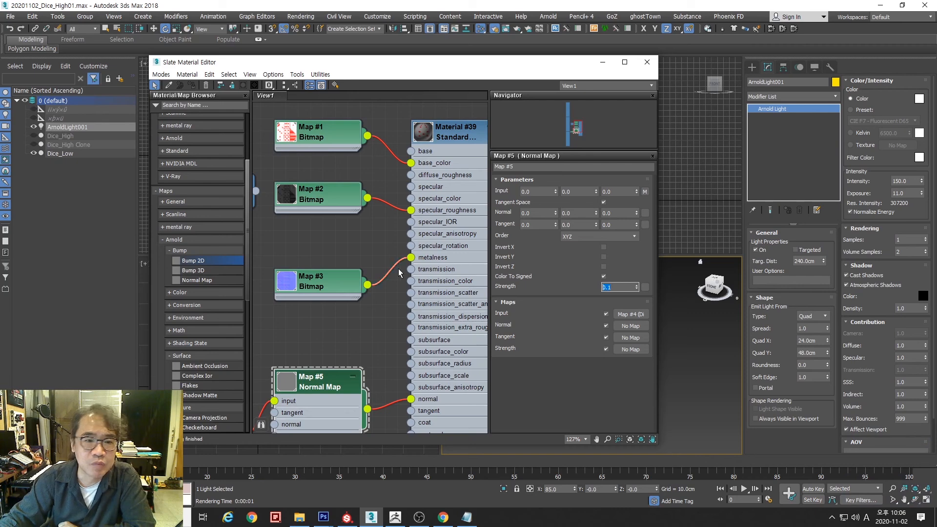
Render the Perspective view, inspect the dice surface up close, and close the render window
scroll(367, 274, "down", 3)
middle_click_drag(364, 298, 404, 290)
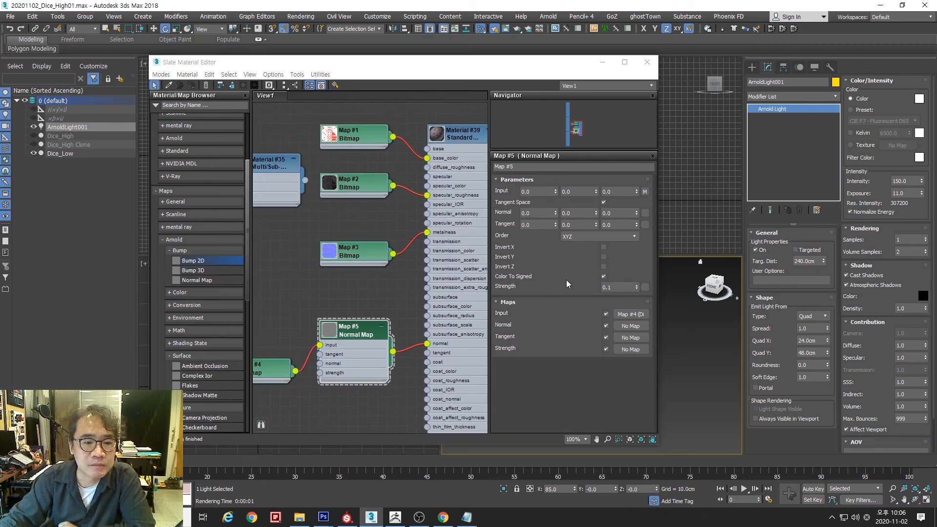
key("shift+q")
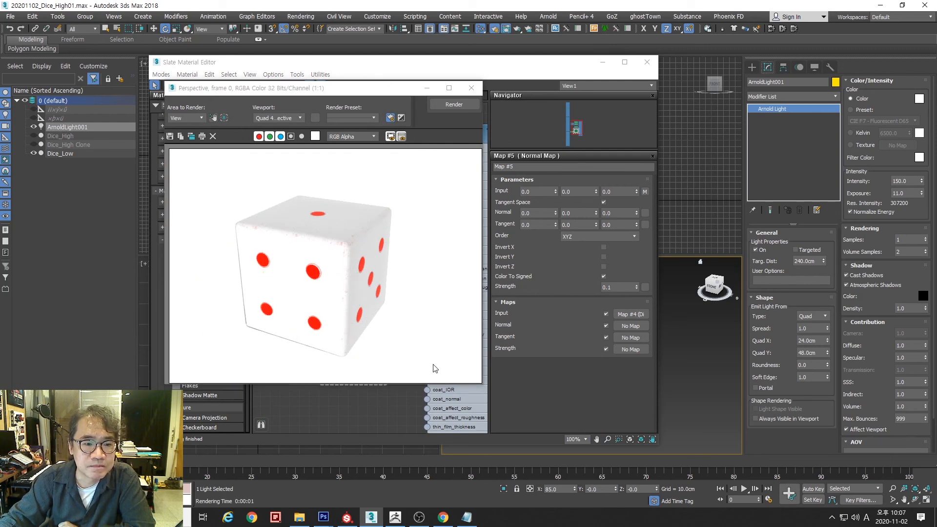
scroll(371, 274, "up", 5)
scroll(371, 276, "down", 5)
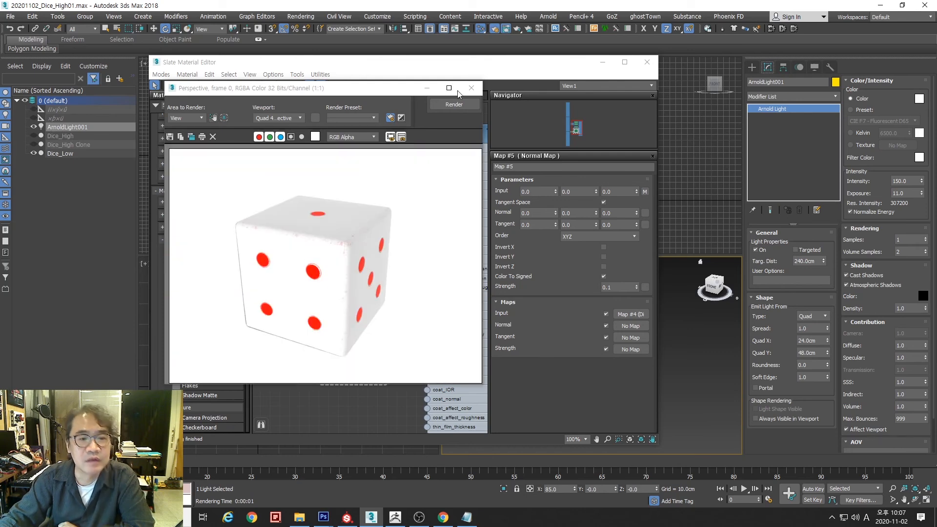
left_click(471, 88)
Set the Normal Map's strength to 1, render the Perspective view for comparison, and close the render window
double_click(616, 288)
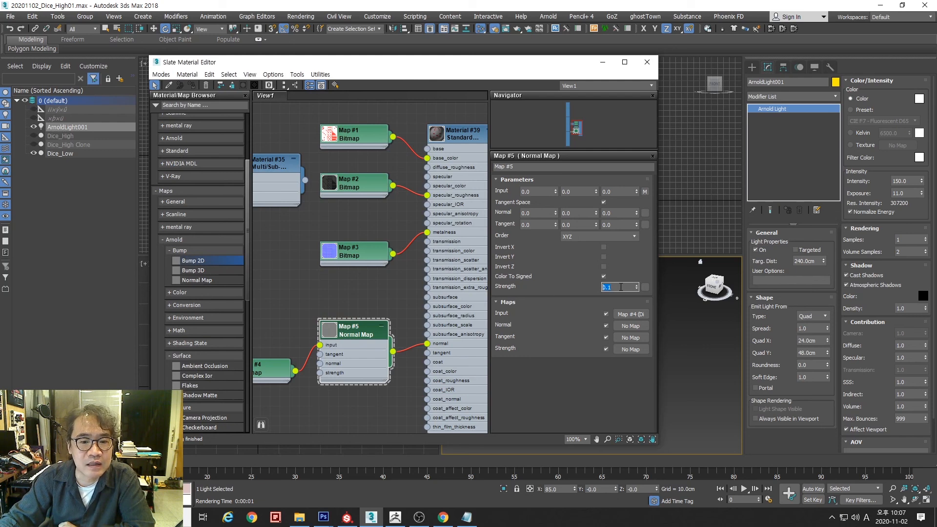
type("1")
key("Return")
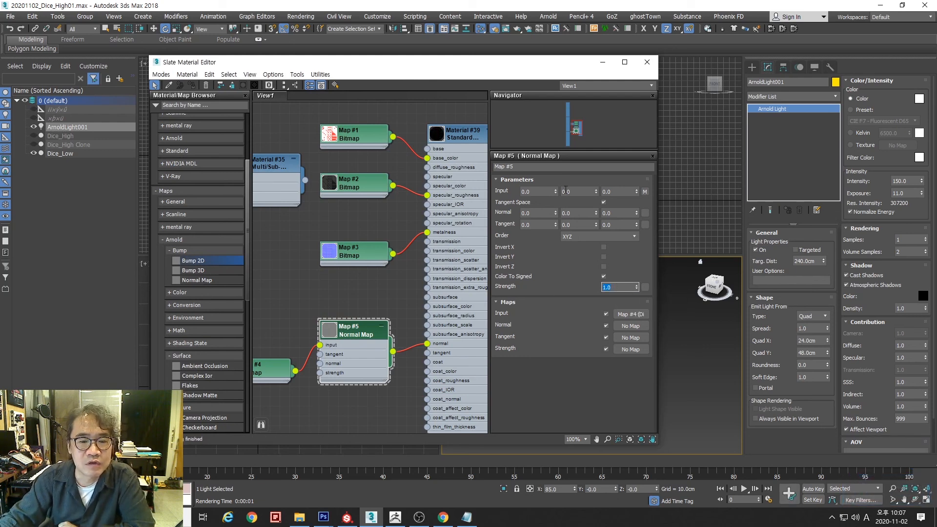
key("shift+q")
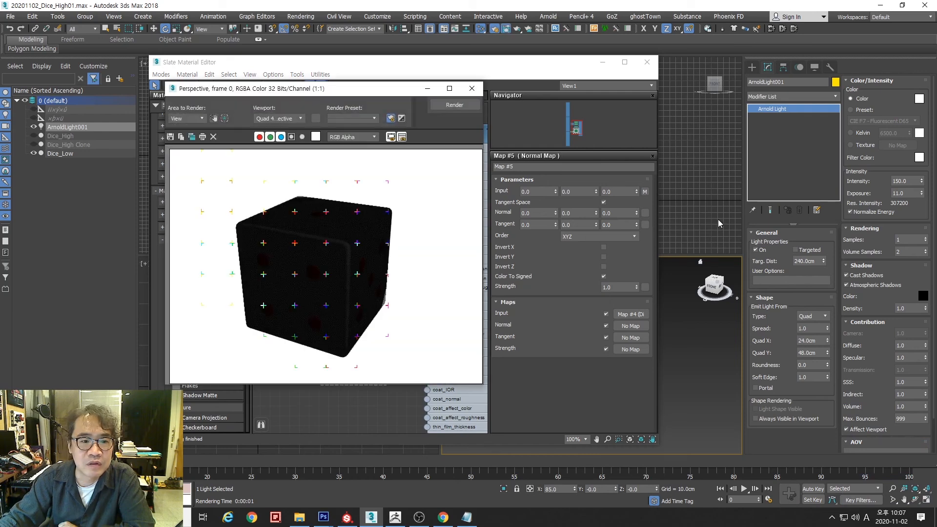
left_click(473, 89)
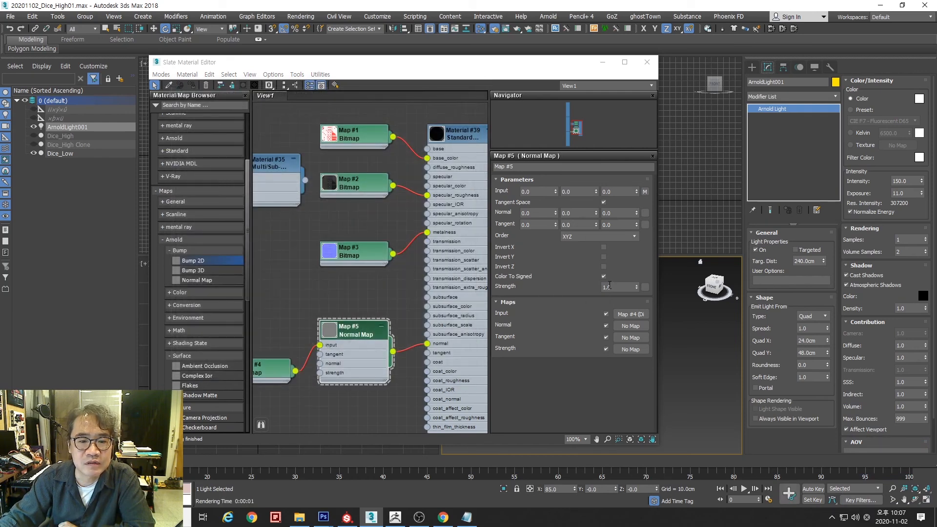
Set the strength of the Map #5 Normal Map to 0.1 again
double_click(610, 286)
type(".1")
key("Return")
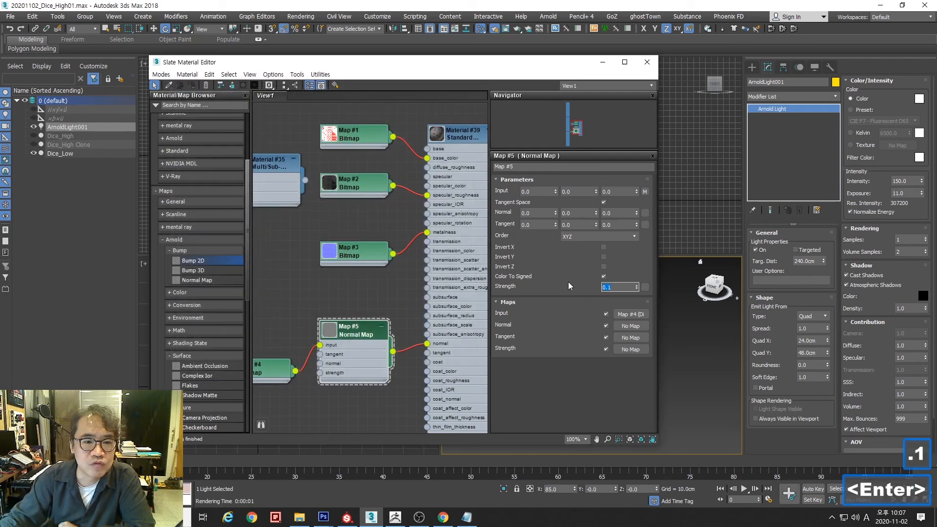
Add an Arnold Bump 2D map below the Normal Map and connect it to Material #39's normal input
middle_click_drag(325, 312, 401, 211)
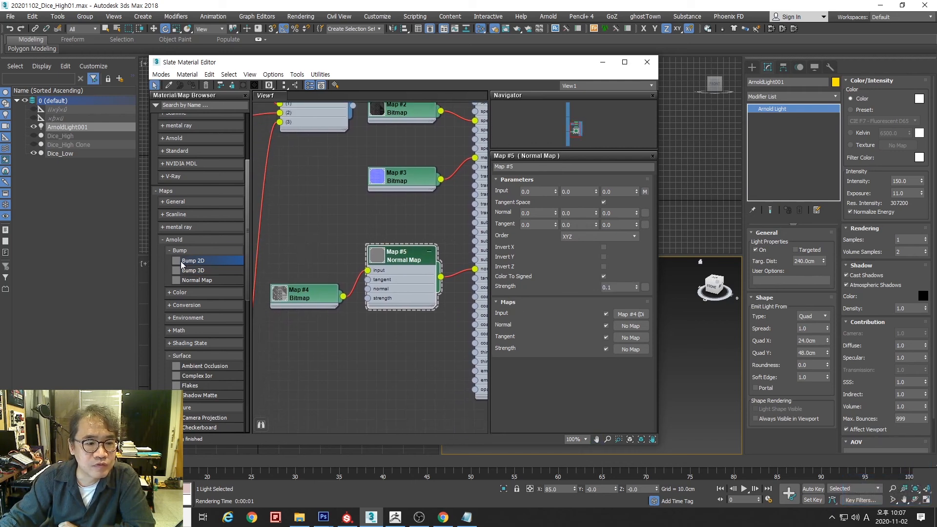
left_click_drag(381, 352, 393, 357)
middle_click_drag(436, 326, 398, 314)
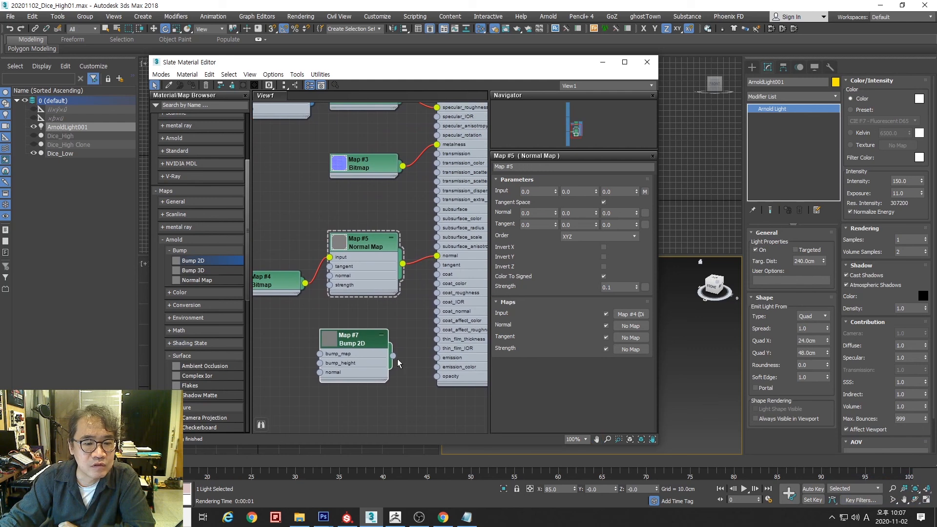
left_click_drag(409, 344, 437, 255)
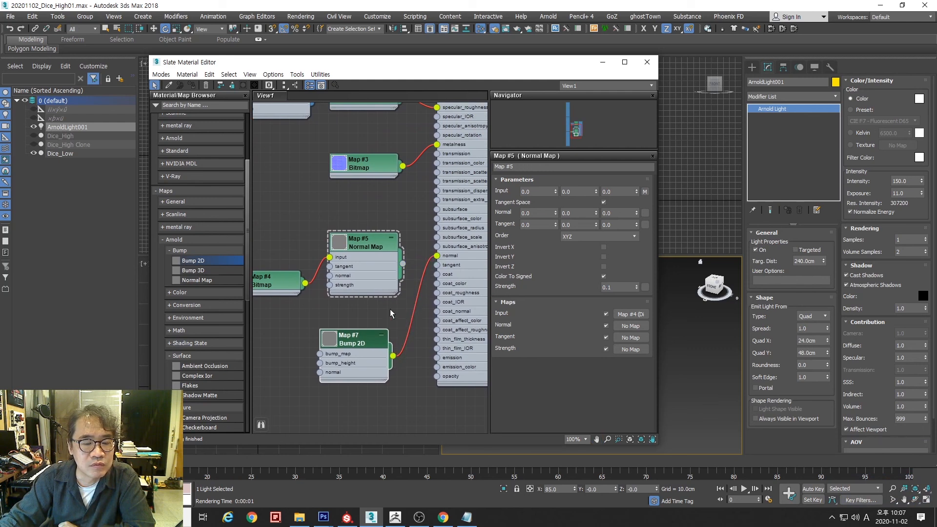
Rewire the Map #4 bitmap from the Normal Map to the Bump 2D node's bump_map input and place it beside that node
middle_click_drag(303, 303, 350, 283)
left_click_drag(377, 239, 367, 335)
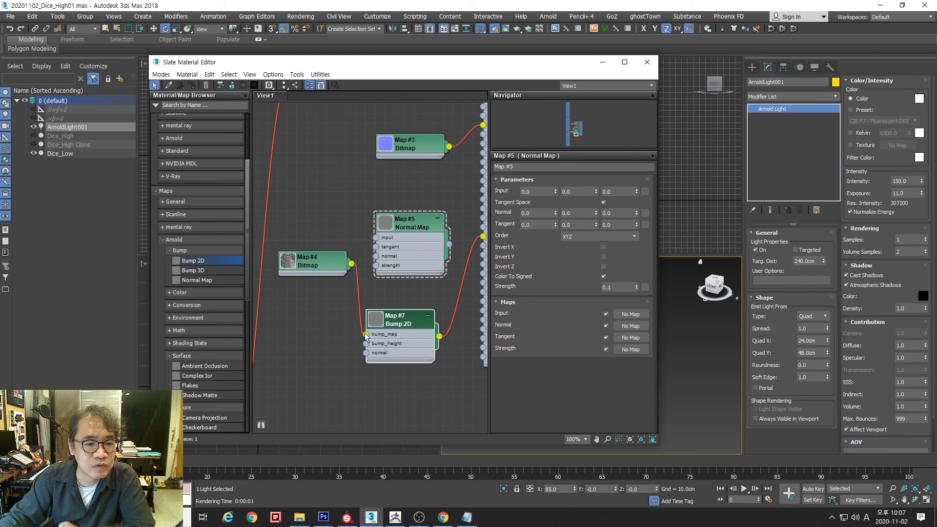
left_click_drag(313, 261, 315, 336)
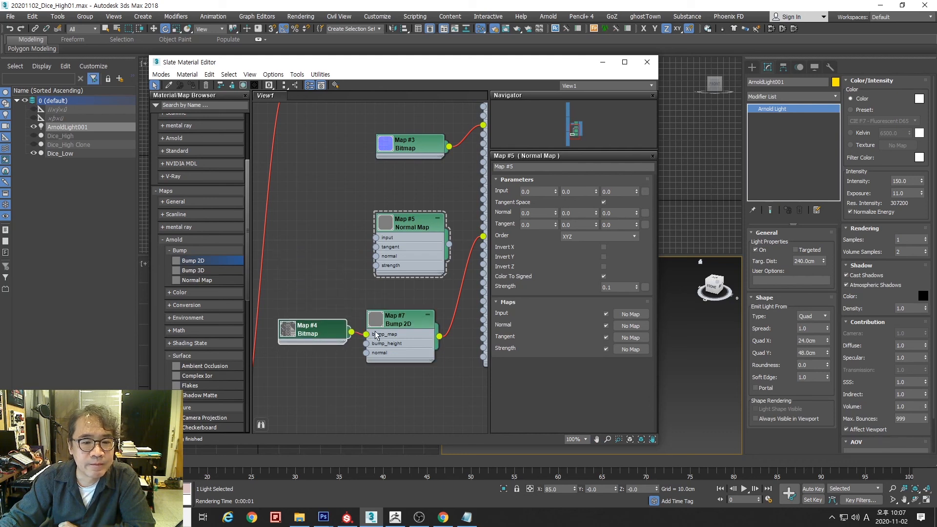
Open the Bump 2D map's parameters, render the Perspective view to check the bump, and close the render window
double_click(402, 323)
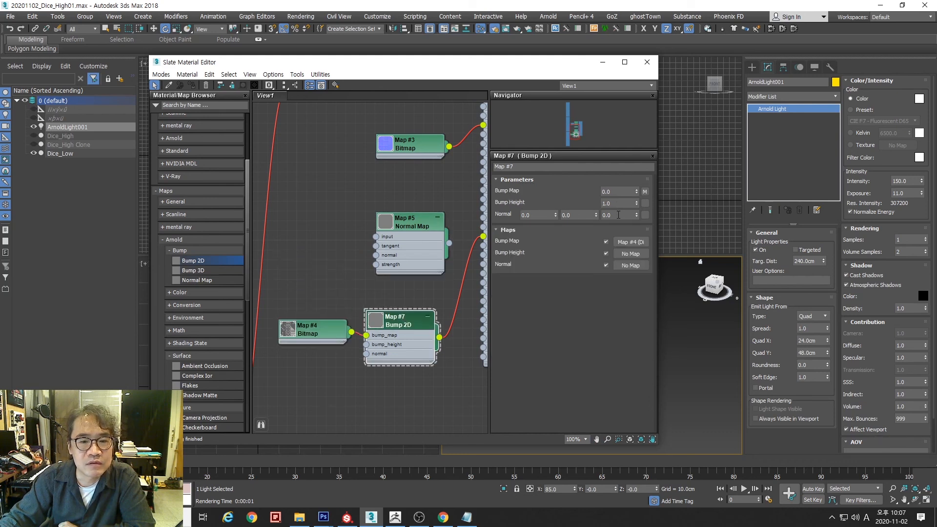
left_click(620, 204)
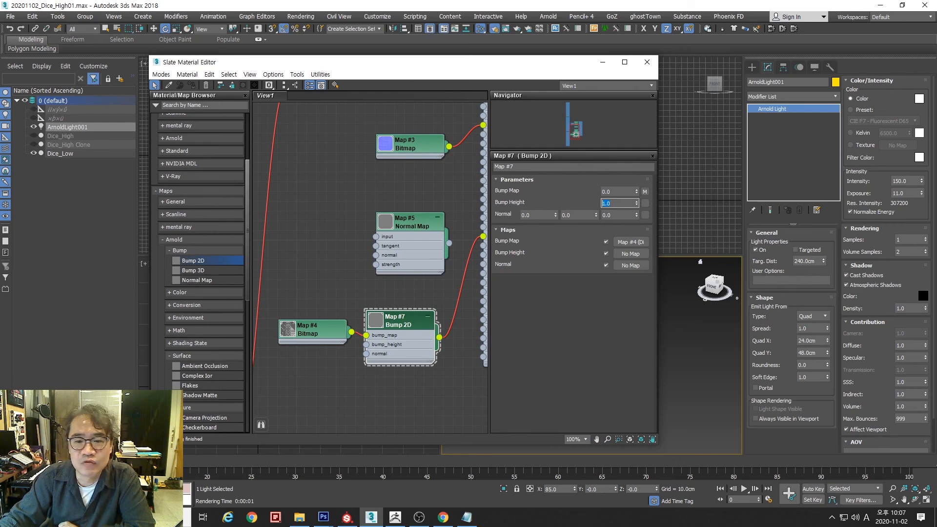
key("shift+q")
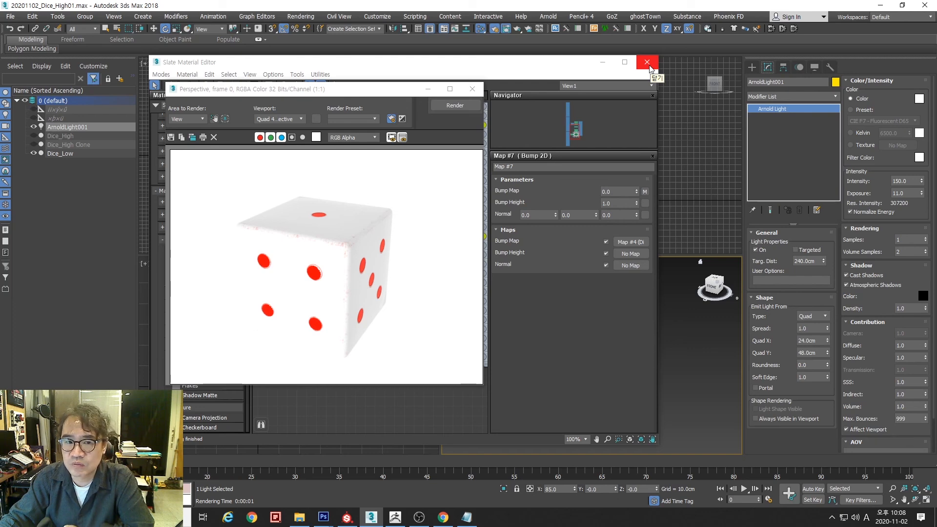
left_click(477, 92)
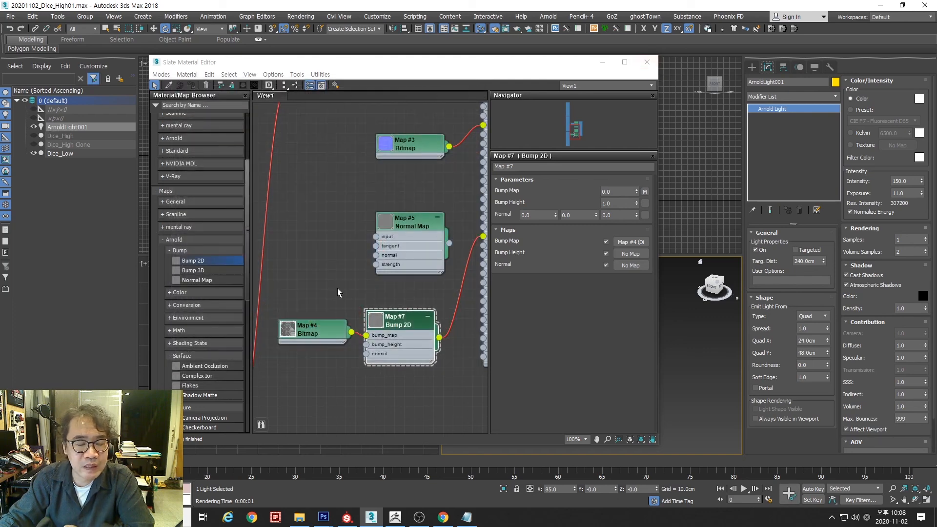
middle_click_drag(338, 288, 324, 255)
middle_click_drag(434, 243, 399, 260)
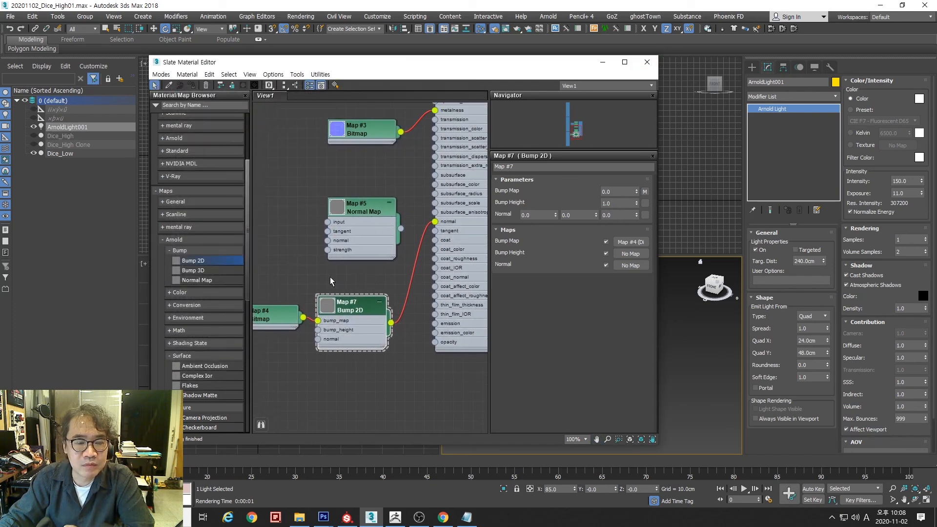
Examine the Dice_Low cube in the Perspective view and the map connections feeding Material #39 in the node graph
middle_click_drag(359, 220, 415, 204)
middle_click_drag(403, 303, 383, 331)
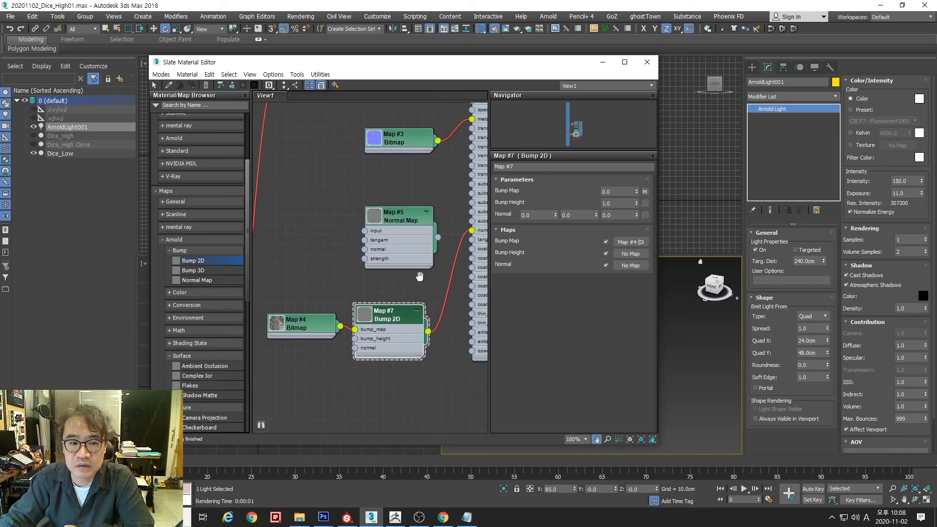
middle_click_drag(423, 272, 408, 277)
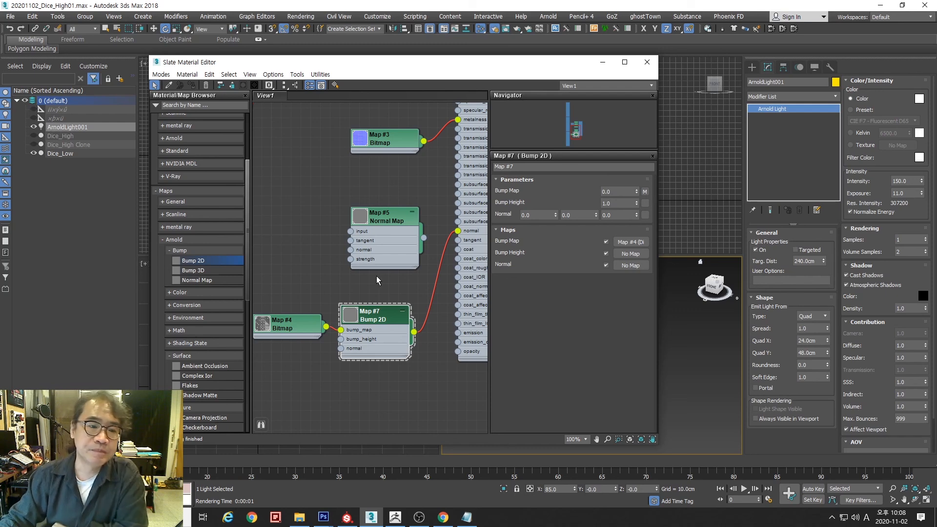
left_click(656, 61)
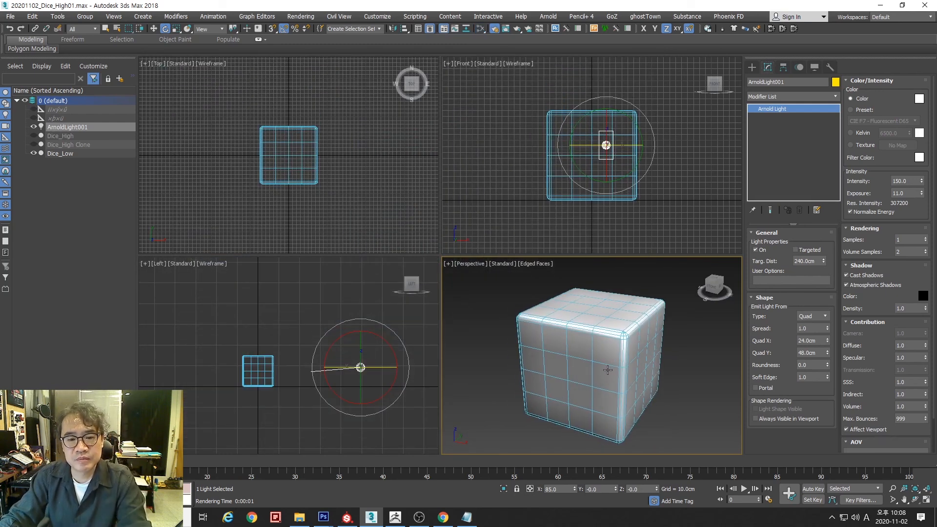
key("alt+z")
left_click_drag(593, 352, 599, 356)
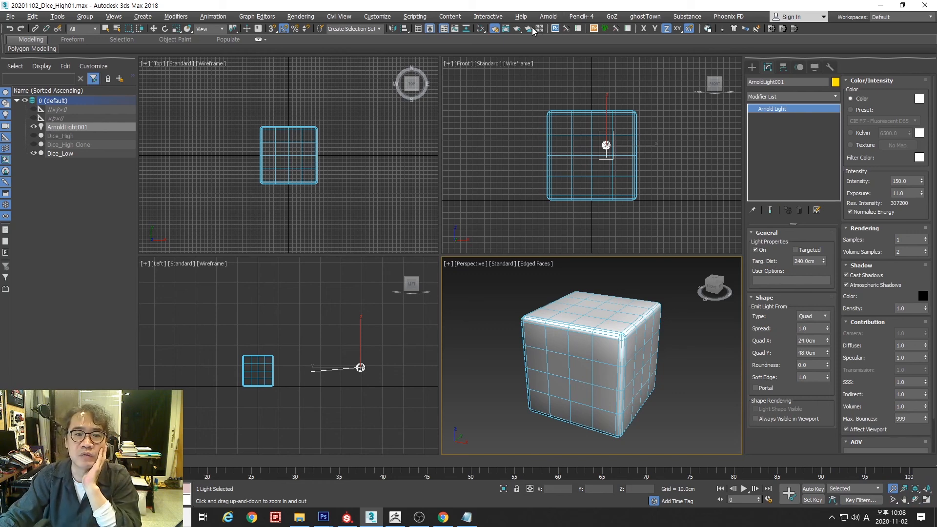
left_click(481, 28)
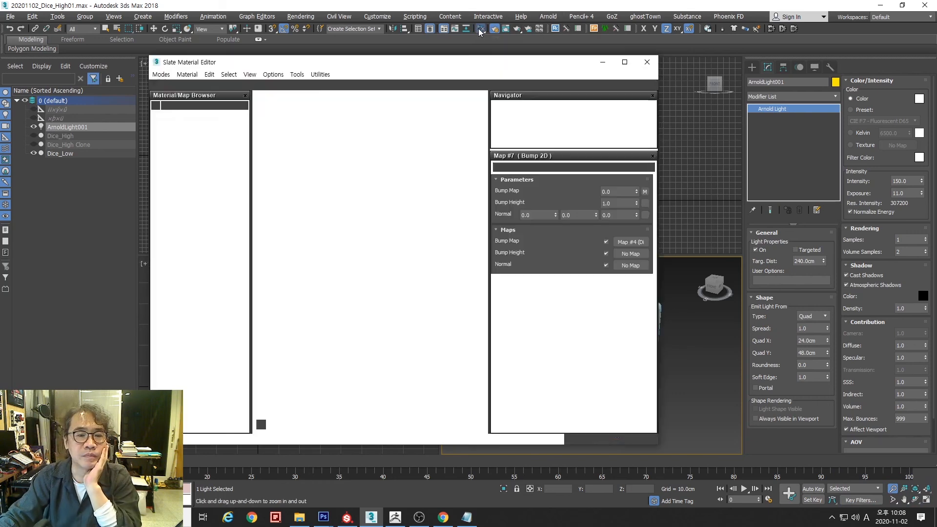
scroll(339, 244, "down", 1)
middle_click_drag(341, 239, 412, 270)
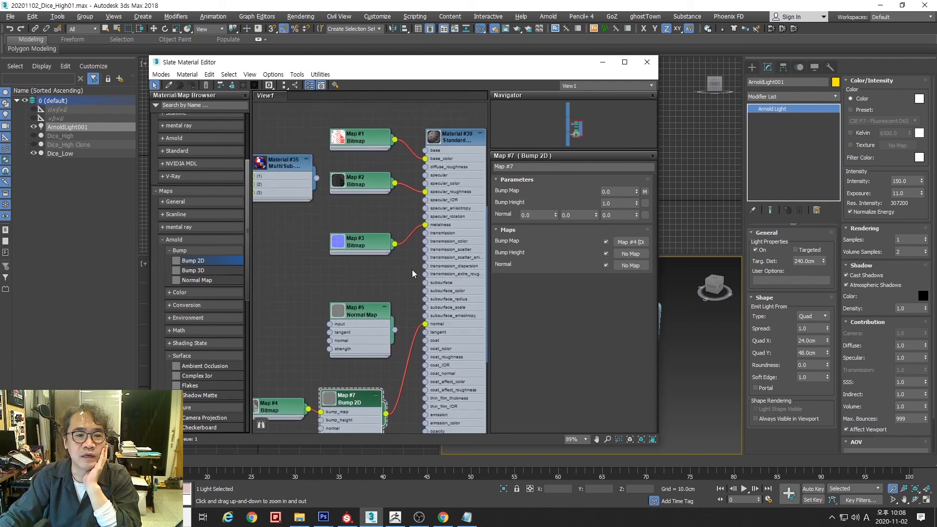